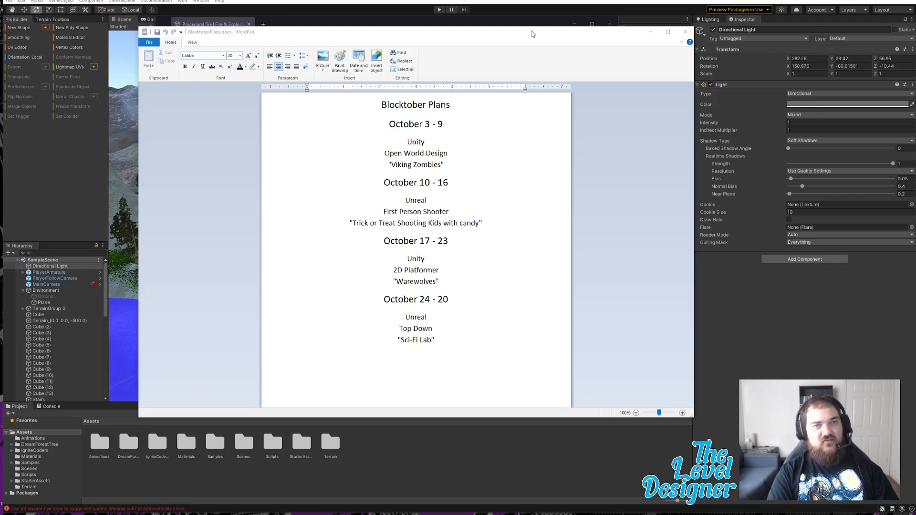
- Put the plans document away, enlarge the browser window, and look through the Procedural fire asset's preview images
{"action": "left_click", "coordinate": [650, 31]}
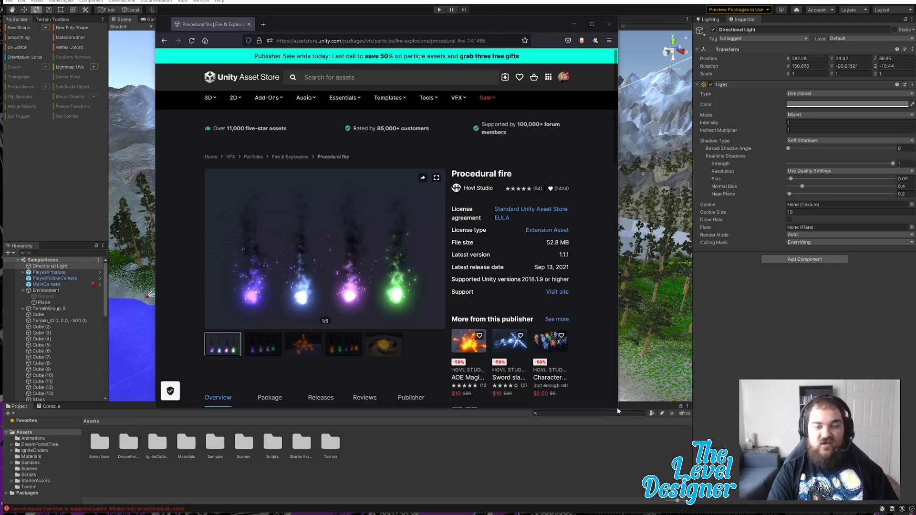
{"action": "left_click_drag", "start_coordinate": [619, 408], "coordinate": [690, 453]}
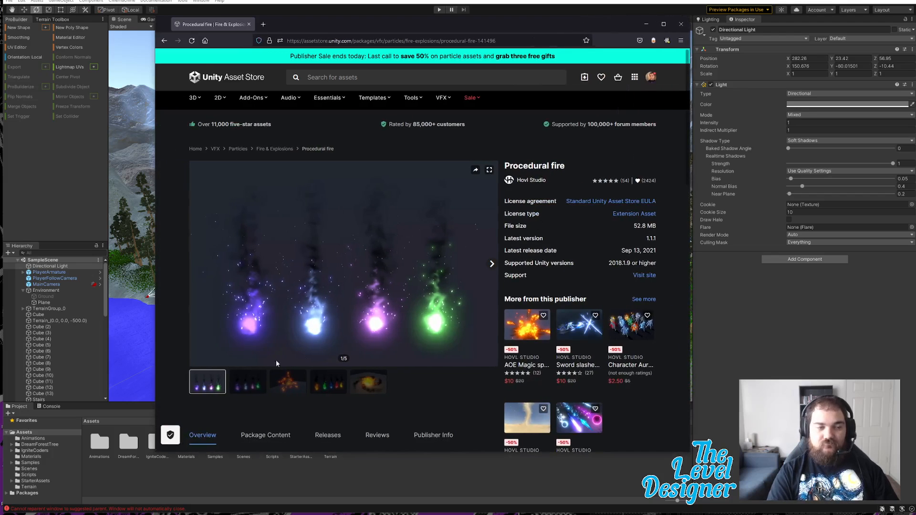
{"action": "left_click", "coordinate": [248, 388]}
{"action": "left_click", "coordinate": [287, 390]}
{"action": "left_click", "coordinate": [321, 390]}
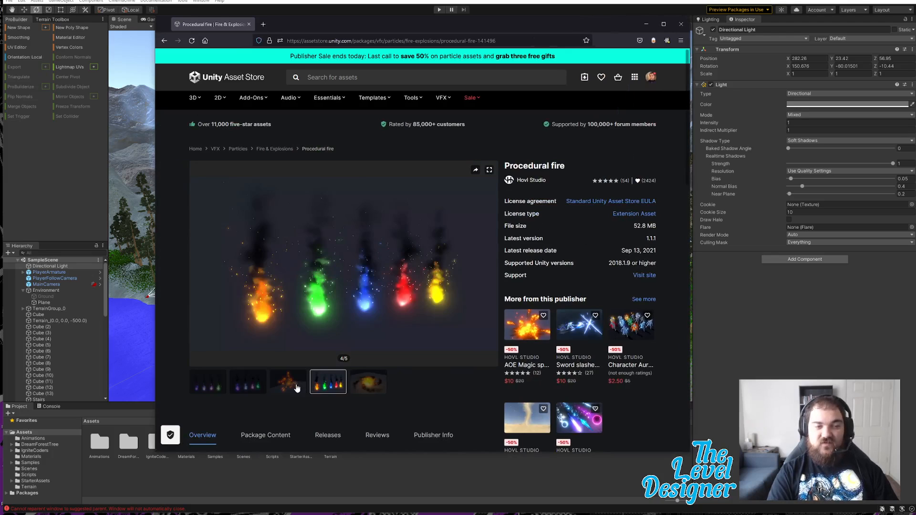
{"action": "left_click", "coordinate": [296, 388]}
{"action": "left_click", "coordinate": [341, 389]}
{"action": "left_click", "coordinate": [366, 389]}
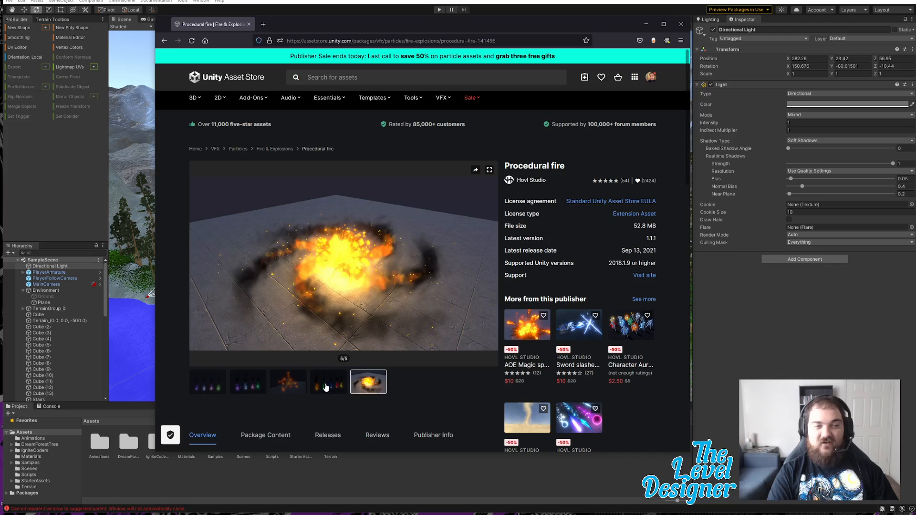
{"action": "left_click", "coordinate": [325, 387]}
{"action": "left_click", "coordinate": [287, 384]}
{"action": "left_click", "coordinate": [248, 384]}
{"action": "left_click", "coordinate": [199, 382]}
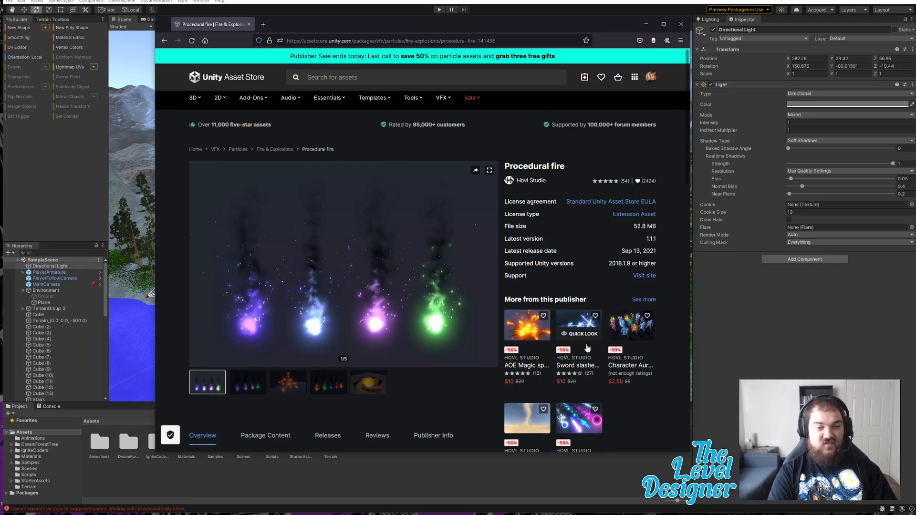
- Add the free Procedural fire asset to My Assets, accept the Asset Store terms, and open it in Unity
{"action": "scroll", "coordinate": [571, 345], "scroll_direction": "down", "scroll_amount": 1}
{"action": "scroll", "coordinate": [571, 345], "scroll_direction": "down", "scroll_amount": 3}
{"action": "left_click", "coordinate": [602, 360]}
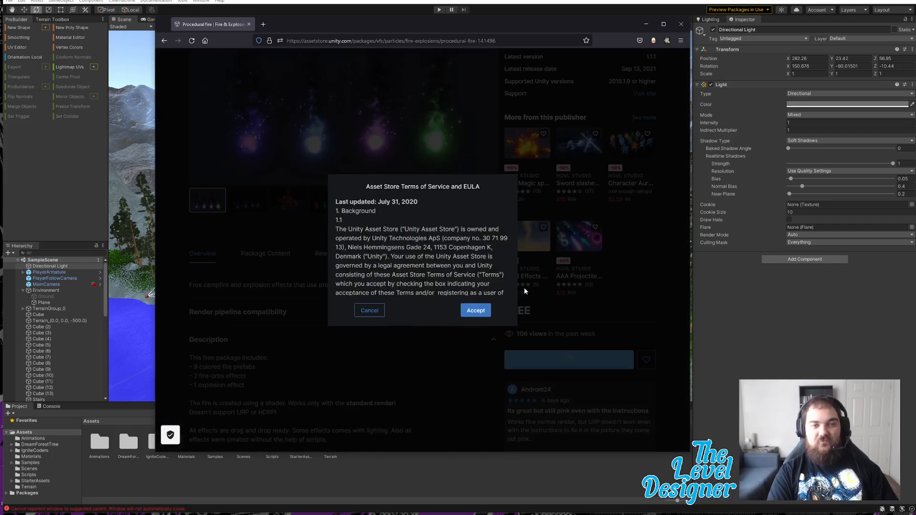
{"action": "left_click", "coordinate": [475, 310]}
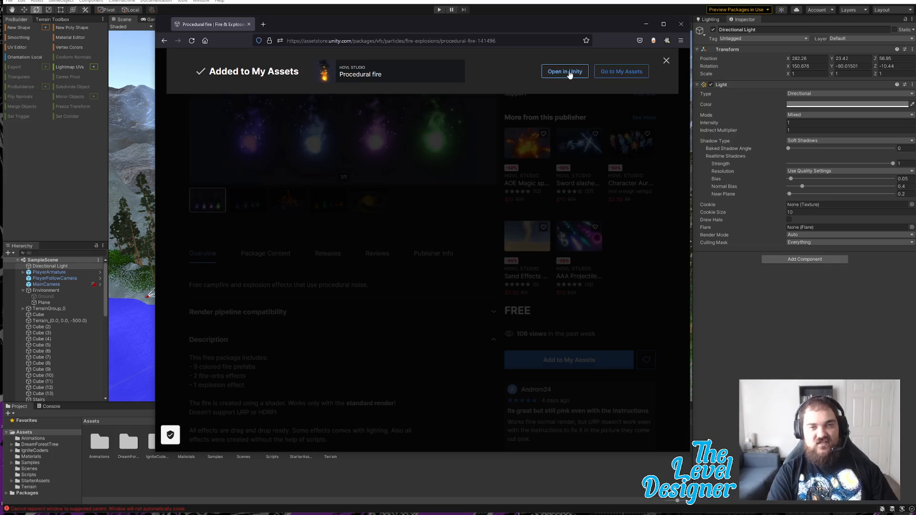
{"action": "left_click", "coordinate": [569, 72]}
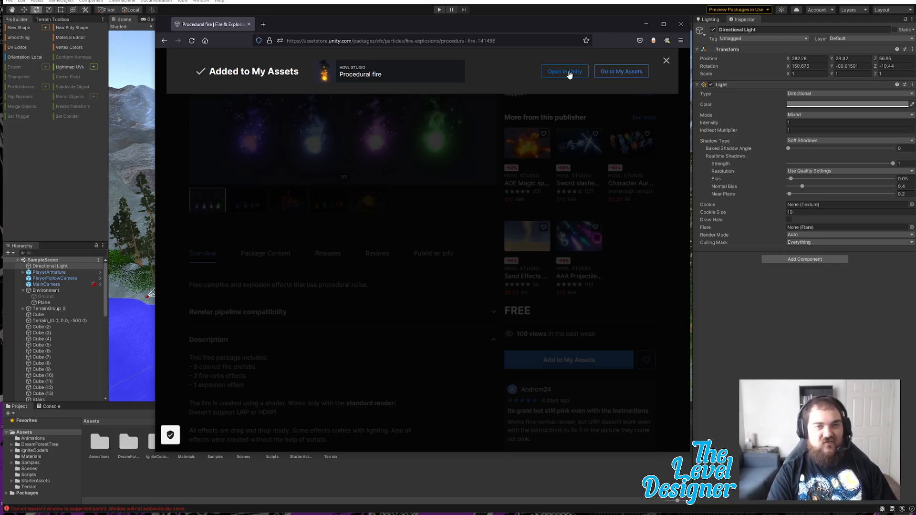
{"action": "left_click", "coordinate": [448, 138]}
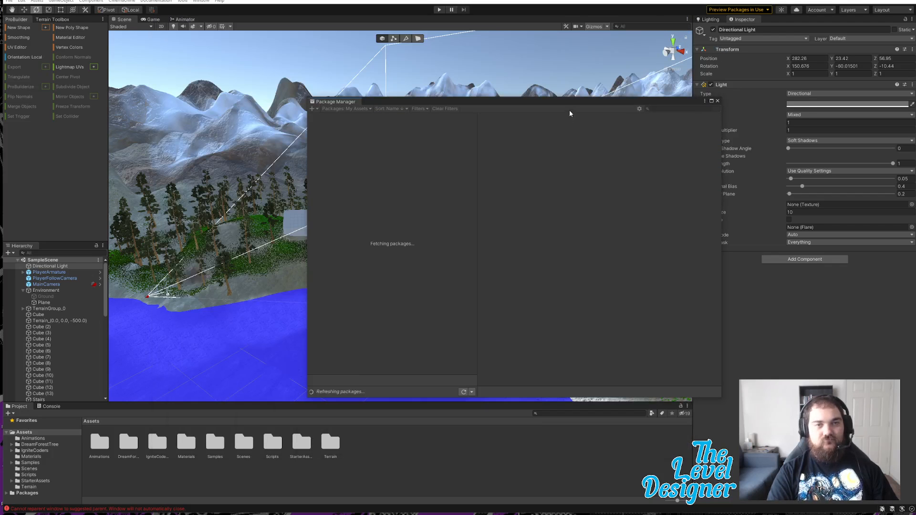
- Download the Procedural fire package and import all its files into the project, then close the Package Manager
{"action": "left_click_drag", "start_coordinate": [567, 101], "coordinate": [485, 76]}
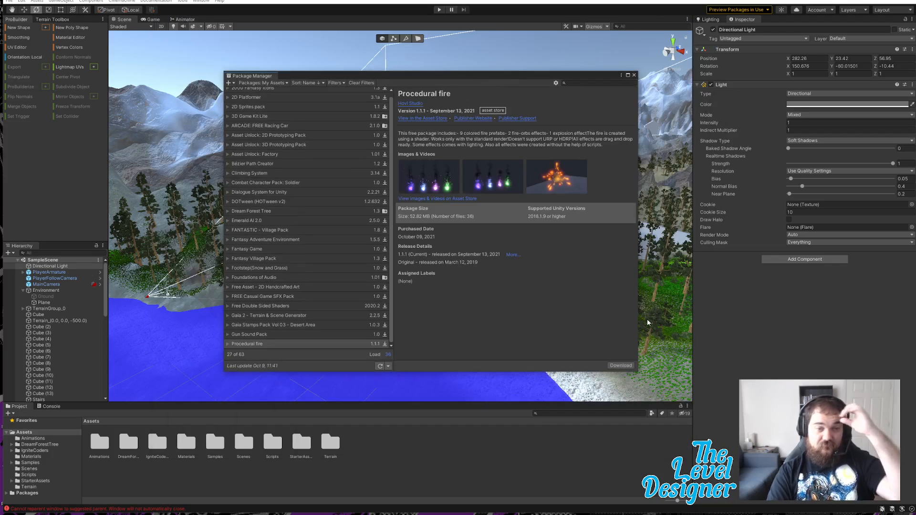
{"action": "left_click", "coordinate": [619, 366]}
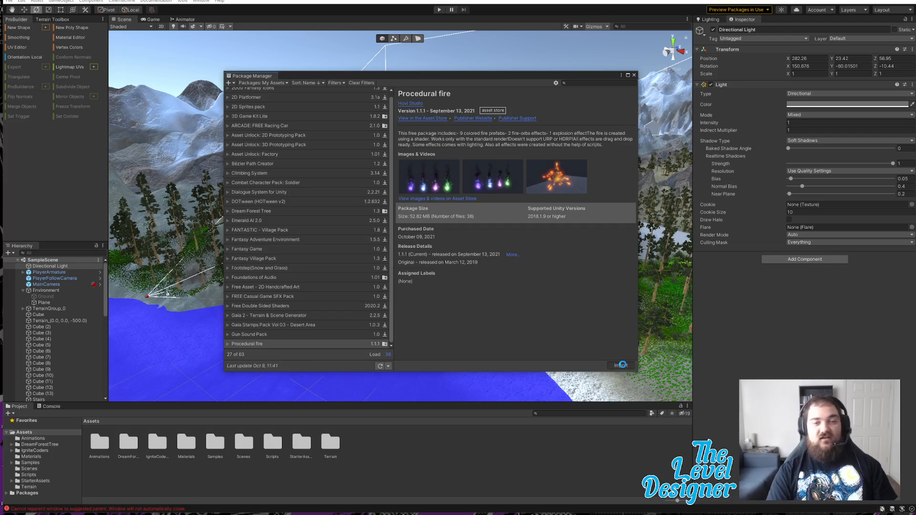
{"action": "left_click", "coordinate": [622, 365]}
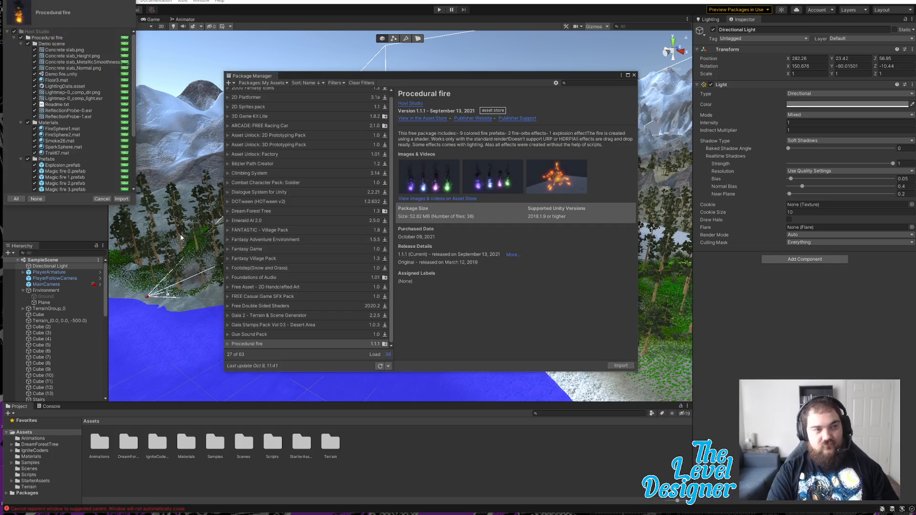
{"action": "left_click", "coordinate": [126, 199]}
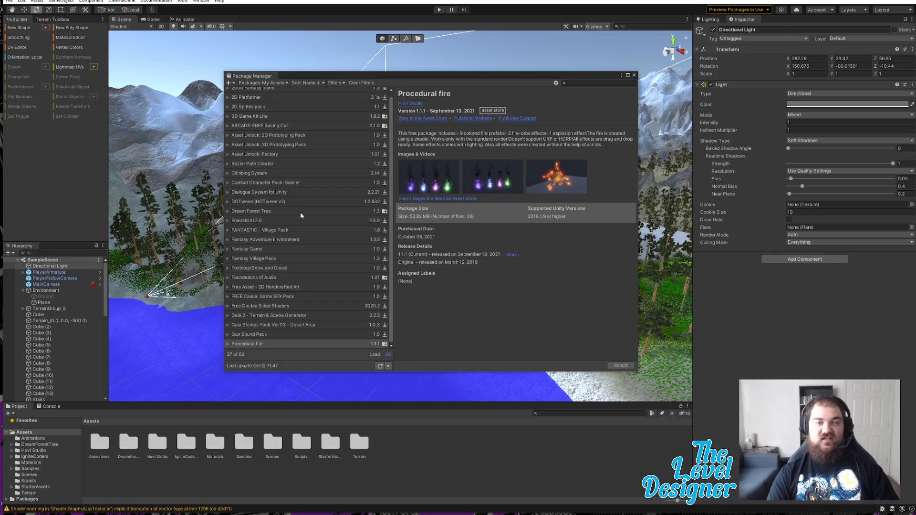
{"action": "left_click", "coordinate": [633, 76]}
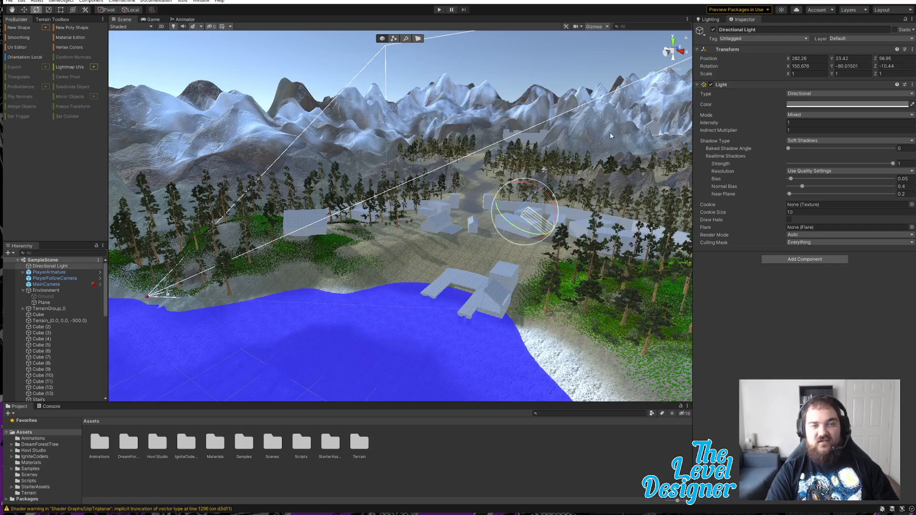
- Rotate the Directional Light to a dusk angle of about 190, -143, -35 degrees in X, Y and Z
{"action": "right_click_drag", "start_coordinate": [609, 132], "coordinate": [448, 278]}
{"action": "right_click_drag", "start_coordinate": [459, 271], "coordinate": [388, 64]}
{"action": "left_click", "coordinate": [388, 62]}
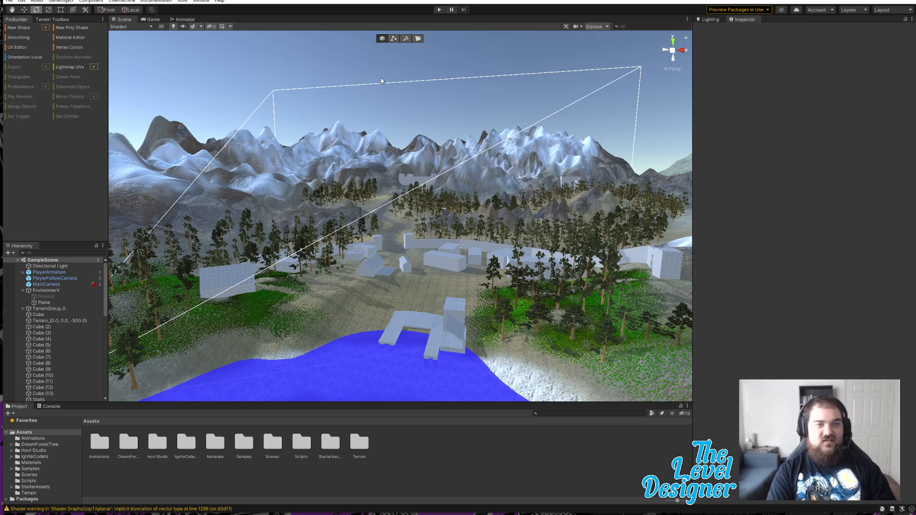
{"action": "left_click", "coordinate": [54, 266]}
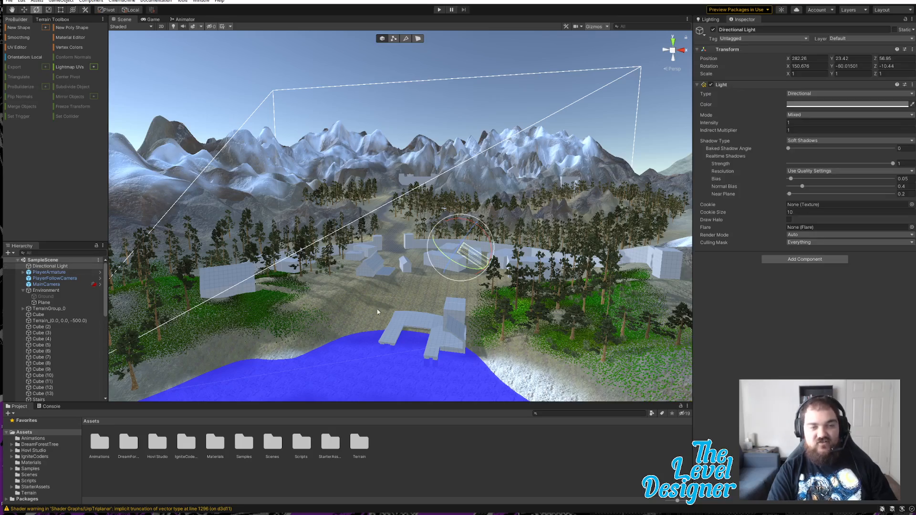
{"action": "right_click_drag", "start_coordinate": [489, 294], "coordinate": [504, 209]}
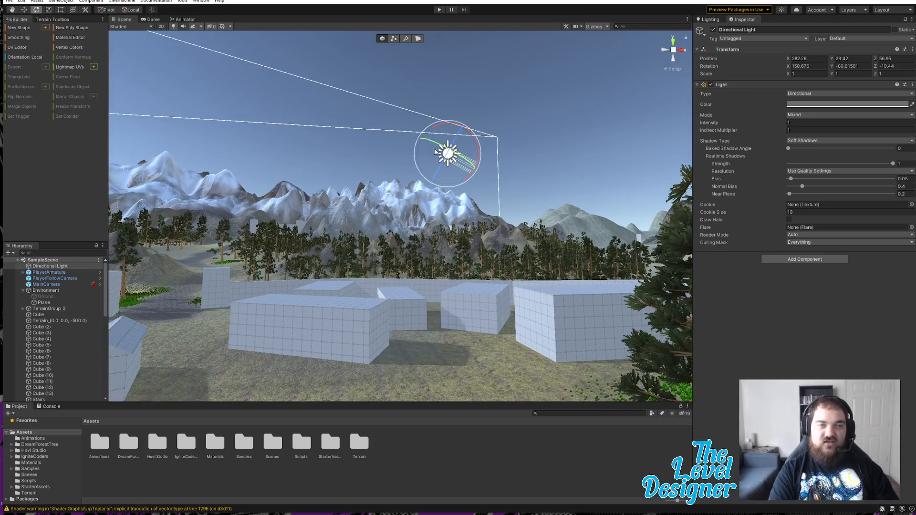
{"action": "left_click_drag", "start_coordinate": [462, 138], "coordinate": [498, 154]}
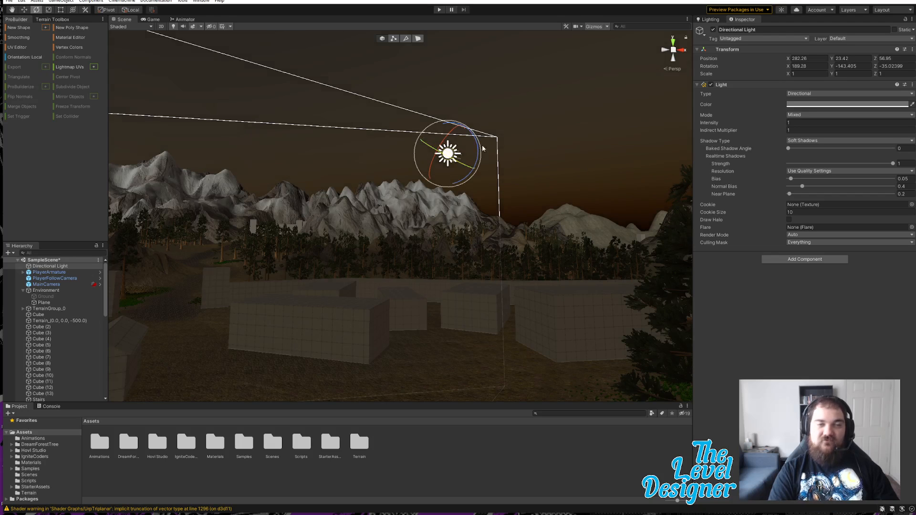
{"action": "left_click_drag", "start_coordinate": [446, 136], "coordinate": [449, 136]}
- Set the Directional Light's color to a medium blue, hex 213F7E
{"action": "left_click_drag", "start_coordinate": [515, 193], "coordinate": [629, 227], "text": "alt"}
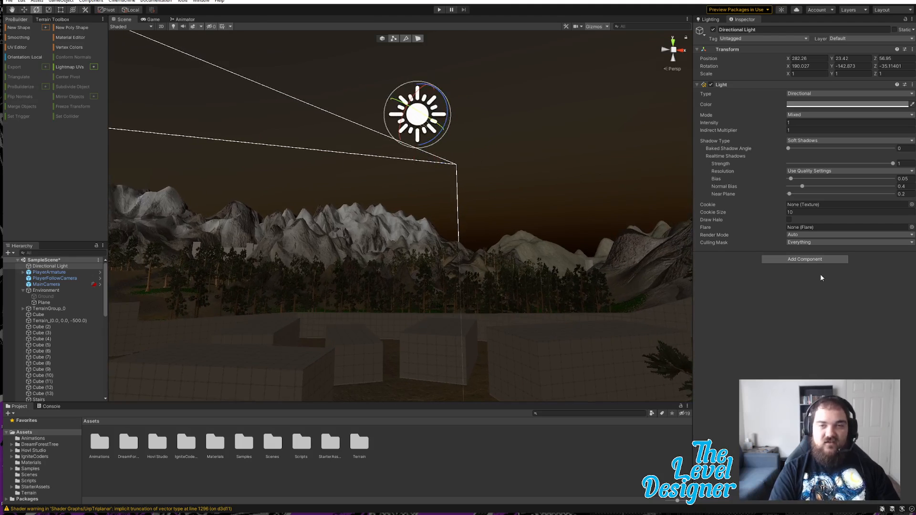
{"action": "left_click", "coordinate": [804, 105]}
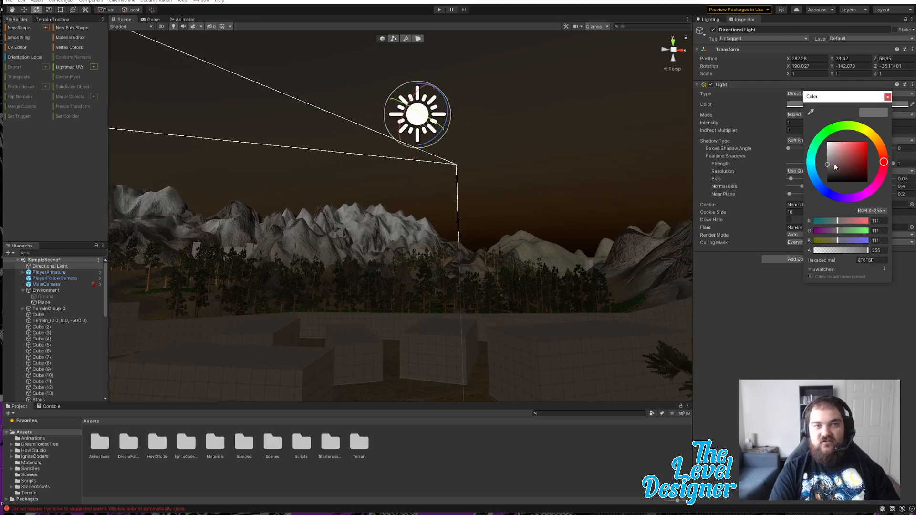
{"action": "mouse_move", "coordinate": [835, 166]}
{"action": "left_mouse_down"}
{"action": "mouse_move", "coordinate": [853, 173]}
{"action": "mouse_move", "coordinate": [819, 186]}
{"action": "mouse_move", "coordinate": [857, 162]}
{"action": "left_mouse_up"}
{"action": "left_click", "coordinate": [852, 164]}
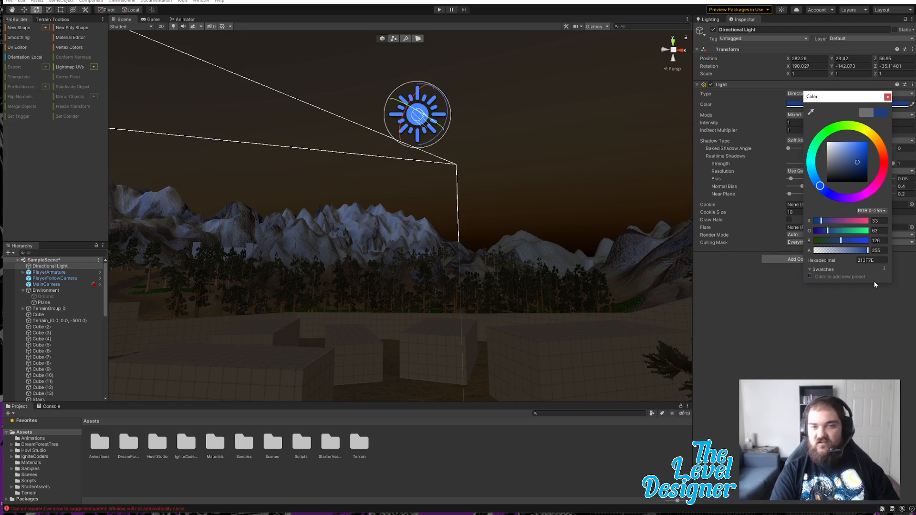
{"action": "right_click_drag", "start_coordinate": [560, 253], "coordinate": [504, 226]}
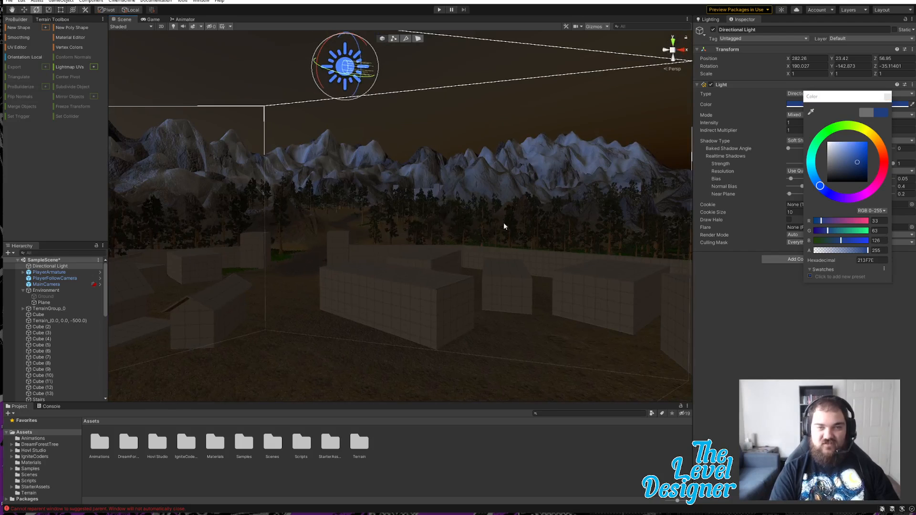
- Try a dark yellow, hex 292612, as the Directional Light's color
{"action": "left_click", "coordinate": [871, 136]}
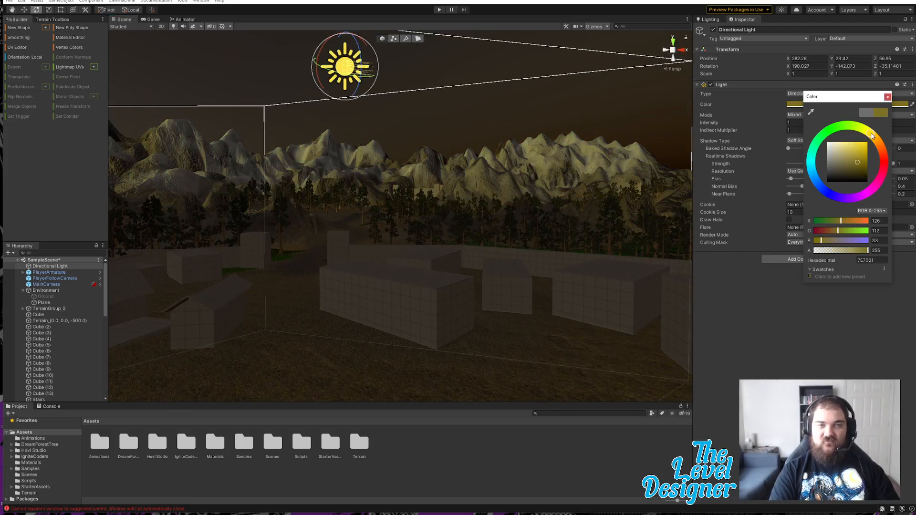
{"action": "mouse_move", "coordinate": [855, 161]}
{"action": "left_mouse_down"}
{"action": "mouse_move", "coordinate": [843, 164]}
{"action": "mouse_move", "coordinate": [851, 175]}
{"action": "left_mouse_up"}
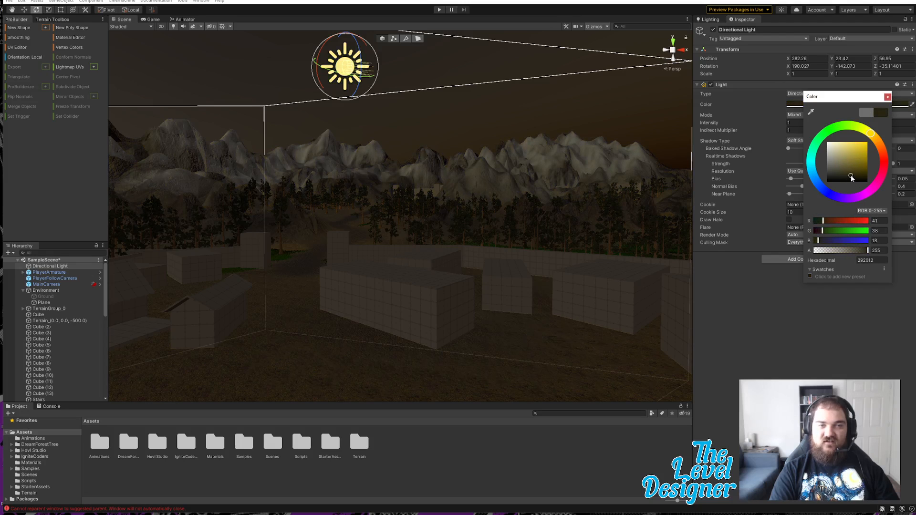
{"action": "mouse_move", "coordinate": [619, 210]}
{"action": "right_mouse_down"}
{"action": "mouse_move", "coordinate": [419, 212]}
{"action": "mouse_move", "coordinate": [527, 206]}
{"action": "mouse_move", "coordinate": [548, 221]}
{"action": "mouse_move", "coordinate": [515, 221]}
{"action": "right_mouse_up"}
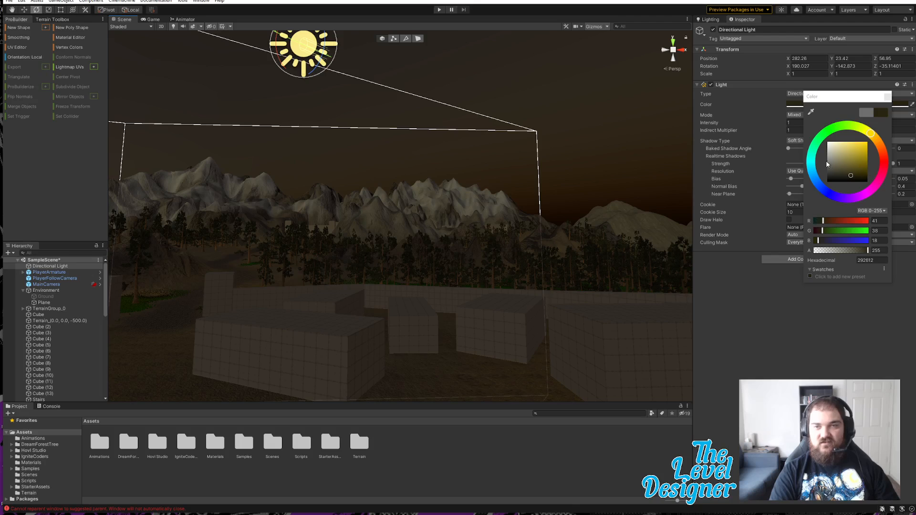
- Change the Directional Light's color to dark blue, hex 0F2844, and close the color picker
{"action": "left_click", "coordinate": [816, 182]}
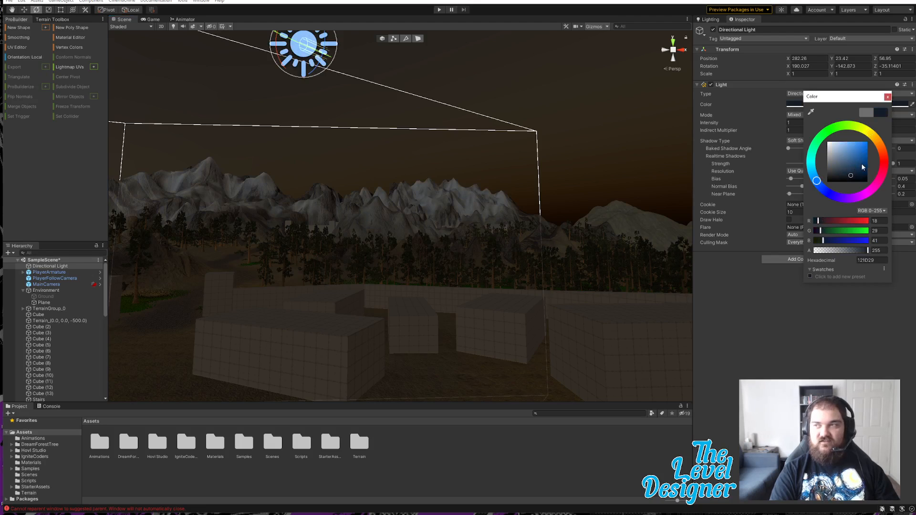
{"action": "left_click_drag", "start_coordinate": [862, 166], "coordinate": [859, 172]}
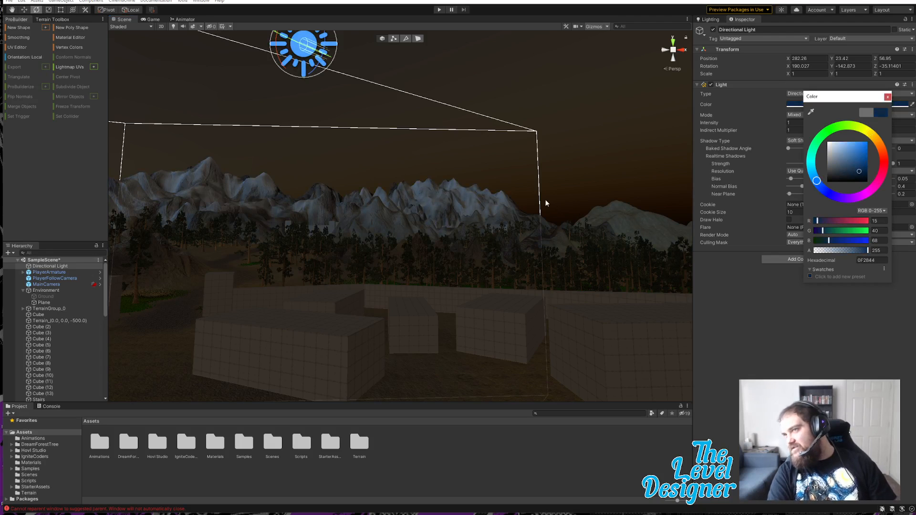
{"action": "right_click_drag", "start_coordinate": [558, 198], "coordinate": [538, 231]}
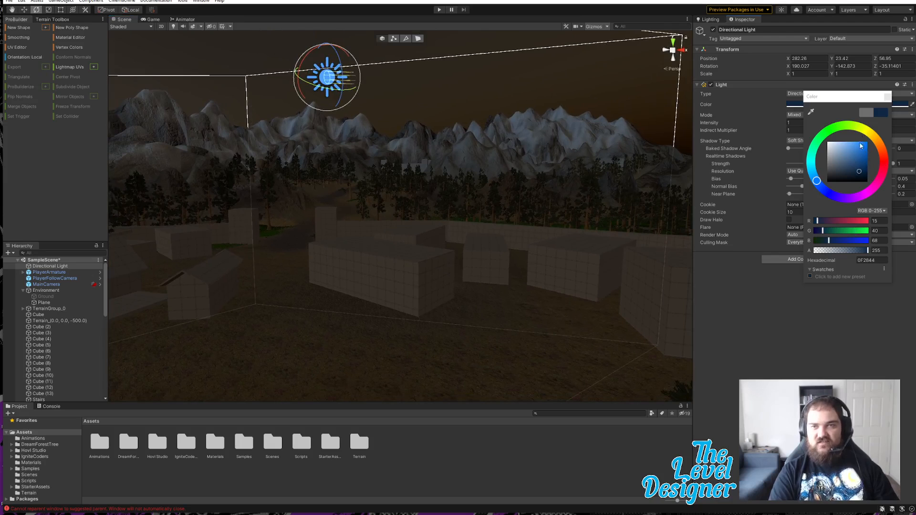
{"action": "left_click", "coordinate": [886, 98]}
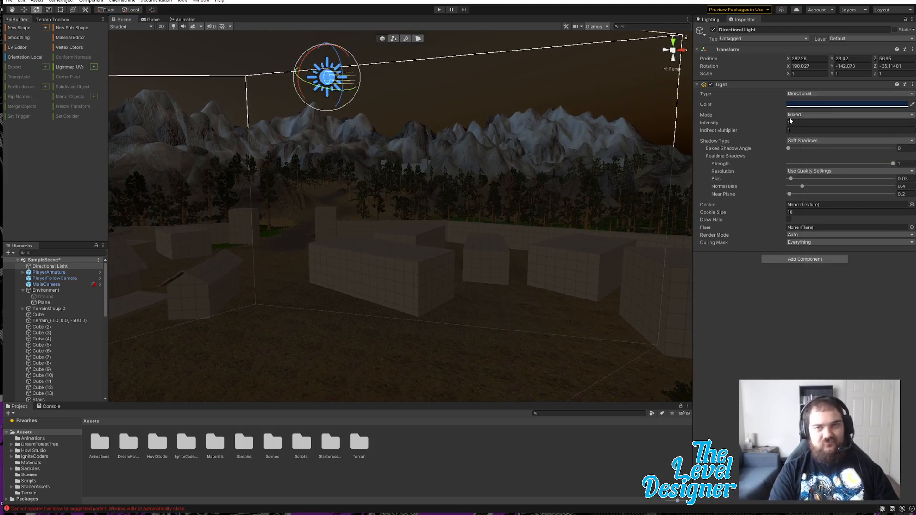
- Rotate the Directional Light slightly to brighten the dusk scene, to about -145 degrees in Y and -35 in Z
{"action": "left_click_drag", "start_coordinate": [304, 63], "coordinate": [308, 58]}
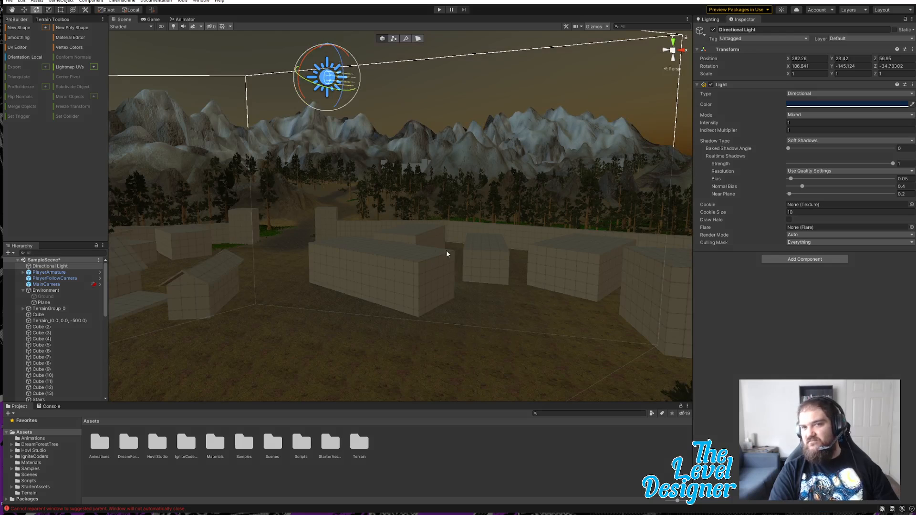
{"action": "mouse_move", "coordinate": [545, 202]}
{"action": "right_mouse_down"}
{"action": "mouse_move", "coordinate": [517, 207]}
{"action": "mouse_move", "coordinate": [528, 207]}
{"action": "right_mouse_up"}
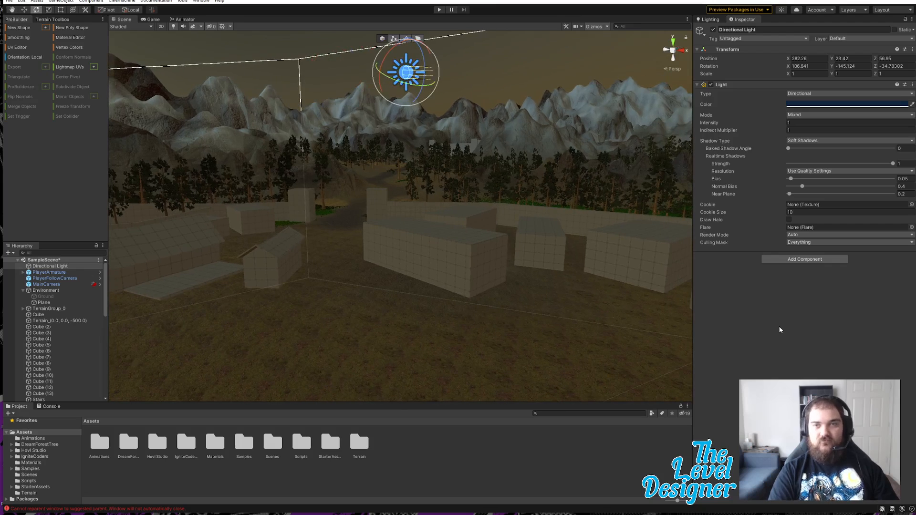
{"action": "right_click_drag", "start_coordinate": [477, 180], "coordinate": [484, 176]}
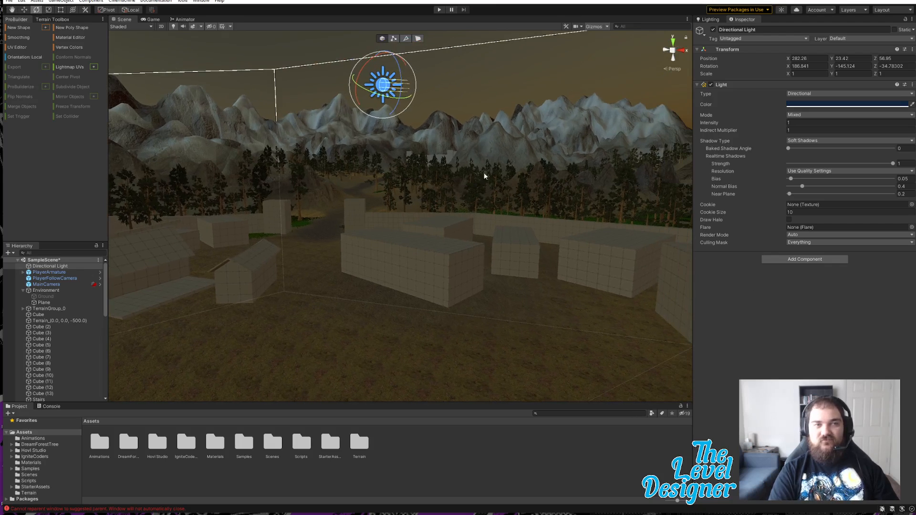
- Playtest the level, running the character from the lakeshore up the grassy slope toward the village to check the dusk lighting, and stop the playtest
{"action": "left_click", "coordinate": [438, 10]}
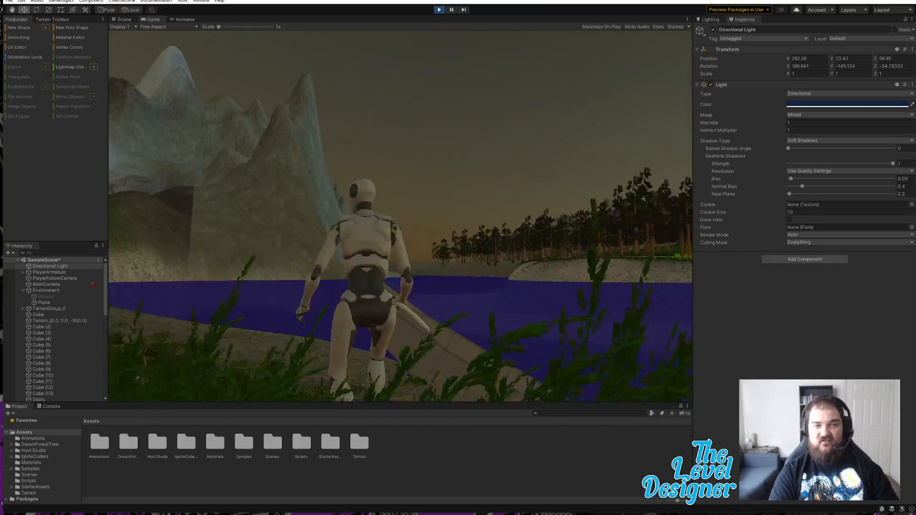
{"action": "key", "text": "w"}
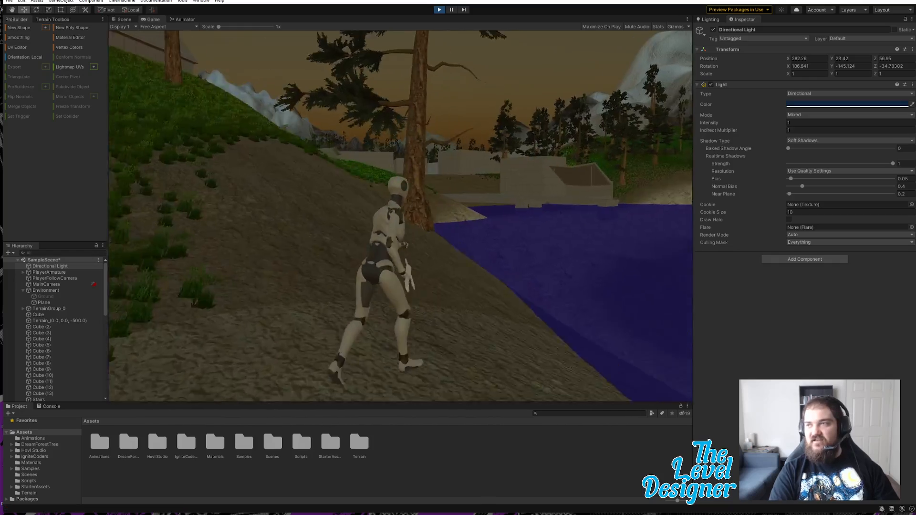
{"action": "key", "text": "w"}
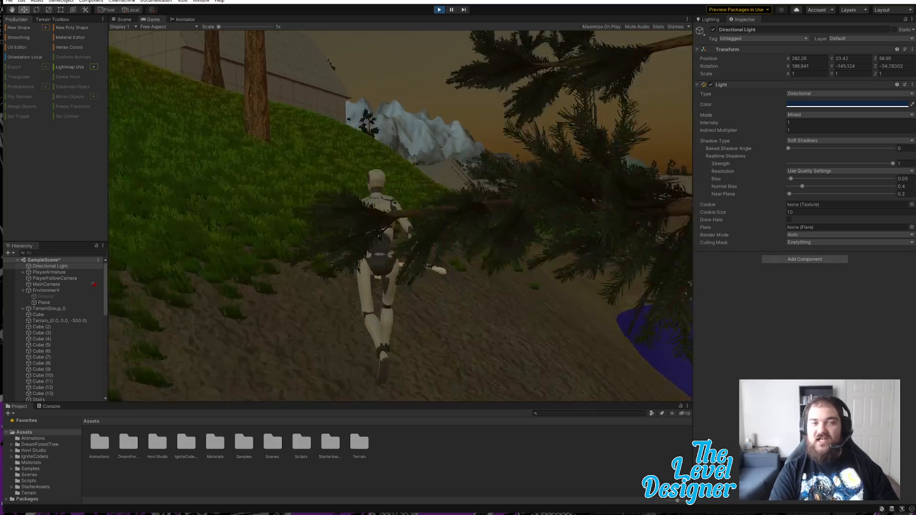
{"action": "key", "text": "w"}
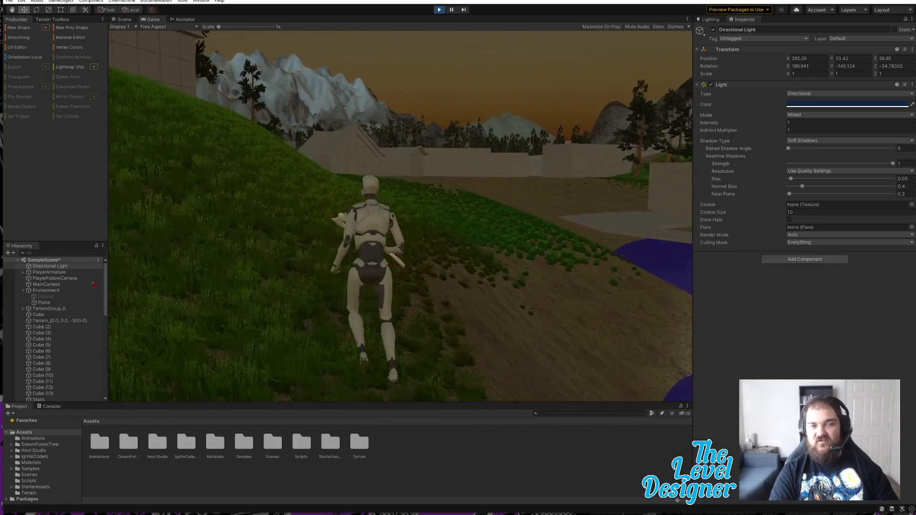
{"action": "key", "text": "w"}
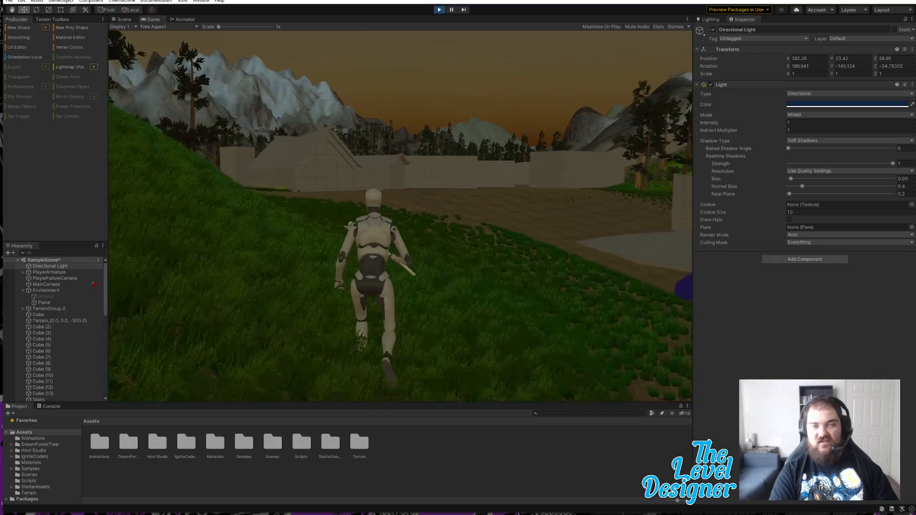
{"action": "key", "text": "w"}
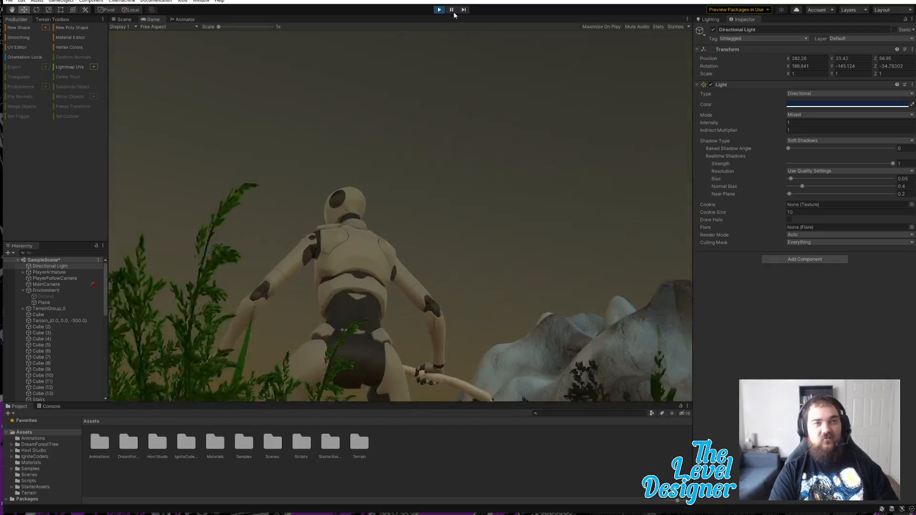
{"action": "left_click", "coordinate": [439, 10]}
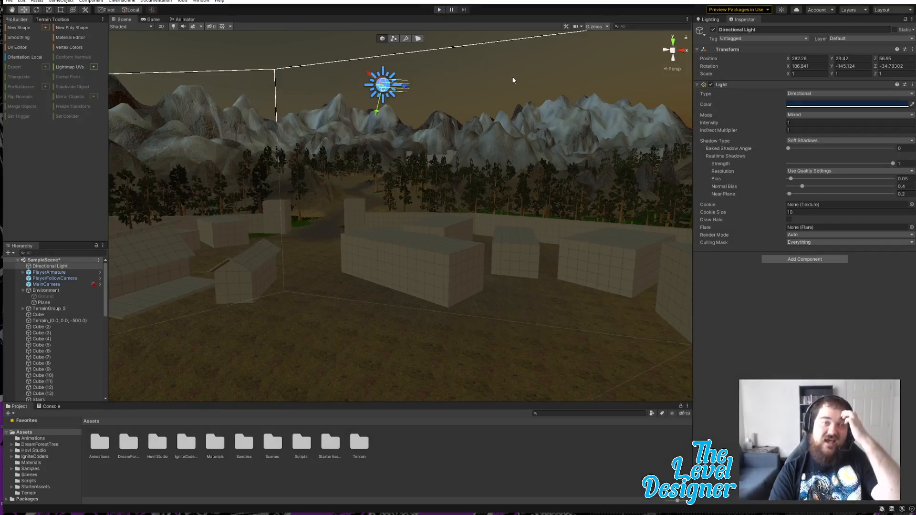
- Enable fog in the scene's environment lighting settings
{"action": "right_click_drag", "start_coordinate": [499, 156], "coordinate": [486, 104]}
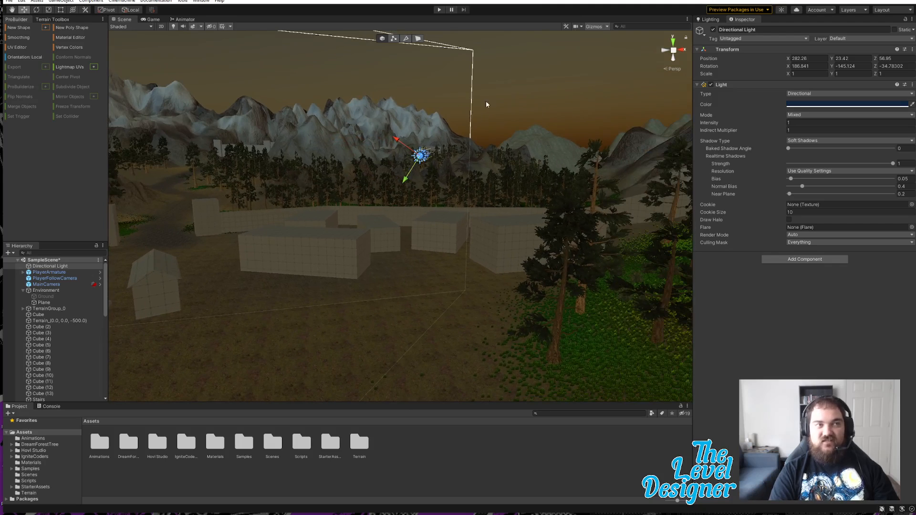
{"action": "left_click", "coordinate": [201, 1]}
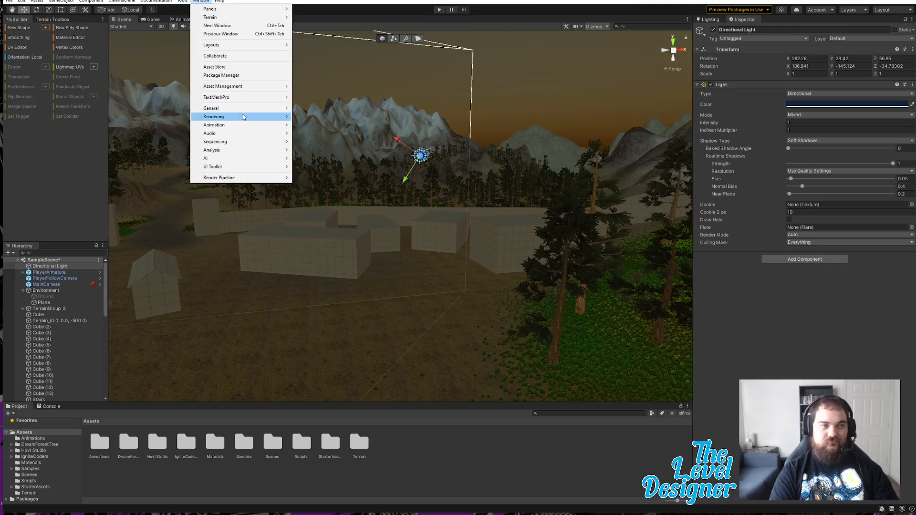
{"action": "mouse_move", "coordinate": [242, 118]}
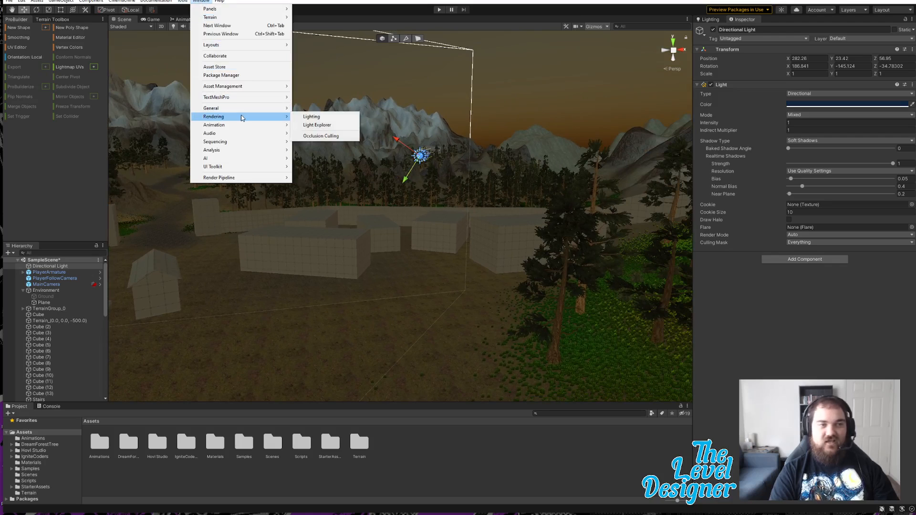
{"action": "left_click", "coordinate": [320, 118]}
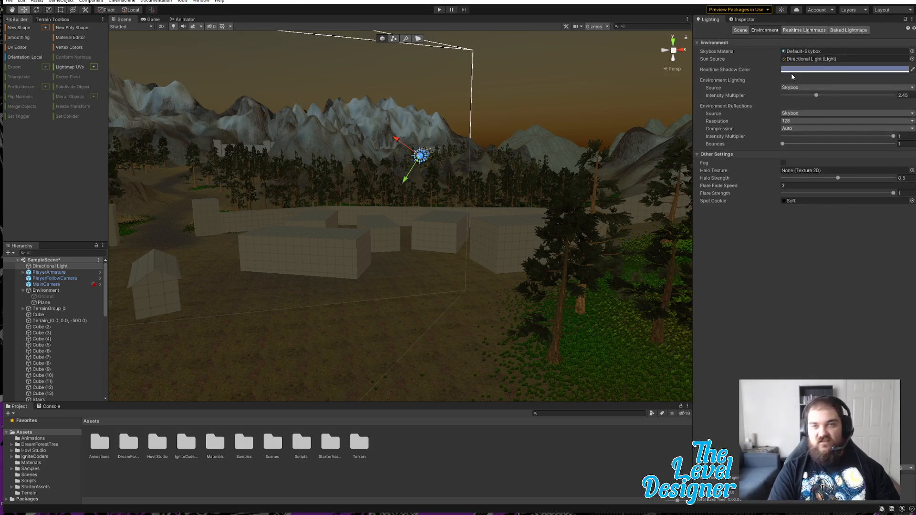
{"action": "left_click", "coordinate": [740, 30]}
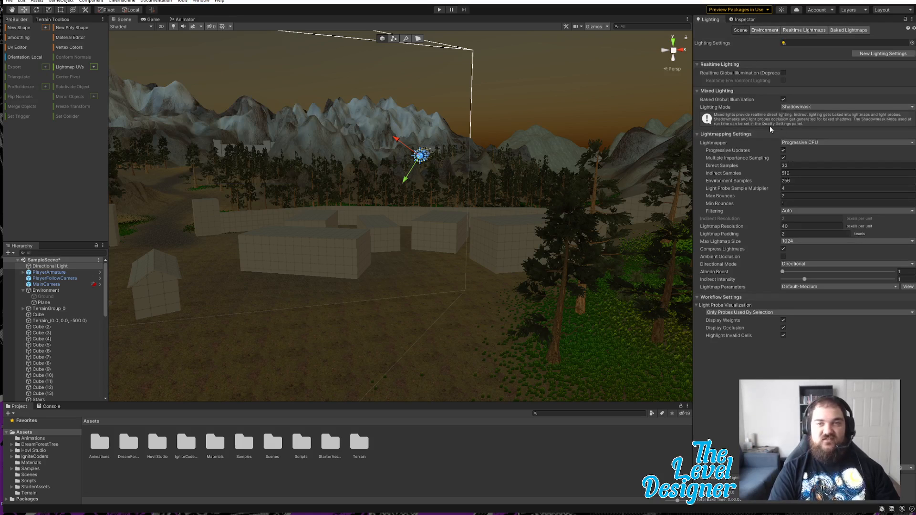
{"action": "left_click", "coordinate": [759, 31]}
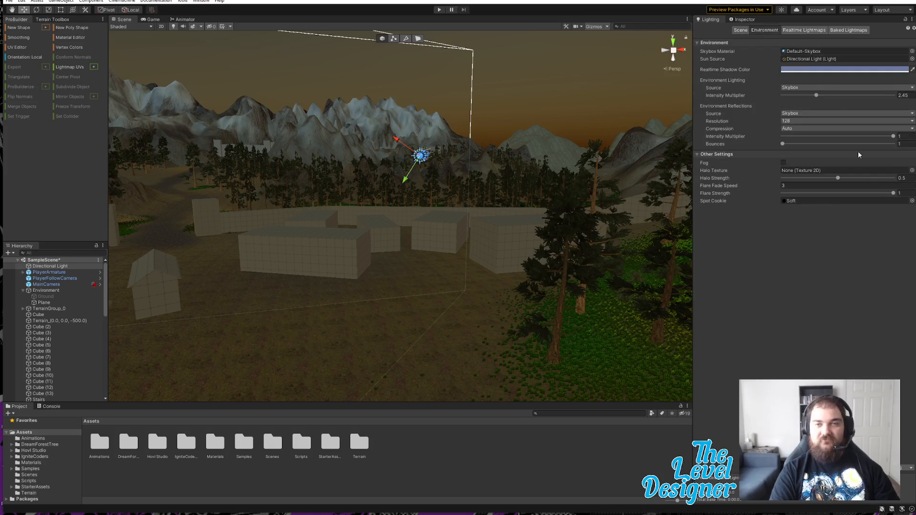
{"action": "left_click", "coordinate": [784, 163]}
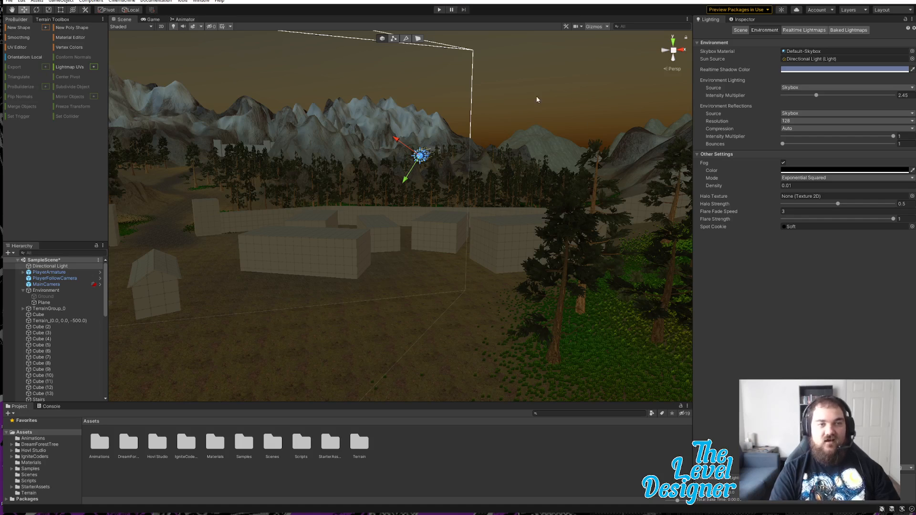
- Playtest the level with fog on, running along the lakeshore and over the grassy slope toward the village to examine the distant mountains
{"action": "left_click_drag", "start_coordinate": [568, 206], "coordinate": [422, 208], "text": "alt"}
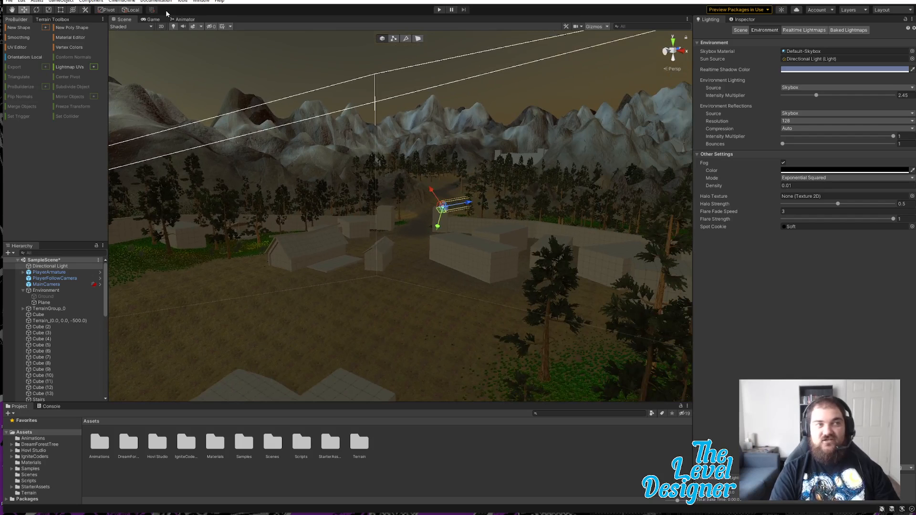
{"action": "left_click", "coordinate": [151, 20]}
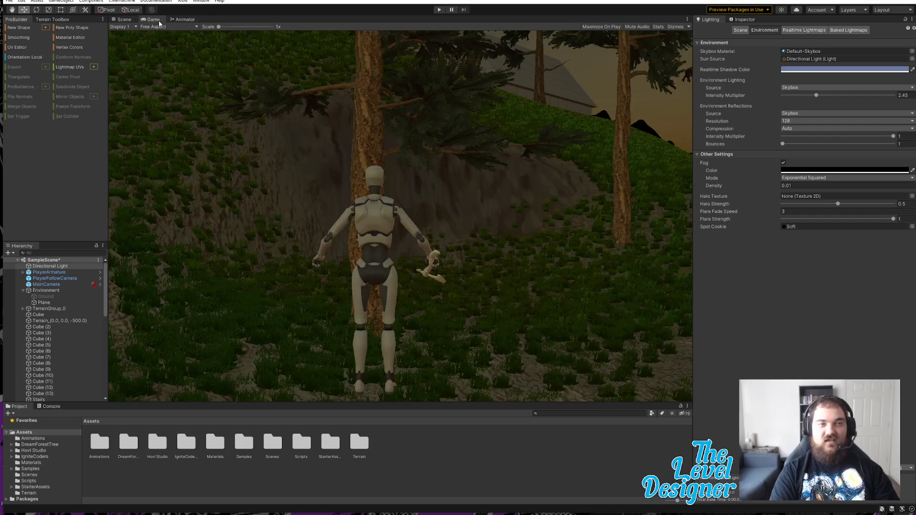
{"action": "left_click", "coordinate": [439, 9]}
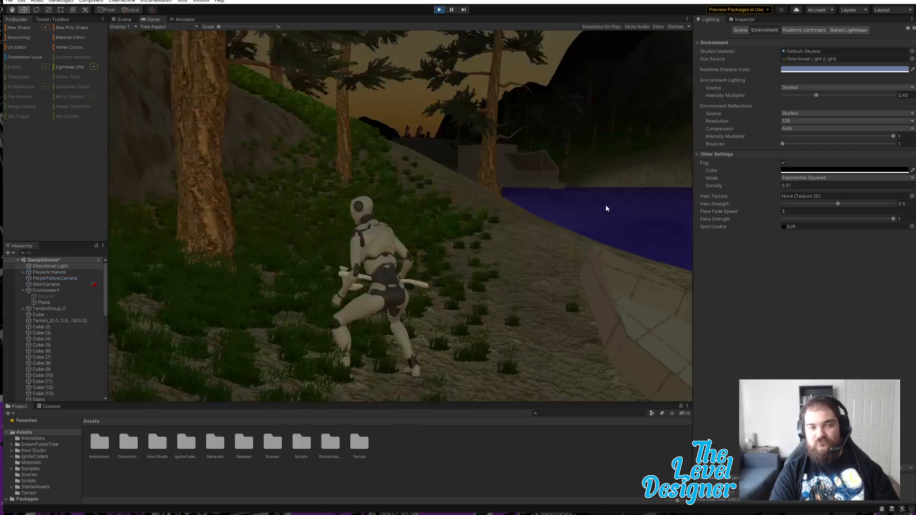
{"action": "left_click", "coordinate": [605, 205]}
{"action": "key", "text": "w"}
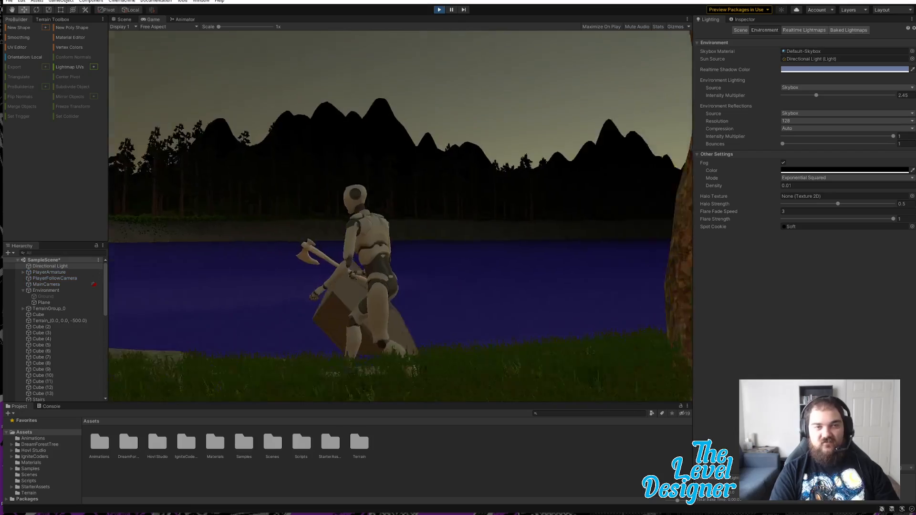
{"action": "key", "text": "w"}
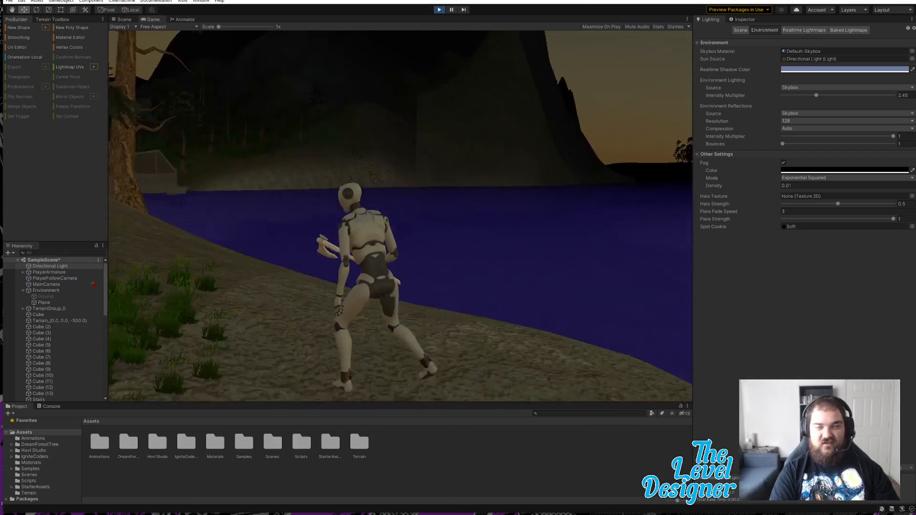
{"action": "key", "text": "w"}
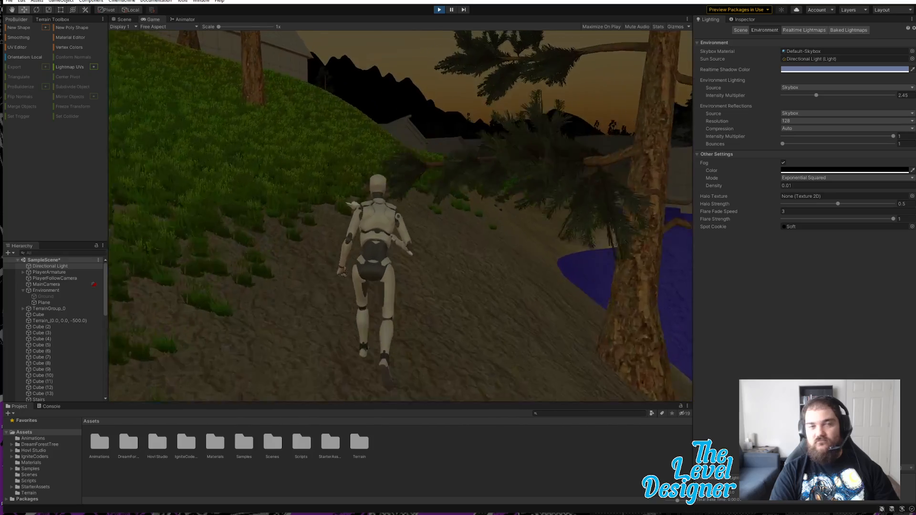
{"action": "key", "text": "w"}
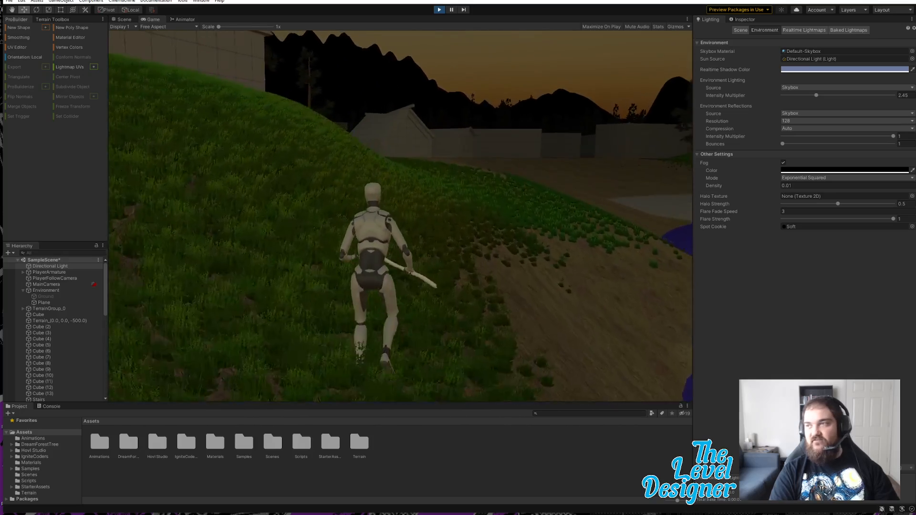
{"action": "key", "text": "w"}
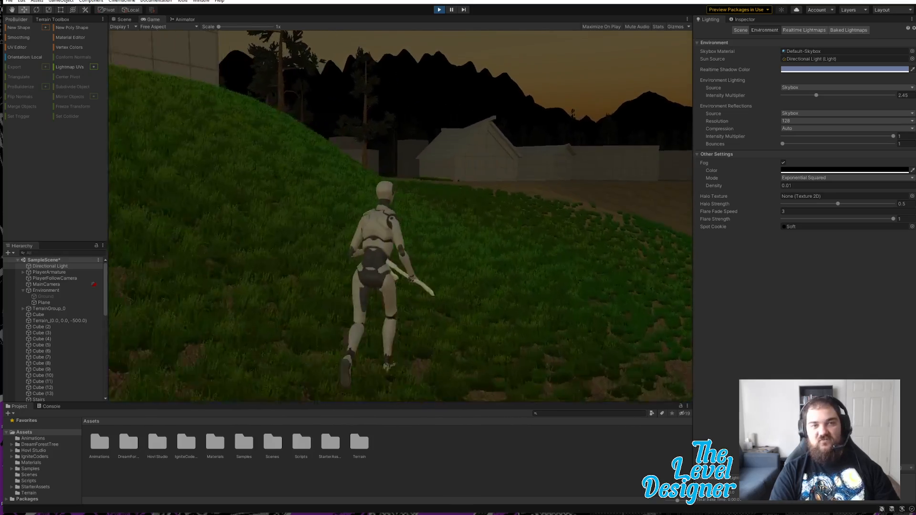
{"action": "key", "text": "w"}
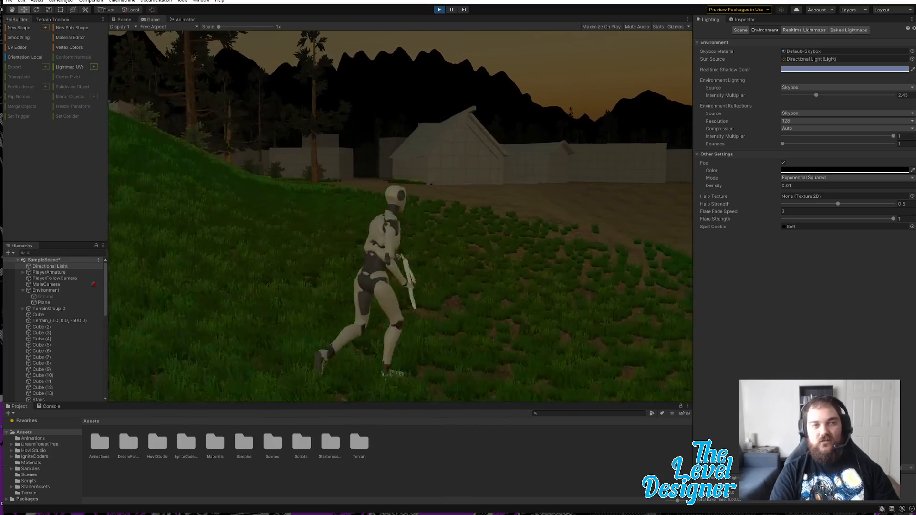
{"action": "key", "text": "w"}
{"action": "key", "text": "d"}
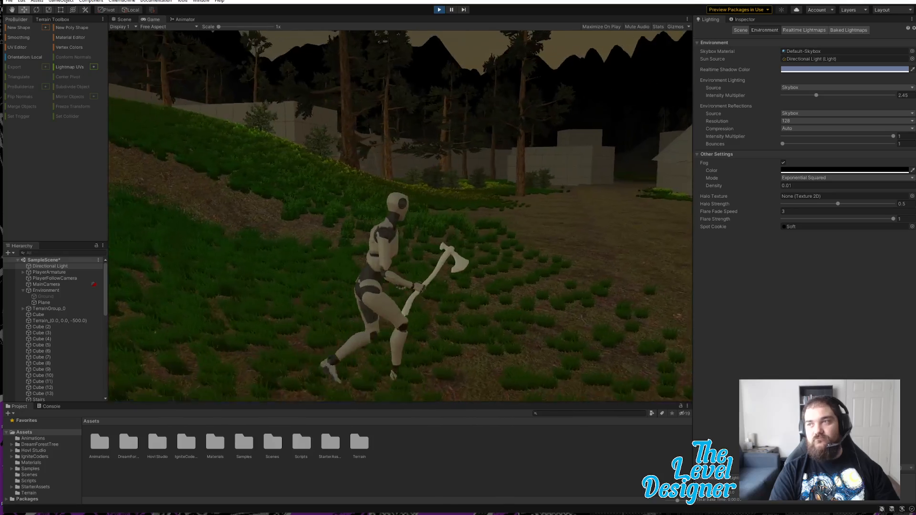
- Run the character through the forest to the tents to examine the fog between the trees, and end the playtest
{"action": "key", "text": "w"}
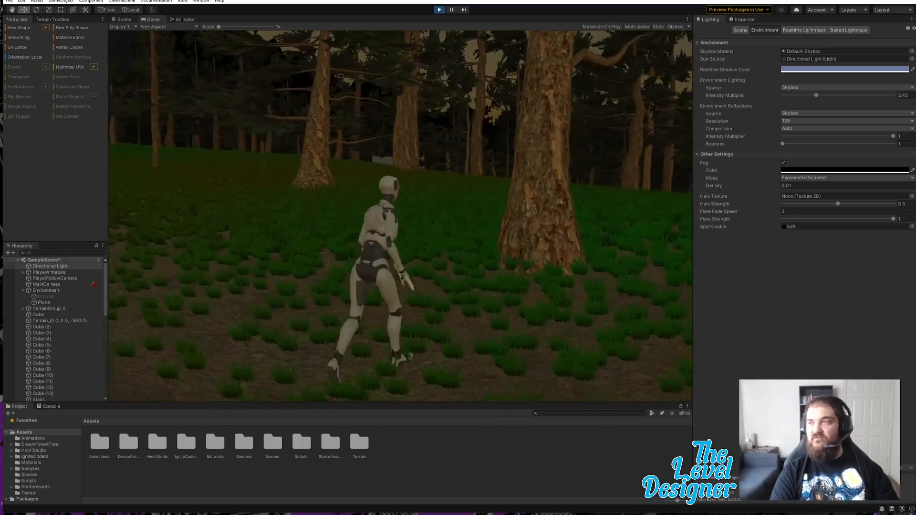
{"action": "key", "text": "w"}
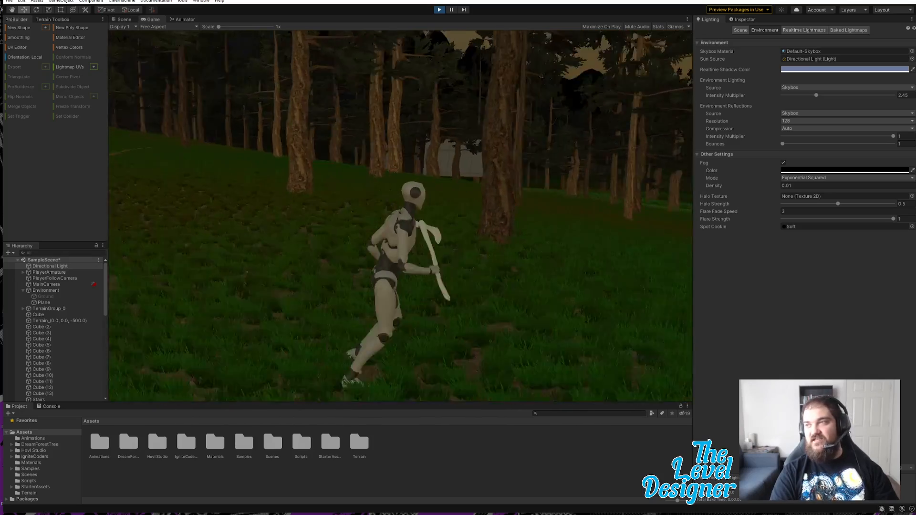
{"action": "key", "text": "w"}
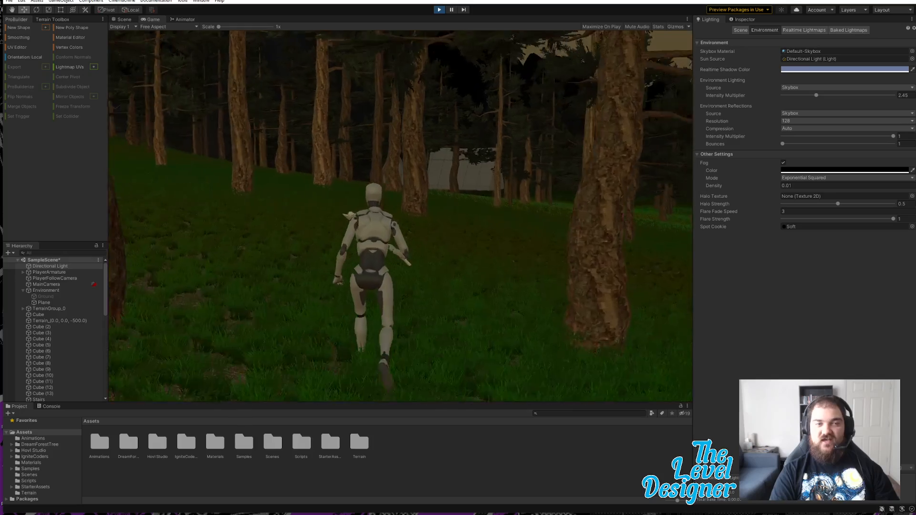
{"action": "key", "text": "w"}
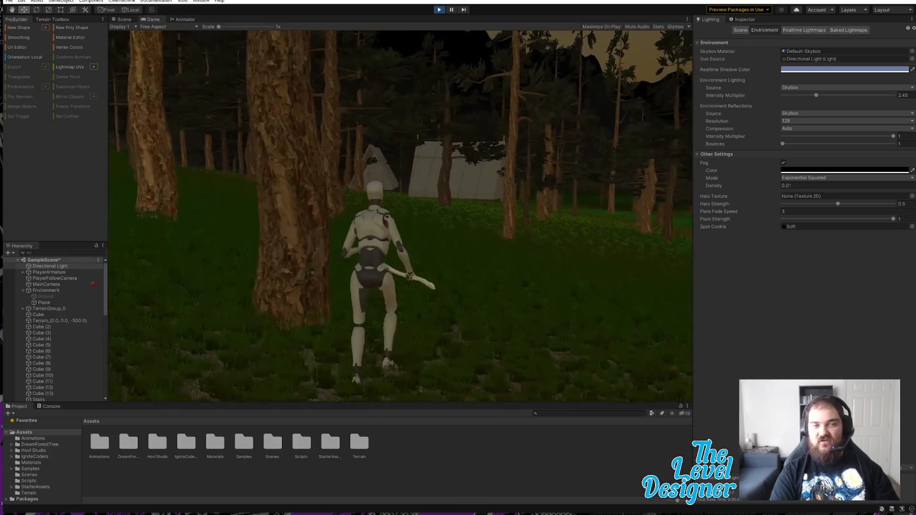
{"action": "key", "text": "w"}
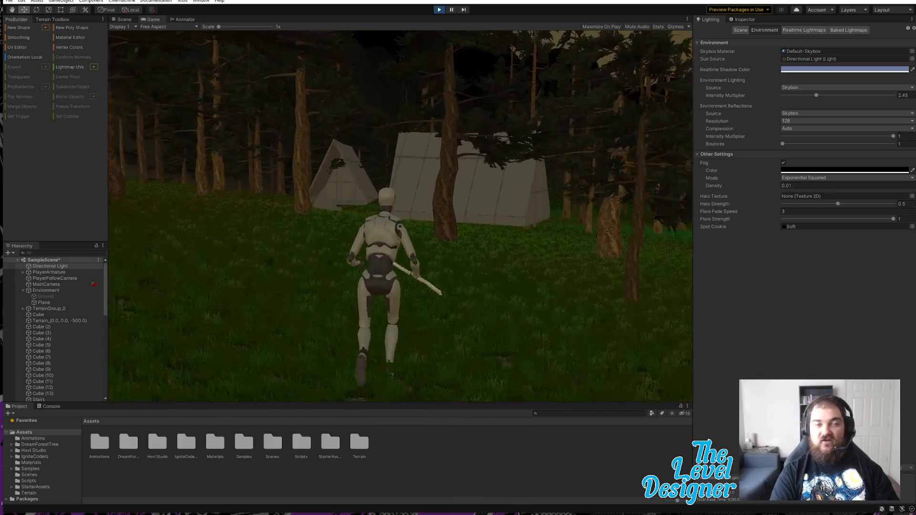
{"action": "key", "text": "w"}
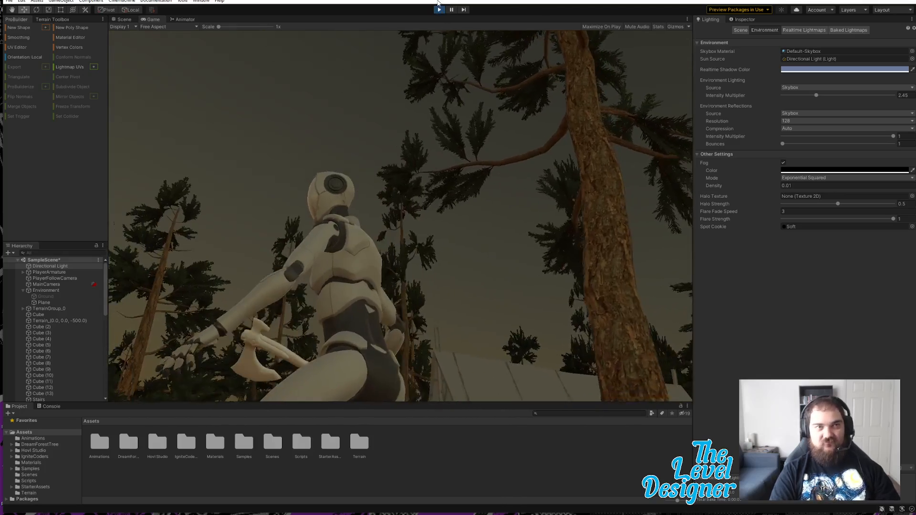
{"action": "left_click", "coordinate": [438, 10]}
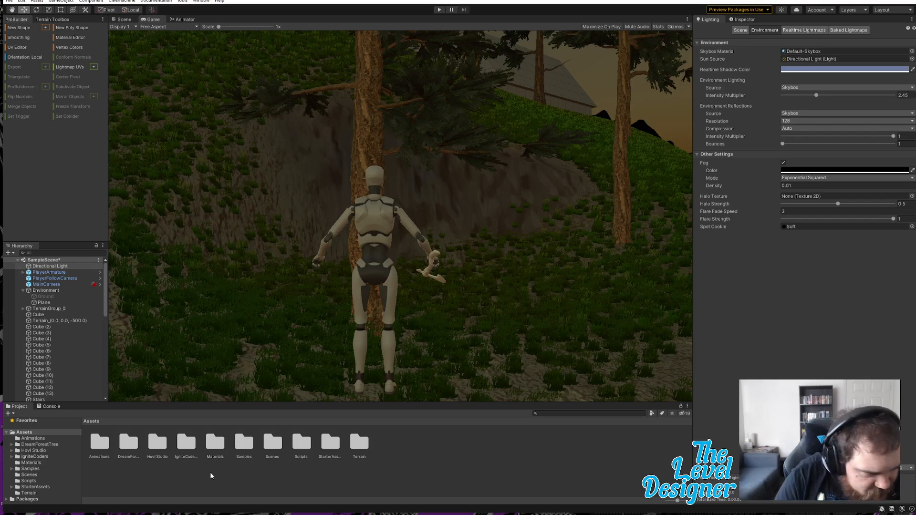
- Find the prefabs of Hovl Studio's Procedural fire package in the project assets and select the Magic fire 0 prefab
{"action": "double_click", "coordinate": [151, 449]}
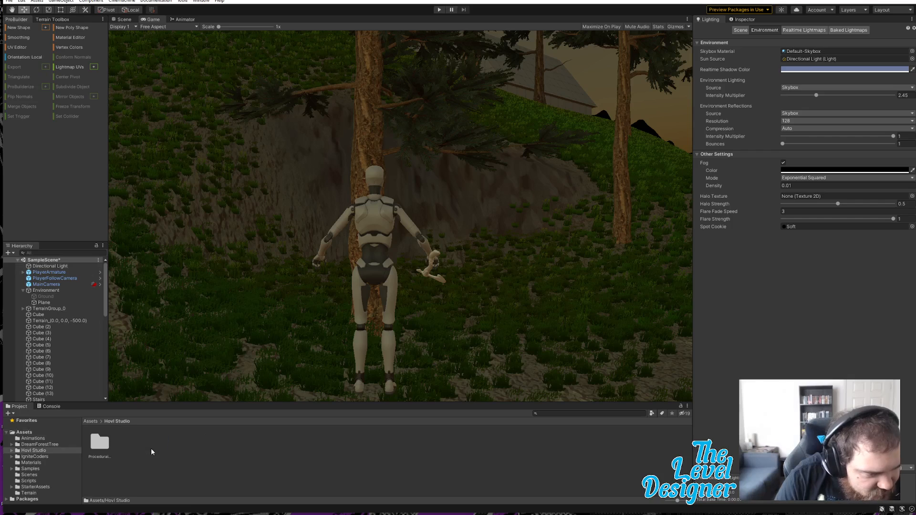
{"action": "double_click", "coordinate": [101, 441]}
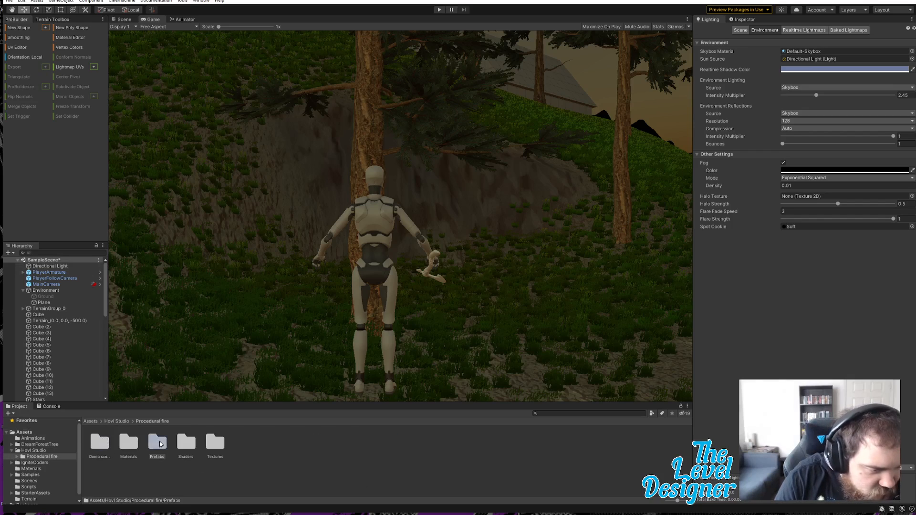
{"action": "double_click", "coordinate": [159, 442]}
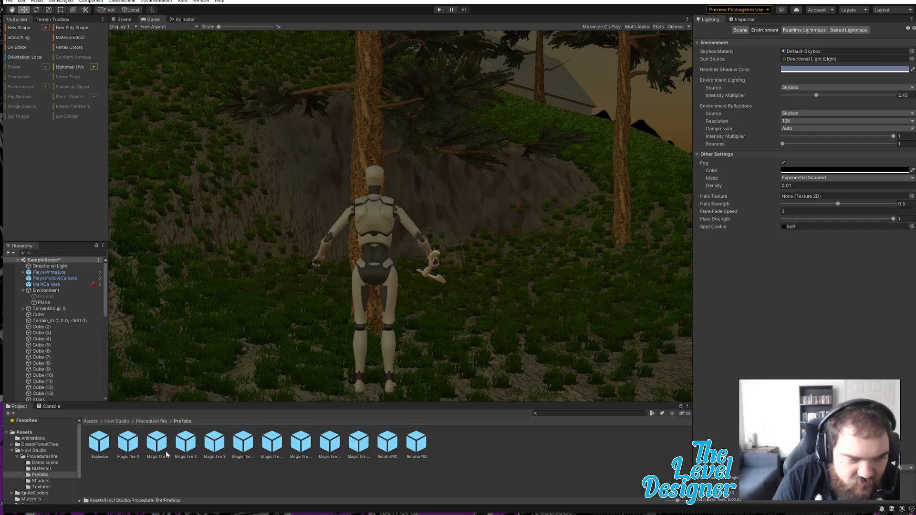
{"action": "left_click", "coordinate": [119, 444]}
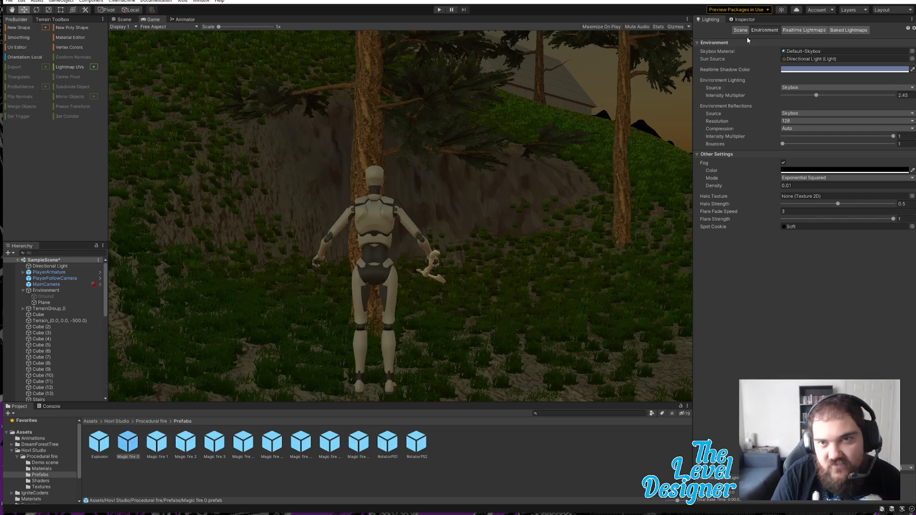
- Open the Magic fire 0 prefab for editing and examine its particle effect in the scene view
{"action": "left_click", "coordinate": [745, 19]}
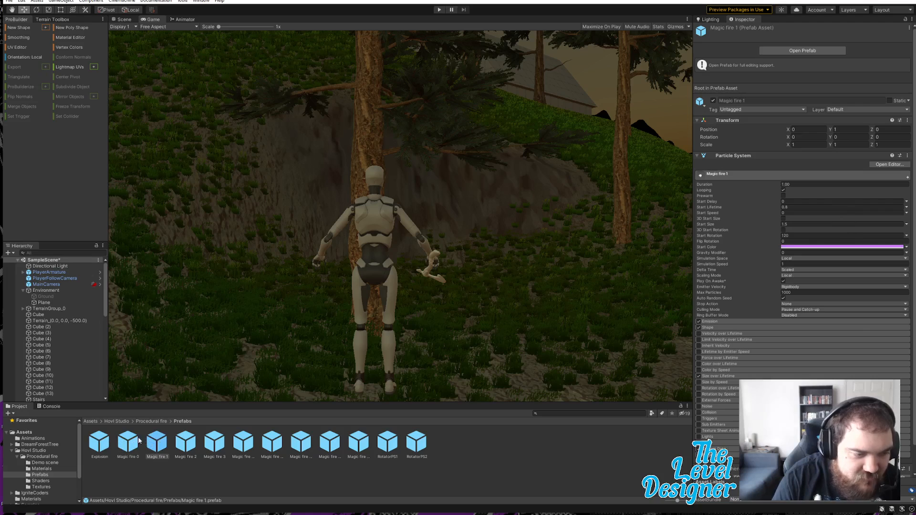
{"action": "double_click", "coordinate": [133, 440]}
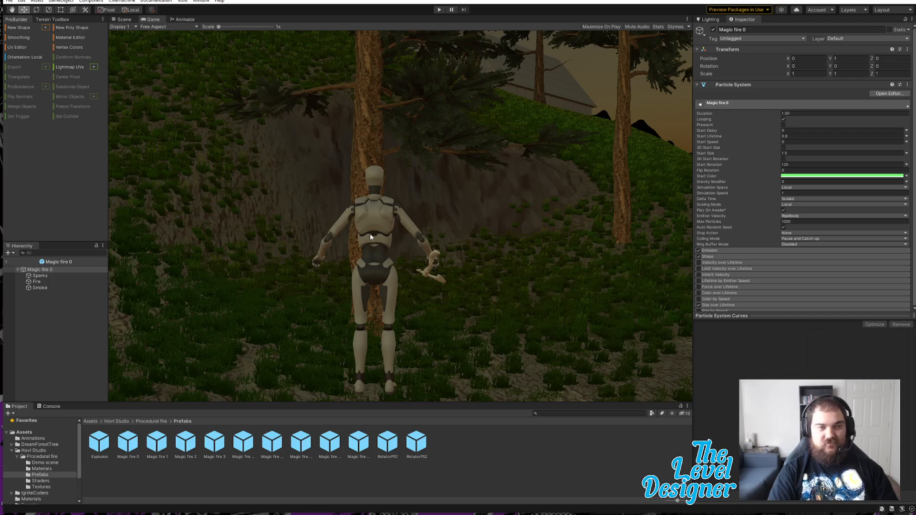
{"action": "left_click", "coordinate": [131, 21]}
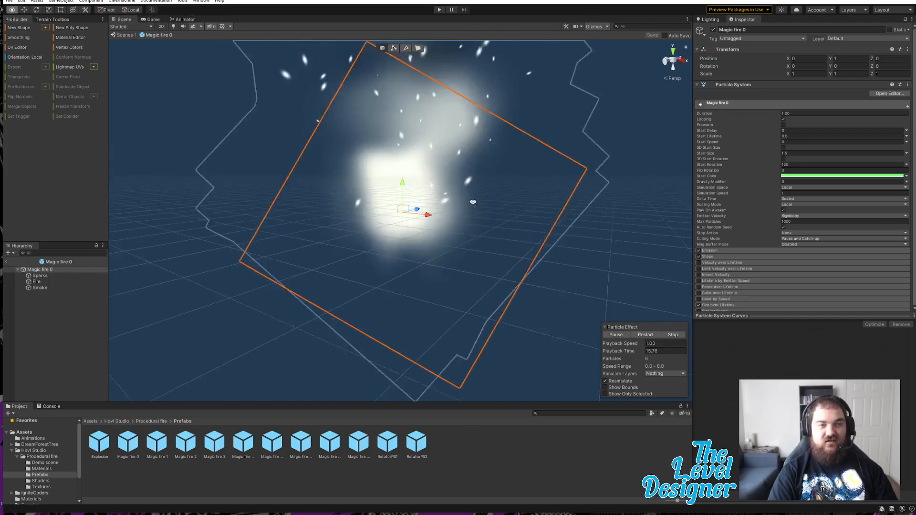
{"action": "scroll", "coordinate": [470, 205], "scroll_direction": "down", "scroll_amount": 5}
{"action": "scroll", "coordinate": [461, 207], "scroll_direction": "up", "scroll_amount": 3}
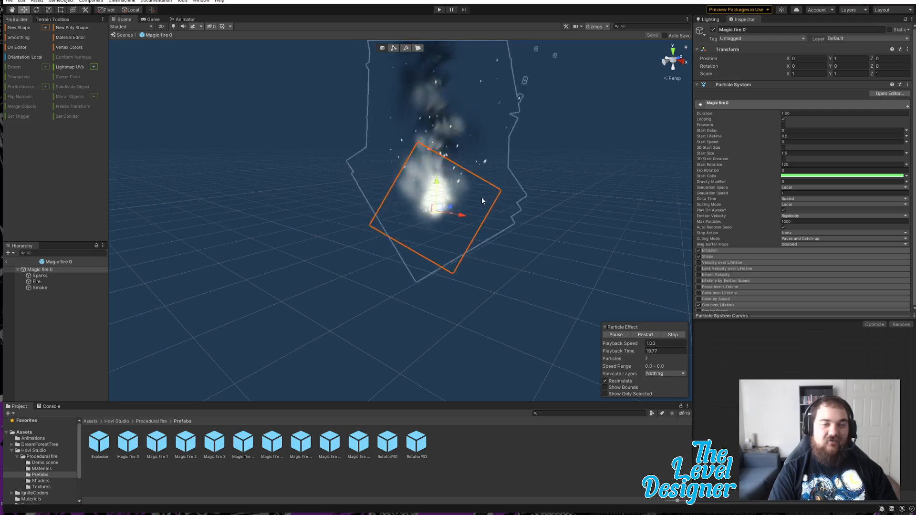
{"action": "right_click_drag", "start_coordinate": [482, 196], "coordinate": [530, 238]}
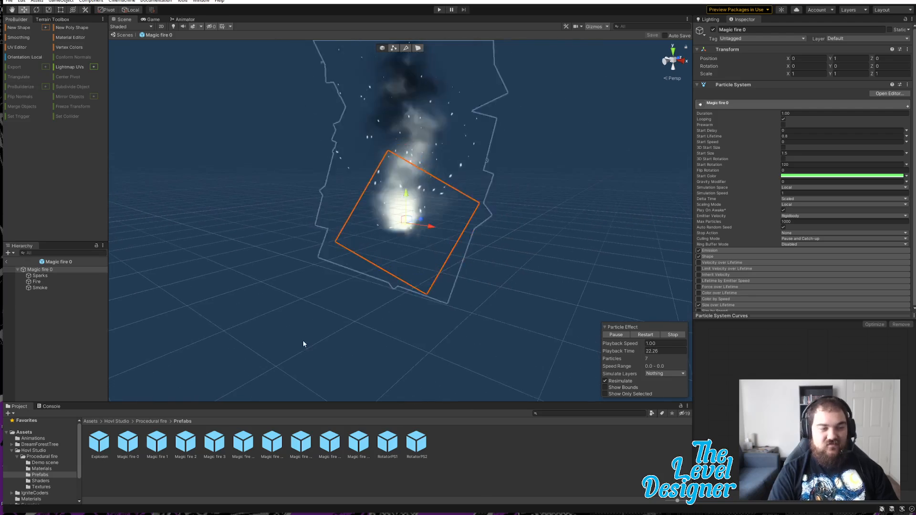
- Open the Magic fire 1, Magic fire 2 and Magic fire 3 prefabs in turn to preview their flames
{"action": "left_click", "coordinate": [159, 446]}
{"action": "double_click", "coordinate": [159, 446]}
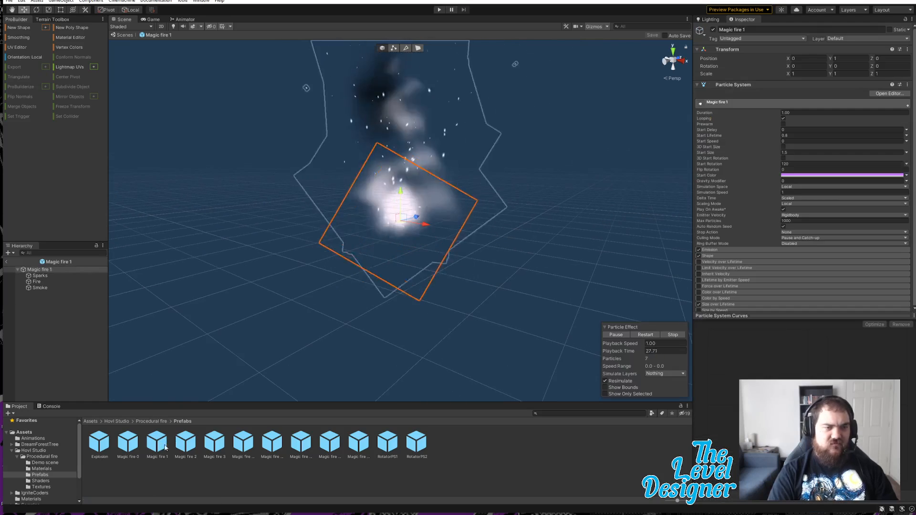
{"action": "double_click", "coordinate": [187, 444]}
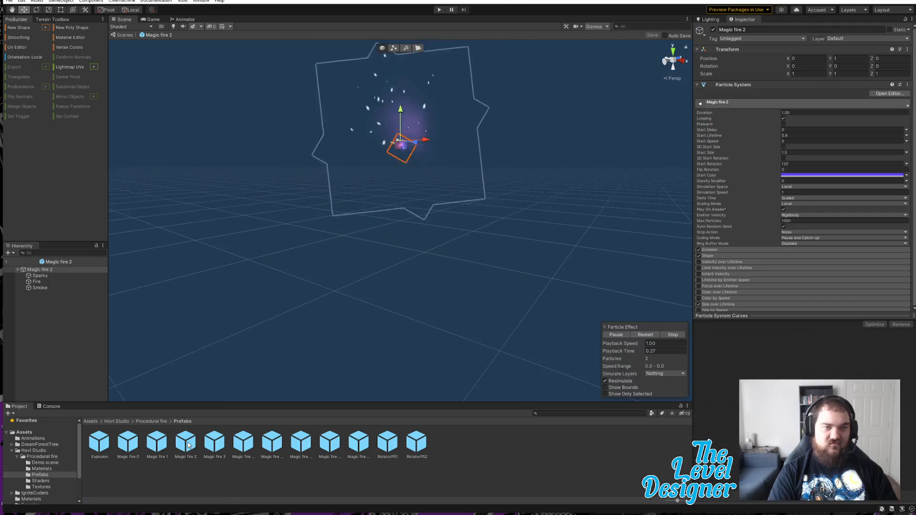
{"action": "left_click_drag", "start_coordinate": [478, 263], "coordinate": [480, 277], "text": "alt"}
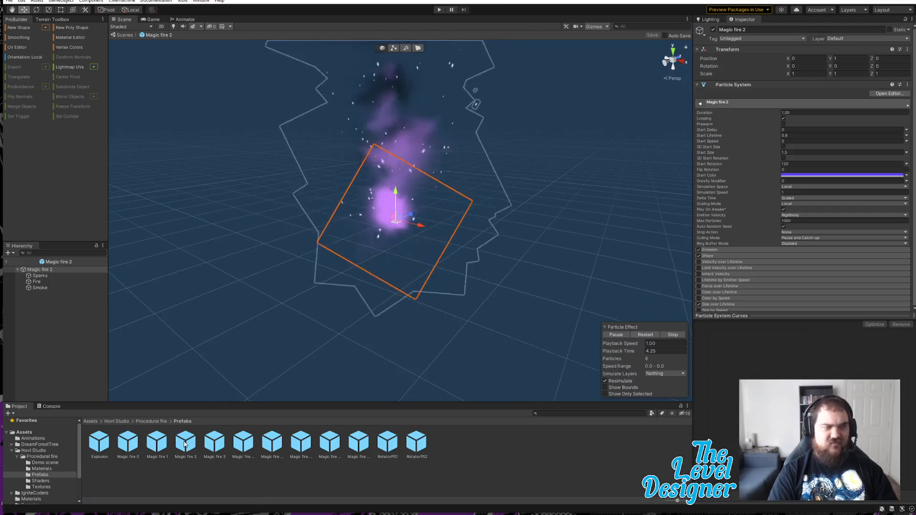
{"action": "double_click", "coordinate": [215, 444]}
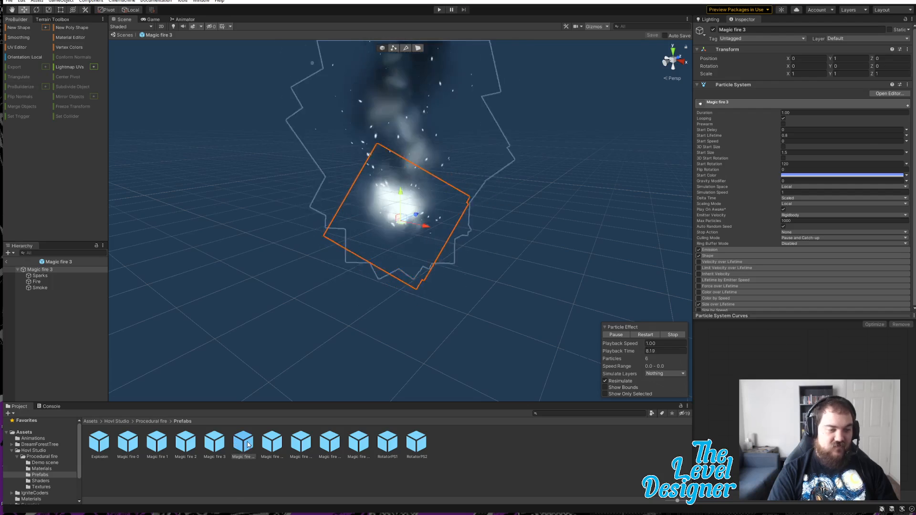
- Preview the Magic fire pro prefabs one after another: blue, green, orange, red and yellow
{"action": "double_click", "coordinate": [243, 444]}
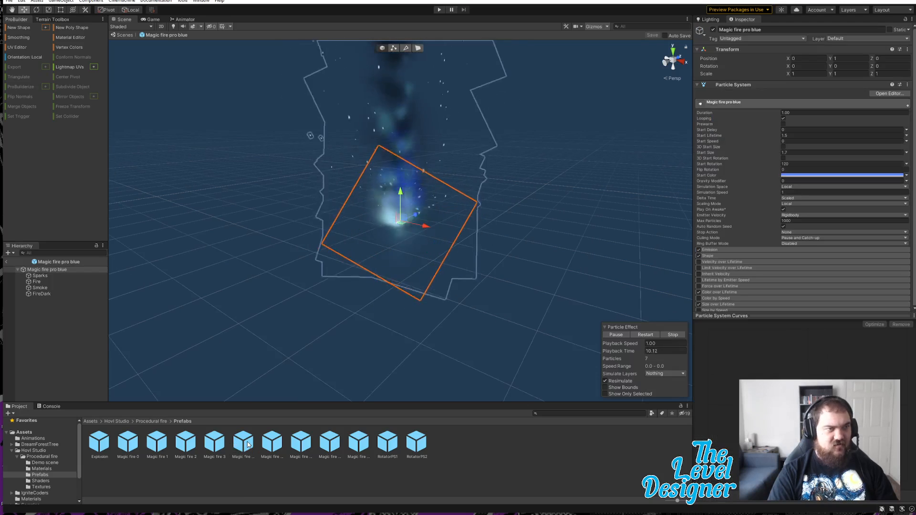
{"action": "double_click", "coordinate": [303, 444]}
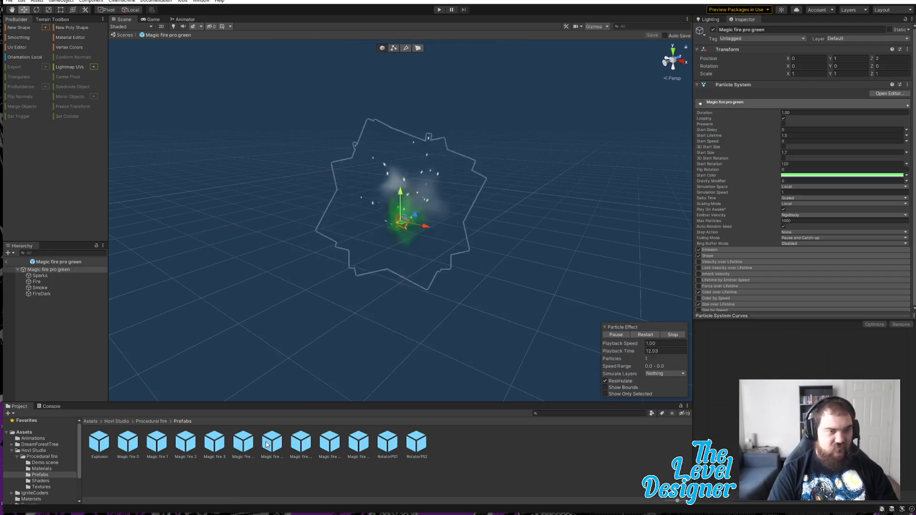
{"action": "left_click", "coordinate": [301, 444]}
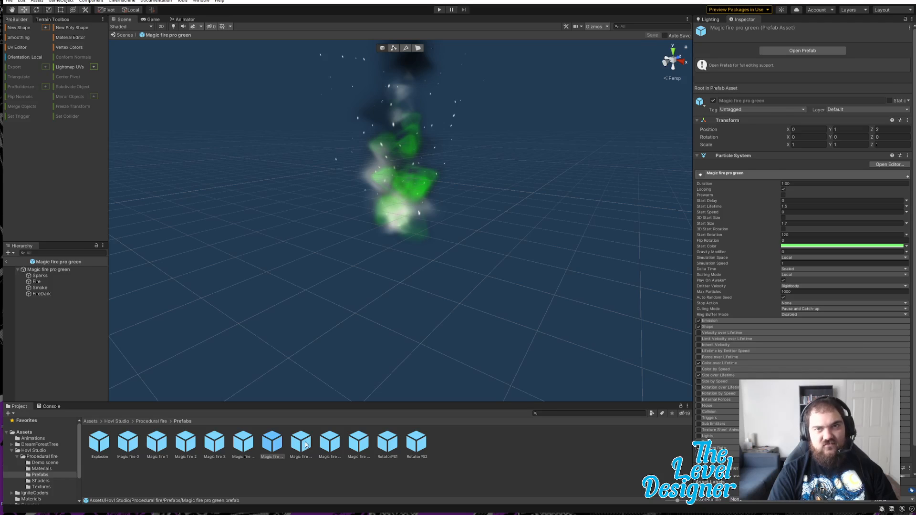
{"action": "double_click", "coordinate": [305, 444]}
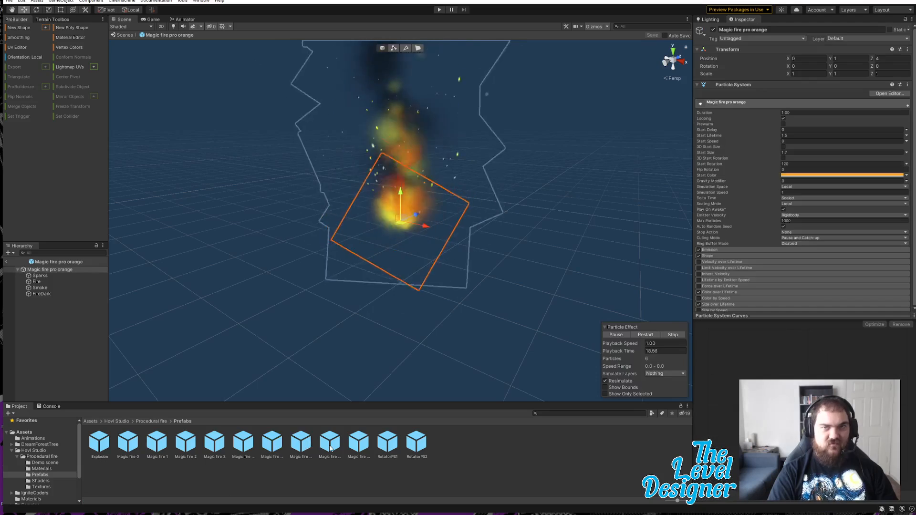
{"action": "double_click", "coordinate": [359, 442]}
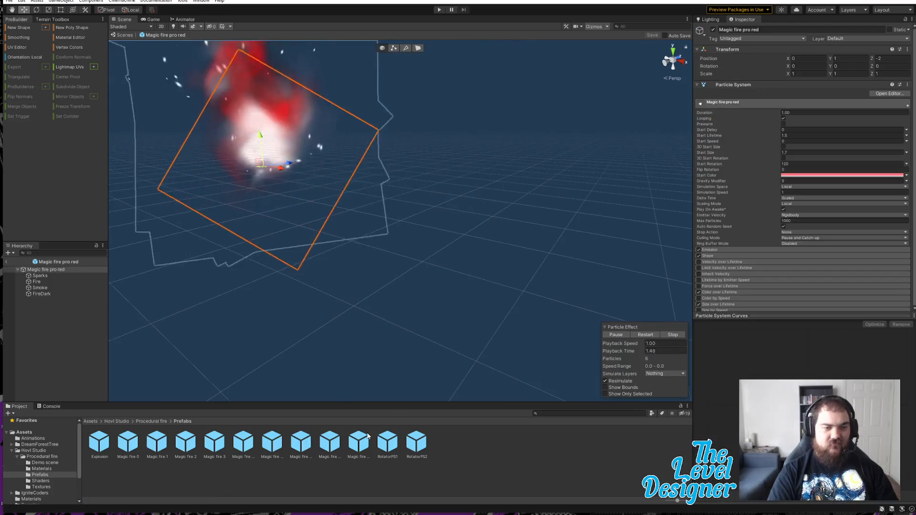
{"action": "double_click", "coordinate": [356, 445]}
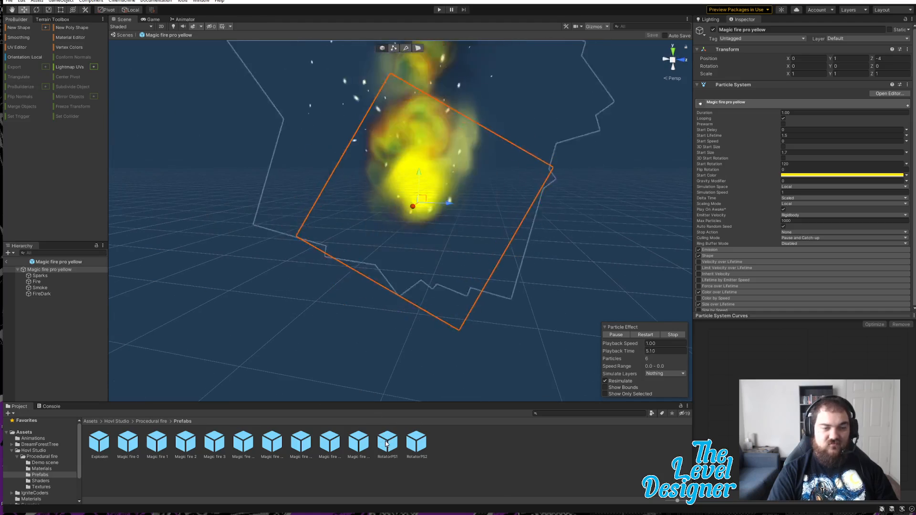
- Open the RotatorPS1 and RotatorPS2 prefabs and examine their rotating fire rings up close
{"action": "left_click", "coordinate": [386, 444]}
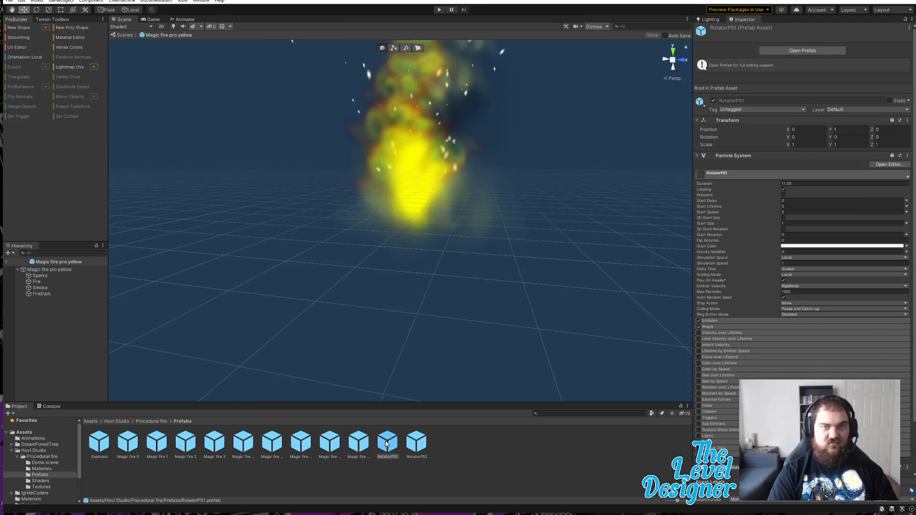
{"action": "double_click", "coordinate": [386, 444]}
{"action": "key", "text": "w"}
{"action": "right_click_drag", "start_coordinate": [442, 339], "coordinate": [399, 343]}
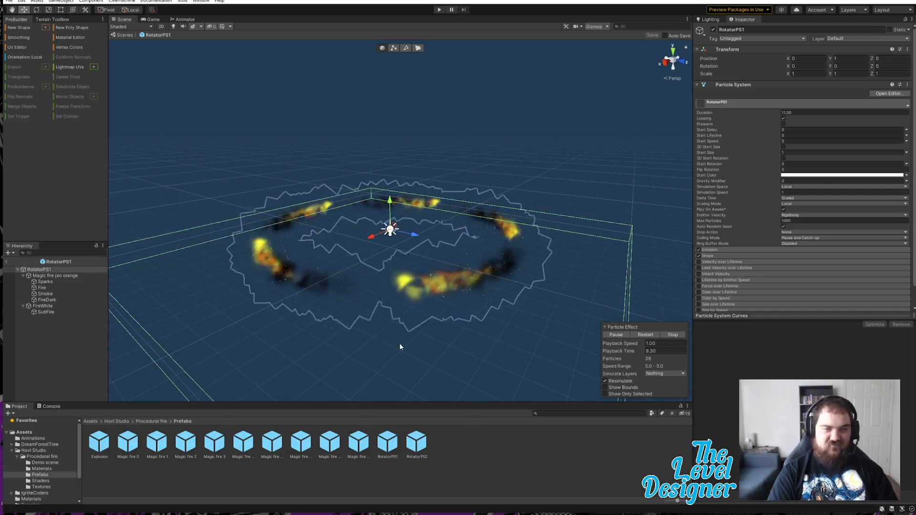
{"action": "left_click", "coordinate": [414, 443]}
{"action": "double_click", "coordinate": [414, 444]}
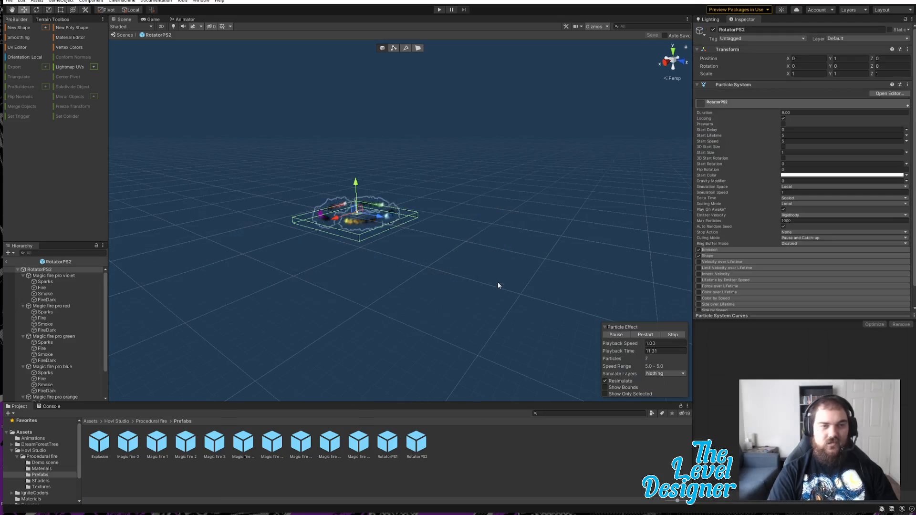
{"action": "key", "text": "w"}
{"action": "right_click_drag", "start_coordinate": [479, 259], "coordinate": [611, 275]}
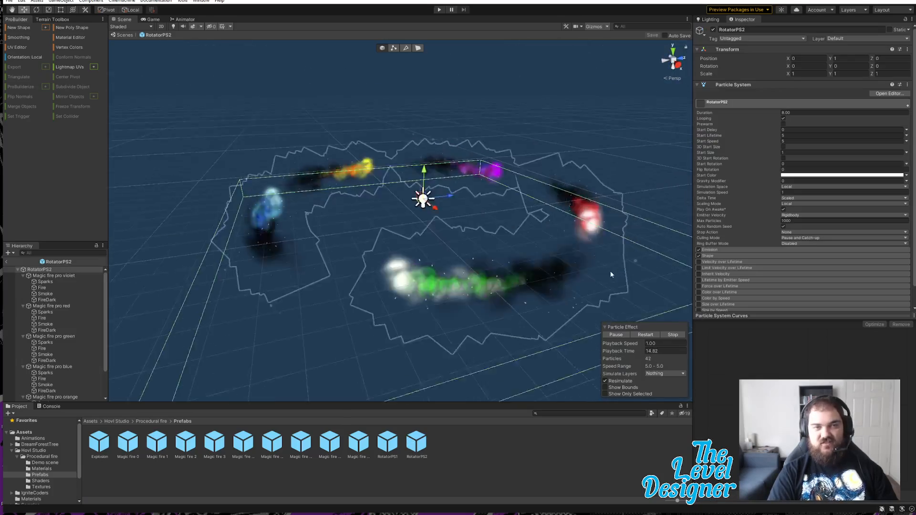
- Reopen Magic fire pro red and Magic fire pro orange, examine the orange flame from a distance, and return to the main scene
{"action": "left_click", "coordinate": [331, 440]}
{"action": "double_click", "coordinate": [334, 443]}
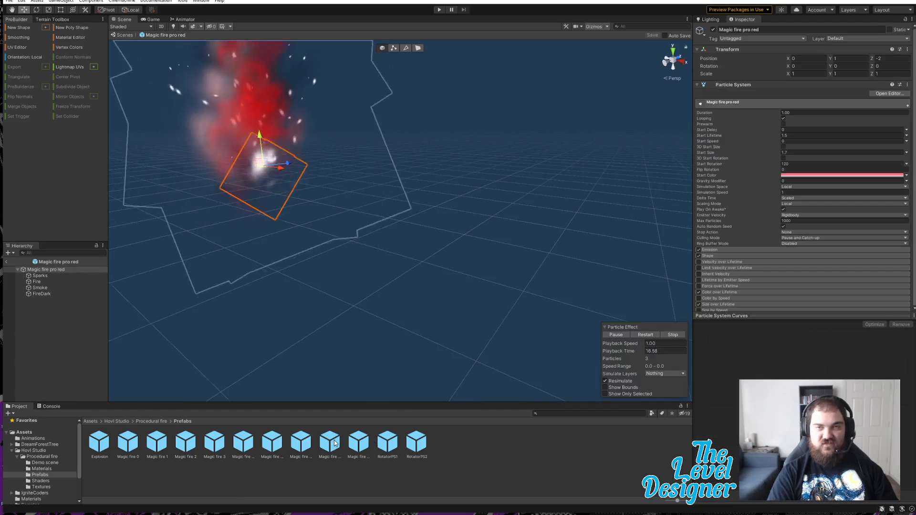
{"action": "double_click", "coordinate": [306, 445]}
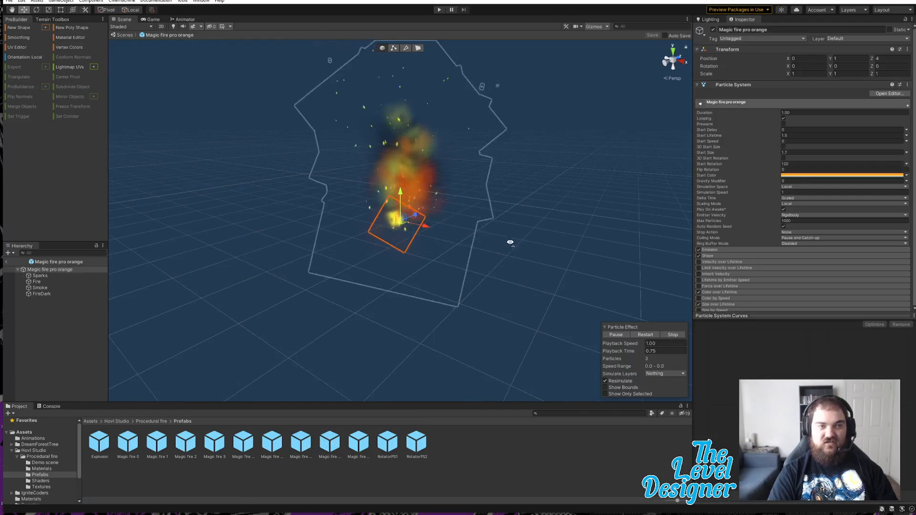
{"action": "mouse_move", "coordinate": [509, 241]}
{"action": "right_mouse_down"}
{"action": "mouse_move", "coordinate": [455, 224]}
{"action": "mouse_move", "coordinate": [467, 236]}
{"action": "right_mouse_up"}
{"action": "key", "text": "s"}
{"action": "key", "text": "w"}
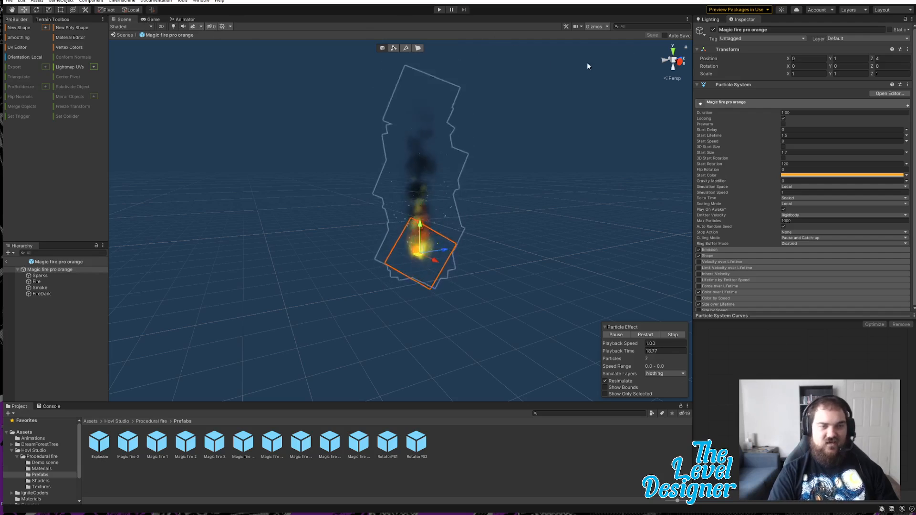
{"action": "left_click", "coordinate": [301, 442]}
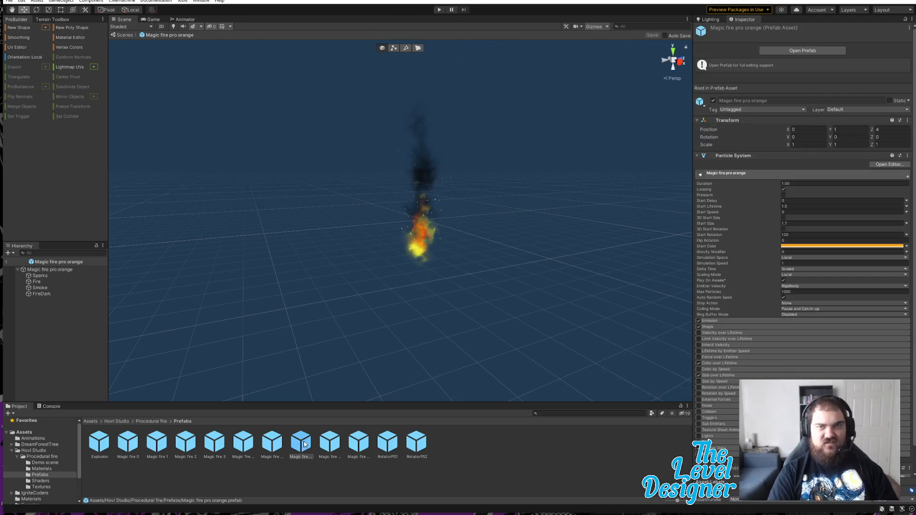
{"action": "left_click", "coordinate": [6, 263]}
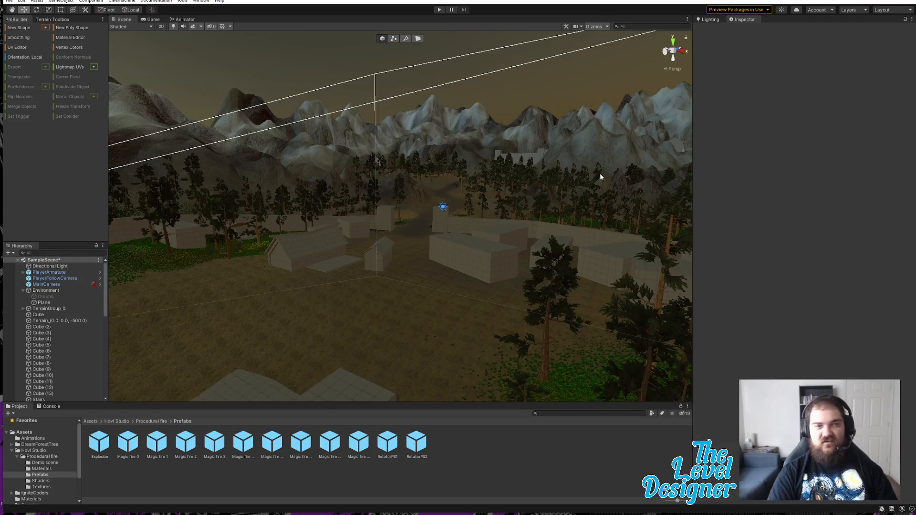
- Build a 12-sided ProBuilder cylinder with radius 0.79 and height 0.12 near the village's tall wall block
{"action": "right_click_drag", "start_coordinate": [460, 260], "coordinate": [477, 237]}
{"action": "key", "text": "w"}
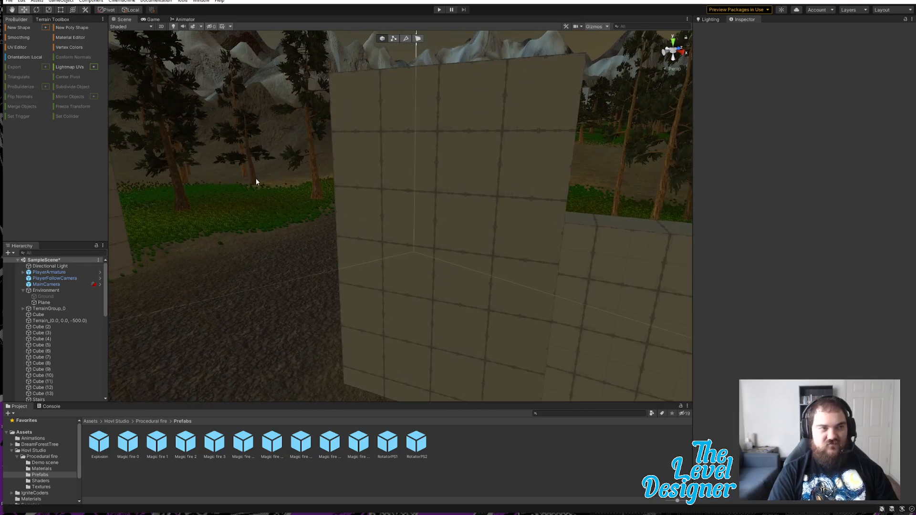
{"action": "right_click_drag", "start_coordinate": [390, 218], "coordinate": [295, 200]}
{"action": "left_click", "coordinate": [47, 27]}
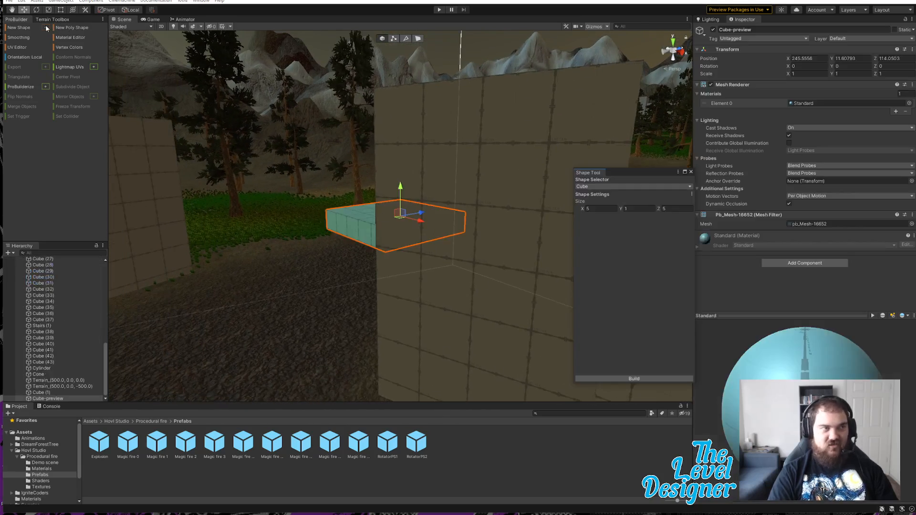
{"action": "left_click", "coordinate": [625, 187]}
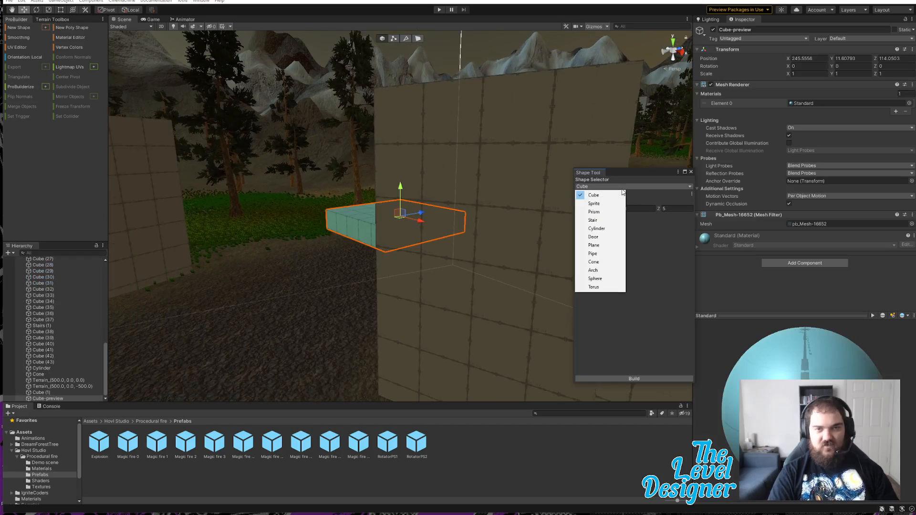
{"action": "left_click", "coordinate": [597, 228]}
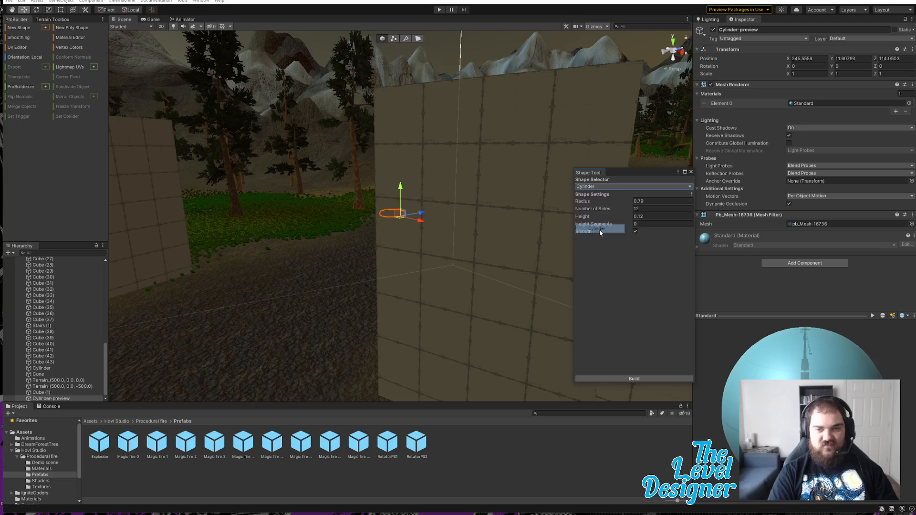
{"action": "right_click_drag", "start_coordinate": [460, 207], "coordinate": [622, 221]}
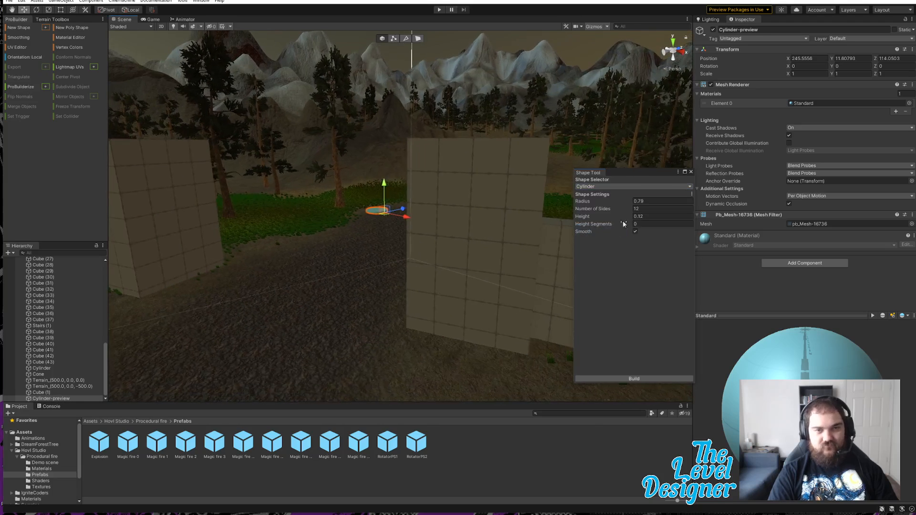
{"action": "left_click", "coordinate": [633, 378]}
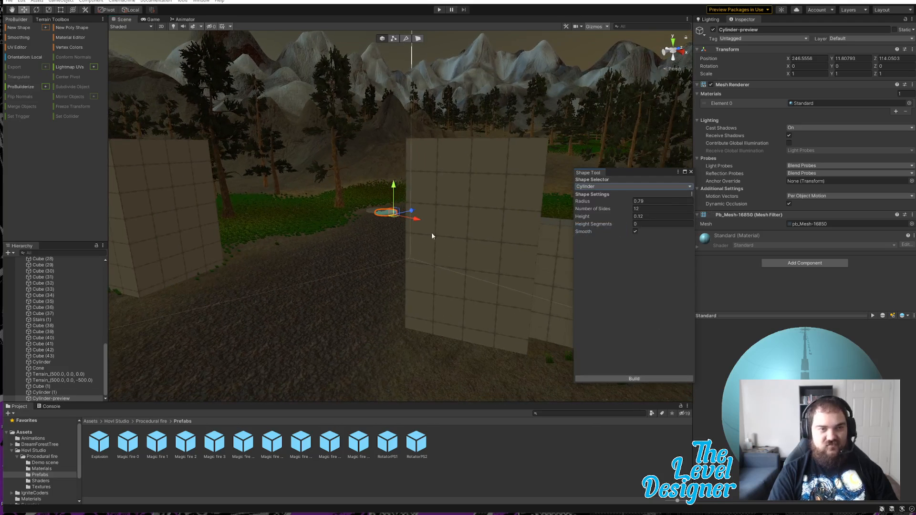
{"action": "left_click", "coordinate": [690, 172]}
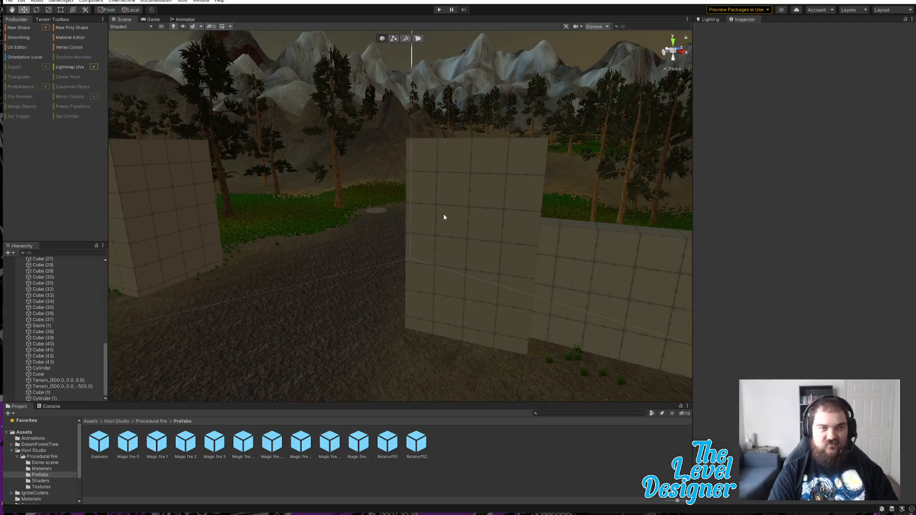
- Move the new cylinder in front of the tall wall block, to about X 258.4, Y 15, Z 105.2
{"action": "left_click", "coordinate": [381, 211]}
{"action": "left_click_drag", "start_coordinate": [383, 218], "coordinate": [488, 211]}
{"action": "key", "text": "w"}
{"action": "right_click_drag", "start_coordinate": [487, 231], "coordinate": [479, 252]}
{"action": "scroll", "coordinate": [462, 113], "scroll_direction": "down", "scroll_amount": 3}
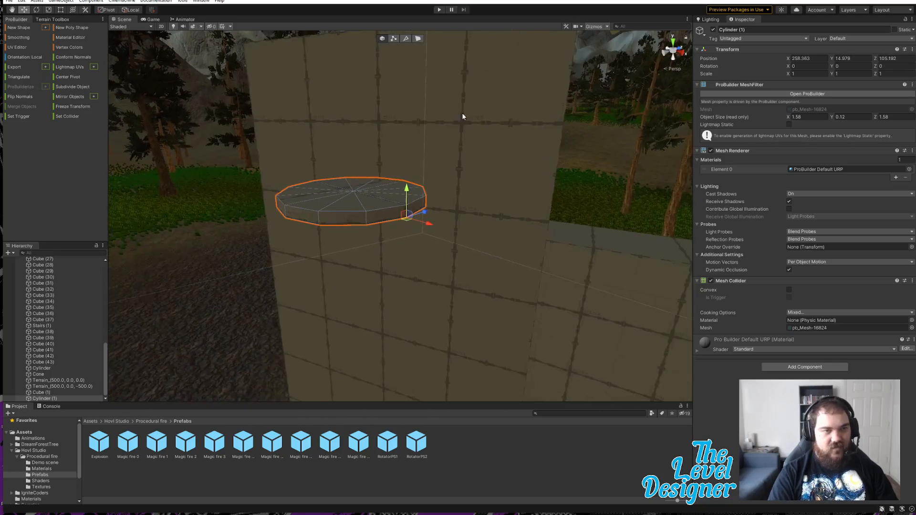
- Raise the cylinder's top faces until it is about 1.24 tall
{"action": "left_click", "coordinate": [419, 38]}
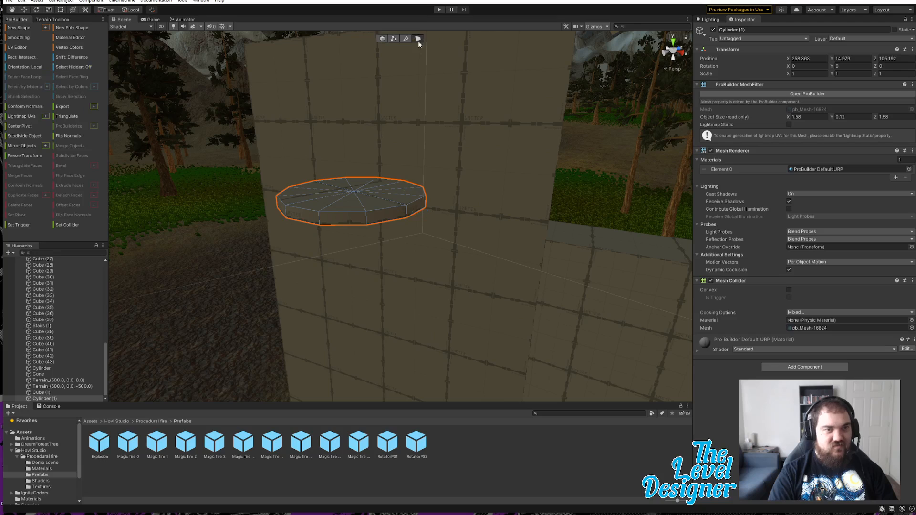
{"action": "left_click", "coordinate": [366, 200]}
{"action": "left_click_drag", "start_coordinate": [390, 159], "coordinate": [395, 58]}
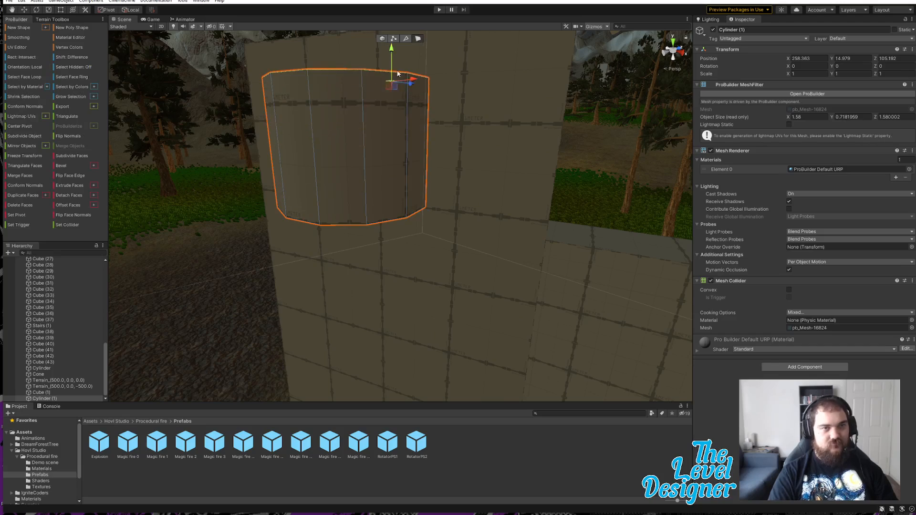
{"action": "right_click_drag", "start_coordinate": [439, 148], "coordinate": [467, 192]}
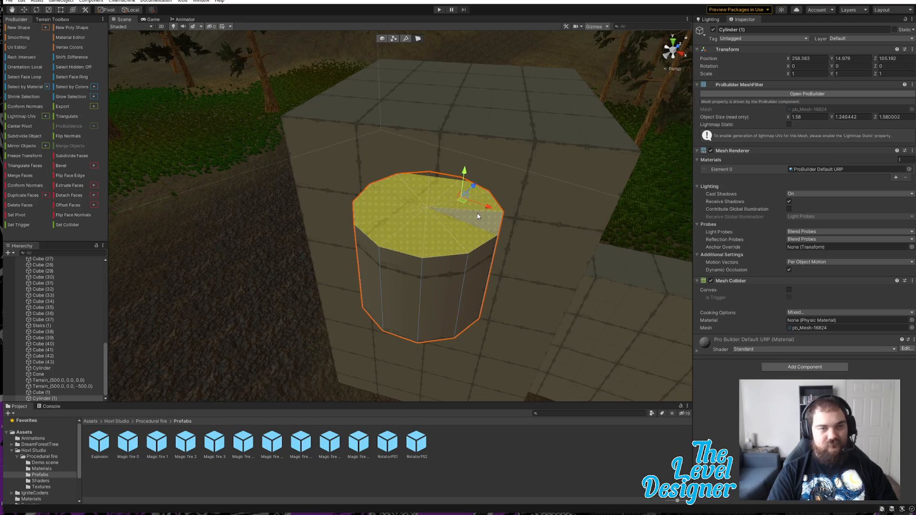
- Raise the cylinder's top faces until it is about 2.94 tall and scale them evenly narrower
{"action": "left_click_drag", "start_coordinate": [465, 176], "coordinate": [467, 29]}
{"action": "right_click_drag", "start_coordinate": [489, 194], "coordinate": [414, 188]}
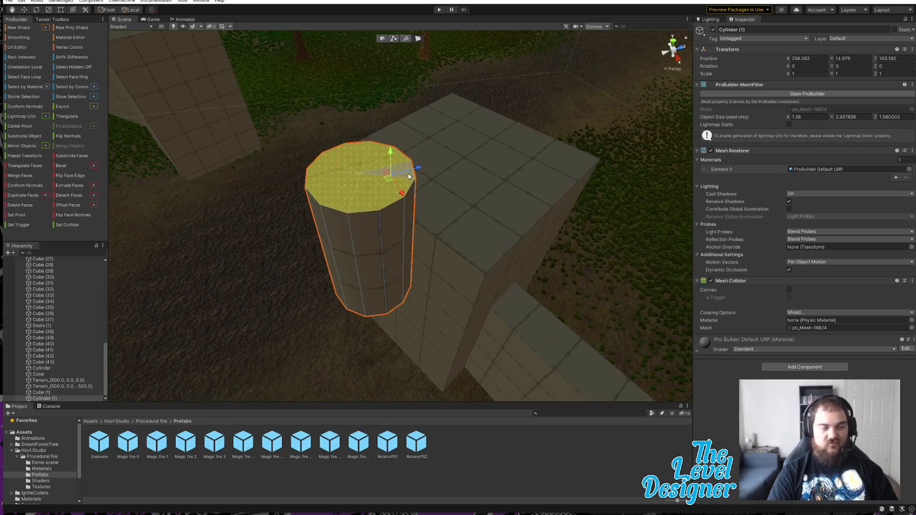
{"action": "key", "text": "e"}
{"action": "key", "text": "r"}
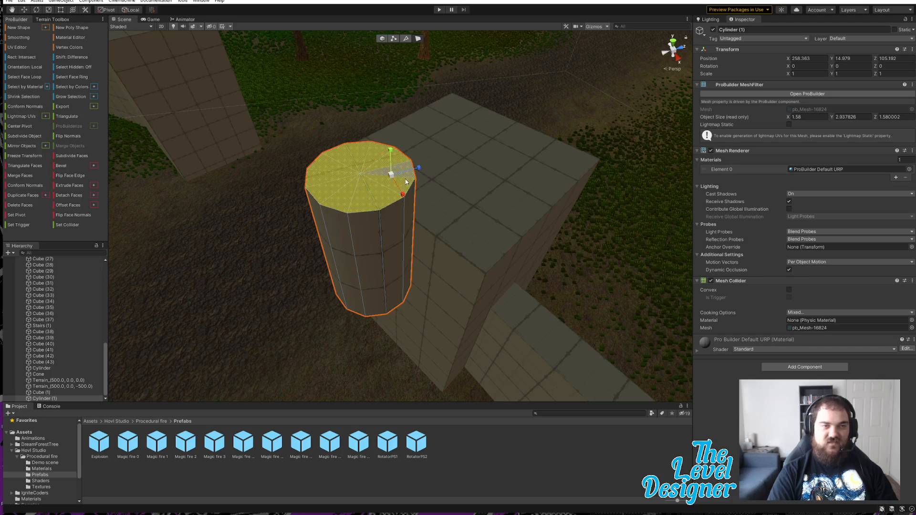
{"action": "left_click_drag", "start_coordinate": [391, 175], "coordinate": [379, 178]}
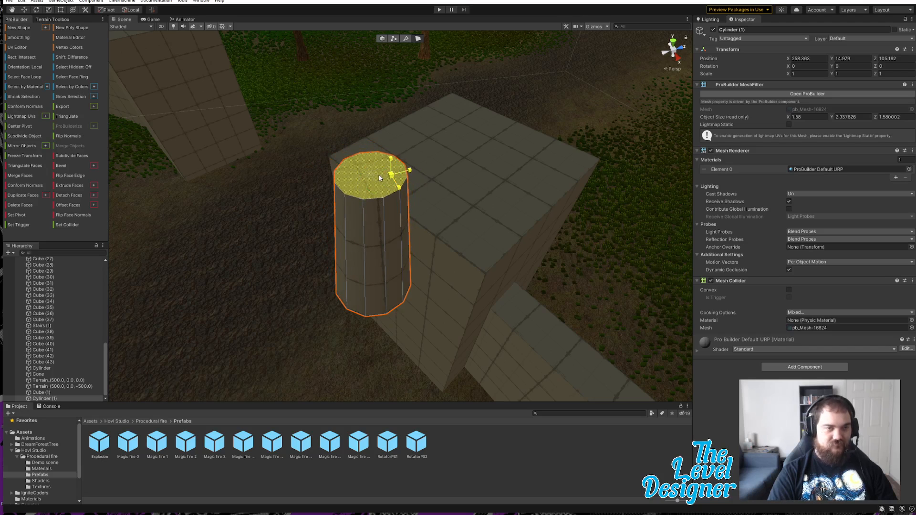
- Scale the cylinder's bottom faces down evenly so the body tapers to a base much narrower than its top
{"action": "right_click_drag", "start_coordinate": [419, 233], "coordinate": [403, 71]}
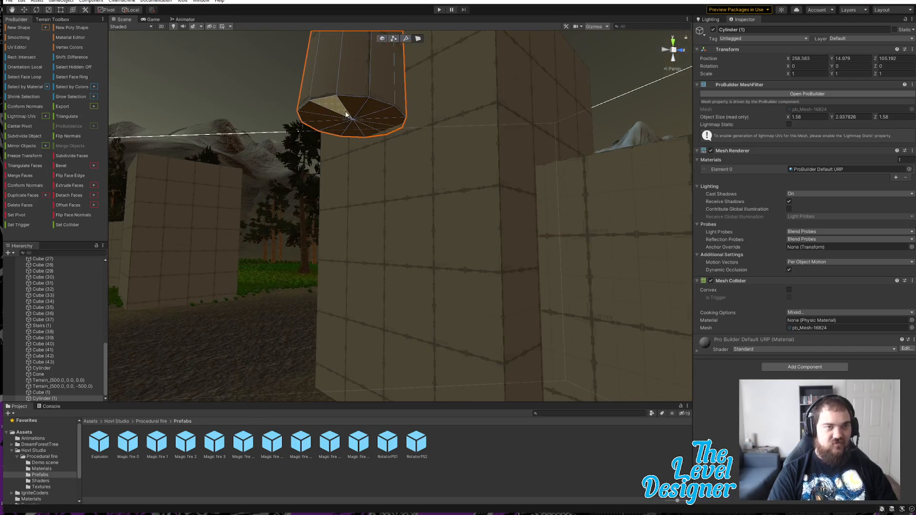
{"action": "left_click", "coordinate": [361, 122]}
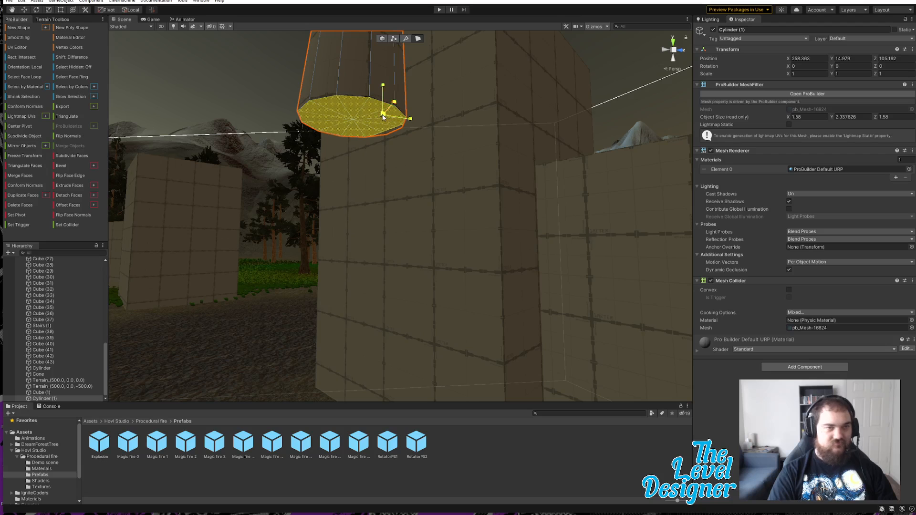
{"action": "left_click_drag", "start_coordinate": [383, 117], "coordinate": [355, 122]}
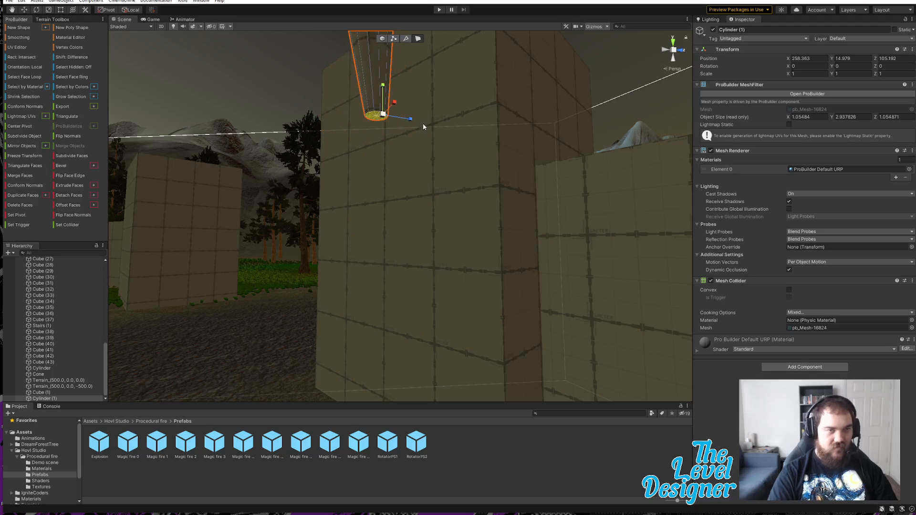
- Extrude the bottom faces into a short section, bringing the cylinder's height to about 3.05
{"action": "right_click_drag", "start_coordinate": [422, 125], "coordinate": [448, 138]}
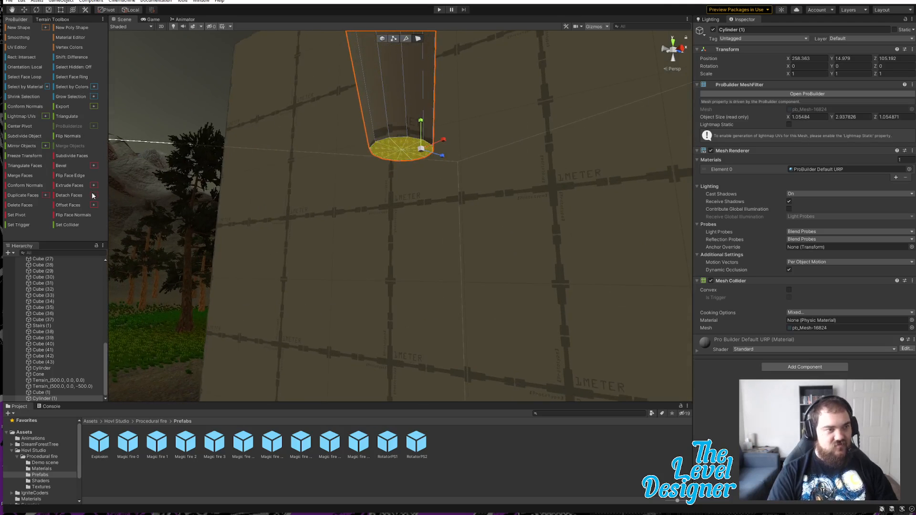
{"action": "left_click", "coordinate": [73, 185]}
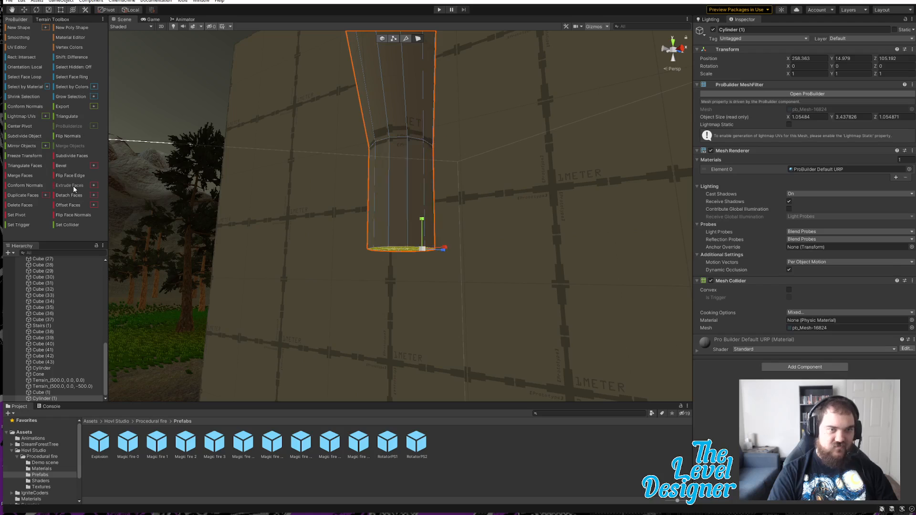
{"action": "left_click_drag", "start_coordinate": [422, 221], "coordinate": [414, 149]}
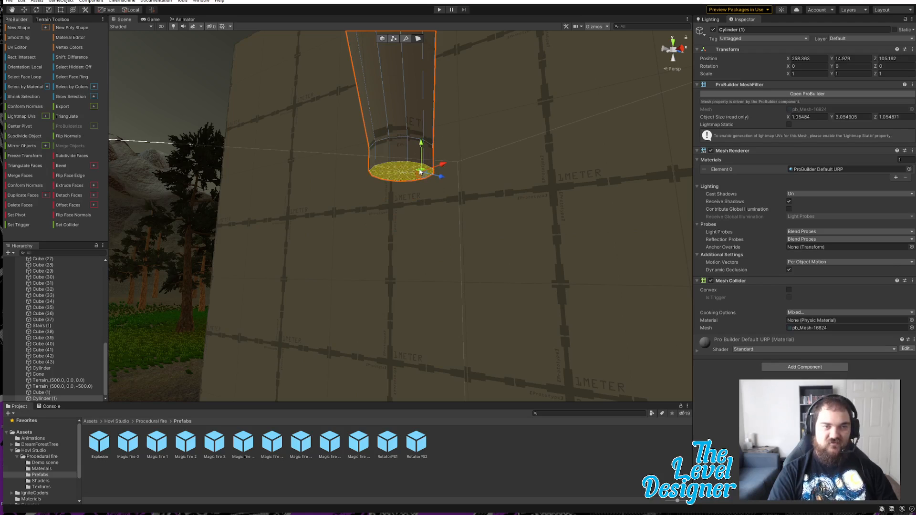
- Shift the extruded bottom faces slightly sideways and scale them down into a small tip
{"action": "left_click_drag", "start_coordinate": [419, 173], "coordinate": [494, 196], "text": "alt"}
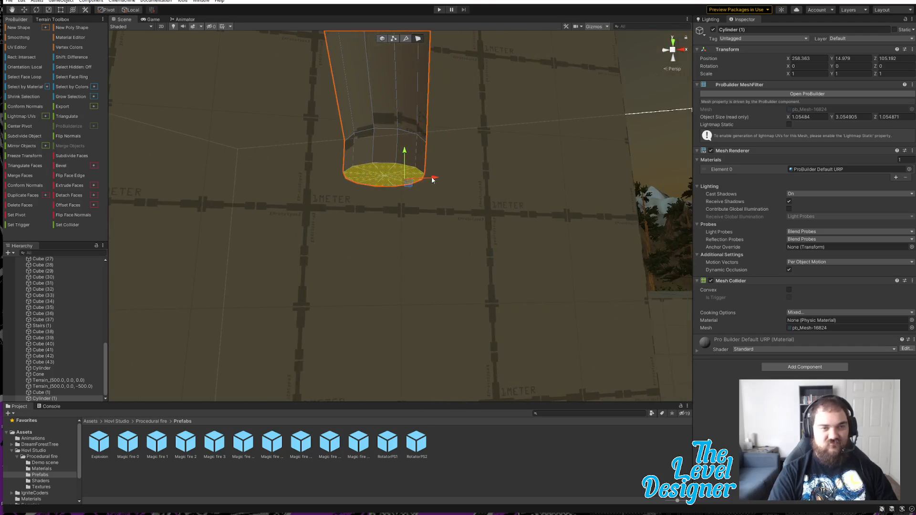
{"action": "key", "text": "d"}
{"action": "mouse_move", "coordinate": [432, 180]}
{"action": "right_mouse_down"}
{"action": "mouse_move", "coordinate": [443, 178]}
{"action": "mouse_move", "coordinate": [435, 180]}
{"action": "right_mouse_up"}
{"action": "key", "text": "a"}
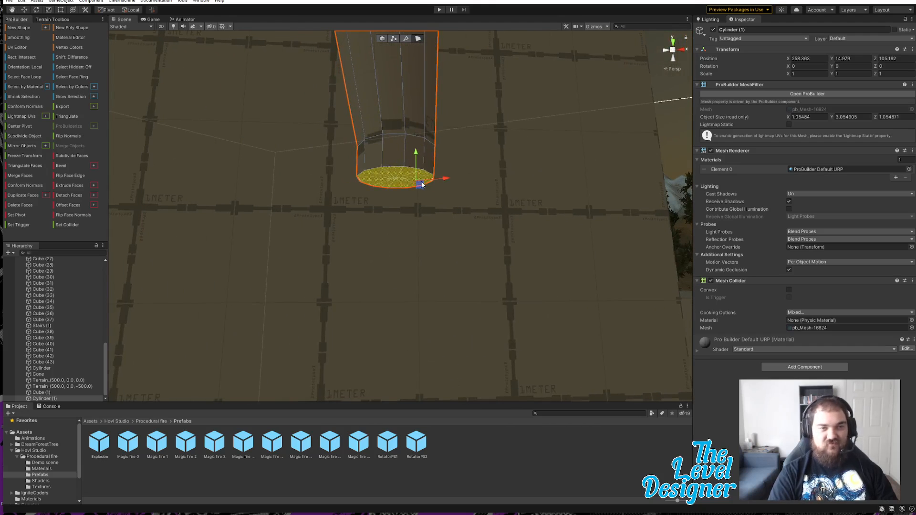
{"action": "left_click_drag", "start_coordinate": [439, 180], "coordinate": [445, 179]}
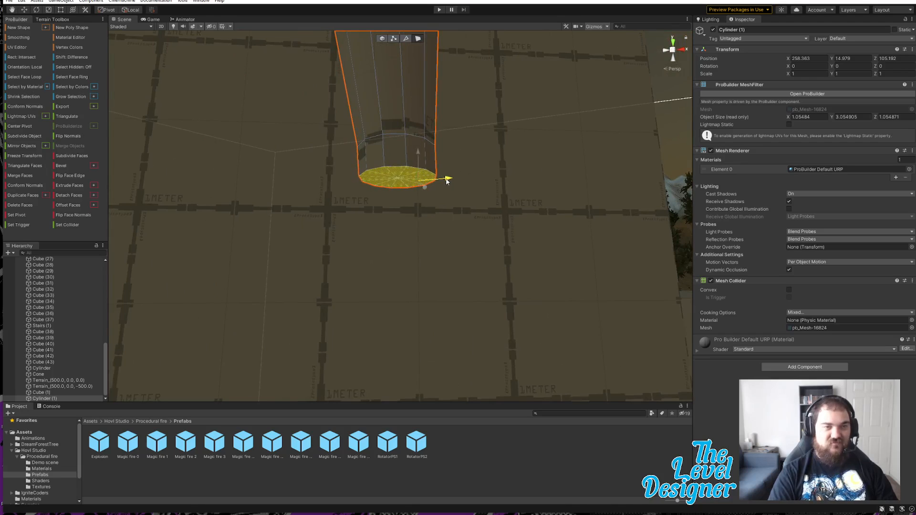
{"action": "key", "text": "e"}
{"action": "key", "text": "r"}
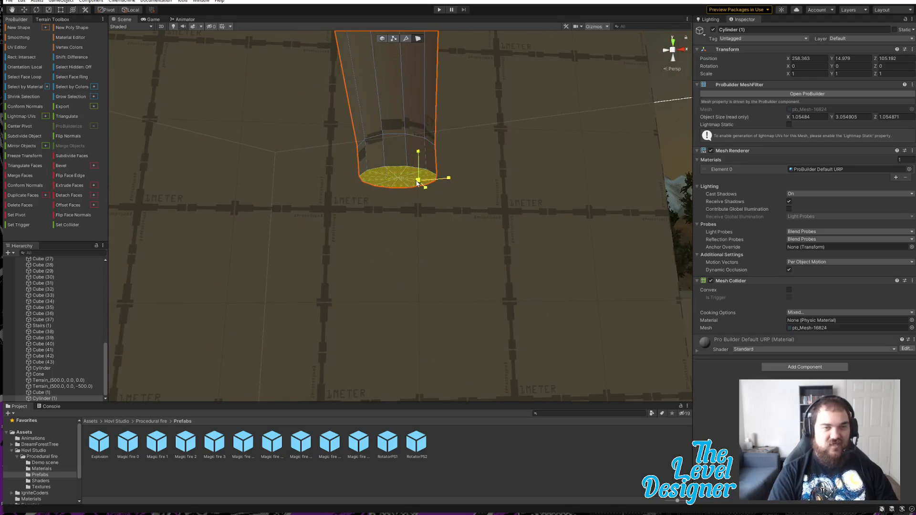
{"action": "left_click_drag", "start_coordinate": [417, 183], "coordinate": [395, 181]}
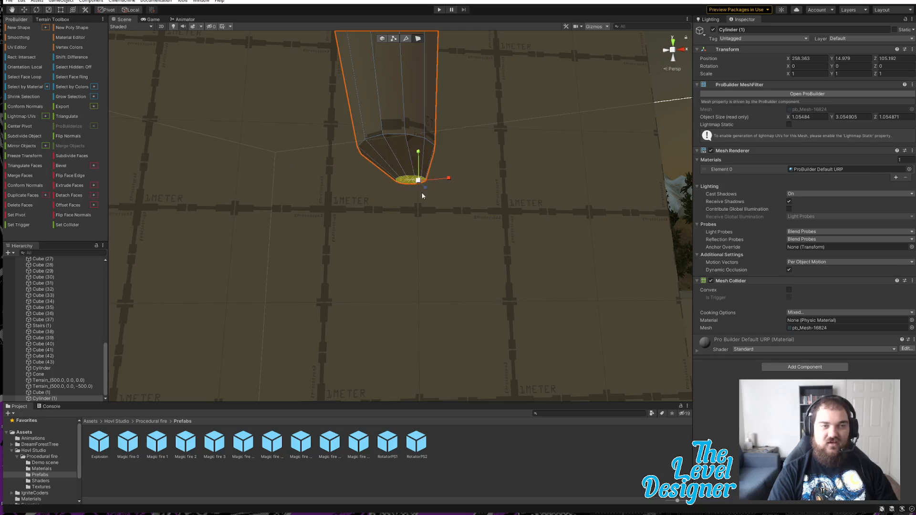
- Centre the small bottom tip beneath the cylinder's body along both horizontal axes
{"action": "key", "text": "d"}
{"action": "right_click_drag", "start_coordinate": [422, 196], "coordinate": [381, 206]}
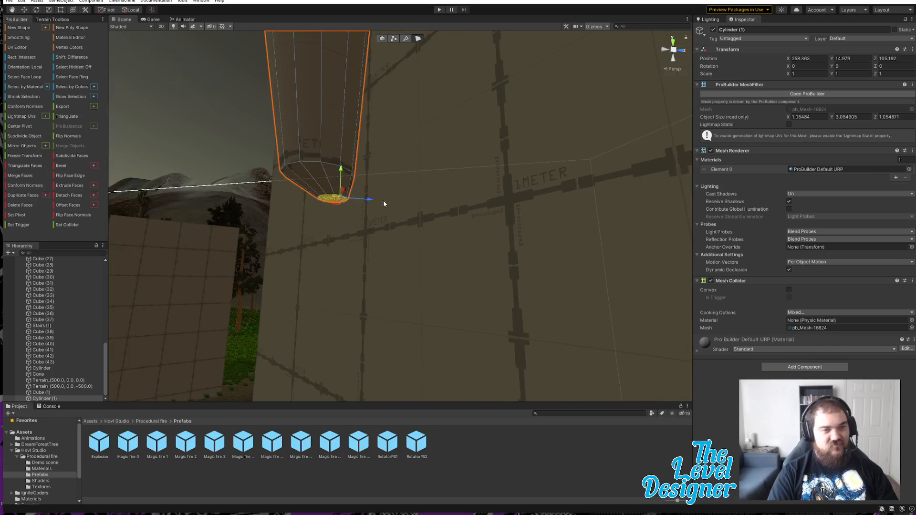
{"action": "left_click_drag", "start_coordinate": [367, 201], "coordinate": [355, 204]}
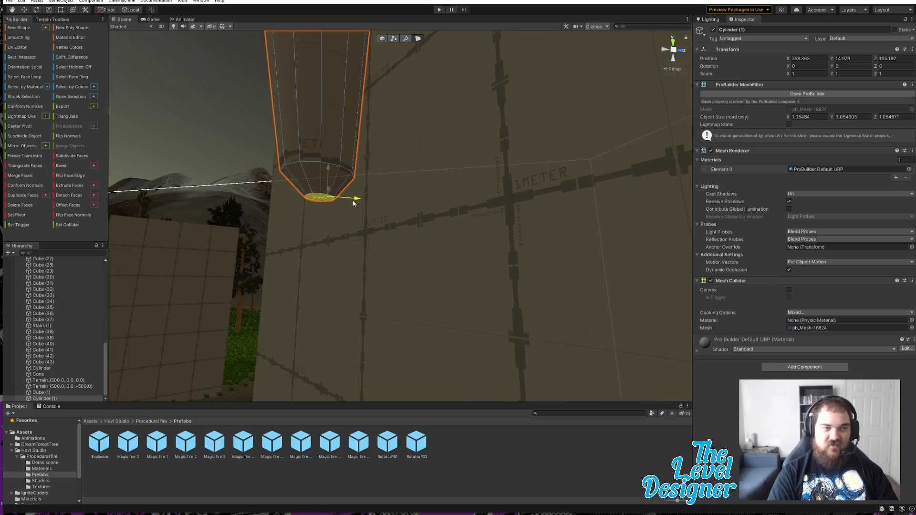
{"action": "right_click_drag", "start_coordinate": [353, 200], "coordinate": [451, 203]}
{"action": "left_click_drag", "start_coordinate": [447, 182], "coordinate": [441, 184]}
{"action": "right_click_drag", "start_coordinate": [468, 215], "coordinate": [607, 226]}
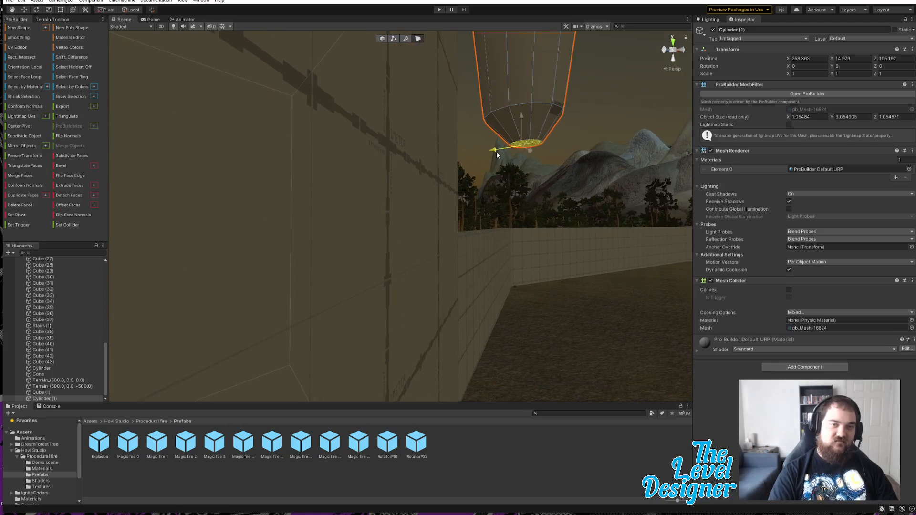
- Scale the top faces narrower and lower them until the holder is about 1.58 tall
{"action": "right_click_drag", "start_coordinate": [574, 190], "coordinate": [426, 193]}
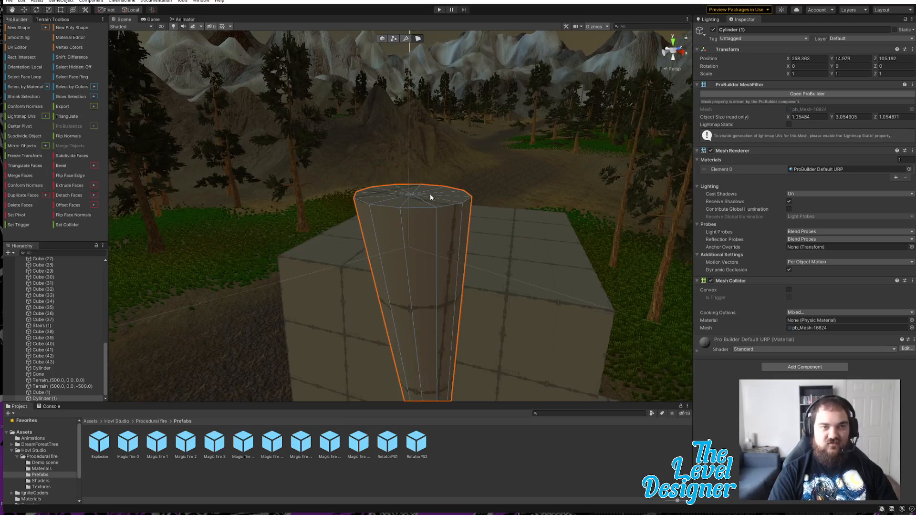
{"action": "left_click_drag", "start_coordinate": [400, 187], "coordinate": [423, 201]}
{"action": "right_click_drag", "start_coordinate": [482, 219], "coordinate": [355, 240]}
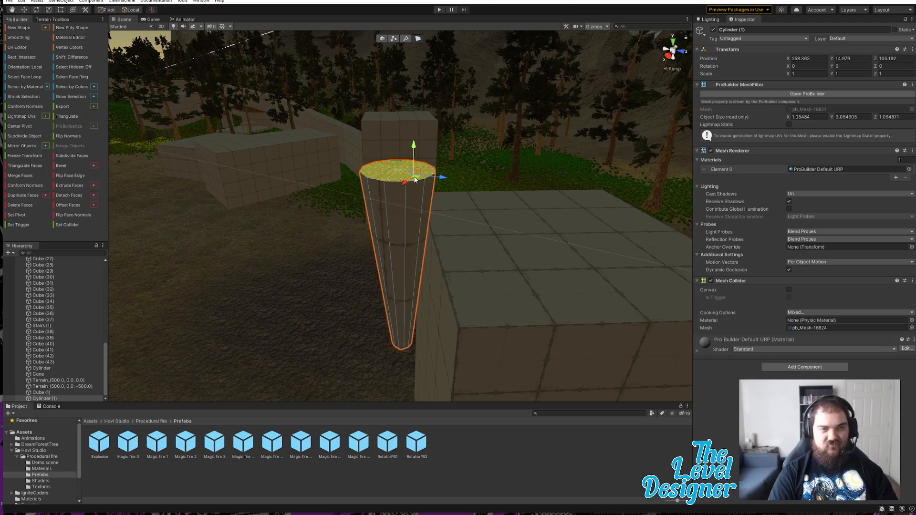
{"action": "left_click_drag", "start_coordinate": [416, 176], "coordinate": [520, 262]}
{"action": "key", "text": "r"}
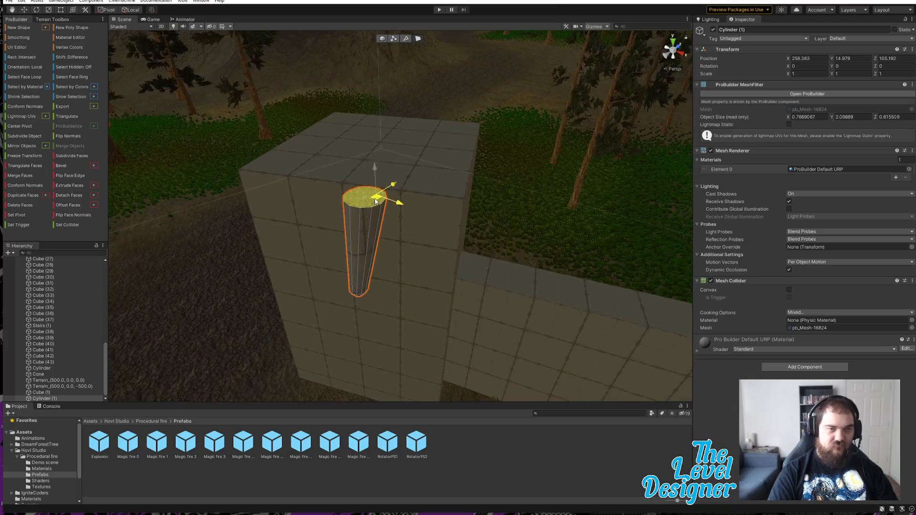
{"action": "left_click_drag", "start_coordinate": [376, 200], "coordinate": [353, 237]}
{"action": "key", "text": "e"}
{"action": "key", "text": "w"}
{"action": "key", "text": "r"}
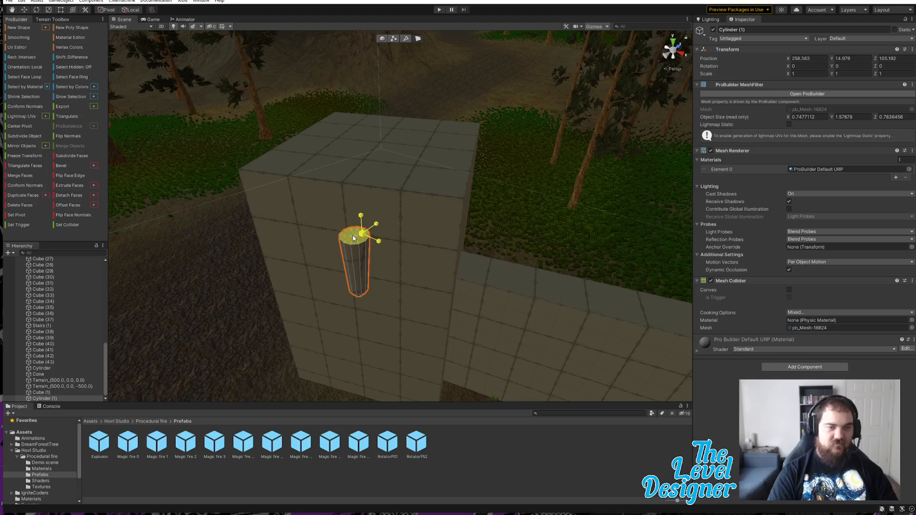
- Scale and reposition the top faces so the holder is about 0.61 by 0.69 wide
{"action": "right_click_drag", "start_coordinate": [428, 254], "coordinate": [424, 289]}
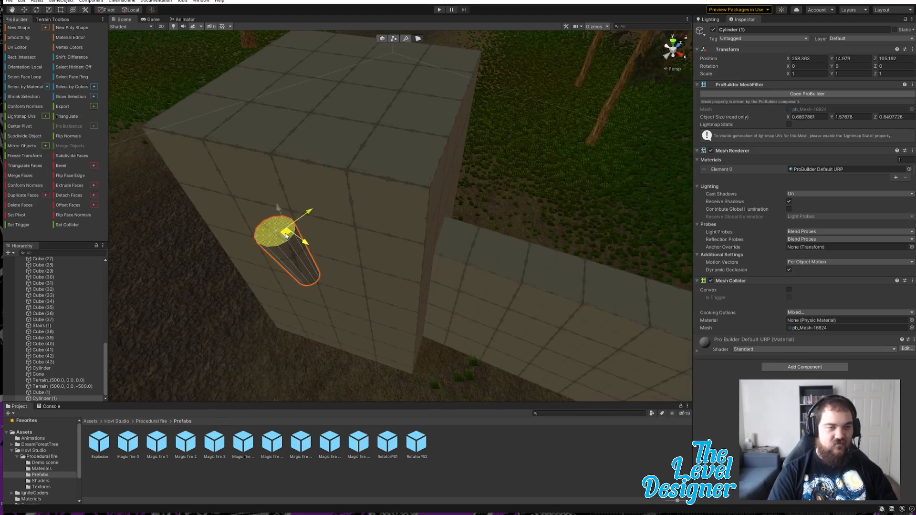
{"action": "key", "text": "e"}
{"action": "left_click_drag", "start_coordinate": [289, 237], "coordinate": [293, 231]}
{"action": "key", "text": "r"}
{"action": "right_click_drag", "start_coordinate": [379, 258], "coordinate": [181, 202]}
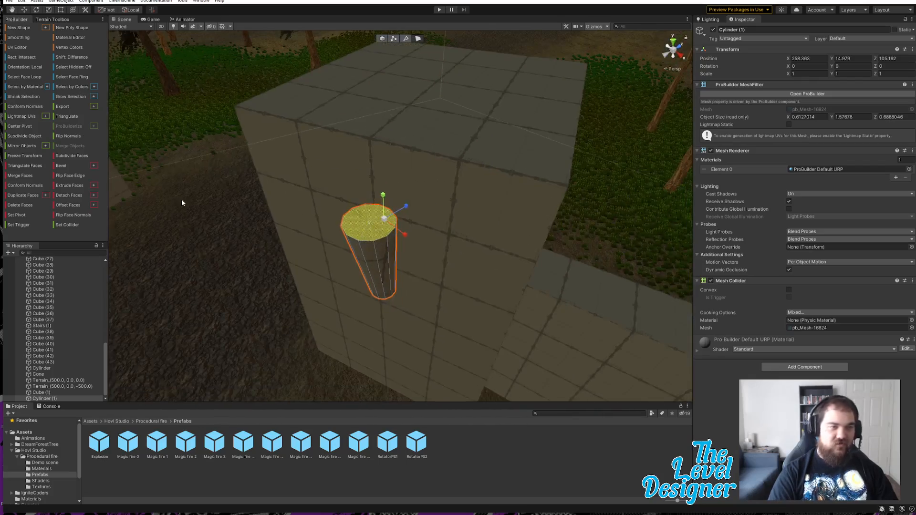
- Extrude the top faces, scale them inward and sink them inside the holder to form a recessed rim
{"action": "left_click", "coordinate": [74, 184]}
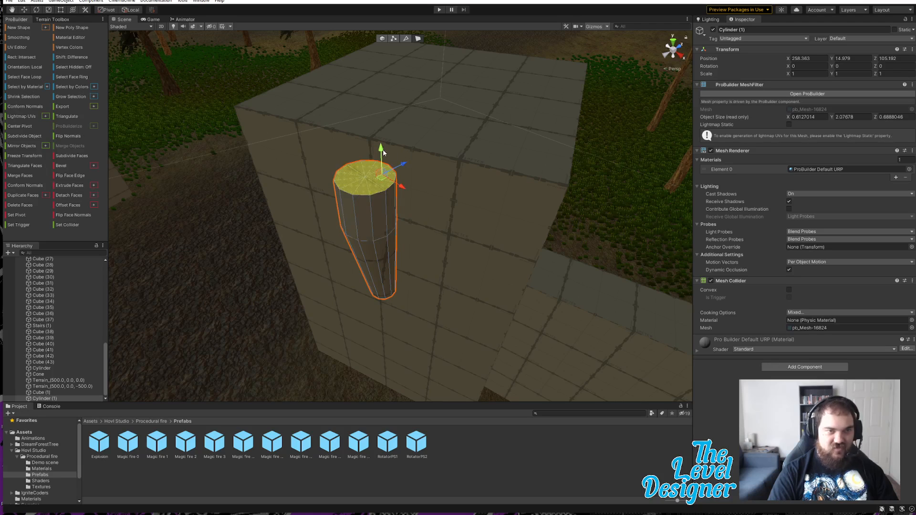
{"action": "left_click_drag", "start_coordinate": [383, 152], "coordinate": [377, 226]}
{"action": "key", "text": "r"}
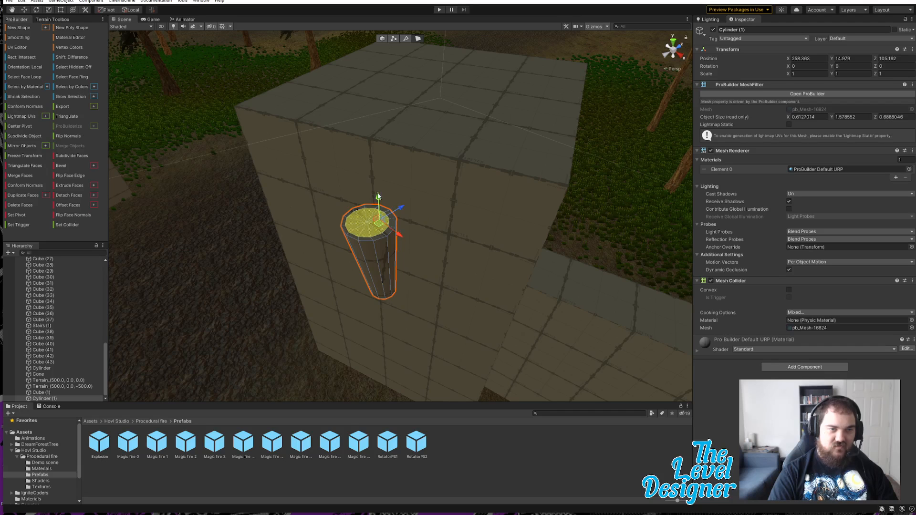
{"action": "left_click_drag", "start_coordinate": [378, 196], "coordinate": [447, 221]}
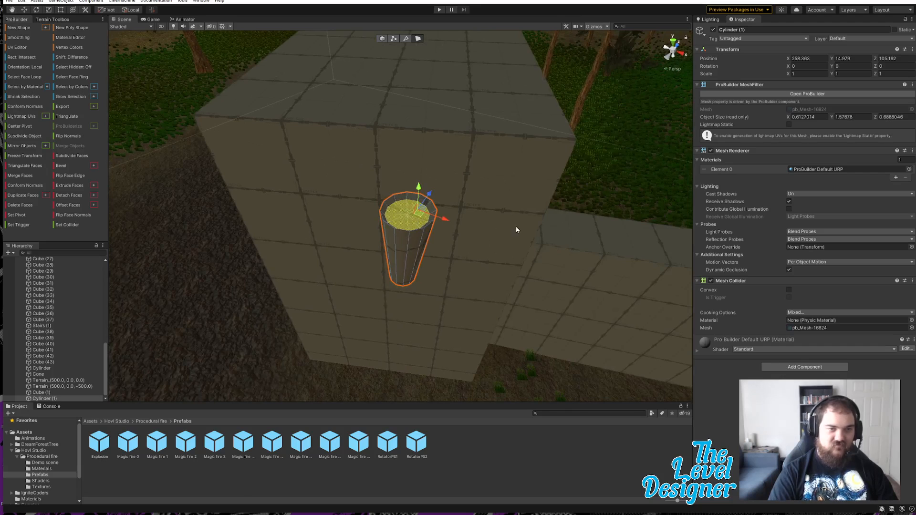
- Rotate the whole holder about 17.4° around Y and lower it to about Y 14.15
{"action": "right_click_drag", "start_coordinate": [515, 229], "coordinate": [475, 229]}
{"action": "left_click", "coordinate": [381, 38]}
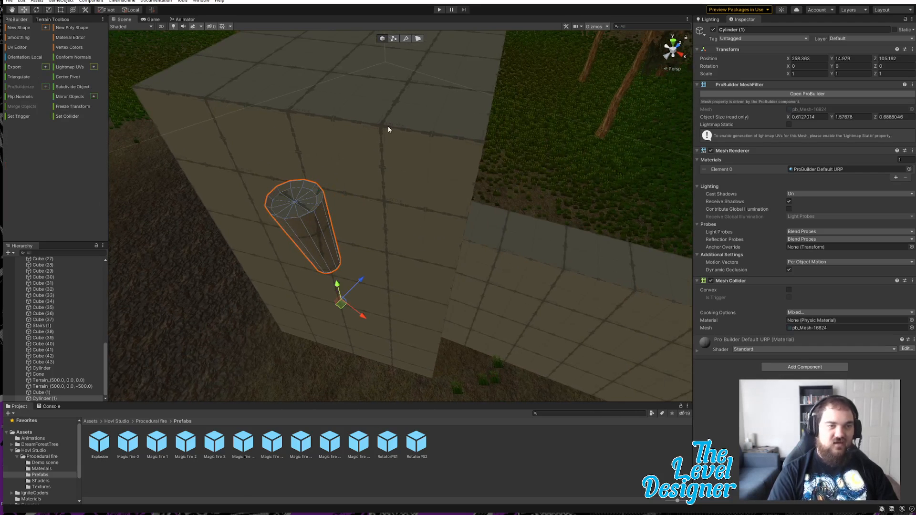
{"action": "key", "text": "e"}
{"action": "left_click_drag", "start_coordinate": [351, 327], "coordinate": [331, 329]}
{"action": "right_click_drag", "start_coordinate": [433, 264], "coordinate": [296, 245]}
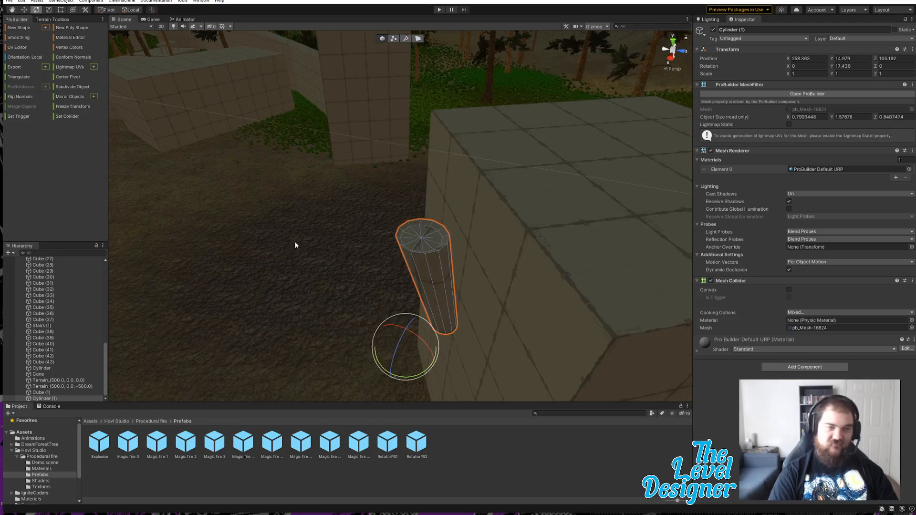
{"action": "key", "text": "w"}
{"action": "left_click_drag", "start_coordinate": [405, 331], "coordinate": [416, 370]}
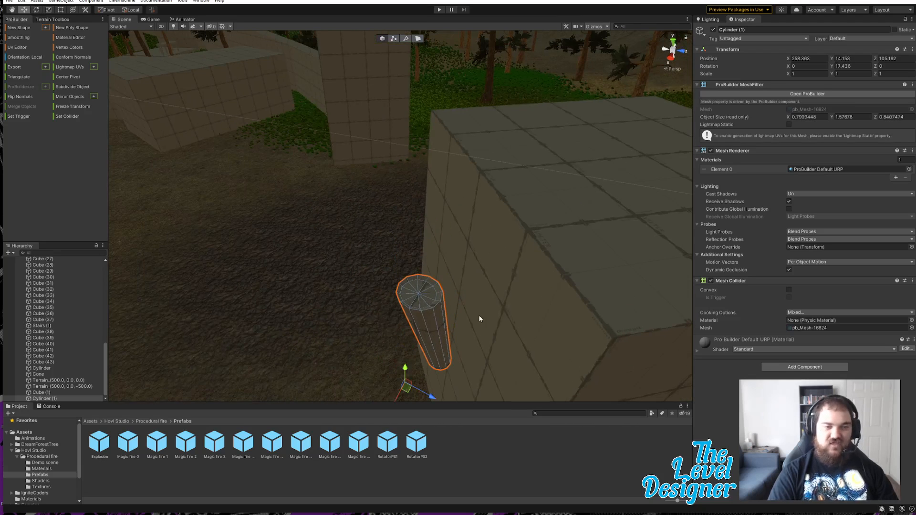
- Scale the whole holder uniformly to about 0.74
{"action": "key", "text": "d"}
{"action": "right_click_drag", "start_coordinate": [479, 319], "coordinate": [425, 334]}
{"action": "key", "text": "e"}
{"action": "key", "text": "w"}
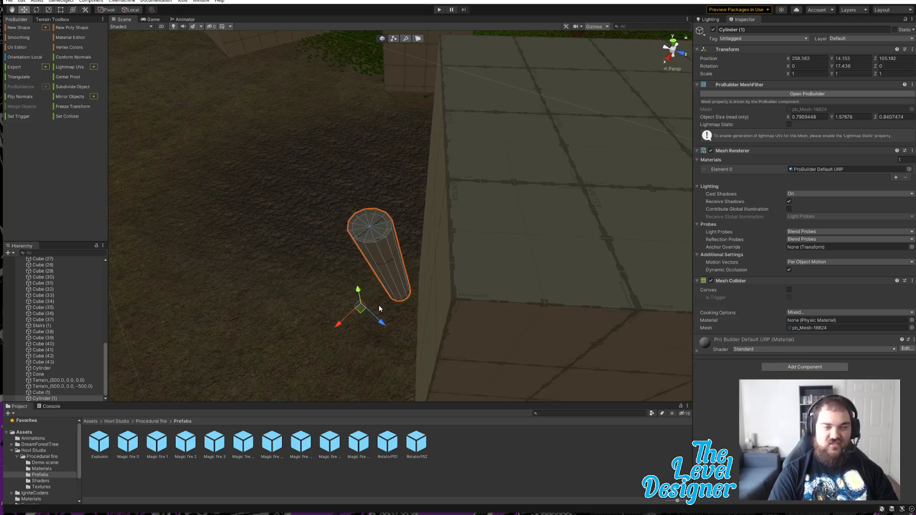
{"action": "key", "text": "r"}
{"action": "left_click_drag", "start_coordinate": [360, 309], "coordinate": [562, 193]}
- Move the holder against the tall wall block's face, to about X 257.7, Y 14.14, Z 105.4
{"action": "key", "text": "w"}
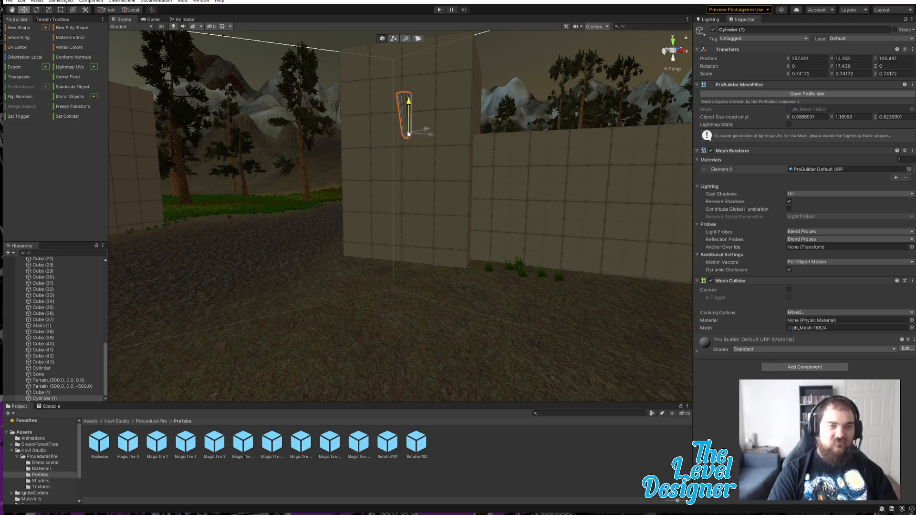
{"action": "right_click_drag", "start_coordinate": [429, 167], "coordinate": [477, 219]}
{"action": "left_click_drag", "start_coordinate": [433, 221], "coordinate": [424, 225]}
{"action": "right_click_drag", "start_coordinate": [462, 196], "coordinate": [451, 195]}
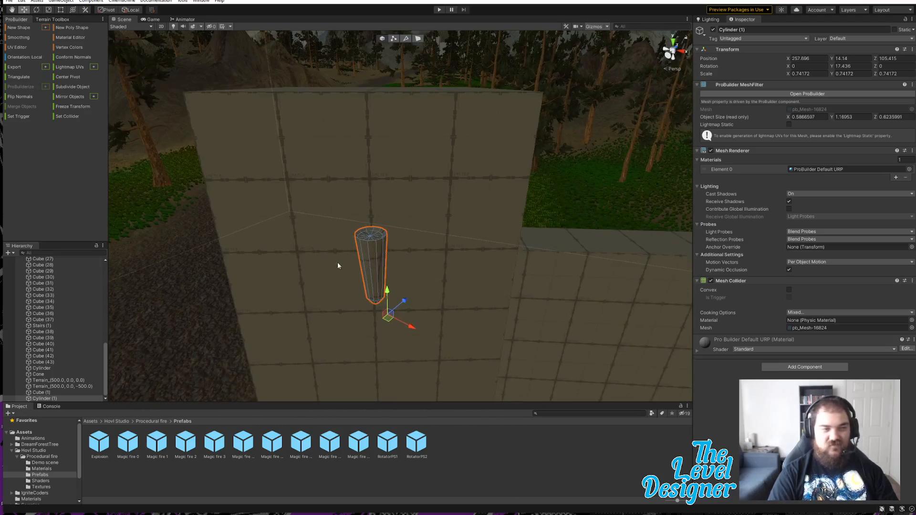
- Place the Magic fire pro orange prefab at the holder's rim and scale it uniformly to about 0.37
{"action": "left_click", "coordinate": [272, 442]}
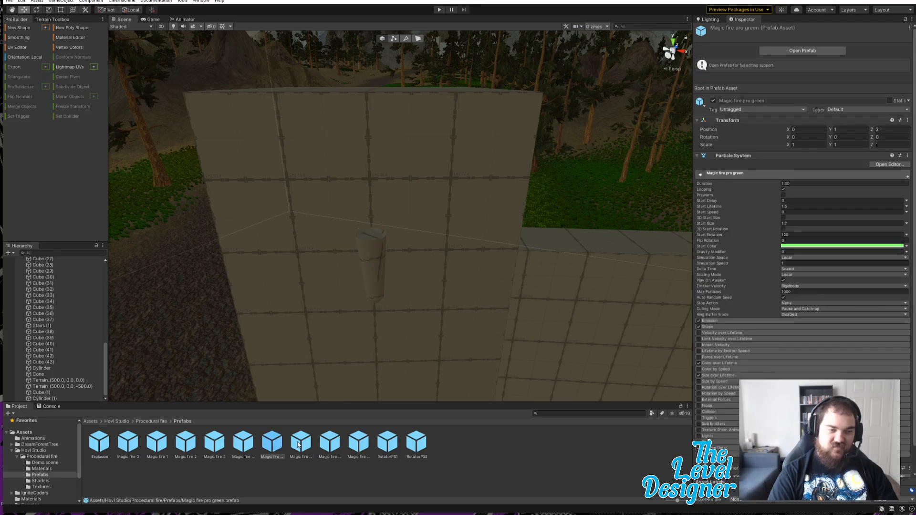
{"action": "left_click", "coordinate": [299, 443]}
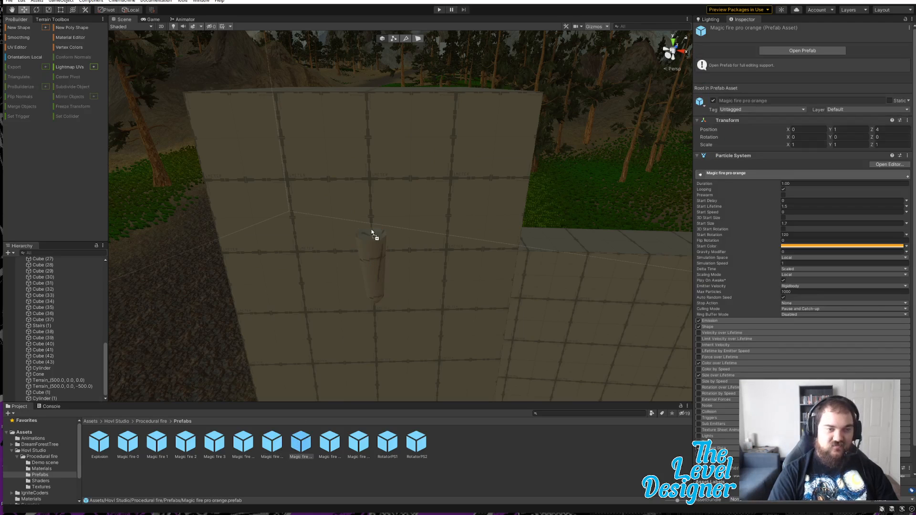
{"action": "mouse_move", "coordinate": [373, 228]}
{"action": "left_mouse_down"}
{"action": "mouse_move", "coordinate": [379, 235]}
{"action": "mouse_move", "coordinate": [353, 242]}
{"action": "left_mouse_up"}
{"action": "key", "text": "r"}
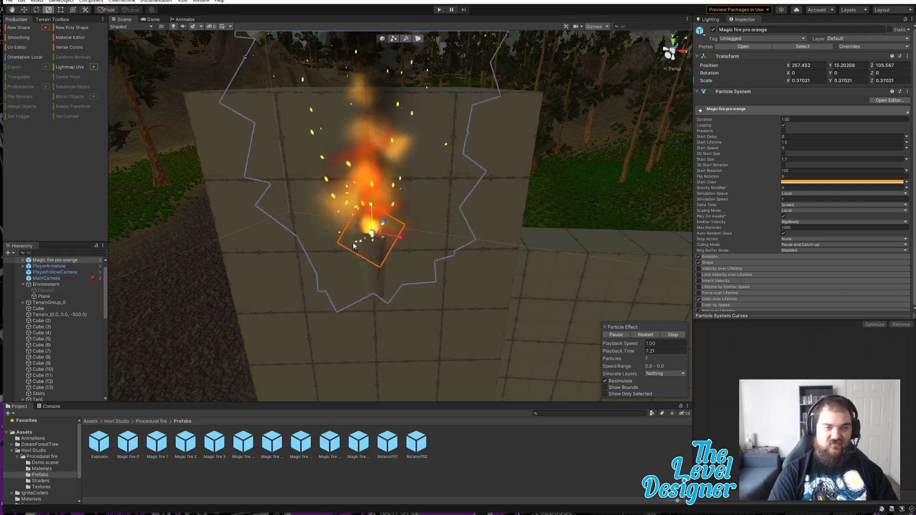
- Nudge the fire effect to about X 257.52, Z 105.54 above the holder and inspect it from several angles
{"action": "key", "text": "w"}
{"action": "left_click_drag", "start_coordinate": [418, 236], "coordinate": [395, 256], "text": "alt"}
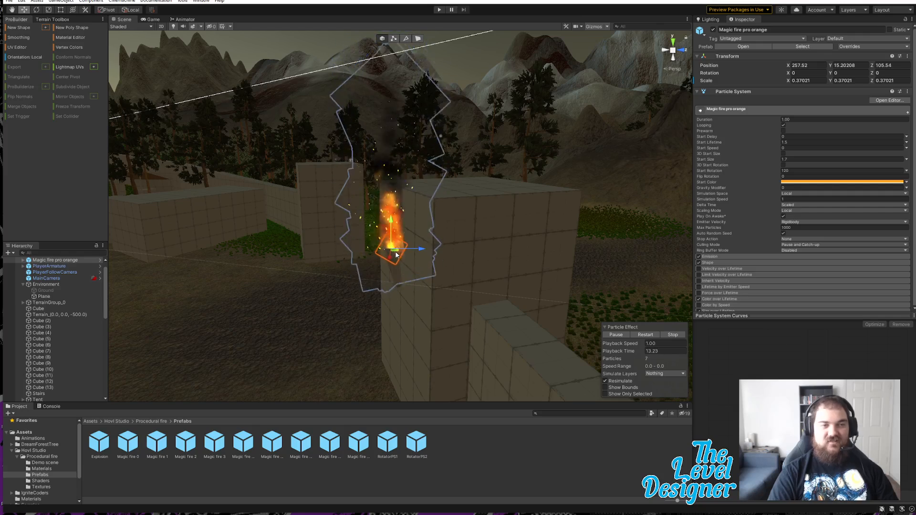
{"action": "left_click_drag", "start_coordinate": [464, 228], "coordinate": [546, 261], "text": "alt"}
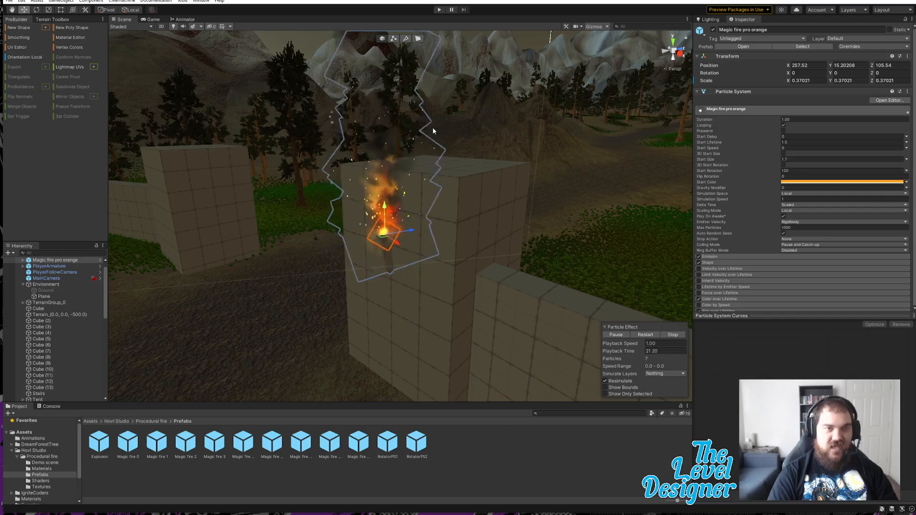
{"action": "left_click_drag", "start_coordinate": [432, 127], "coordinate": [507, 191], "text": "alt"}
{"action": "left_click", "coordinate": [508, 192]}
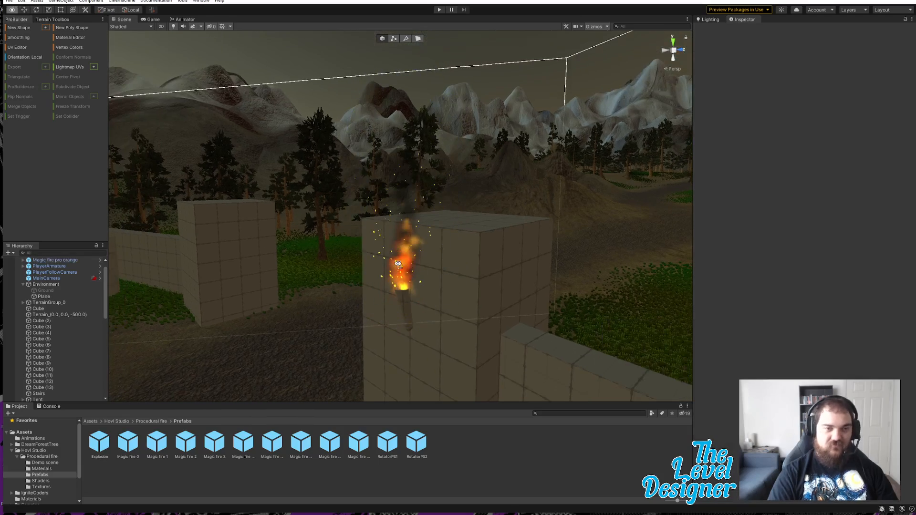
{"action": "left_click_drag", "start_coordinate": [397, 264], "coordinate": [557, 275], "text": "alt"}
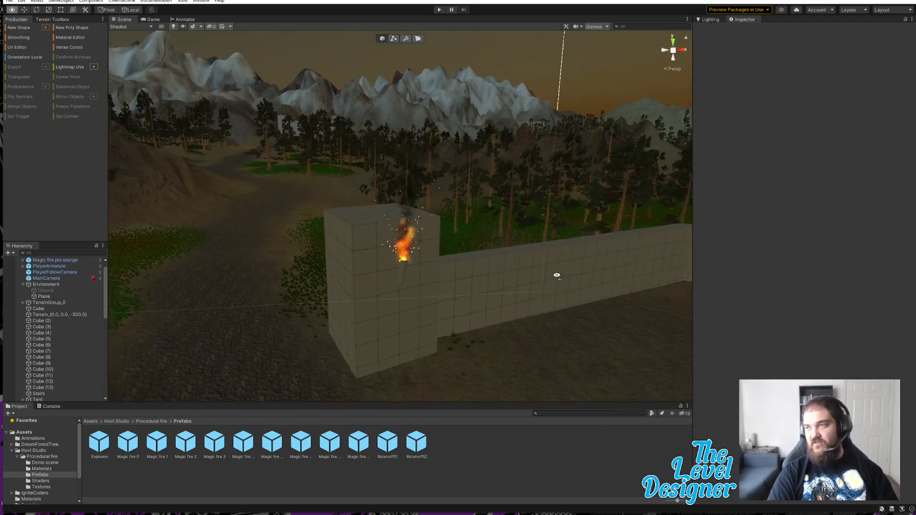
{"action": "right_click_drag", "start_coordinate": [556, 275], "coordinate": [388, 294]}
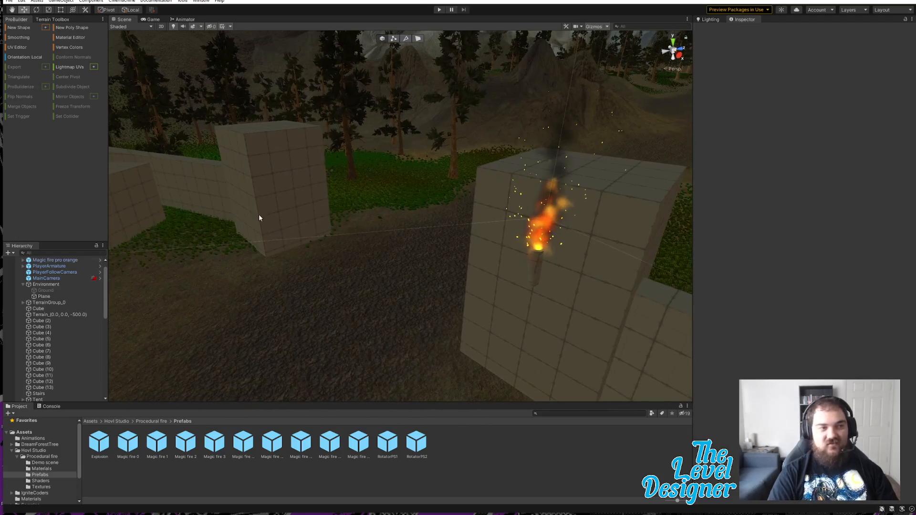
- Add a point light as a child of the Environment object
{"action": "left_click", "coordinate": [44, 285]}
{"action": "right_click", "coordinate": [49, 285]}
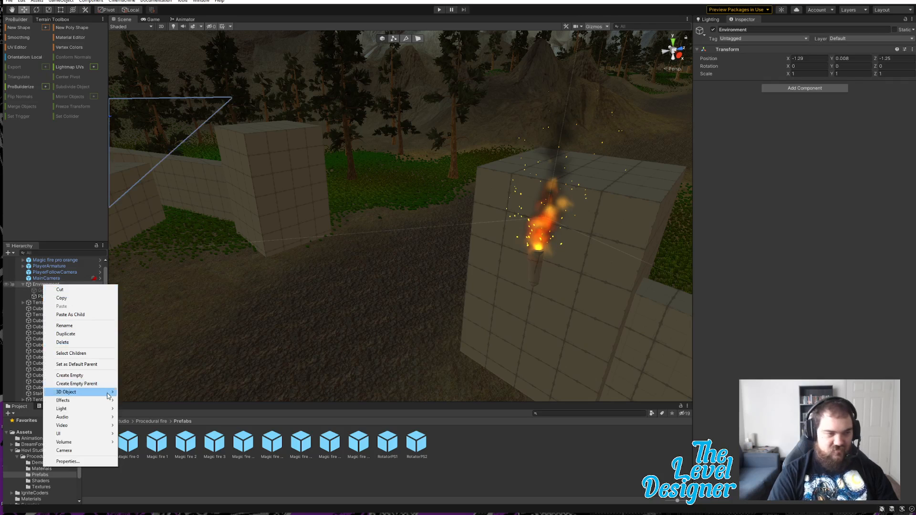
{"action": "mouse_move", "coordinate": [96, 409]}
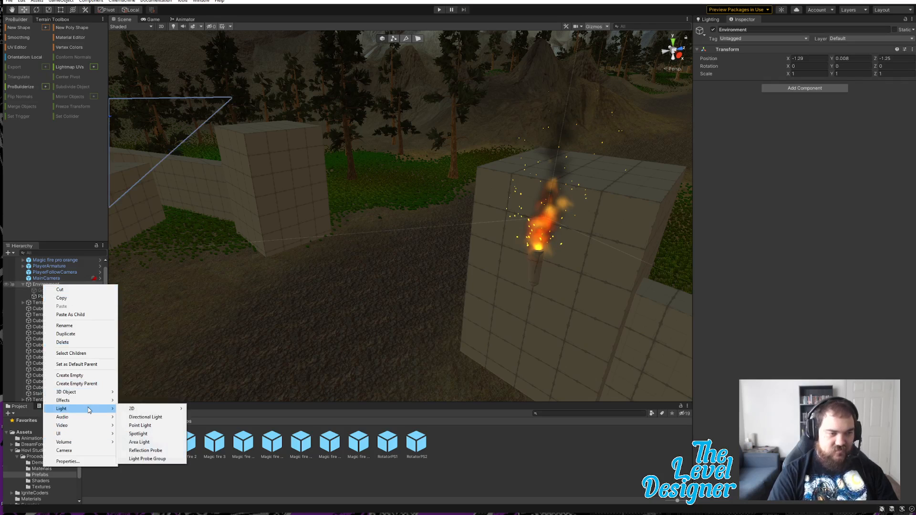
{"action": "left_click", "coordinate": [167, 429]}
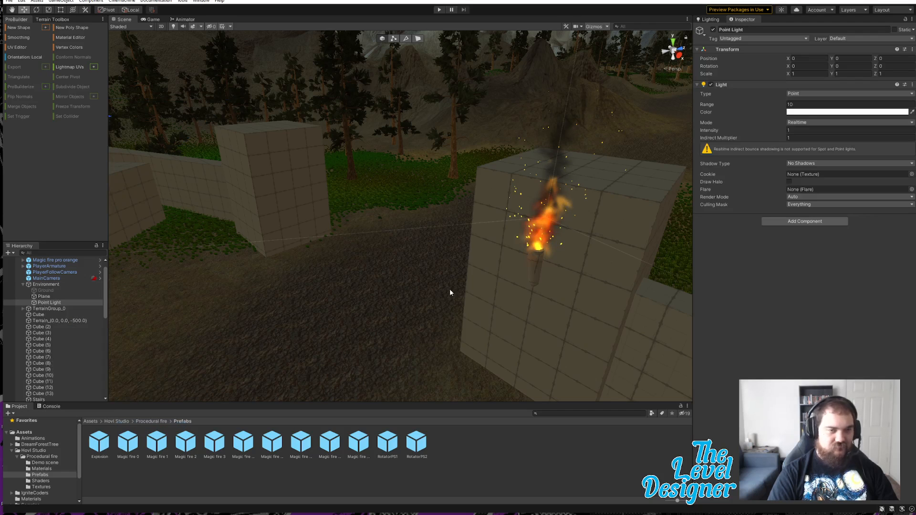
- Move the point light to the fire on the wall block, at about X 258.8, Y 15.36, Z 106.68
{"action": "right_click_drag", "start_coordinate": [450, 288], "coordinate": [380, 144]}
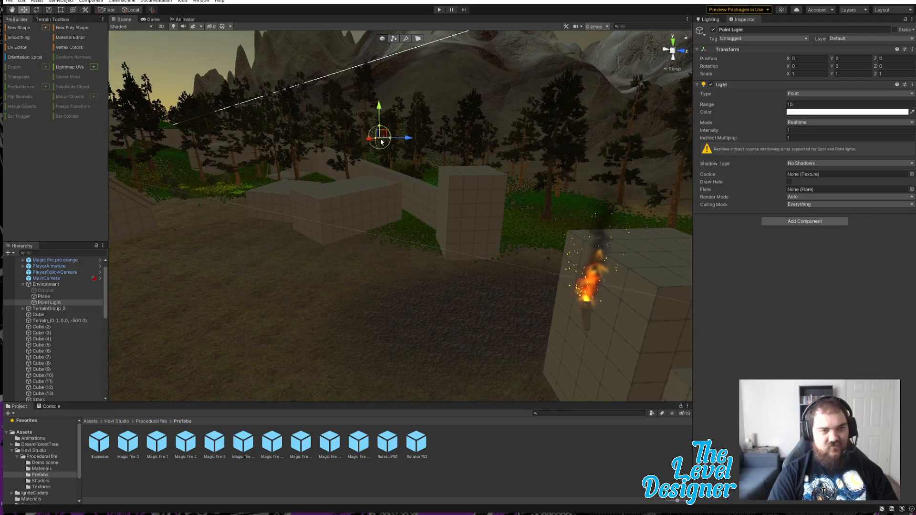
{"action": "left_click_drag", "start_coordinate": [381, 140], "coordinate": [466, 166]}
{"action": "right_click_drag", "start_coordinate": [397, 224], "coordinate": [402, 175]}
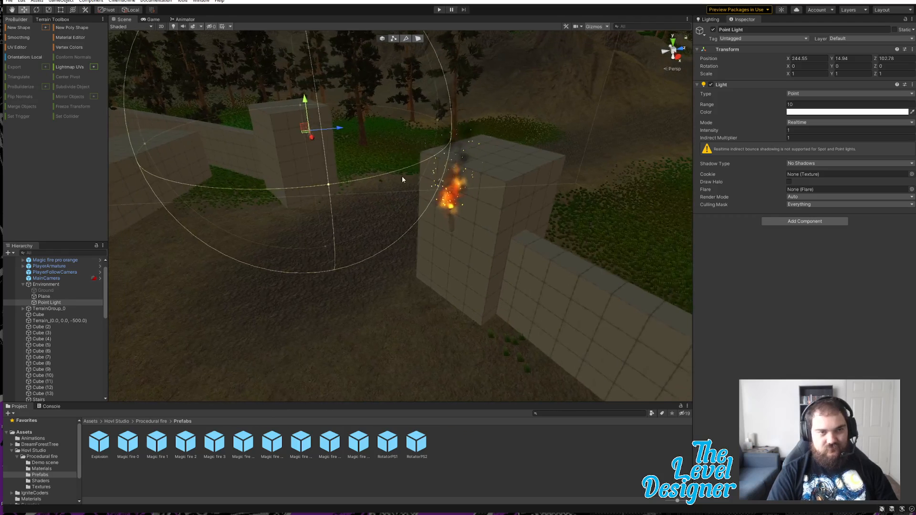
{"action": "left_click_drag", "start_coordinate": [307, 133], "coordinate": [450, 225]}
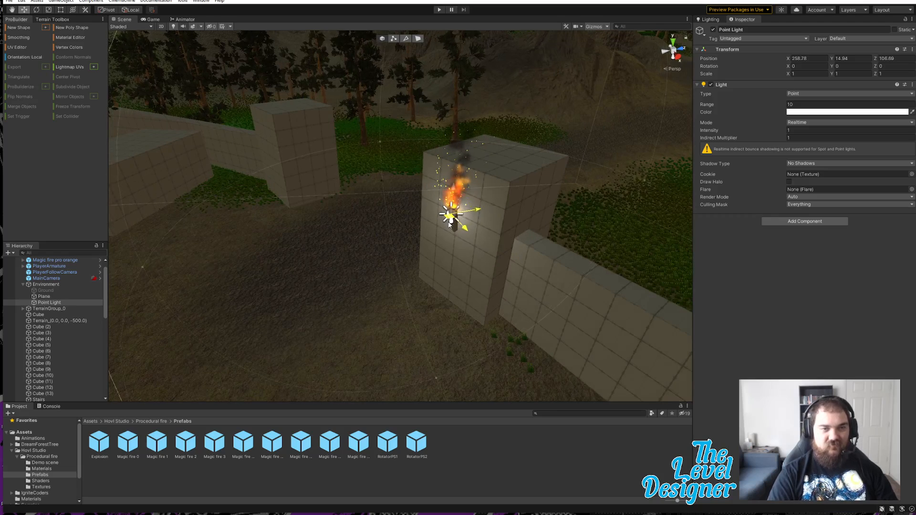
{"action": "left_click_drag", "start_coordinate": [453, 186], "coordinate": [455, 180]}
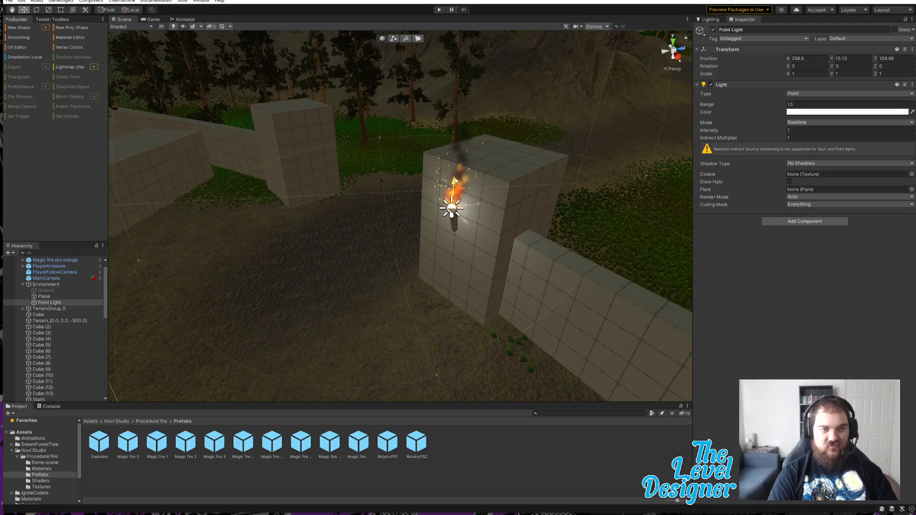
{"action": "right_click_drag", "start_coordinate": [449, 251], "coordinate": [496, 248]}
{"action": "key", "text": "a"}
{"action": "key", "text": "w"}
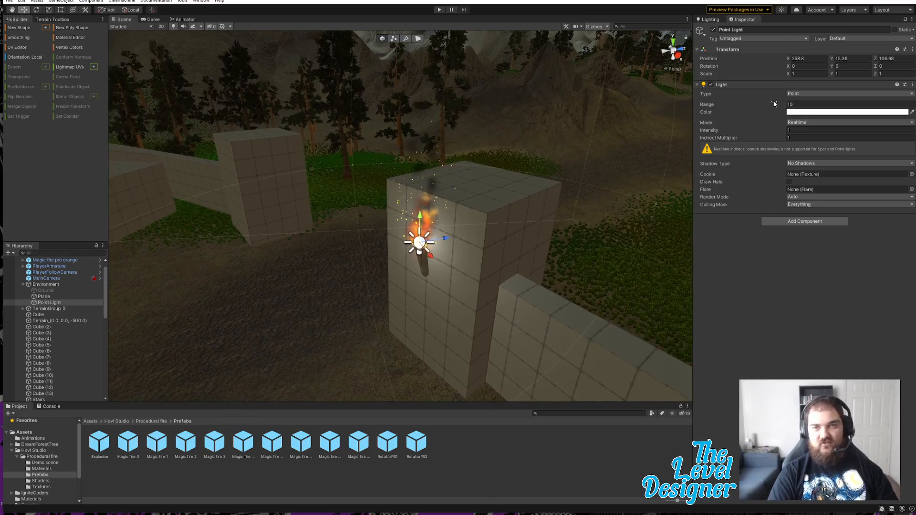
- Reduce the point light's range to about 5.38 and set its colour to orange D2790B
{"action": "left_click_drag", "start_coordinate": [768, 104], "coordinate": [711, 111]}
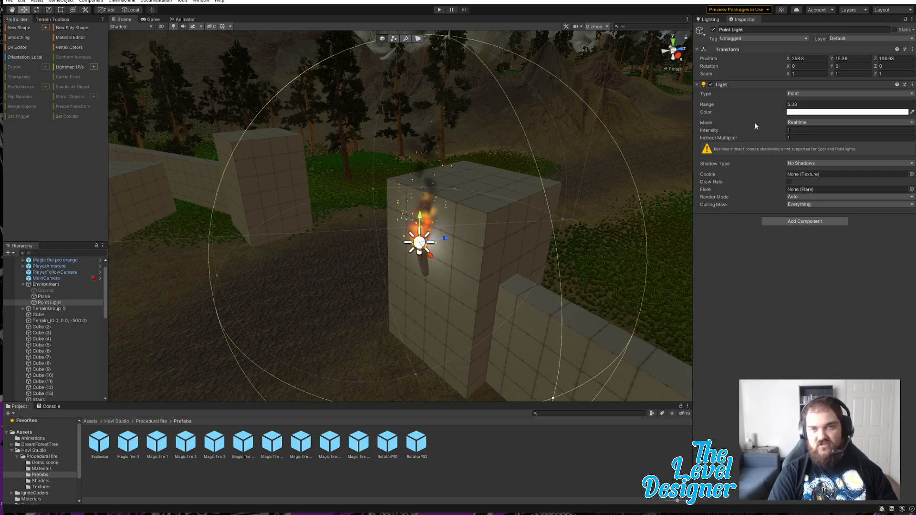
{"action": "left_click", "coordinate": [794, 112]}
{"action": "left_click", "coordinate": [866, 148]}
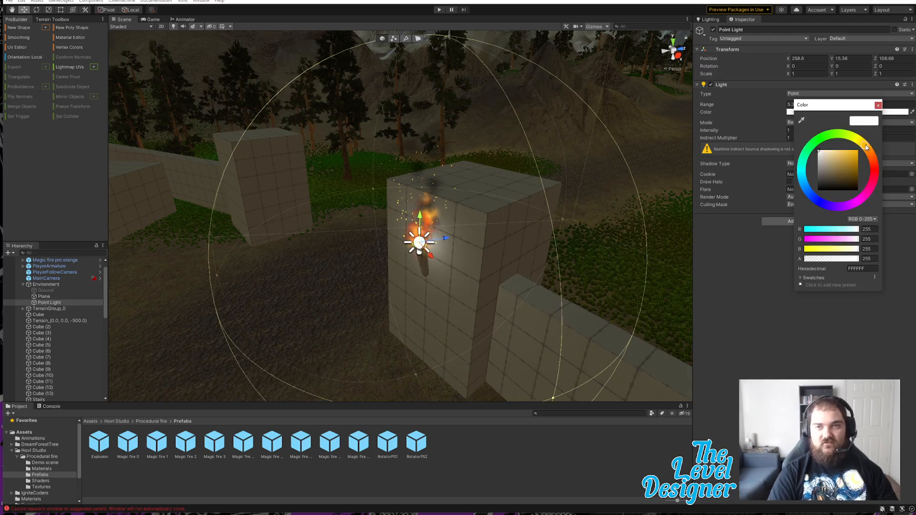
{"action": "left_click_drag", "start_coordinate": [858, 152], "coordinate": [857, 160]}
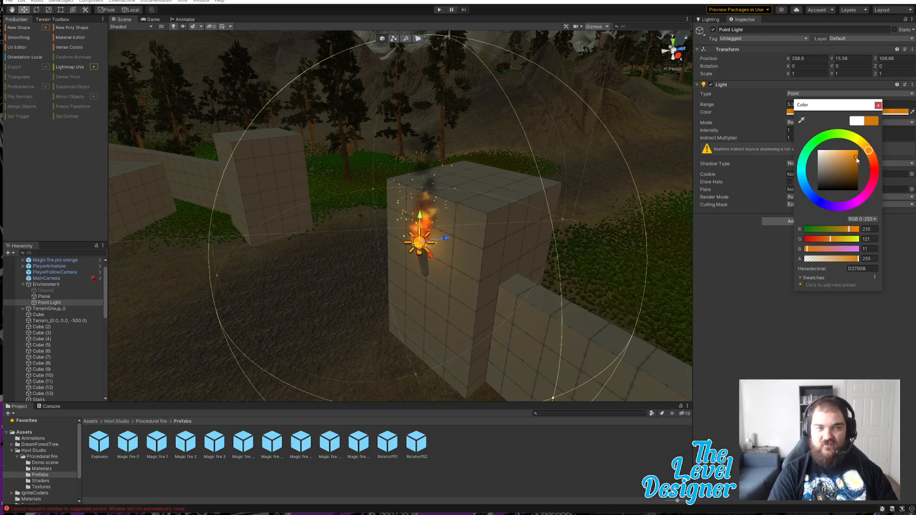
{"action": "left_click", "coordinate": [878, 106]}
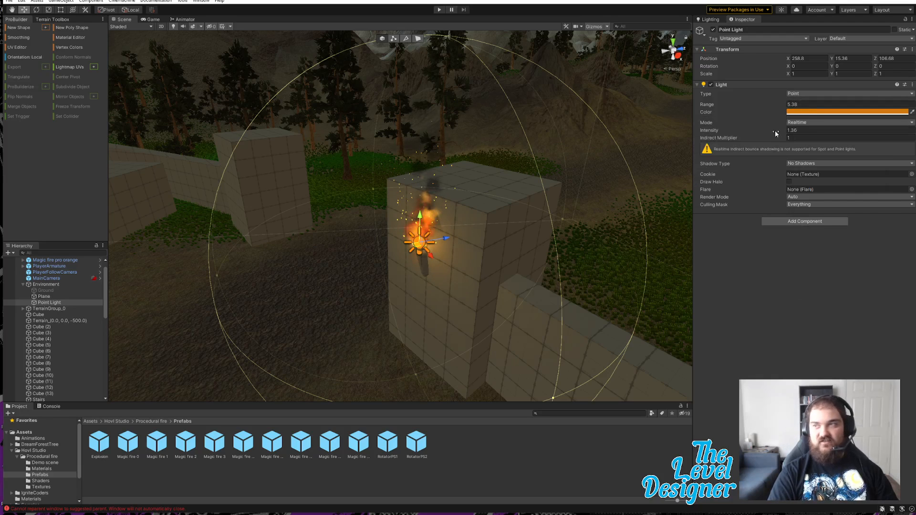
- Raise the point light's intensity to 3.2 and move the light to about X 259.12, Z 106.52
{"action": "mouse_move", "coordinate": [775, 132]}
{"action": "left_mouse_down"}
{"action": "mouse_move", "coordinate": [787, 132]}
{"action": "mouse_move", "coordinate": [779, 133]}
{"action": "left_mouse_up"}
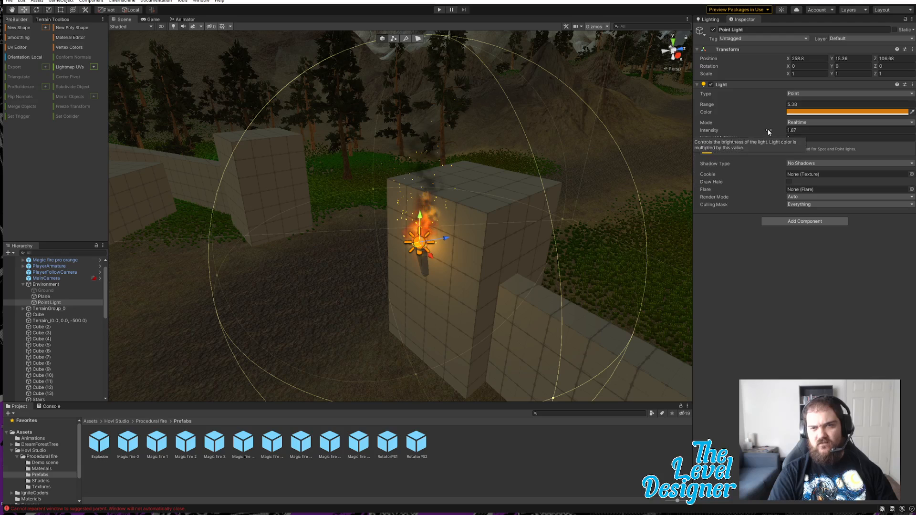
{"action": "mouse_move", "coordinate": [768, 132]}
{"action": "left_mouse_down"}
{"action": "mouse_move", "coordinate": [837, 135]}
{"action": "mouse_move", "coordinate": [783, 137]}
{"action": "left_mouse_up"}
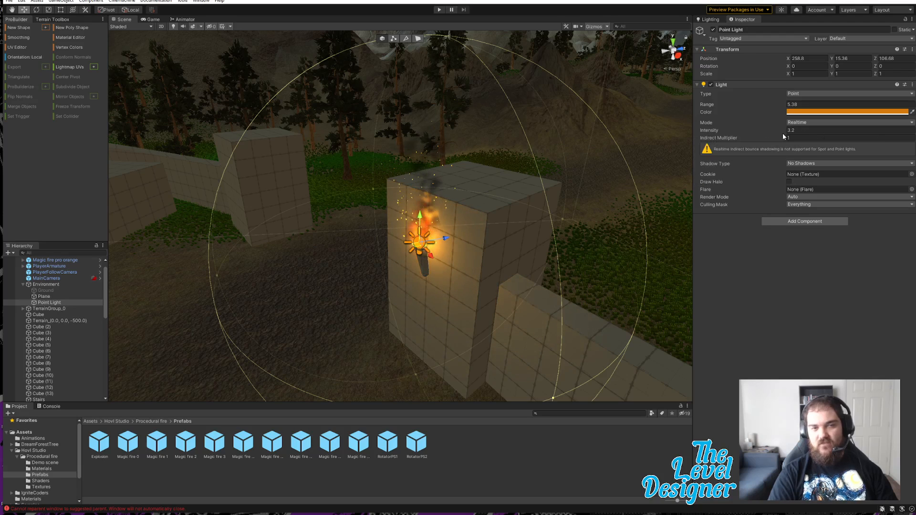
{"action": "left_click_drag", "start_coordinate": [445, 237], "coordinate": [466, 266]}
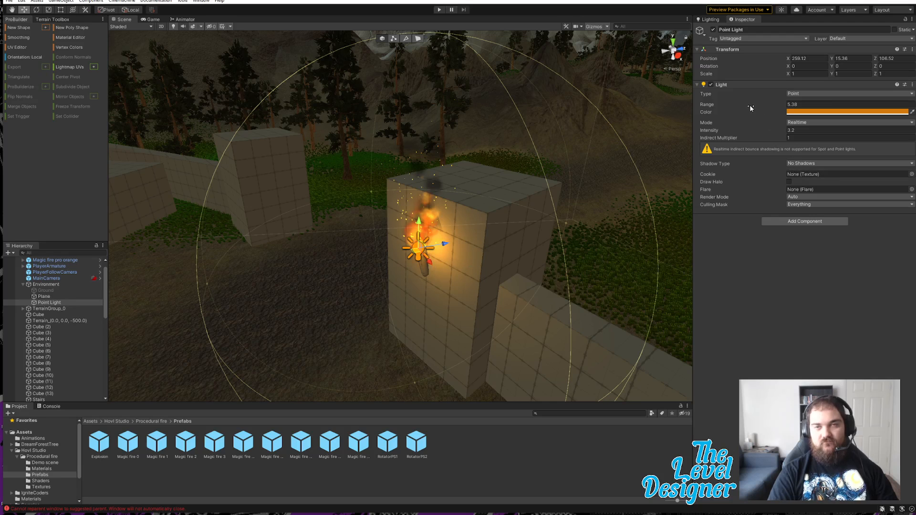
- Increase the point light's range to about 6.76 and view the lit wall block from farther away
{"action": "left_click_drag", "start_coordinate": [751, 108], "coordinate": [765, 108]}
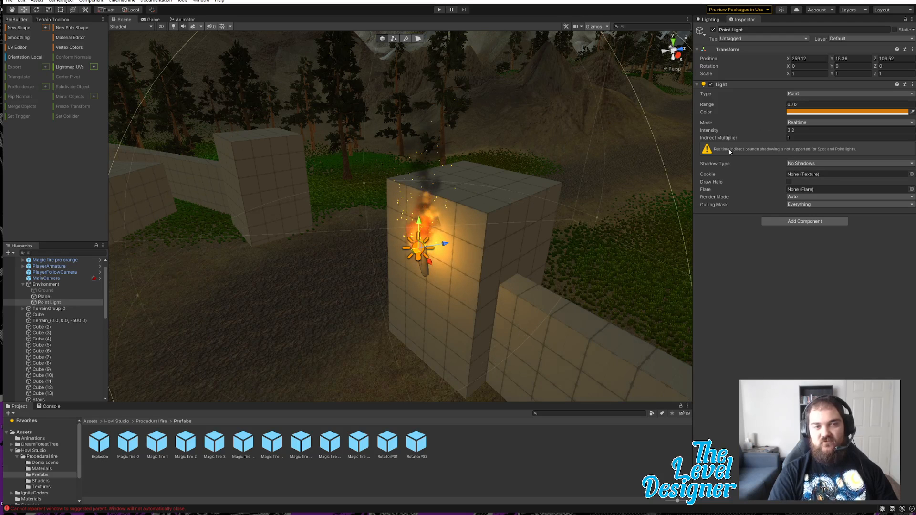
{"action": "right_click_drag", "start_coordinate": [544, 218], "coordinate": [562, 181]}
{"action": "key", "text": "s"}
{"action": "key", "text": "q"}
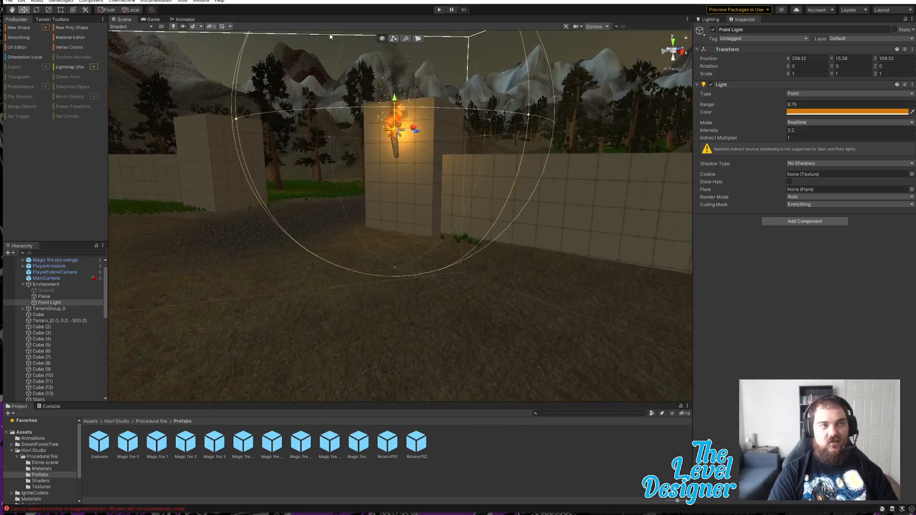
- Play-test the level by running the character into the village to examine the burning wall holder and its light
{"action": "left_click", "coordinate": [439, 10]}
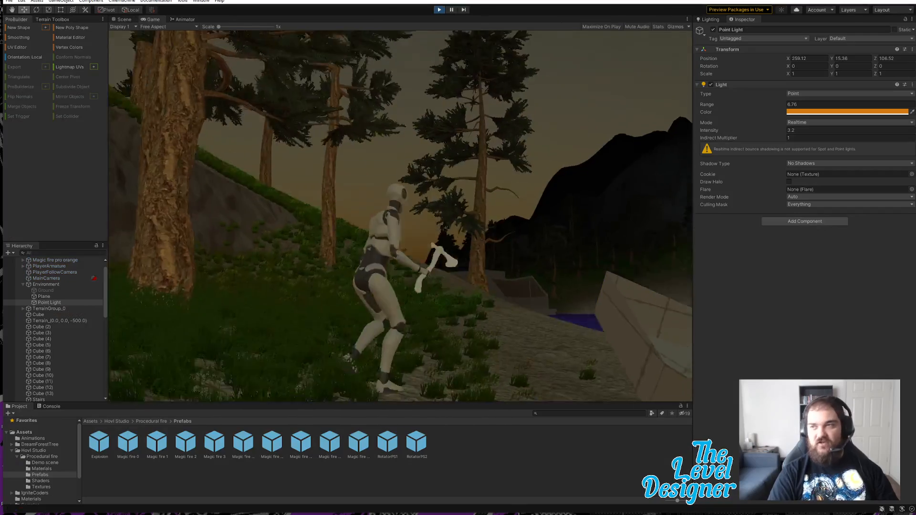
{"action": "key", "text": "w"}
{"action": "key", "text": "w"}
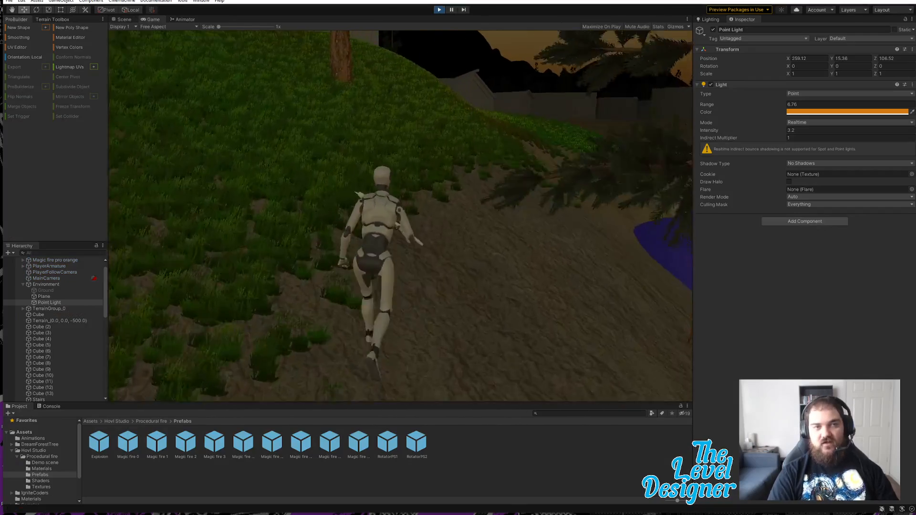
{"action": "key", "text": "w"}
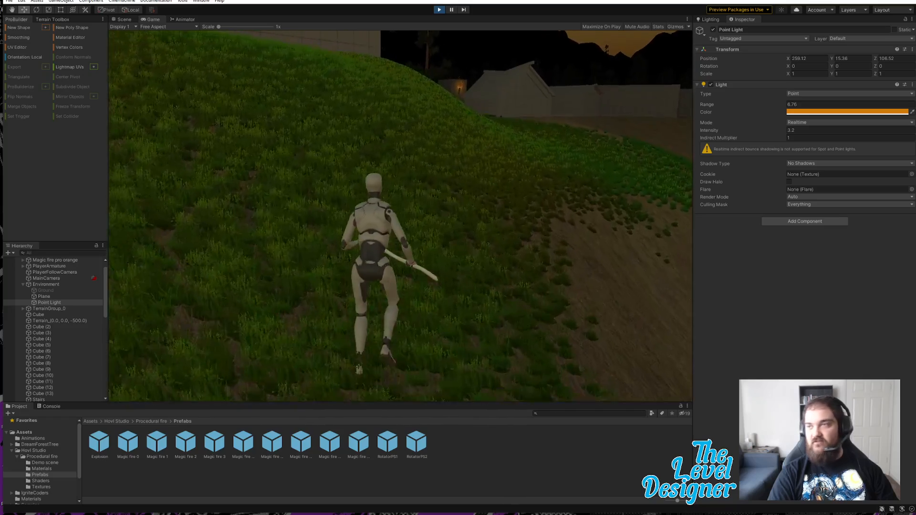
{"action": "key", "text": "w"}
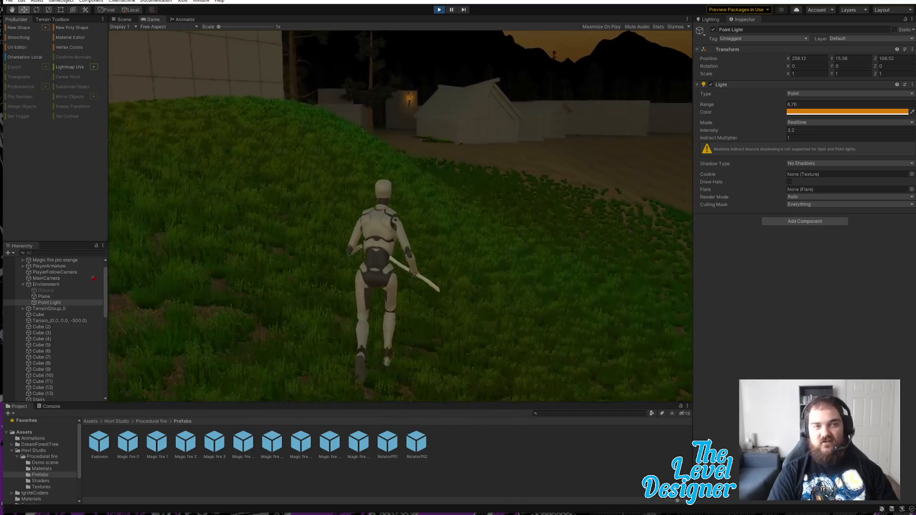
{"action": "key", "text": "w"}
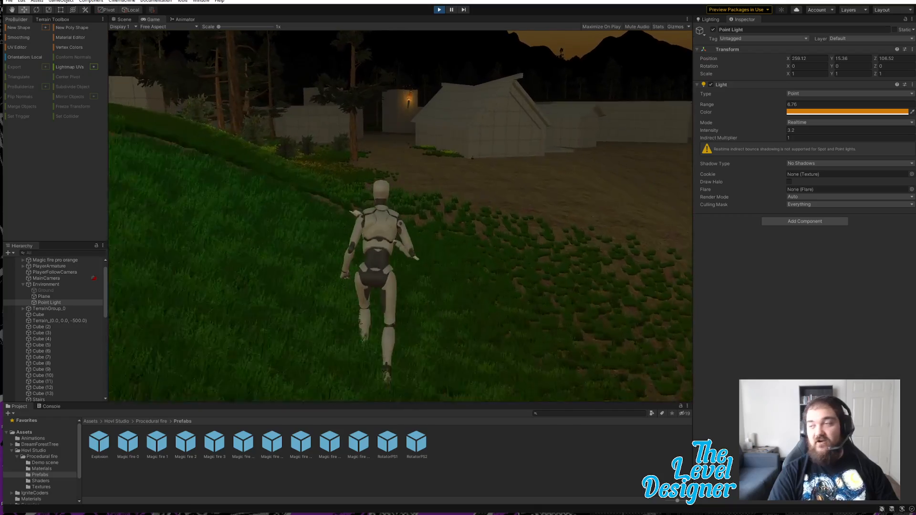
{"action": "key", "text": "w"}
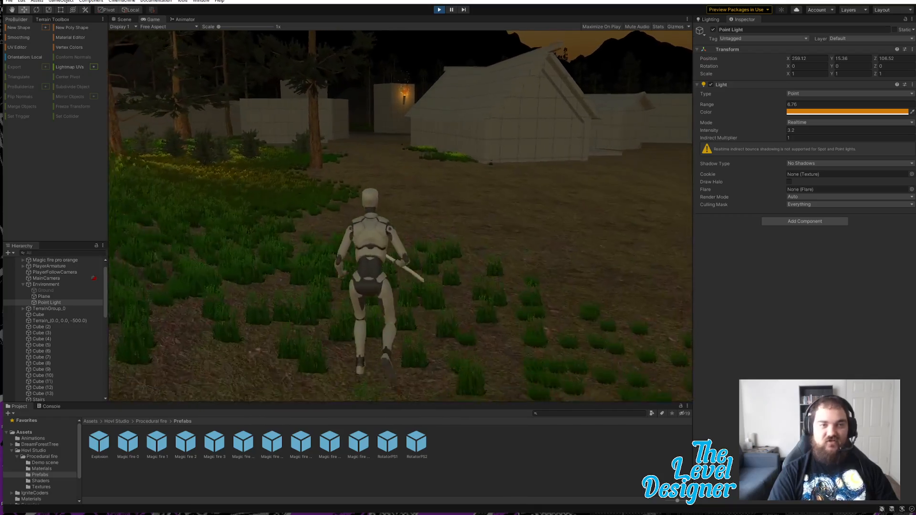
{"action": "key", "text": "w"}
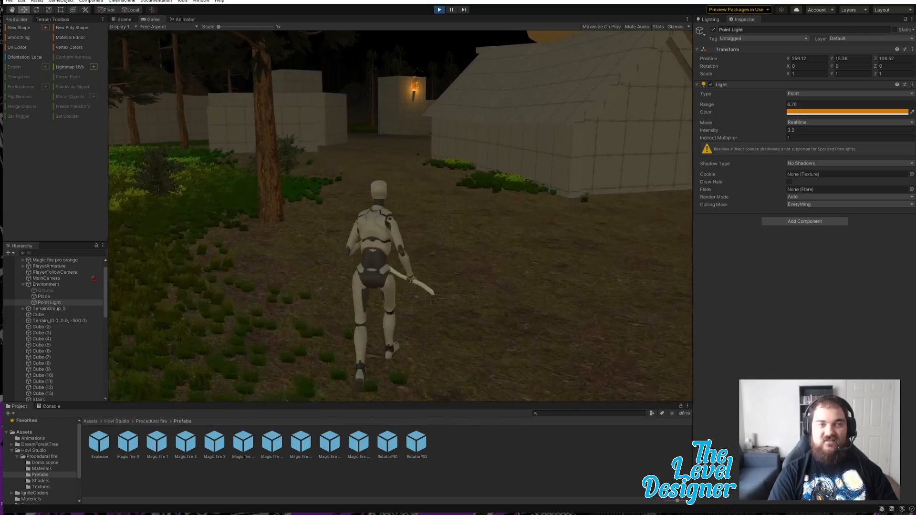
{"action": "key", "text": "w"}
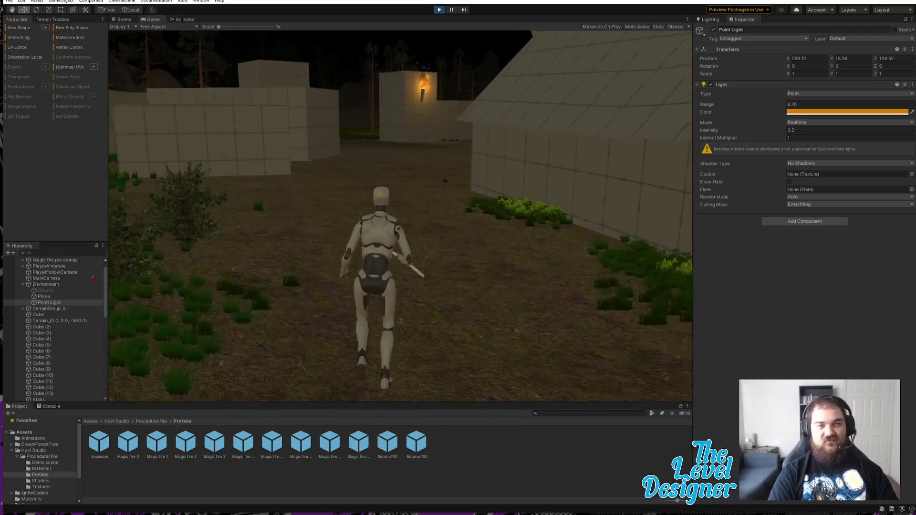
{"action": "key", "text": "w"}
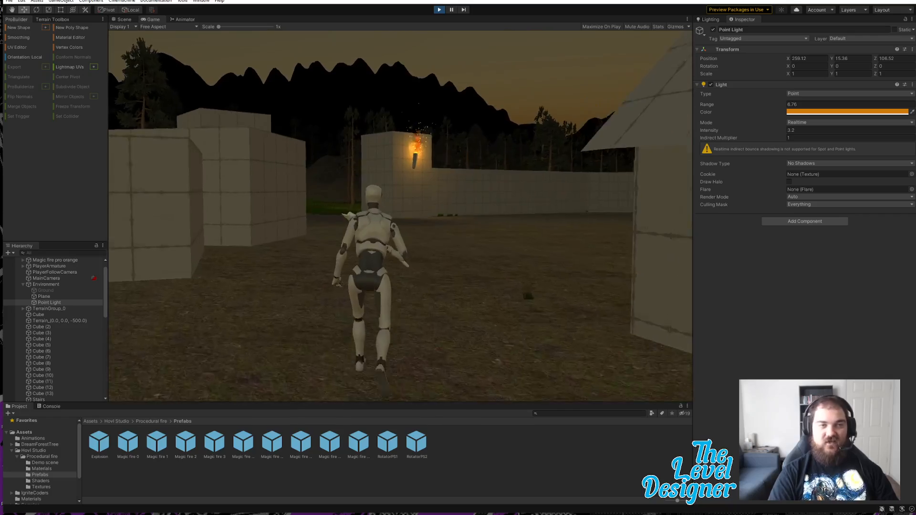
{"action": "key", "text": "w"}
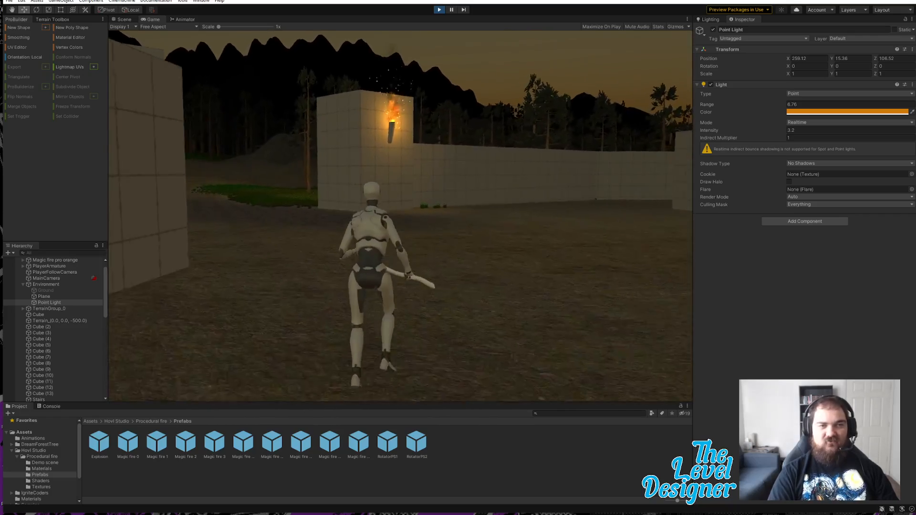
{"action": "key", "text": "w"}
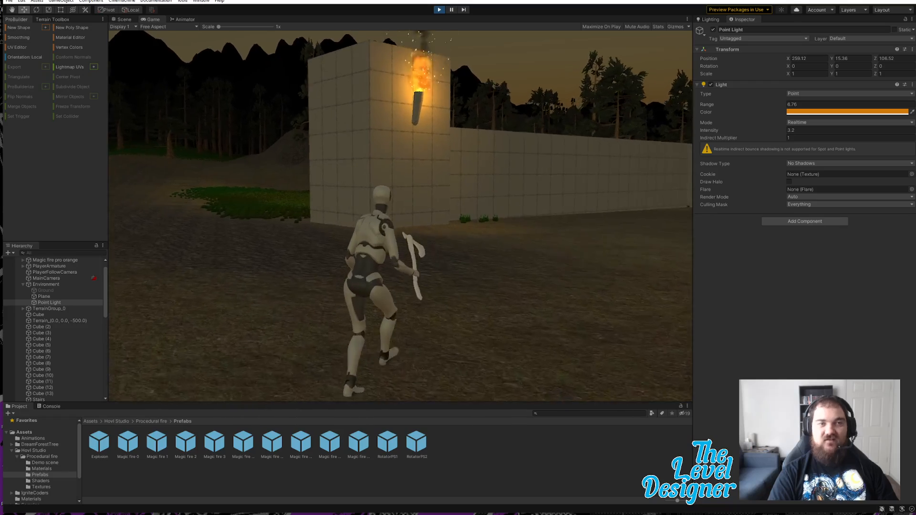
{"action": "key", "text": "w"}
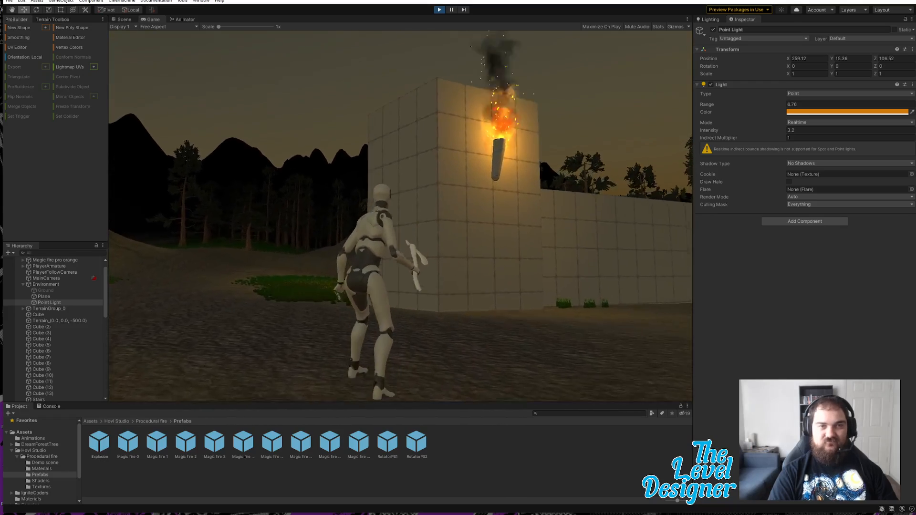
{"action": "key", "text": "w"}
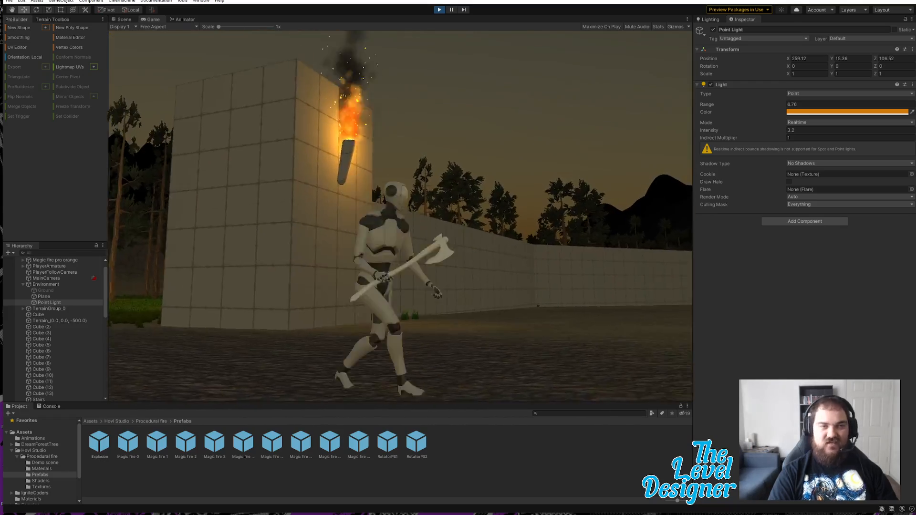
- Finish play-testing by backing the character away from the burning wall holder and swinging the axe, and end play mode
{"action": "key", "text": "s"}
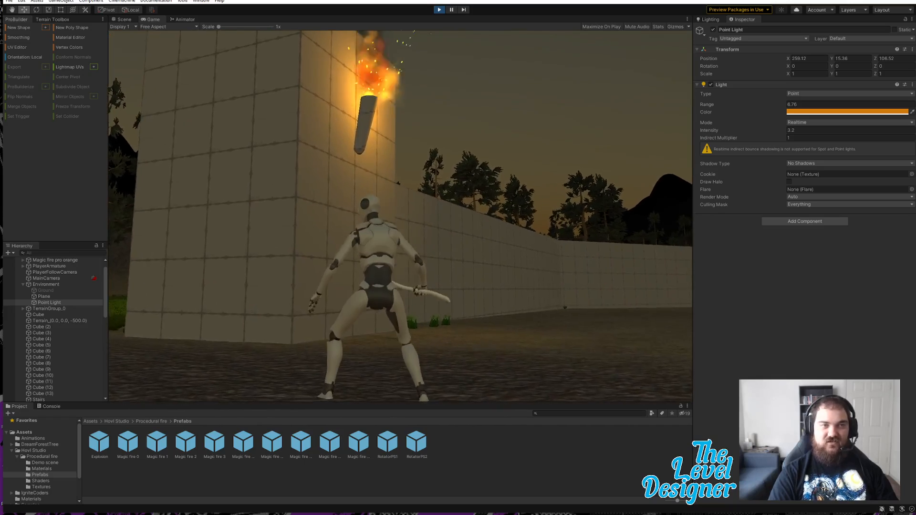
{"action": "key", "text": "s"}
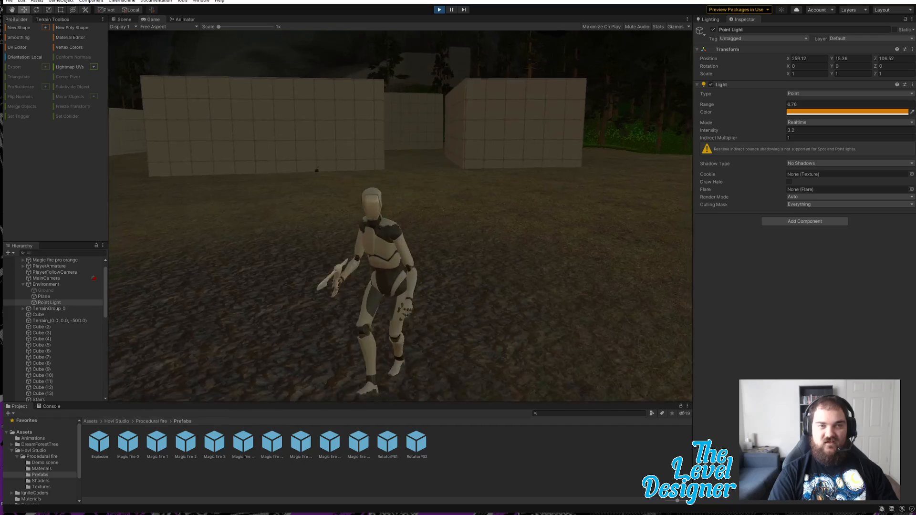
{"action": "left_click", "coordinate": [424, 82]}
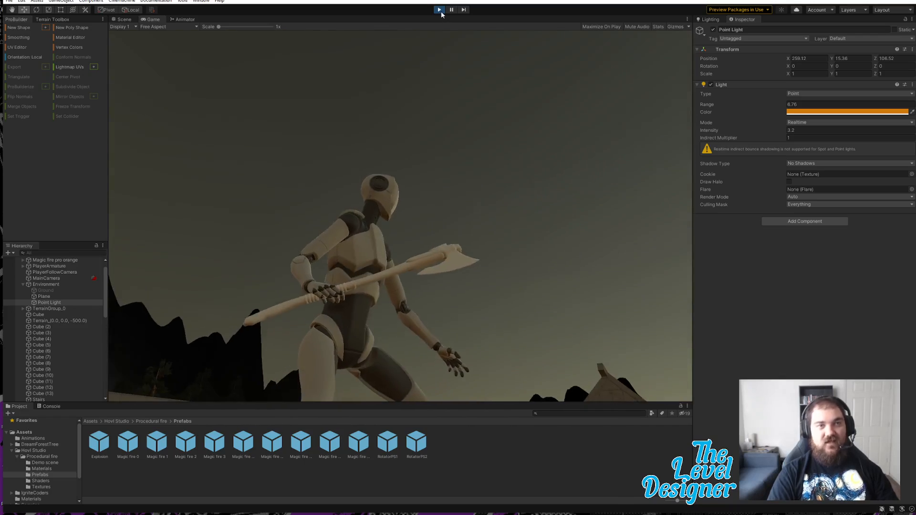
{"action": "key", "text": "ctrl+p"}
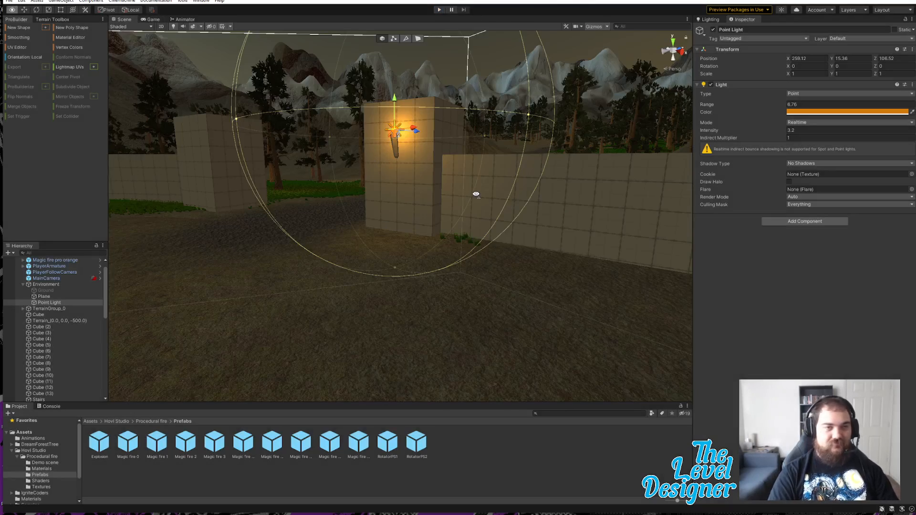
- Try to move the point light and the orange fire effect together away from the wall block
{"action": "right_click_drag", "start_coordinate": [476, 194], "coordinate": [457, 255]}
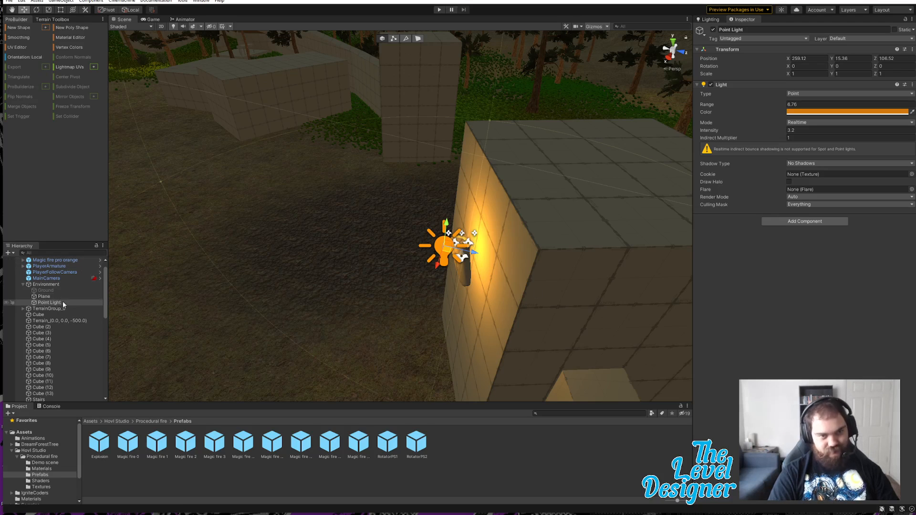
{"action": "left_click", "coordinate": [70, 260], "text": "ctrl"}
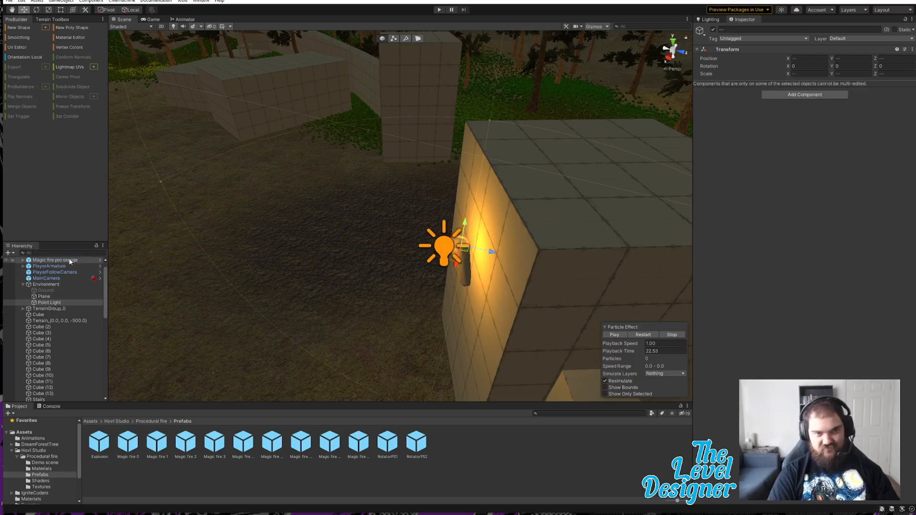
{"action": "right_click_drag", "start_coordinate": [350, 262], "coordinate": [503, 255]}
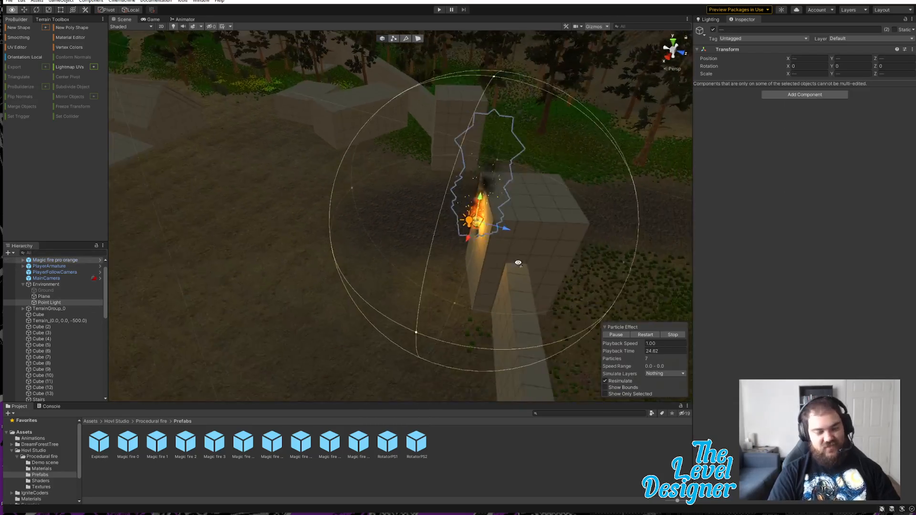
{"action": "left_click_drag", "start_coordinate": [479, 226], "coordinate": [405, 223]}
{"action": "key", "text": "ctrl+z"}
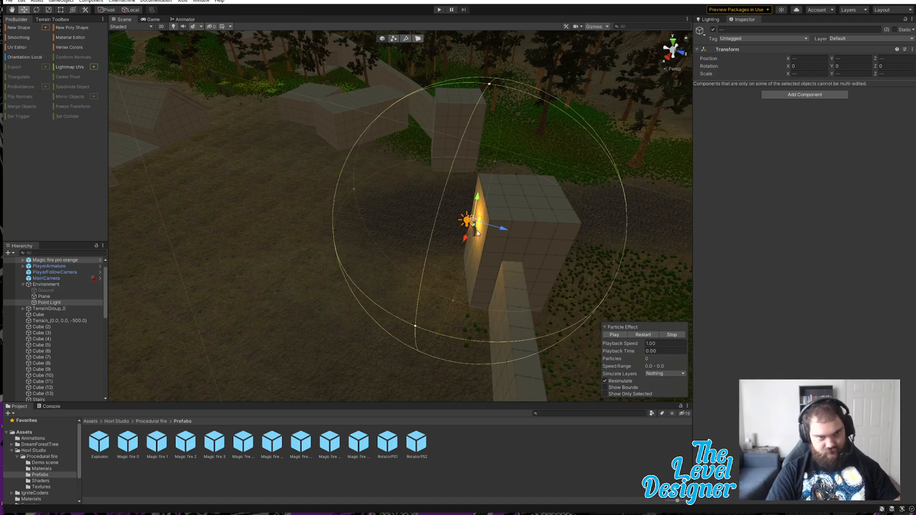
{"action": "left_click_drag", "start_coordinate": [477, 228], "coordinate": [423, 236]}
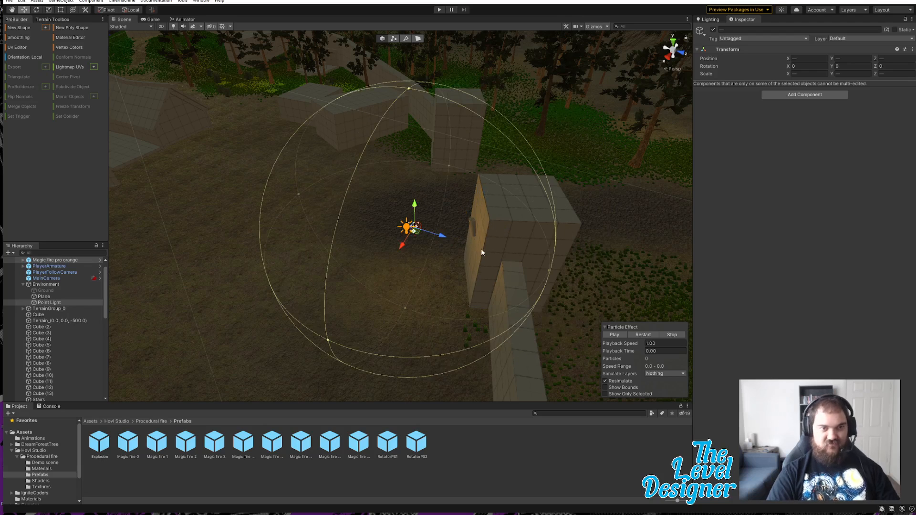
{"action": "key", "text": "ctrl+z"}
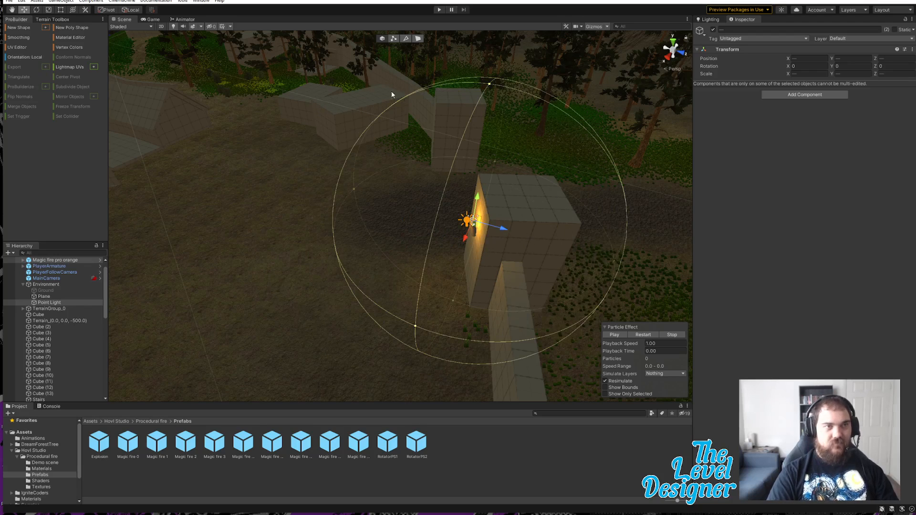
{"action": "key", "text": "f"}
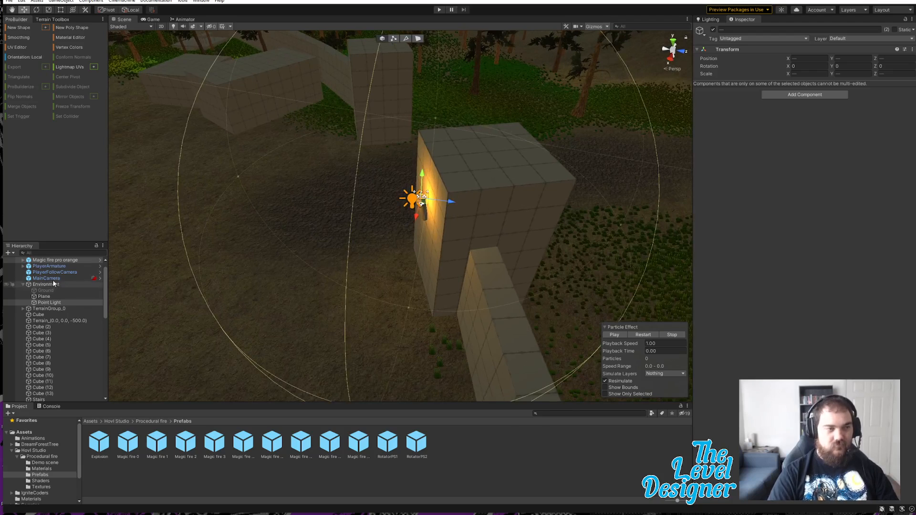
{"action": "left_click", "coordinate": [52, 261]}
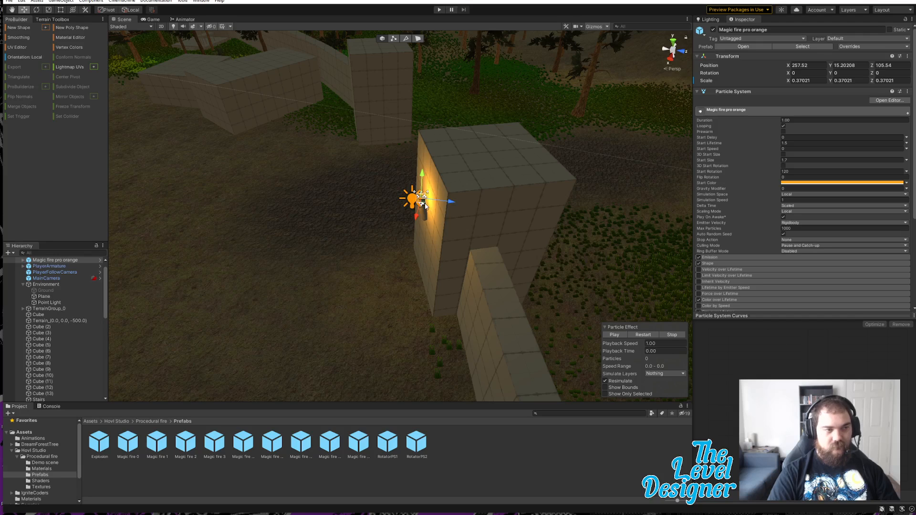
{"action": "left_click", "coordinate": [22, 1]}
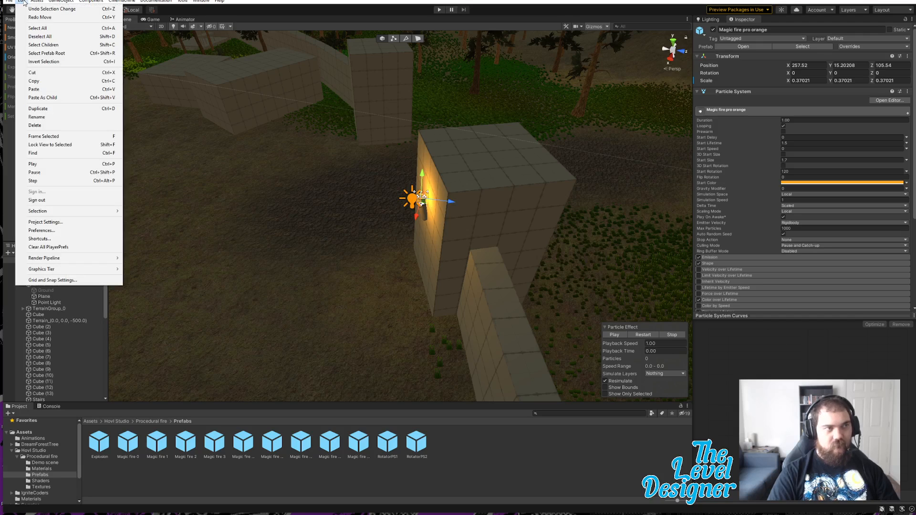
{"action": "left_click", "coordinate": [23, 1]}
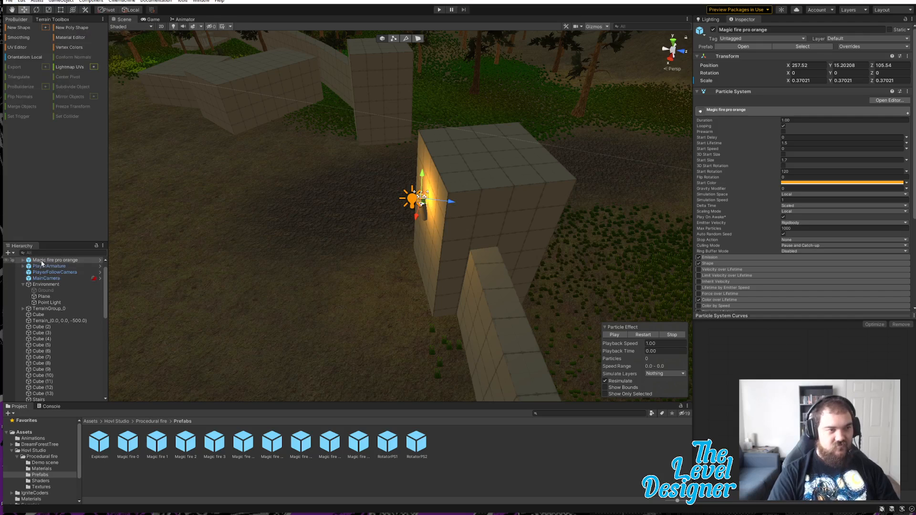
{"action": "left_click", "coordinate": [52, 302]}
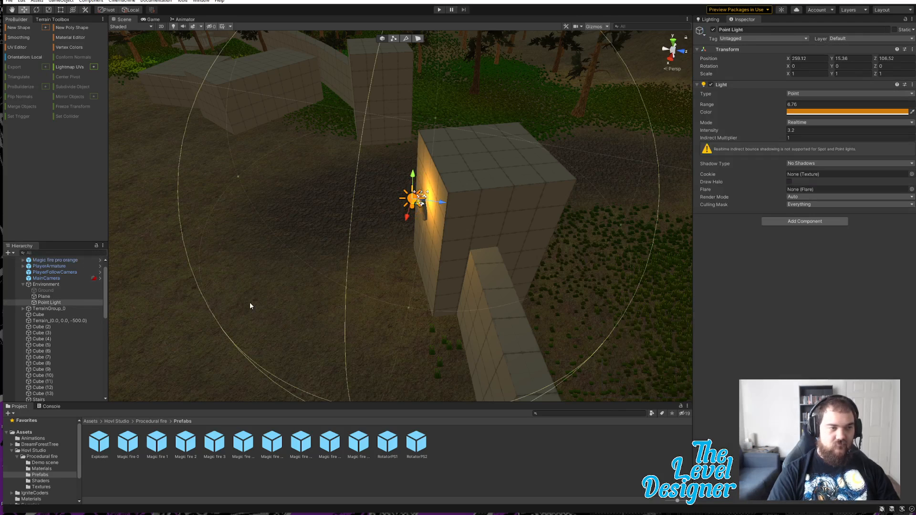
{"action": "left_click", "coordinate": [54, 309]}
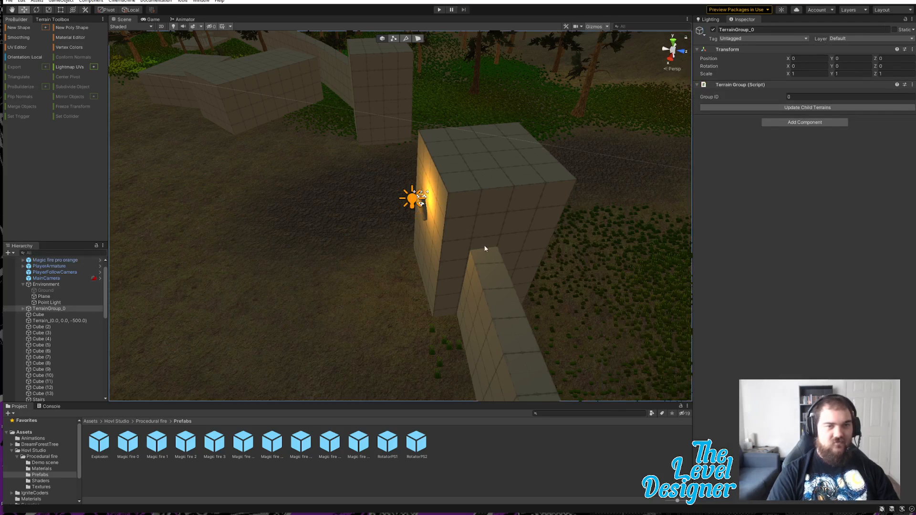
- Try to move the tall block Cube (3) and the long block Cube (26) behind the torch-lit wall
{"action": "right_click_drag", "start_coordinate": [485, 249], "coordinate": [474, 172]}
{"action": "left_click", "coordinate": [405, 279]}
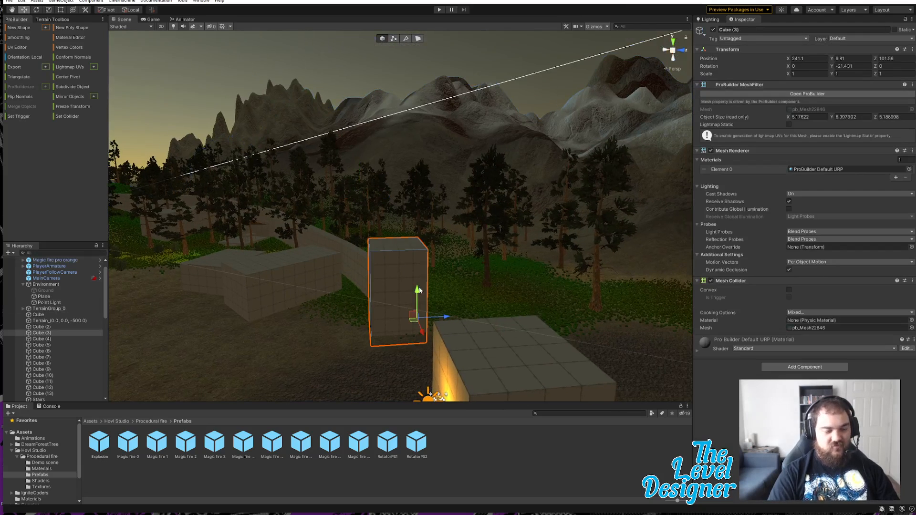
{"action": "left_click_drag", "start_coordinate": [413, 322], "coordinate": [372, 335]}
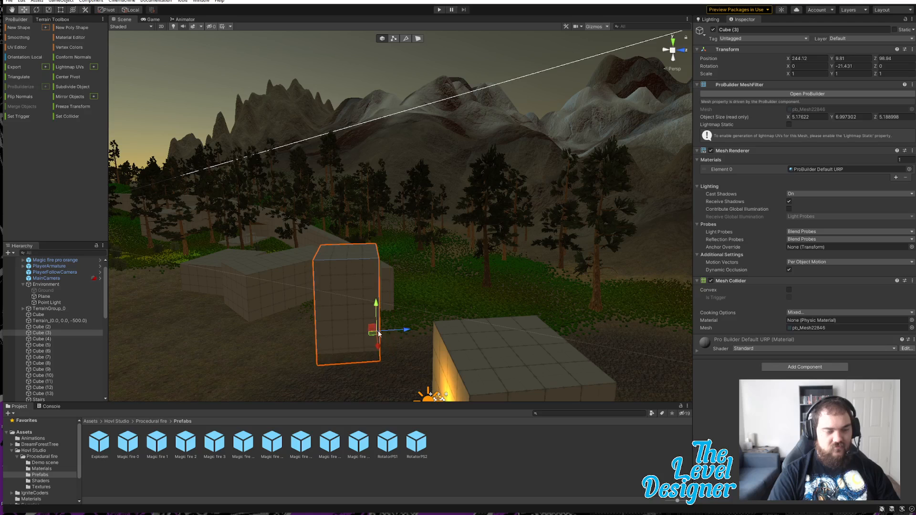
{"action": "key", "text": "ctrl+z"}
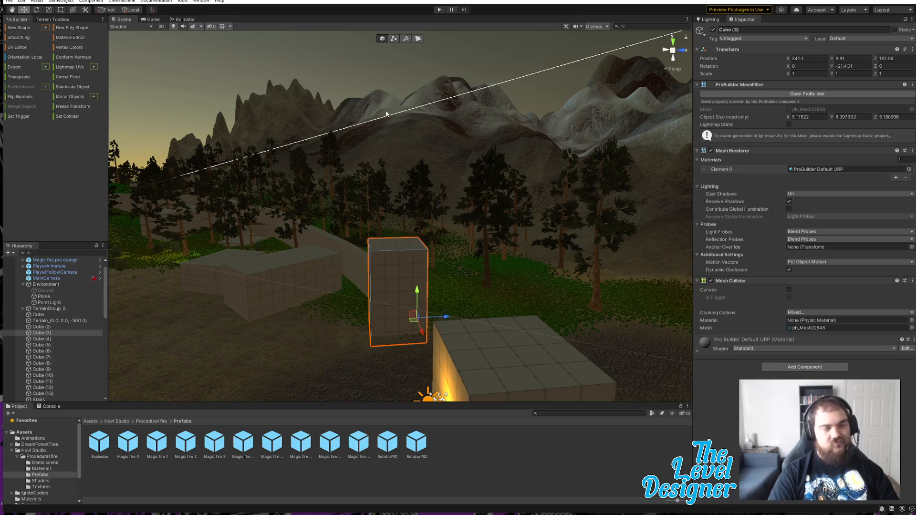
{"action": "left_click", "coordinate": [338, 71]}
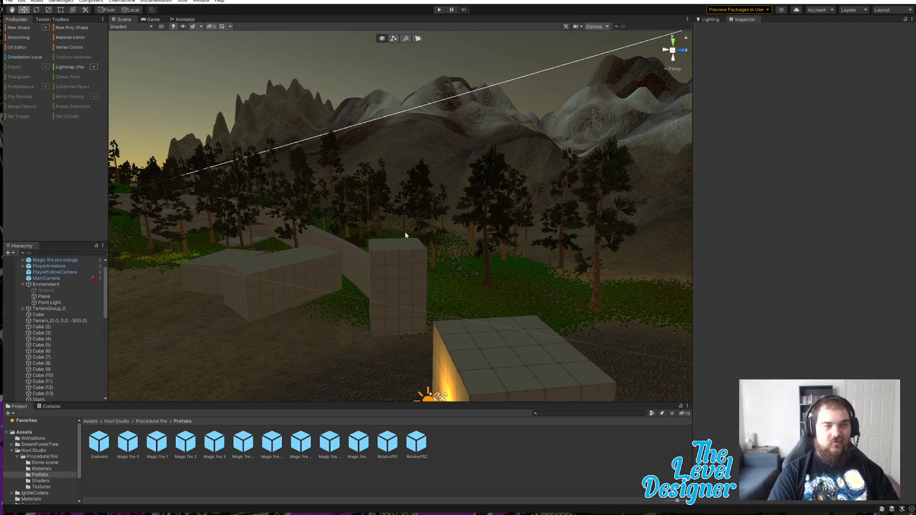
{"action": "left_click", "coordinate": [300, 276]}
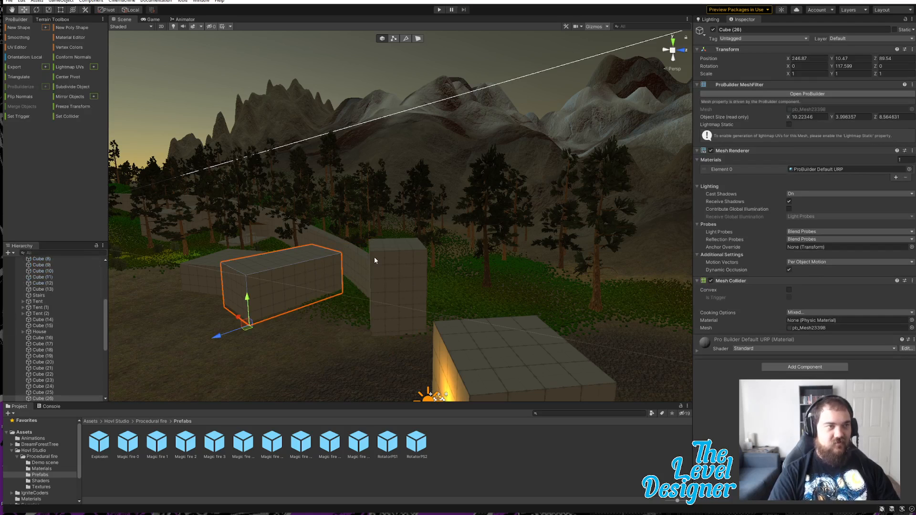
{"action": "left_click", "coordinate": [452, 457]}
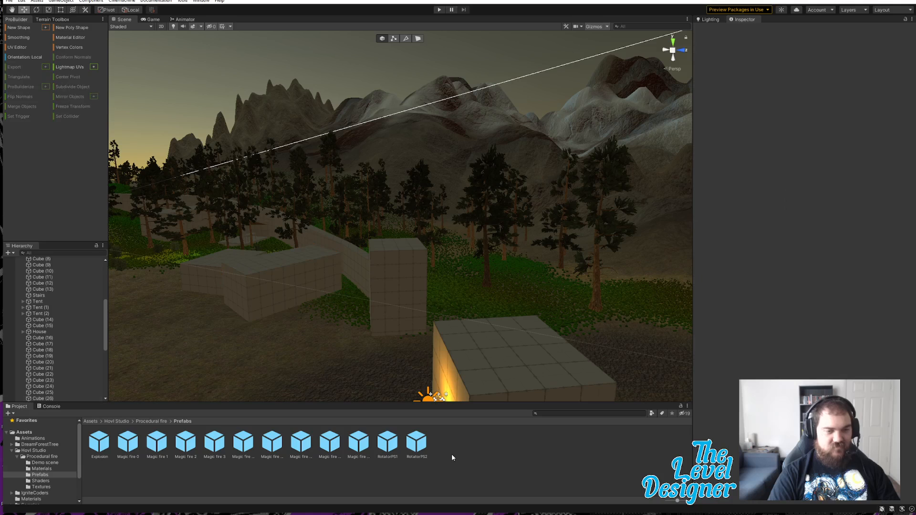
{"action": "left_click", "coordinate": [299, 270]}
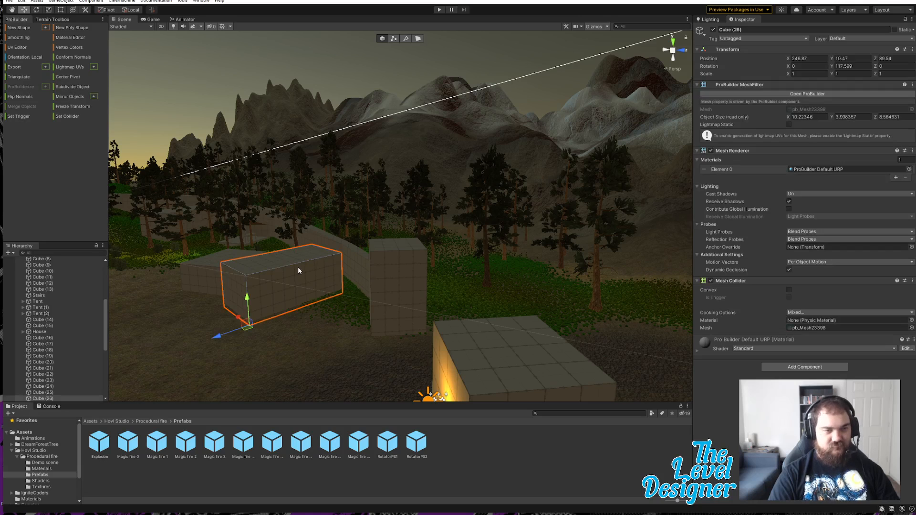
{"action": "left_click_drag", "start_coordinate": [248, 332], "coordinate": [239, 337]}
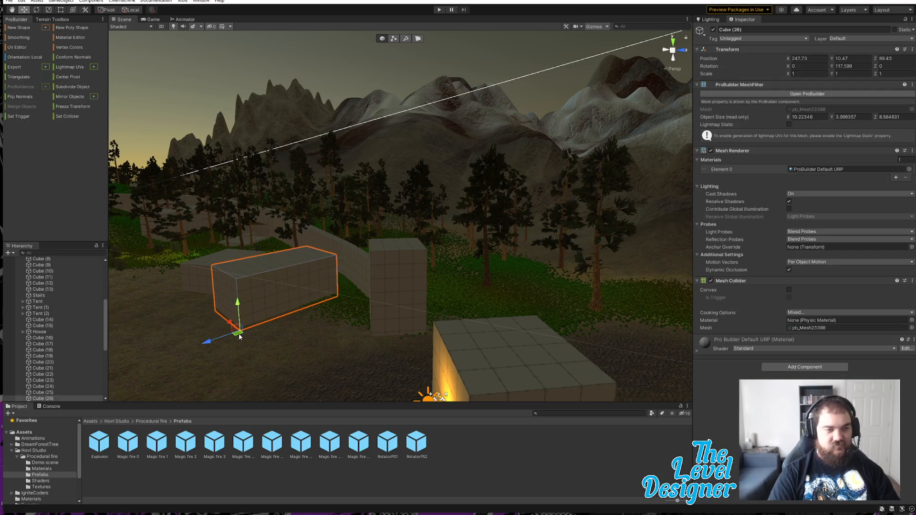
{"action": "key", "text": "ctrl+z"}
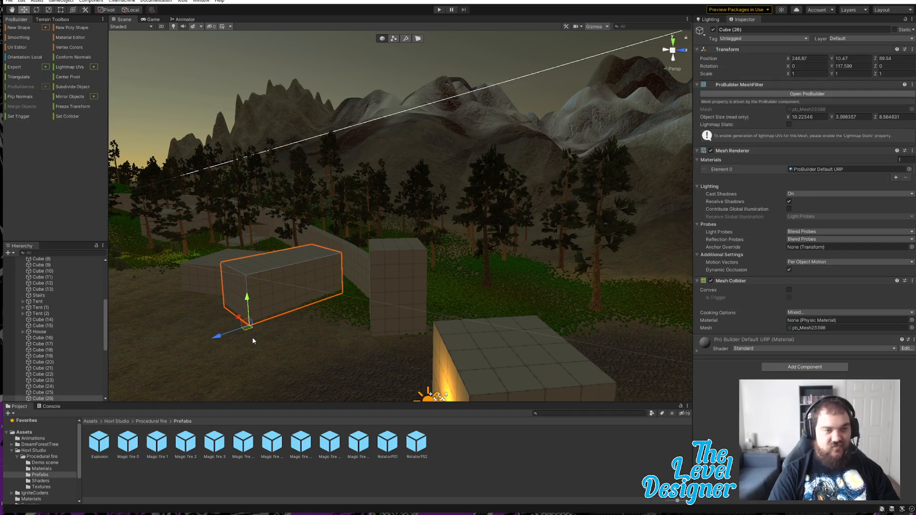
- Duplicate the orange Point Light on the wall block
{"action": "left_click_drag", "start_coordinate": [423, 353], "coordinate": [423, 333], "text": "alt"}
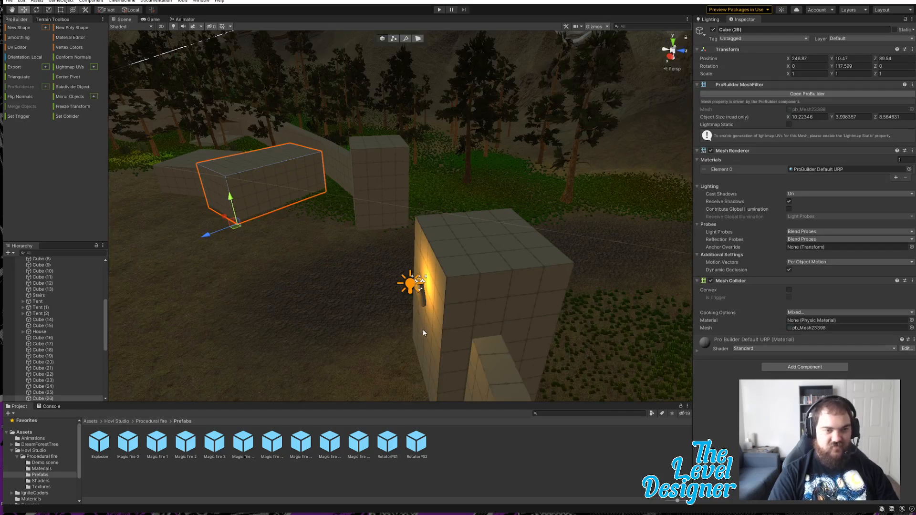
{"action": "left_click", "coordinate": [421, 285]}
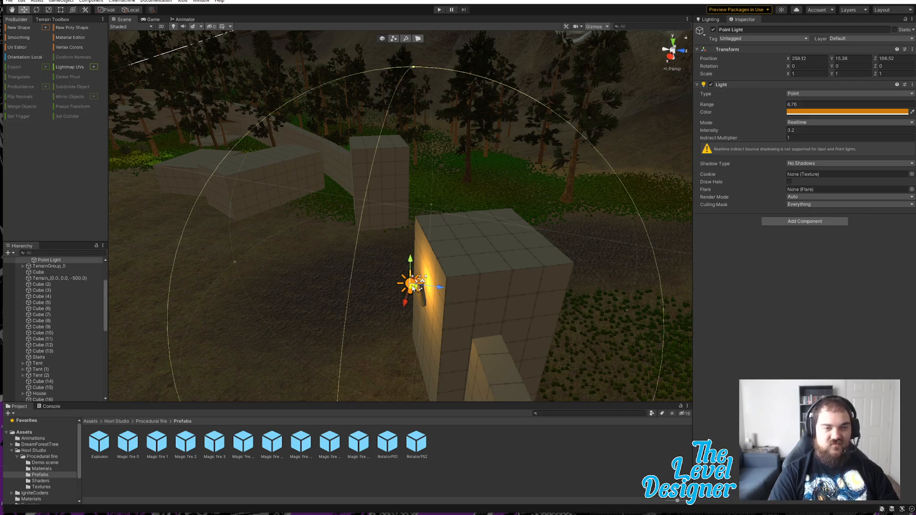
{"action": "right_click", "coordinate": [56, 264]}
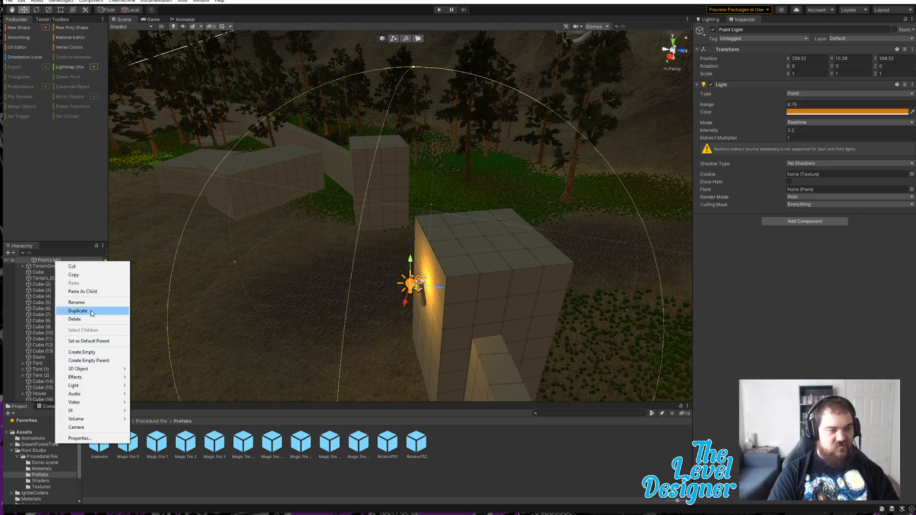
{"action": "left_click", "coordinate": [92, 312]}
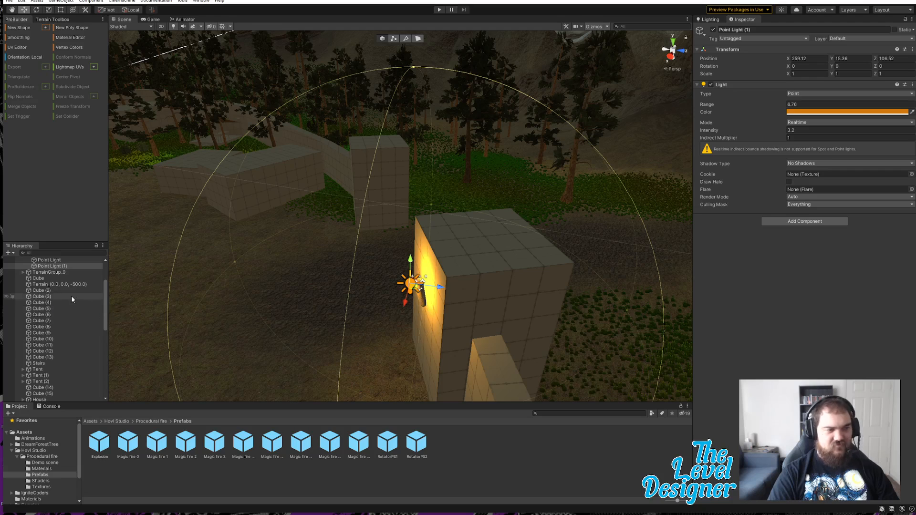
- Duplicate the Magic fire pro orange effect on the wall holder
{"action": "scroll", "coordinate": [76, 308], "scroll_direction": "up", "scroll_amount": 5}
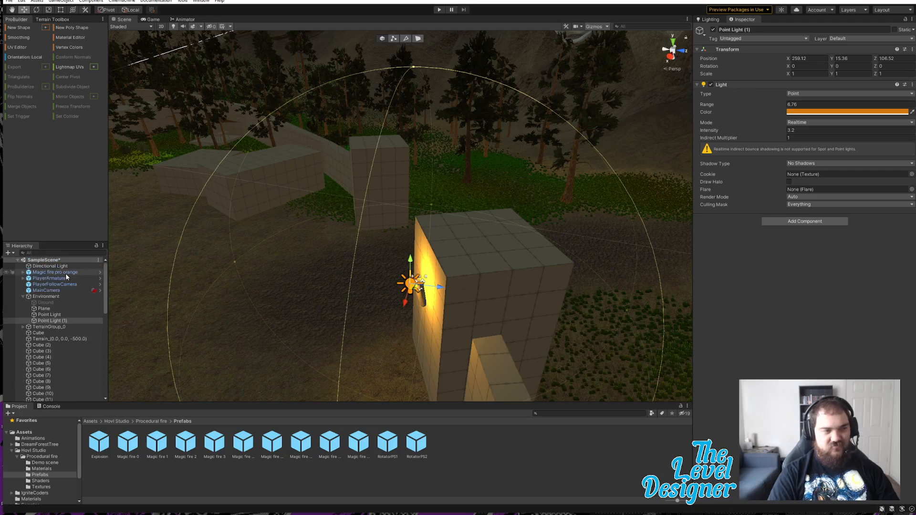
{"action": "right_click", "coordinate": [65, 273]}
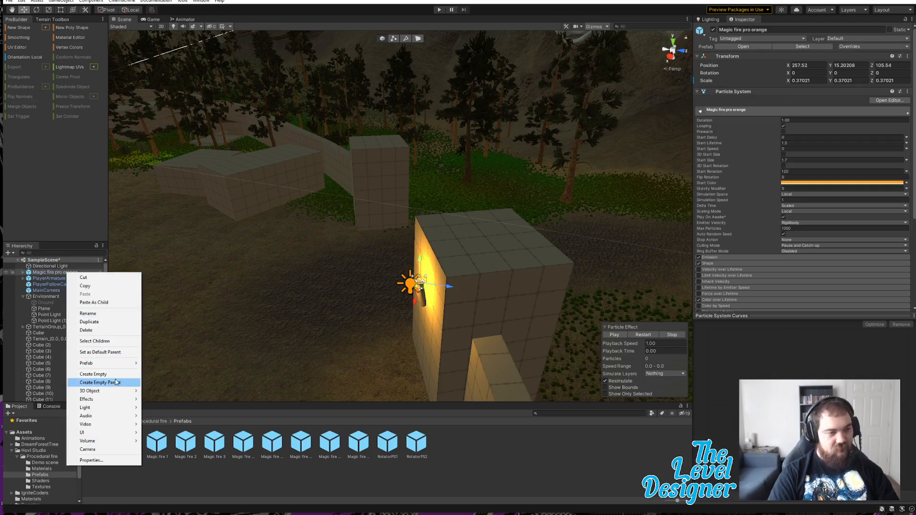
{"action": "left_click", "coordinate": [106, 323]}
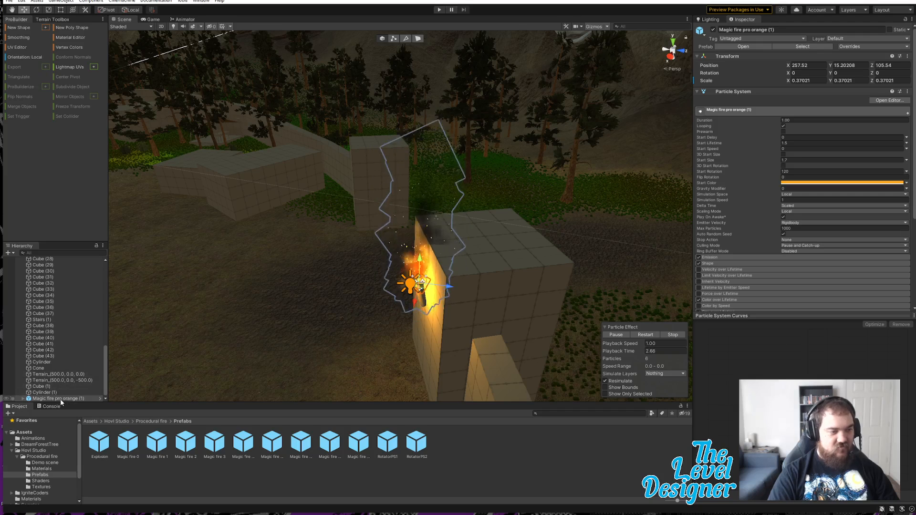
- Reorder the copied fire effect to sit directly above the original in the hierarchy, and select it together with the duplicated point light
{"action": "scroll", "coordinate": [59, 305], "scroll_direction": "up", "scroll_amount": 1}
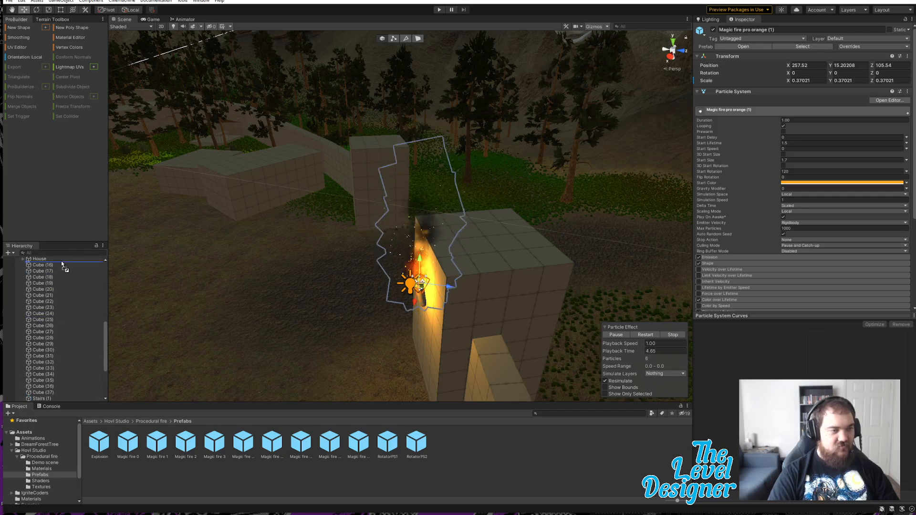
{"action": "scroll", "coordinate": [62, 257], "scroll_direction": "up", "scroll_amount": 6}
{"action": "scroll", "coordinate": [67, 259], "scroll_direction": "up", "scroll_amount": 4}
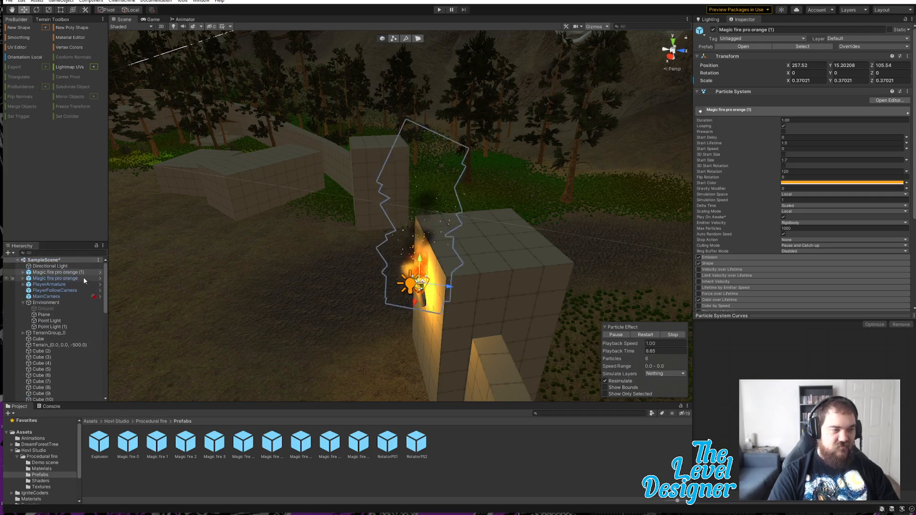
{"action": "left_click", "coordinate": [68, 327], "text": "ctrl"}
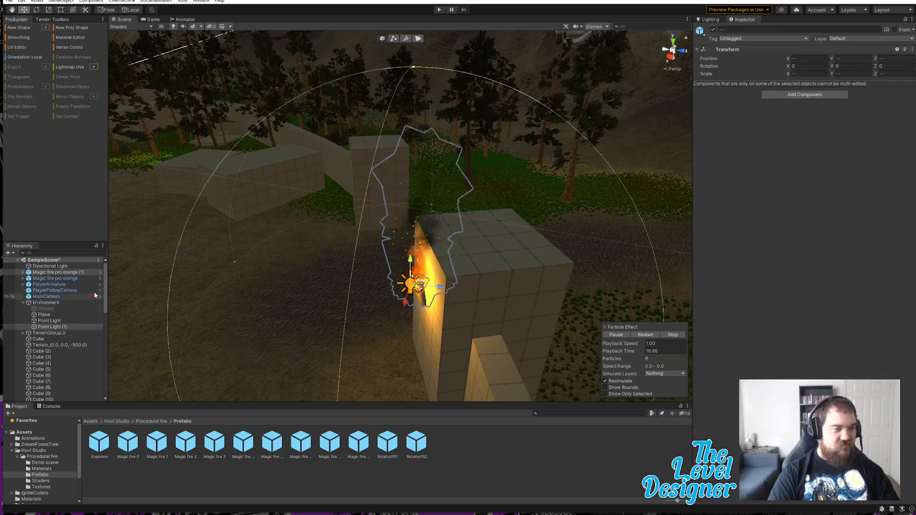
- Move the copied fire effect and its point light from the wall block onto the roof of the small building near the lake
{"action": "left_click_drag", "start_coordinate": [492, 290], "coordinate": [178, 159], "text": "alt"}
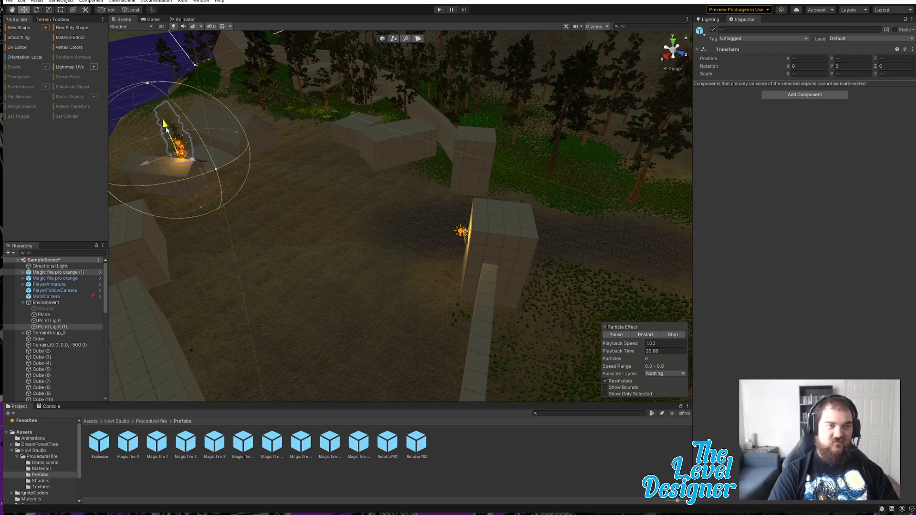
{"action": "left_click_drag", "start_coordinate": [166, 128], "coordinate": [167, 134]}
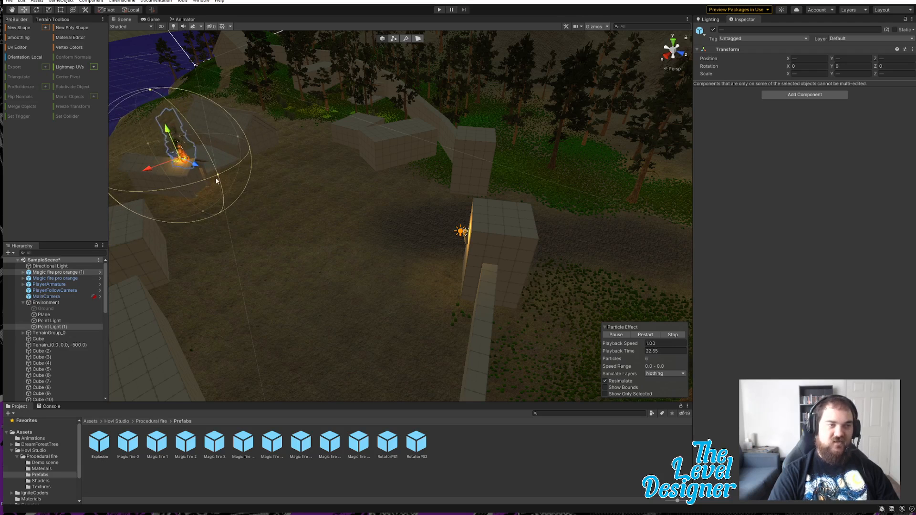
{"action": "right_click_drag", "start_coordinate": [216, 179], "coordinate": [363, 188]}
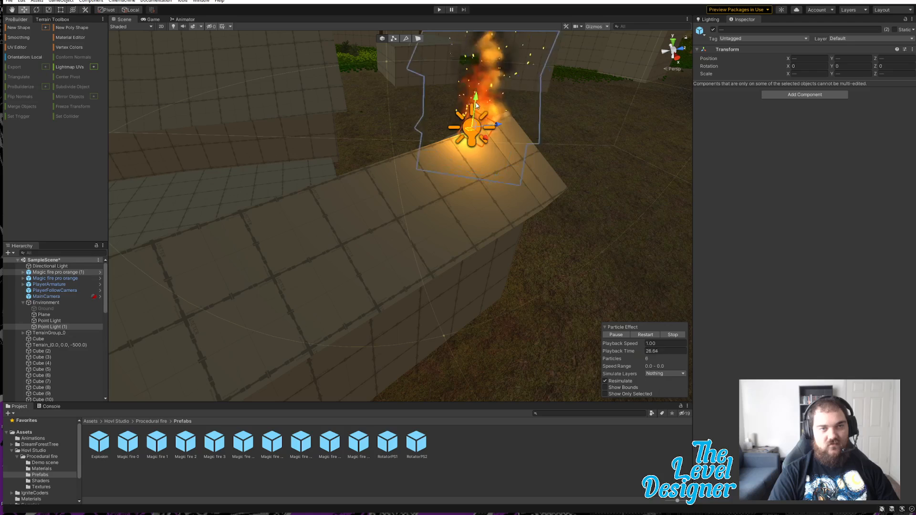
{"action": "middle_click_drag", "start_coordinate": [493, 149], "coordinate": [361, 157]}
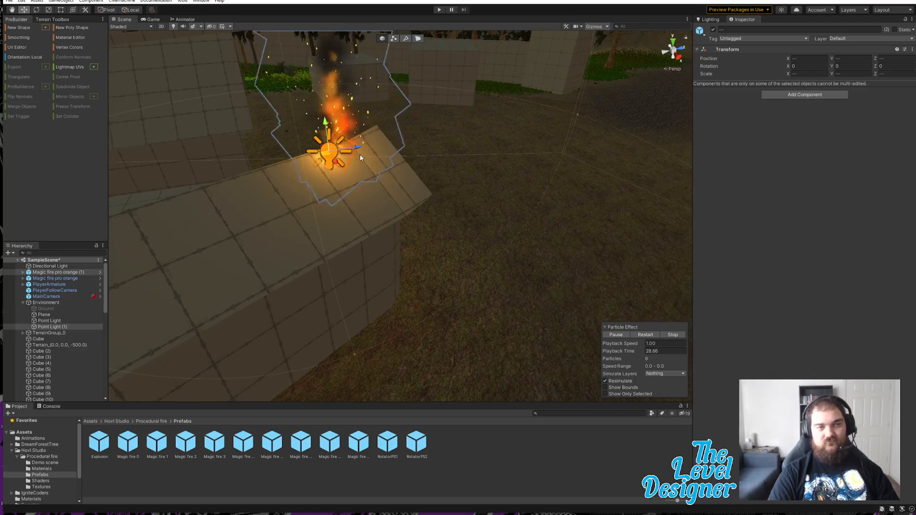
{"action": "mouse_move", "coordinate": [328, 152]}
{"action": "left_mouse_down"}
{"action": "mouse_move", "coordinate": [331, 169]}
{"action": "mouse_move", "coordinate": [329, 153]}
{"action": "left_mouse_up"}
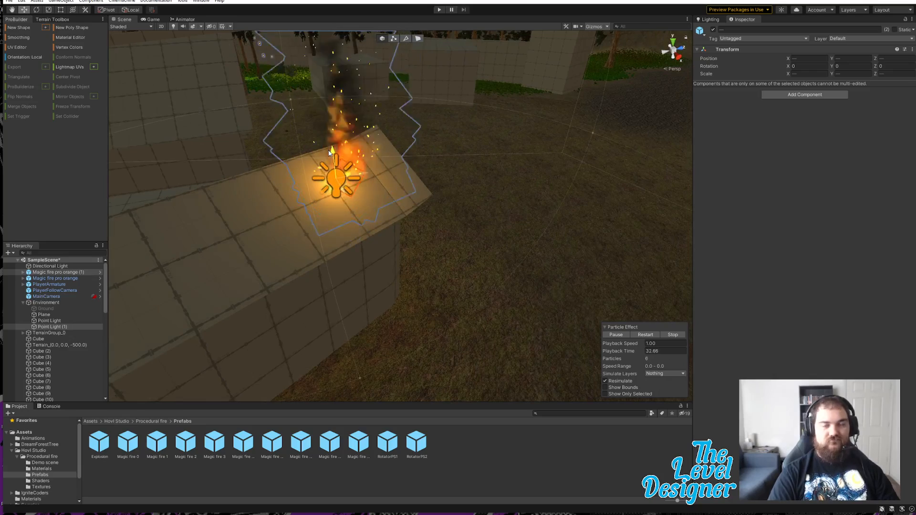
- Move the original Magic fire pro orange and its Point Light from the wall block onto the flat top of the building inside the wall
{"action": "left_click_drag", "start_coordinate": [482, 220], "coordinate": [346, 212], "text": "alt"}
{"action": "scroll", "coordinate": [571, 235], "scroll_direction": "down", "scroll_amount": 7, "text": "alt"}
{"action": "scroll", "coordinate": [571, 235], "scroll_direction": "up", "scroll_amount": 2, "text": "alt"}
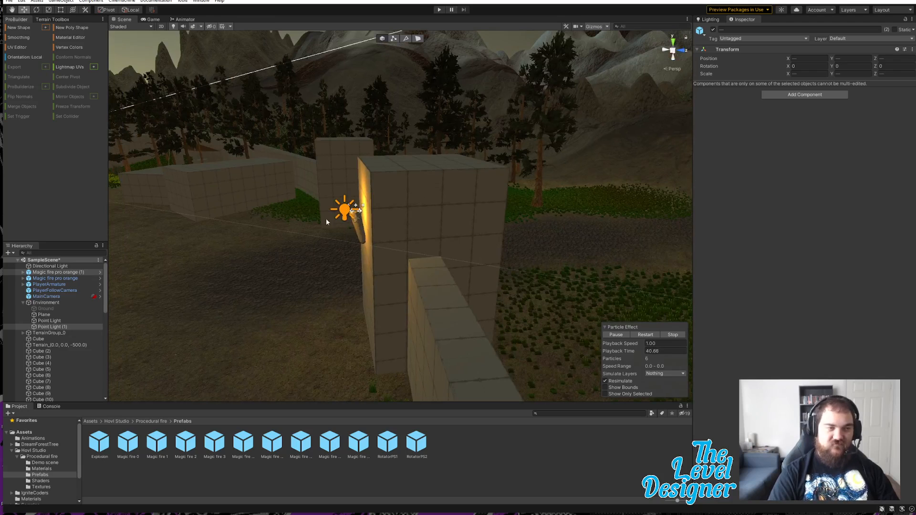
{"action": "left_click", "coordinate": [53, 321]}
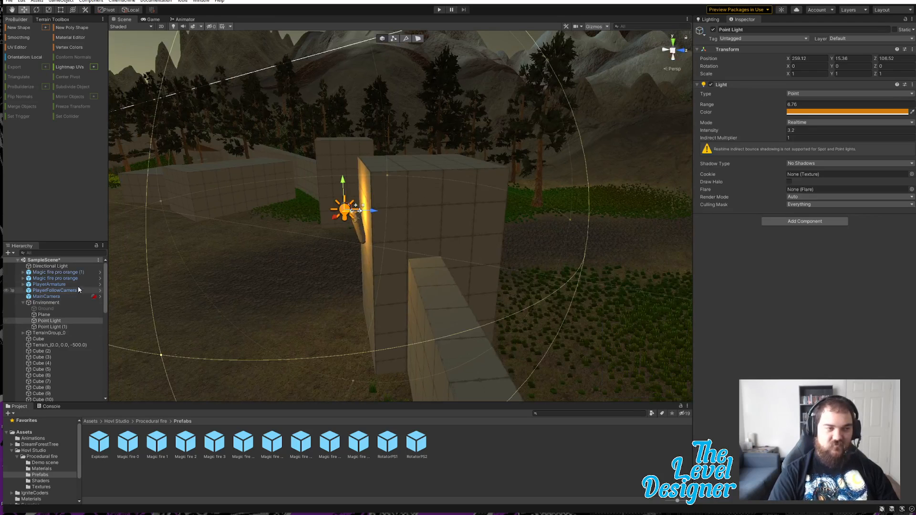
{"action": "left_click", "coordinate": [75, 273], "text": "ctrl"}
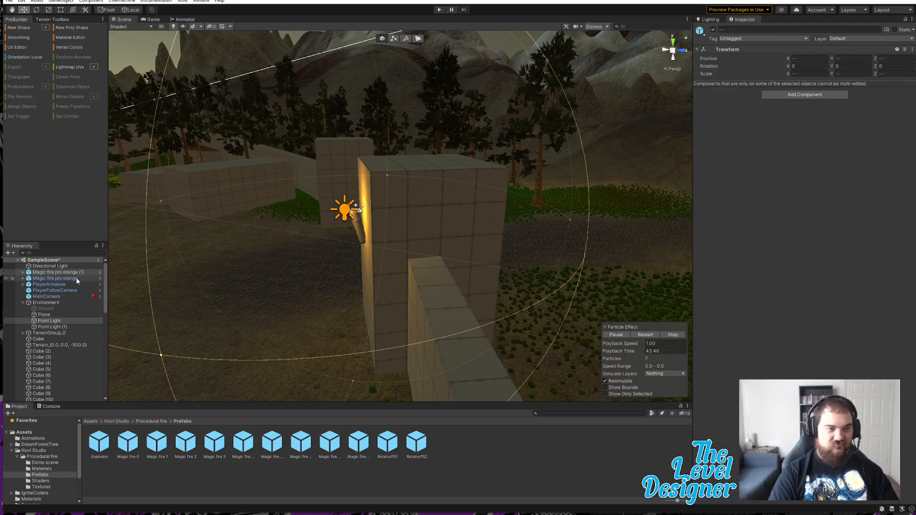
{"action": "left_click", "coordinate": [76, 278]}
{"action": "left_click", "coordinate": [73, 320], "text": "ctrl"}
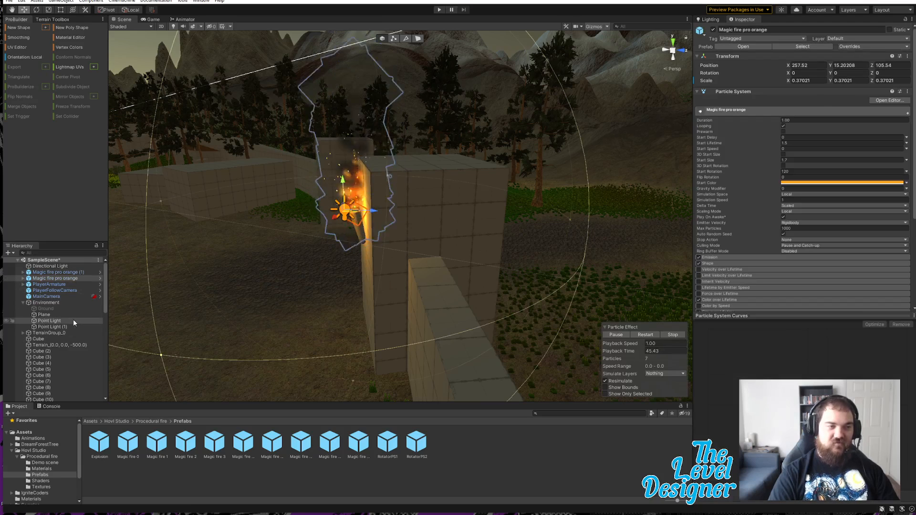
{"action": "mouse_move", "coordinate": [423, 250]}
{"action": "right_mouse_down"}
{"action": "mouse_move", "coordinate": [385, 247]}
{"action": "mouse_move", "coordinate": [421, 248]}
{"action": "right_mouse_up"}
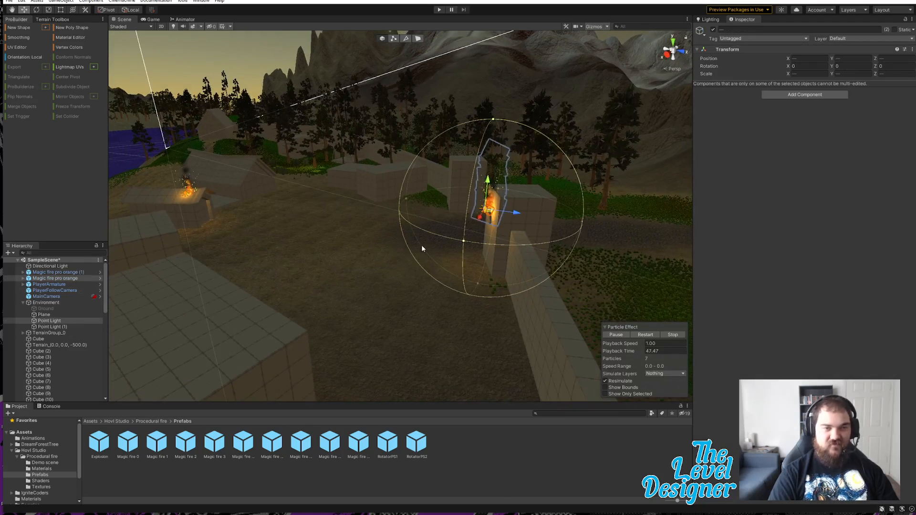
{"action": "left_click_drag", "start_coordinate": [490, 215], "coordinate": [255, 319]}
{"action": "right_click_drag", "start_coordinate": [255, 320], "coordinate": [406, 327]}
- Delete the cylinder torch holder on the wall block
{"action": "left_click", "coordinate": [376, 322]}
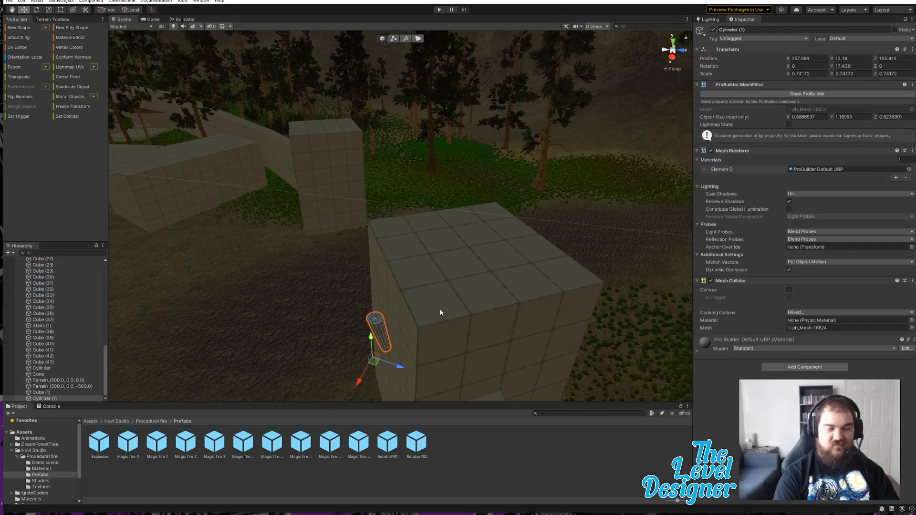
{"action": "right_click", "coordinate": [70, 397]}
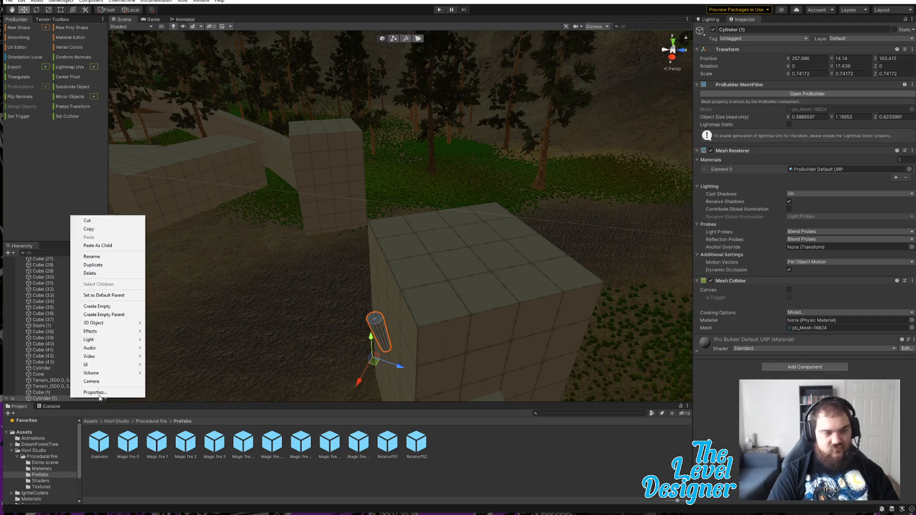
{"action": "left_click", "coordinate": [119, 273]}
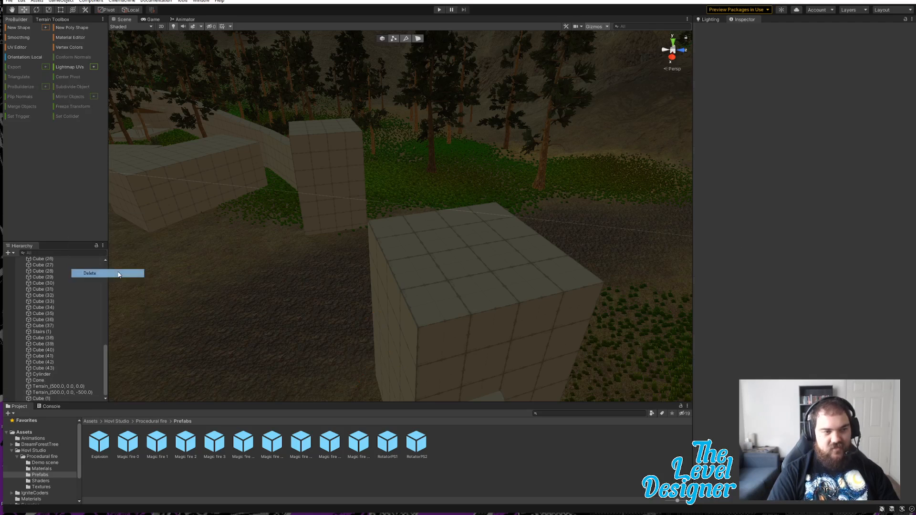
{"action": "left_click", "coordinate": [328, 153]}
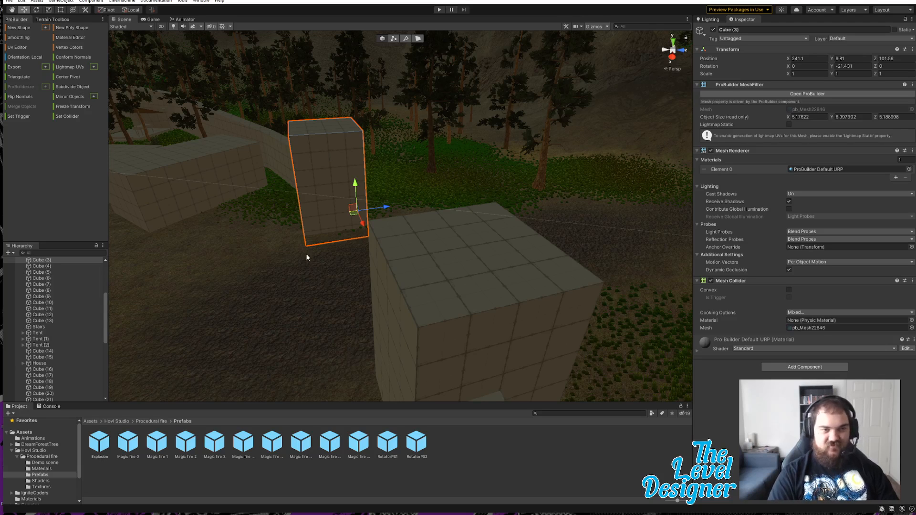
{"action": "left_click", "coordinate": [444, 227]}
{"action": "right_click_drag", "start_coordinate": [444, 227], "coordinate": [396, 89]}
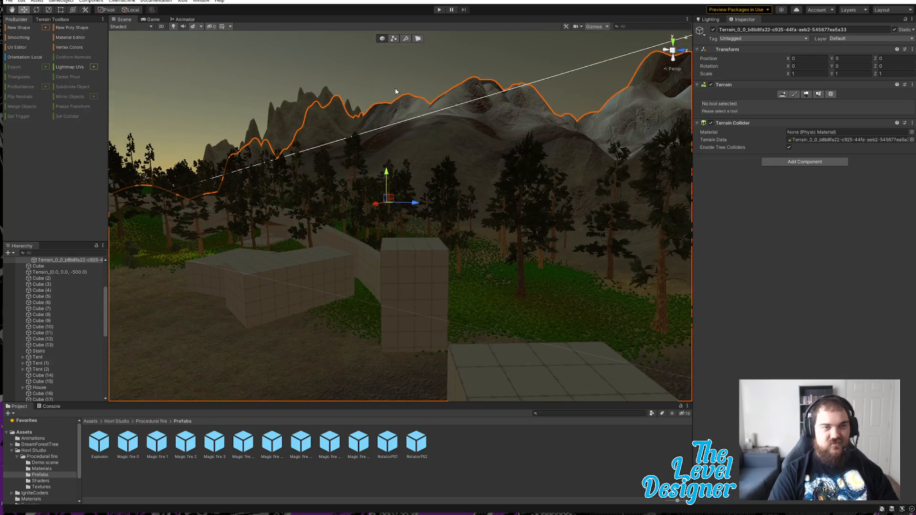
{"action": "left_click", "coordinate": [397, 89]}
{"action": "right_click_drag", "start_coordinate": [504, 174], "coordinate": [238, 244]}
{"action": "scroll", "coordinate": [68, 362], "scroll_direction": "up", "scroll_amount": 3}
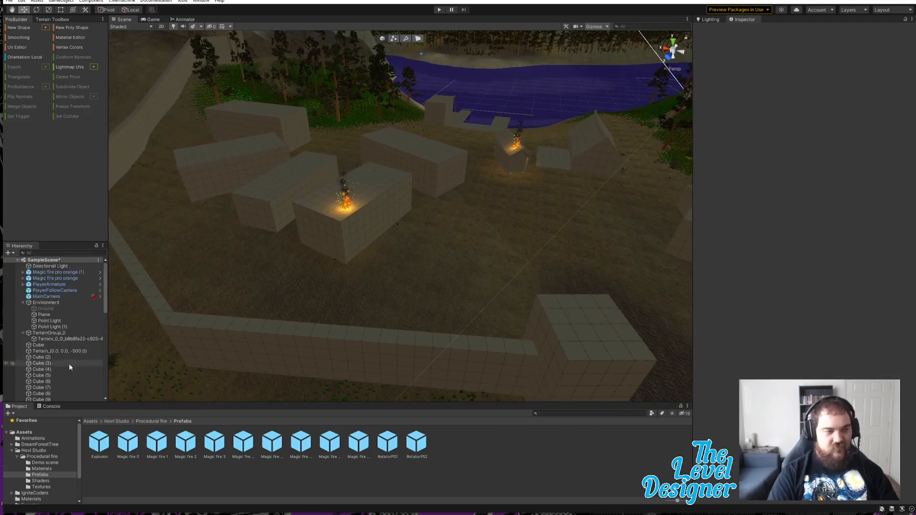
{"action": "left_click", "coordinate": [67, 273]}
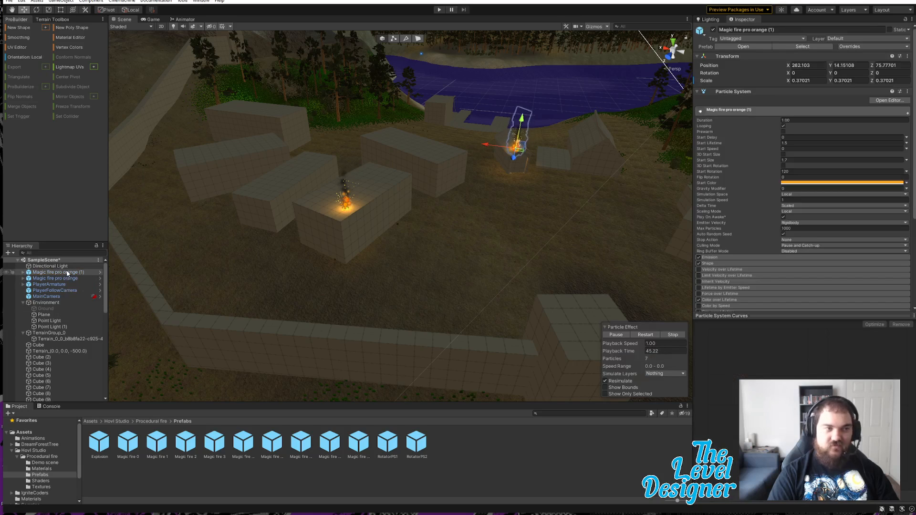
{"action": "right_click", "coordinate": [67, 273]}
{"action": "left_click", "coordinate": [96, 323]}
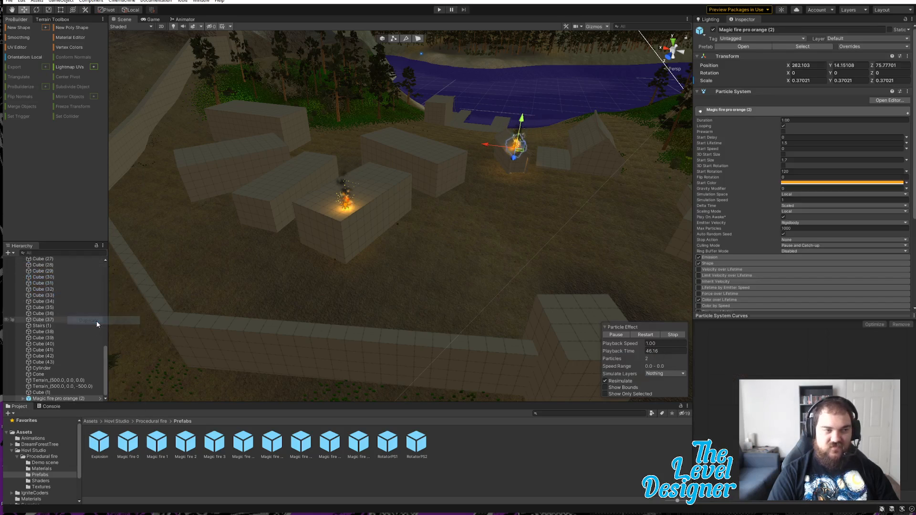
{"action": "scroll", "coordinate": [72, 361], "scroll_direction": "up", "scroll_amount": 10}
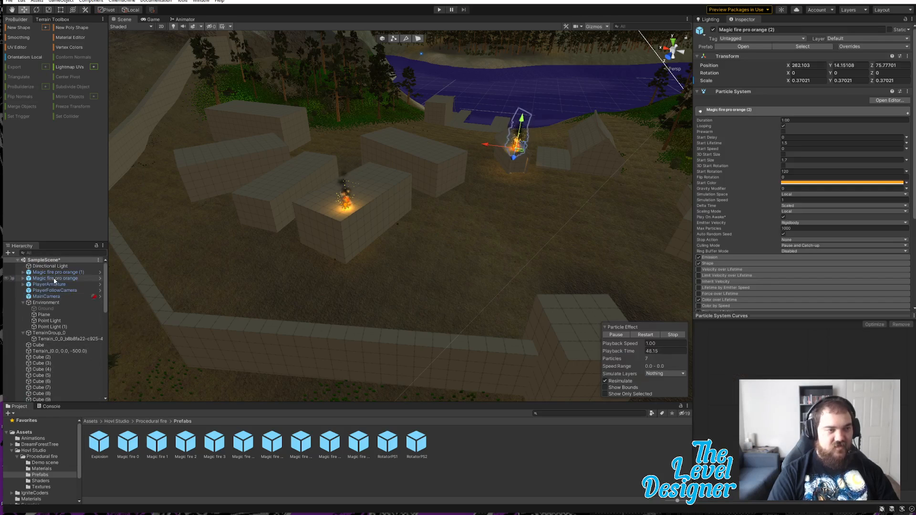
{"action": "right_click", "coordinate": [62, 323]}
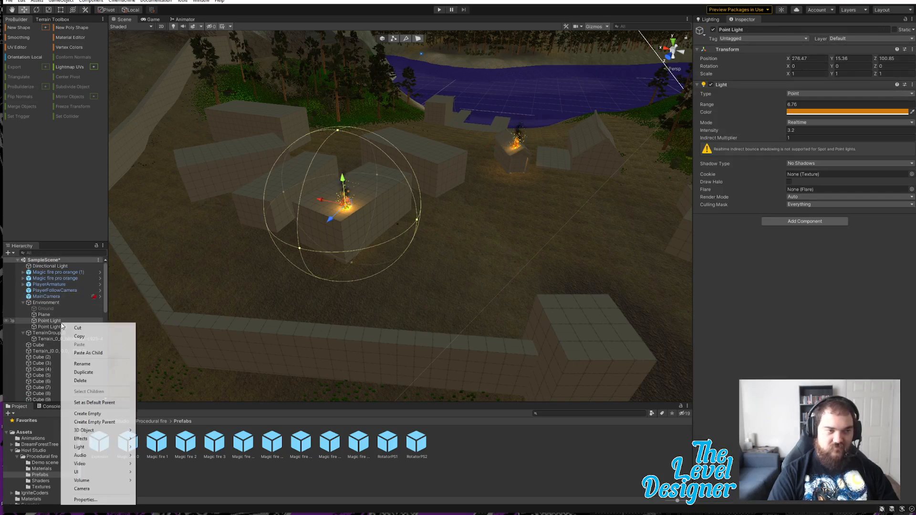
{"action": "left_click", "coordinate": [93, 373]}
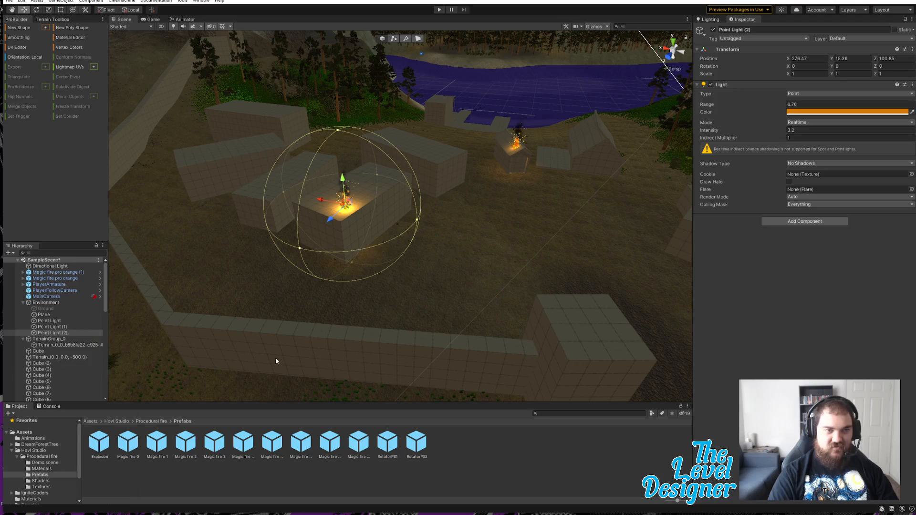
{"action": "left_click", "coordinate": [66, 272]}
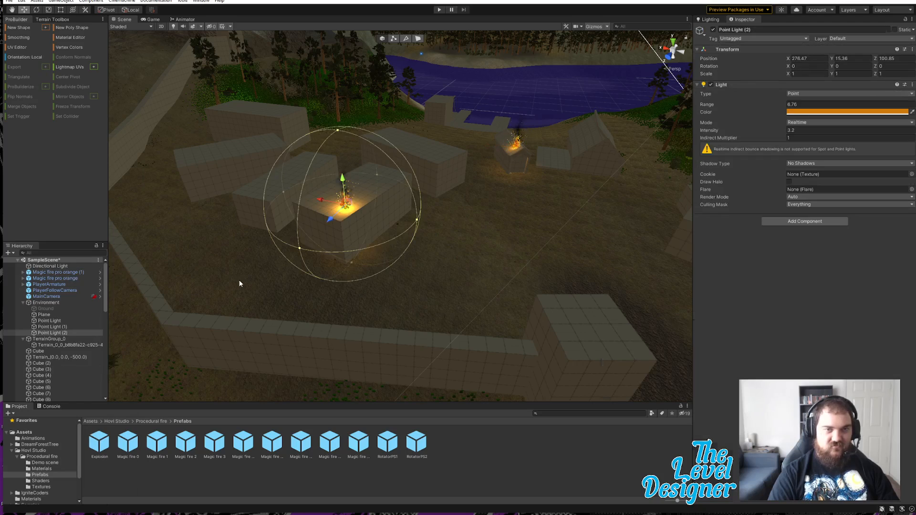
{"action": "key", "text": "ctrl+d"}
{"action": "key", "text": "ctrl+z"}
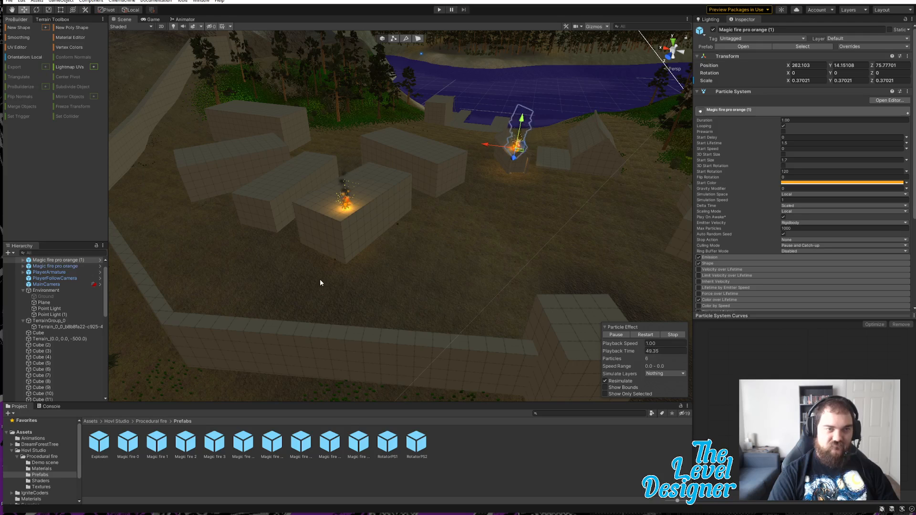
- Duplicate Magic fire pro orange (1) and Point Light (1), the pair on the building near the lake
{"action": "scroll", "coordinate": [50, 355], "scroll_direction": "up", "scroll_amount": 1}
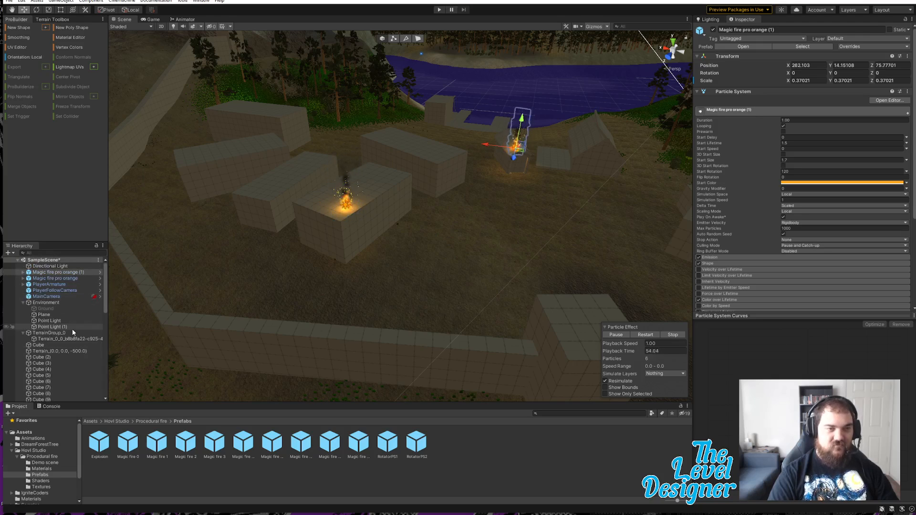
{"action": "right_click", "coordinate": [58, 273]}
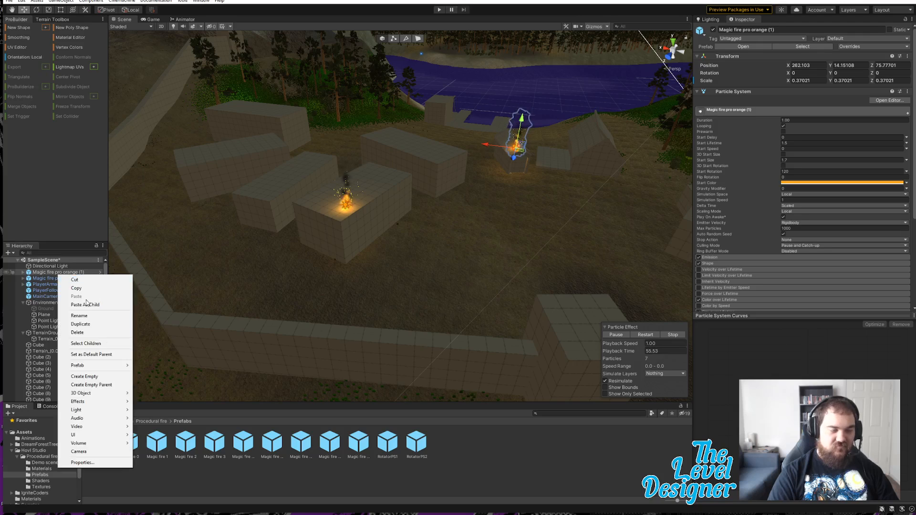
{"action": "left_click", "coordinate": [82, 325]}
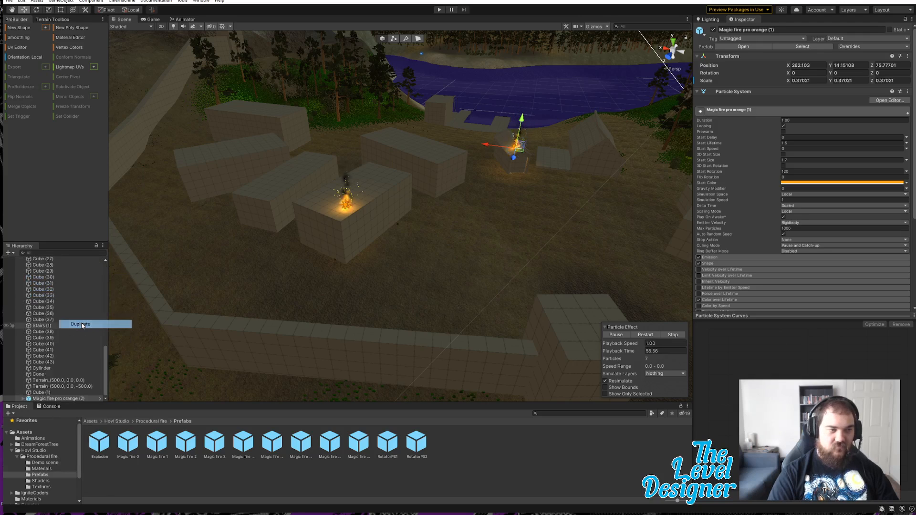
{"action": "scroll", "coordinate": [86, 349], "scroll_direction": "up", "scroll_amount": 10}
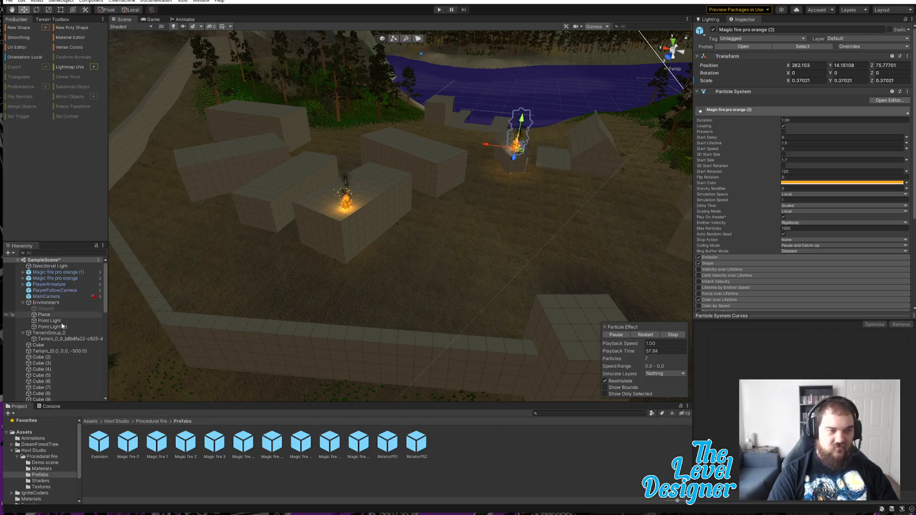
{"action": "left_click", "coordinate": [58, 327]}
{"action": "right_click", "coordinate": [59, 327]}
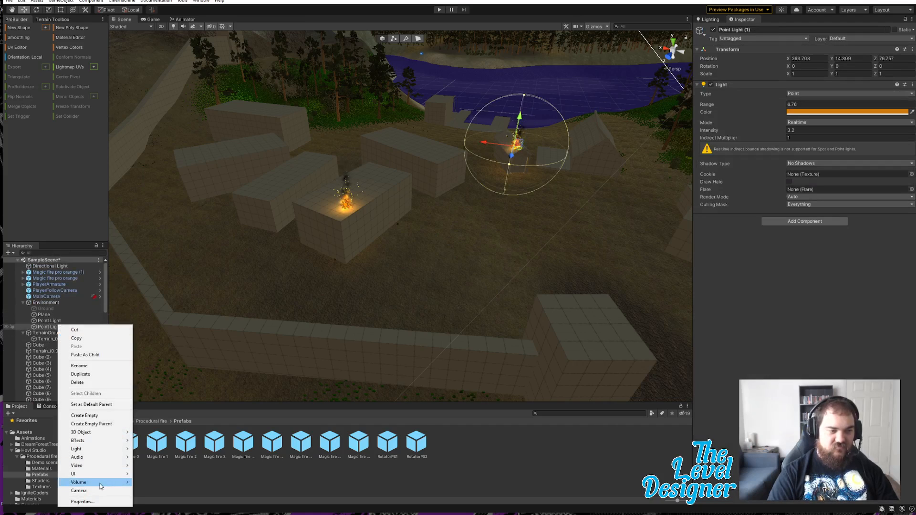
{"action": "left_click", "coordinate": [80, 374]}
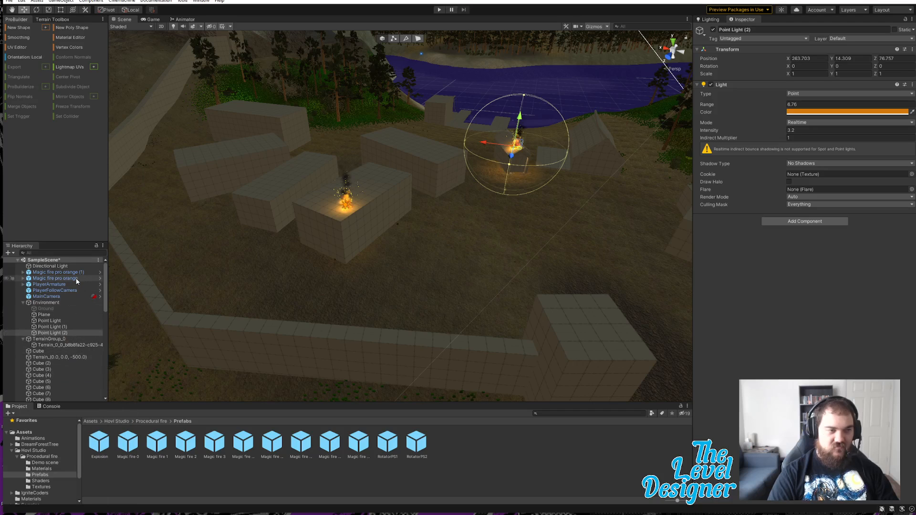
- Reorder the newest fire copy directly below the Directional Light in the hierarchy and select it together with the newest point light copy
{"action": "scroll", "coordinate": [84, 329], "scroll_direction": "down", "scroll_amount": 2}
{"action": "scroll", "coordinate": [76, 372], "scroll_direction": "down", "scroll_amount": 15}
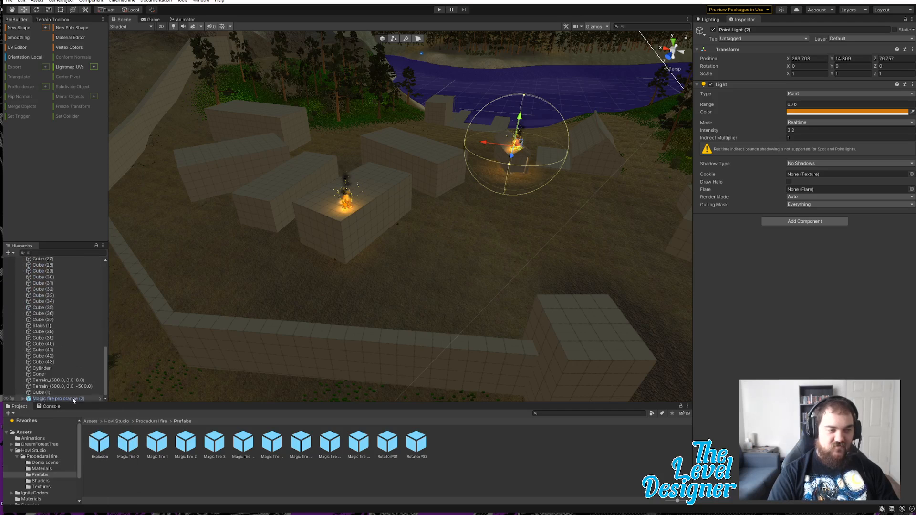
{"action": "left_click_drag", "start_coordinate": [70, 398], "coordinate": [65, 269]}
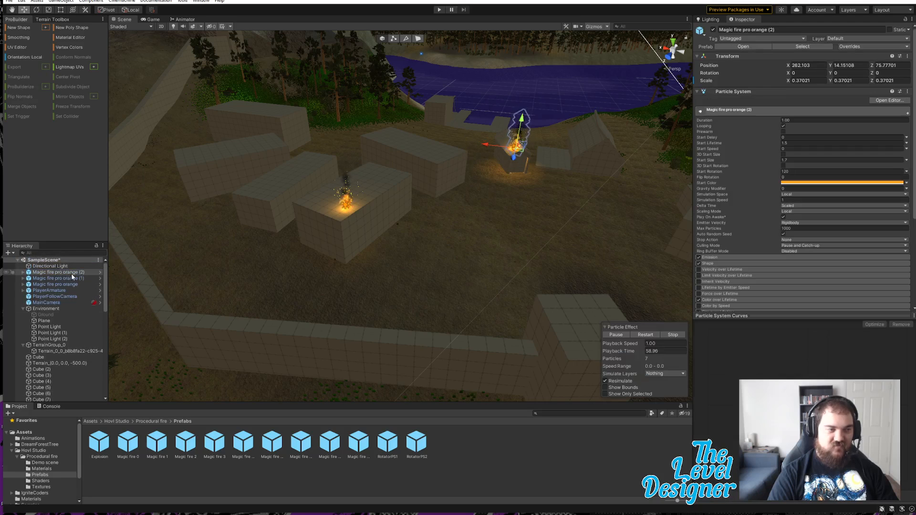
{"action": "left_click", "coordinate": [69, 339], "text": "ctrl"}
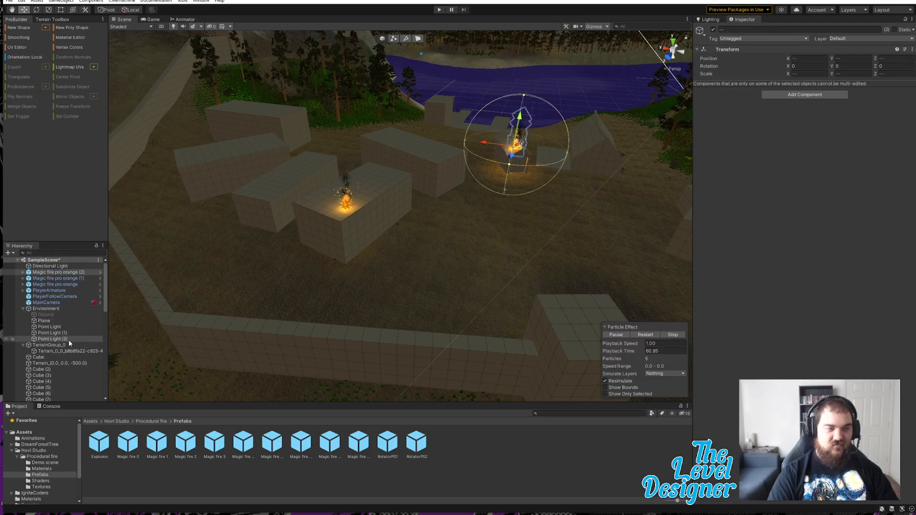
- Move the selected fire and point light to the forest camp and place them over the round campfire base between the tents
{"action": "left_click_drag", "start_coordinate": [595, 196], "coordinate": [161, 167], "text": "alt"}
{"action": "left_click_drag", "start_coordinate": [267, 193], "coordinate": [432, 233], "text": "alt"}
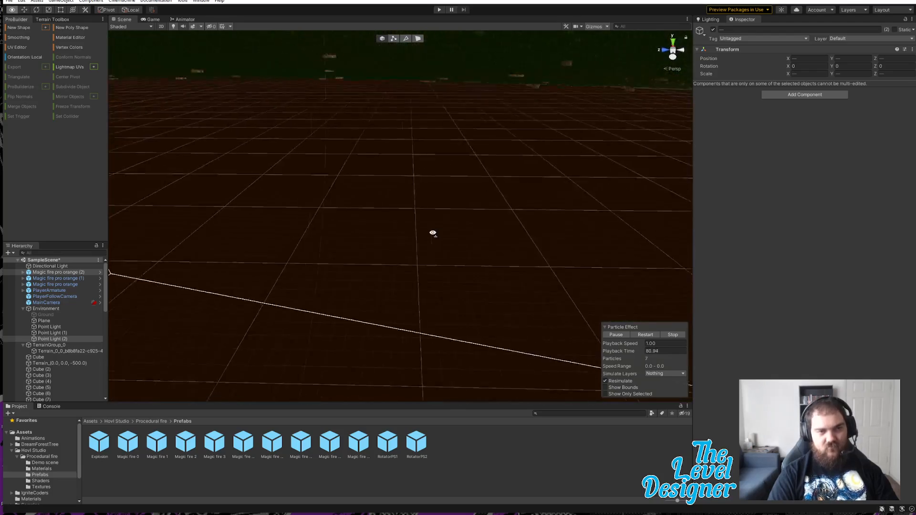
{"action": "key", "text": "f"}
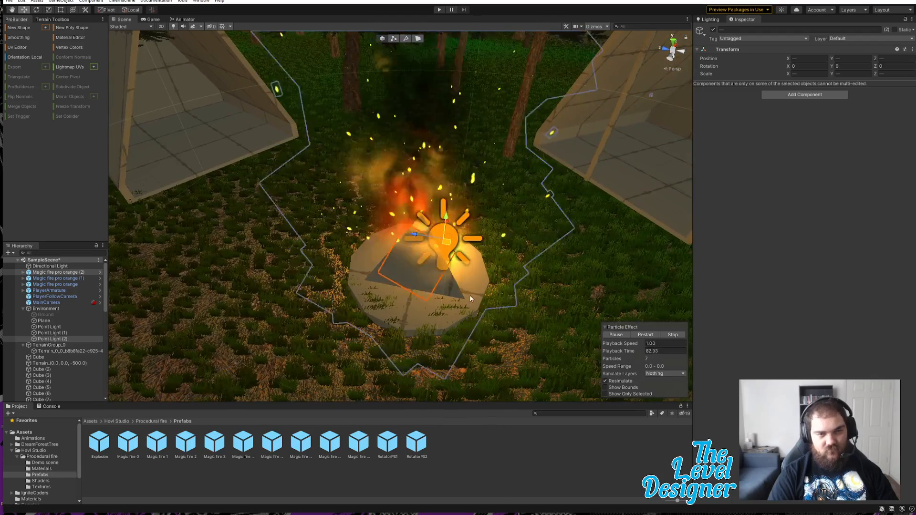
{"action": "mouse_move", "coordinate": [446, 241]}
{"action": "left_mouse_down"}
{"action": "mouse_move", "coordinate": [436, 236]}
{"action": "mouse_move", "coordinate": [418, 255]}
{"action": "mouse_move", "coordinate": [432, 248]}
{"action": "left_mouse_up"}
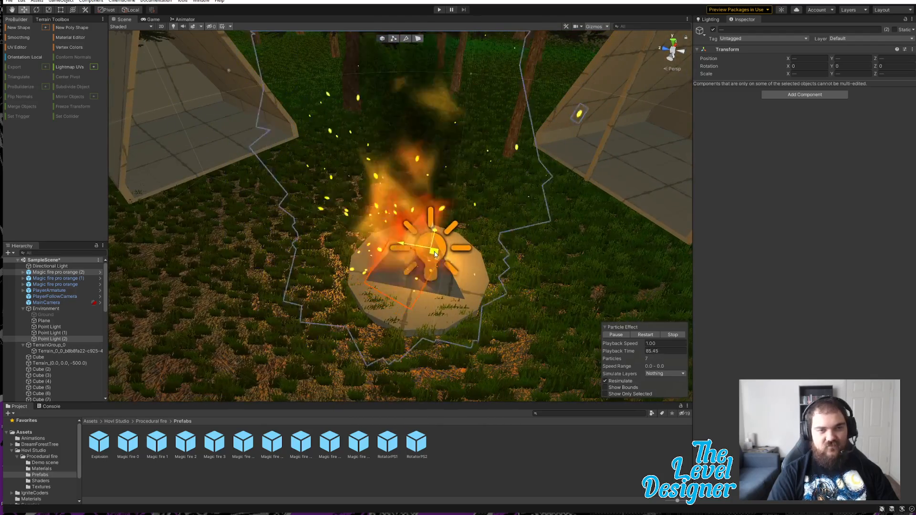
- Raise the campfire's Point Light (2) to an intensity of 5.03 and enlarge its range
{"action": "left_click", "coordinate": [64, 339]}
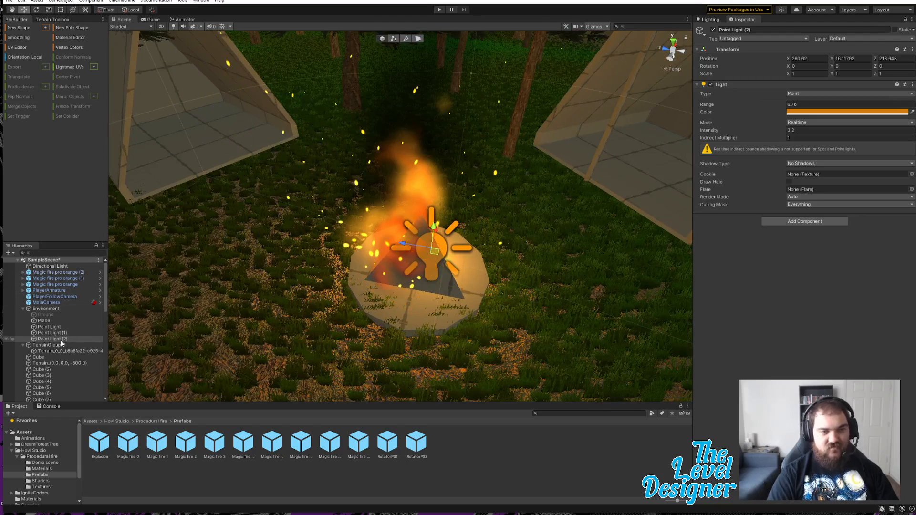
{"action": "left_click", "coordinate": [826, 94]}
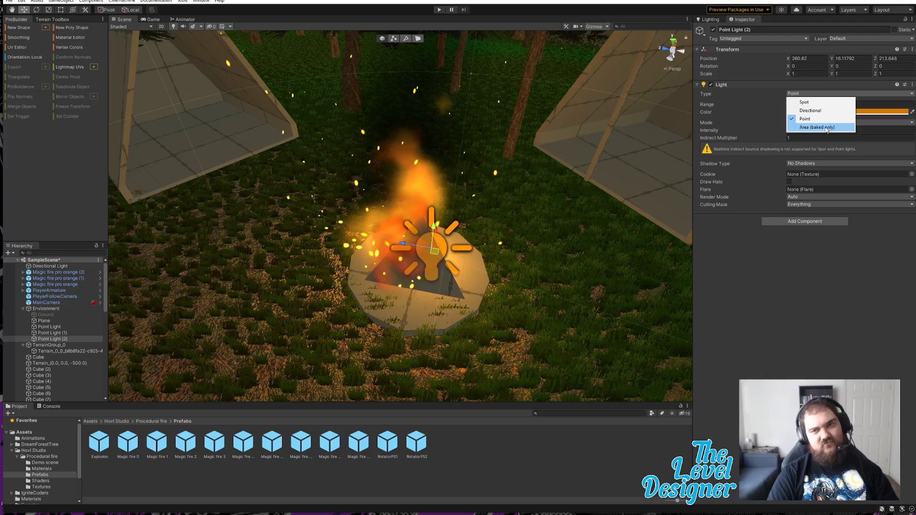
{"action": "left_click", "coordinate": [803, 264]}
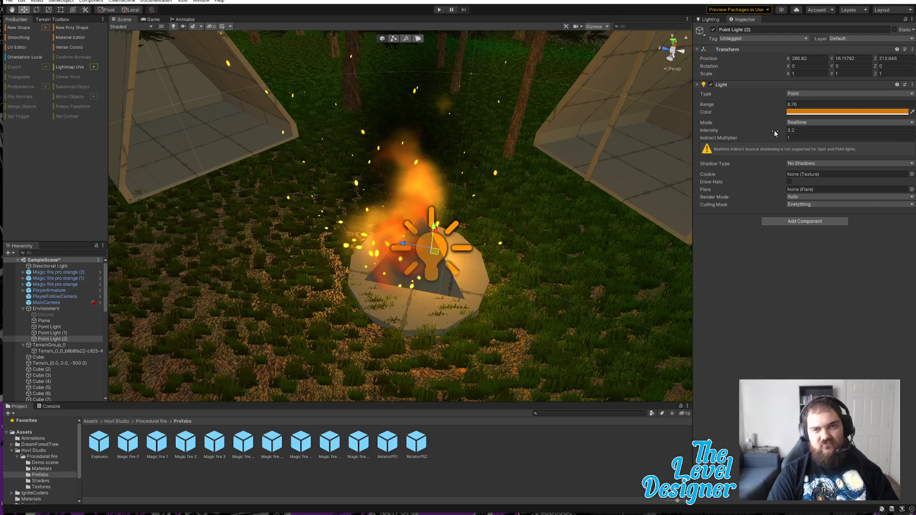
{"action": "left_click_drag", "start_coordinate": [774, 132], "coordinate": [801, 131]}
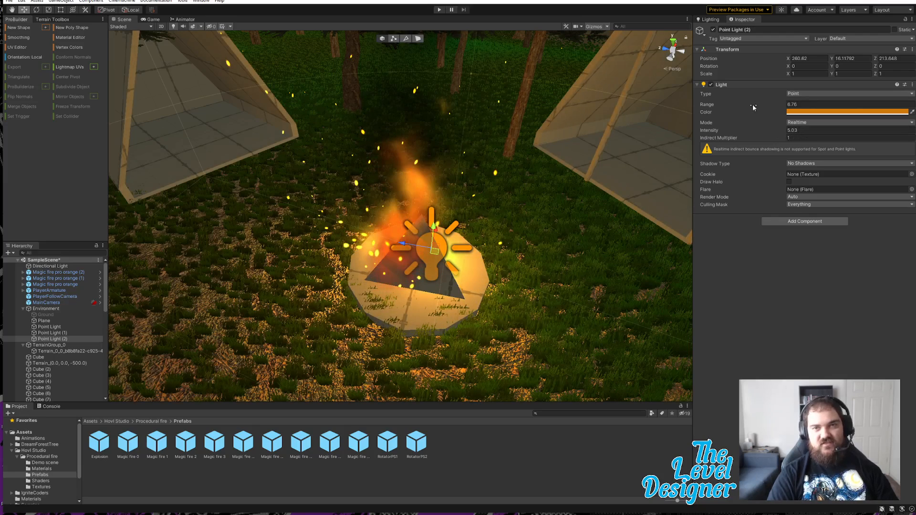
{"action": "left_click_drag", "start_coordinate": [752, 104], "coordinate": [814, 104]}
{"action": "scroll", "coordinate": [597, 201], "scroll_direction": "down", "scroll_amount": 5}
{"action": "left_click_drag", "start_coordinate": [597, 202], "coordinate": [488, 209], "text": "alt"}
{"action": "key", "text": "d"}
{"action": "right_click_drag", "start_coordinate": [488, 210], "coordinate": [433, 204]}
{"action": "key", "text": "w"}
- Examine the Emission module and the remaining particle settings of the campfire effect, Magic fire pro orange (2)
{"action": "left_click", "coordinate": [80, 274]}
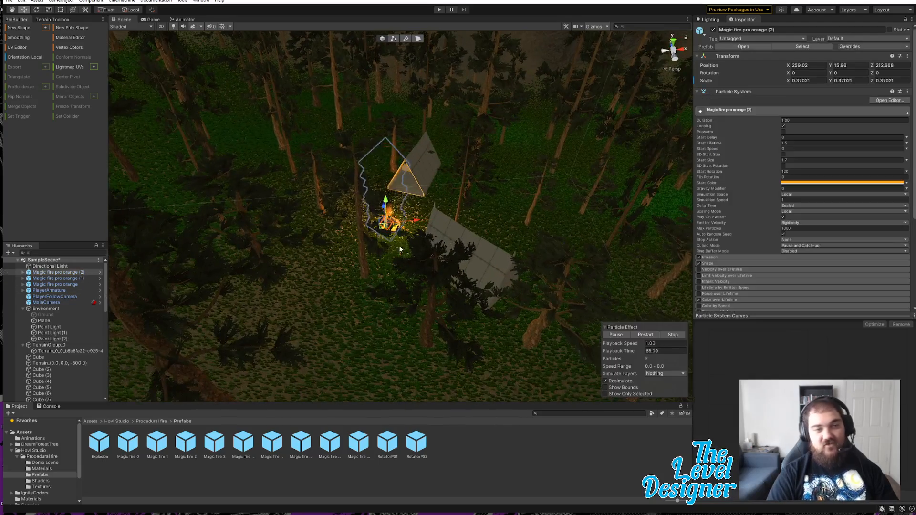
{"action": "left_click_drag", "start_coordinate": [477, 248], "coordinate": [509, 207], "text": "alt"}
{"action": "scroll", "coordinate": [509, 206], "scroll_direction": "up", "scroll_amount": 4}
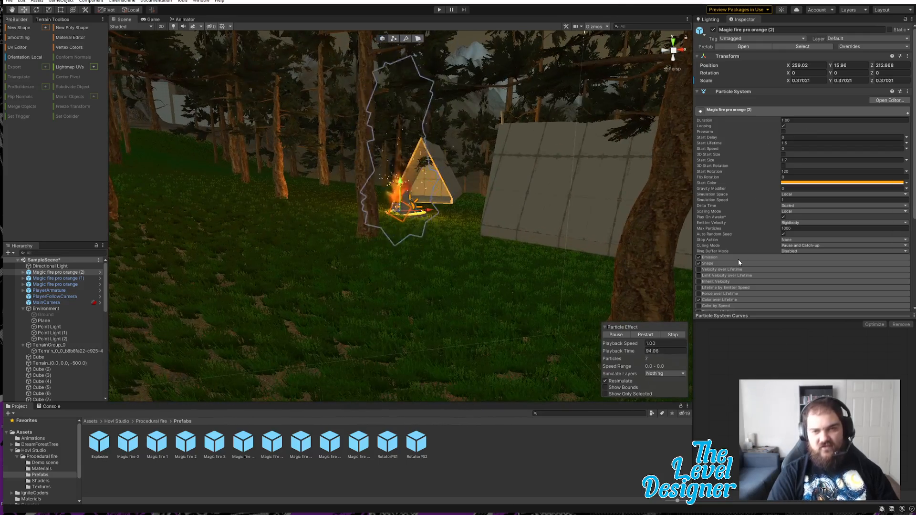
{"action": "left_click", "coordinate": [725, 258]}
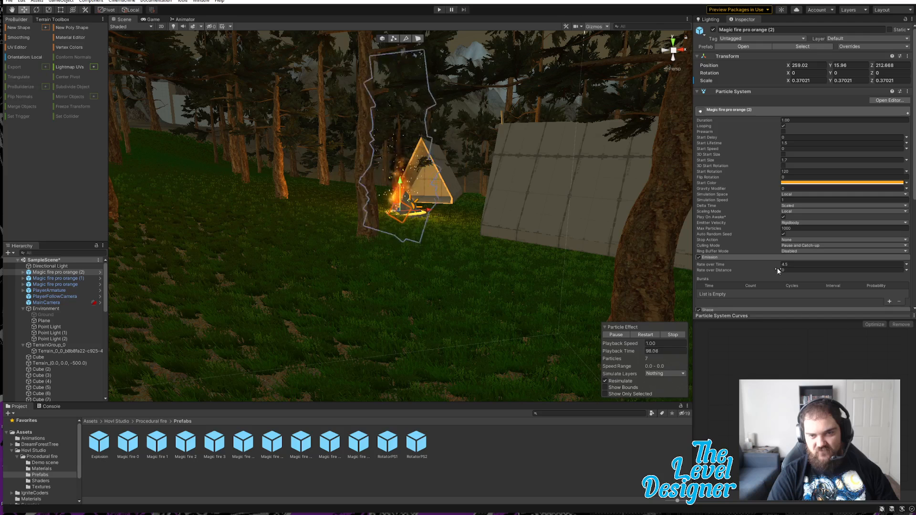
{"action": "scroll", "coordinate": [758, 290], "scroll_direction": "down", "scroll_amount": 5}
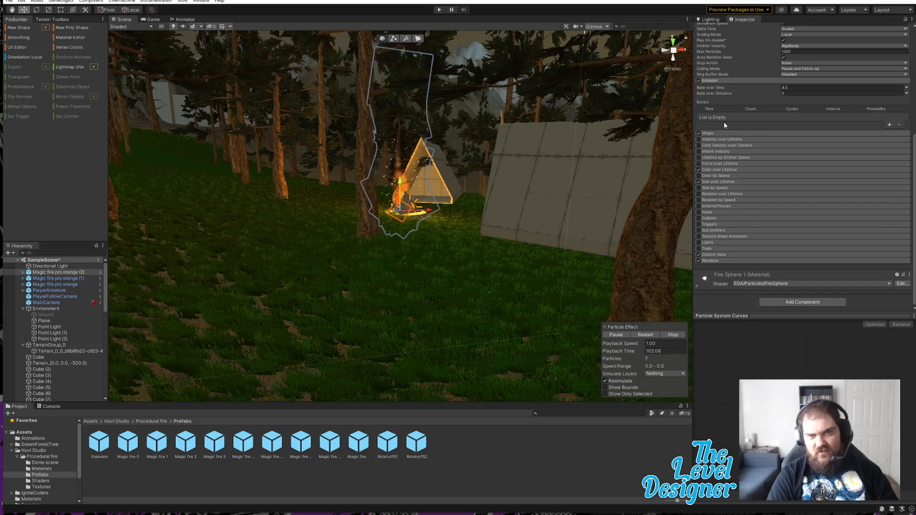
{"action": "scroll", "coordinate": [751, 137], "scroll_direction": "up", "scroll_amount": 4}
{"action": "scroll", "coordinate": [747, 122], "scroll_direction": "down", "scroll_amount": 3}
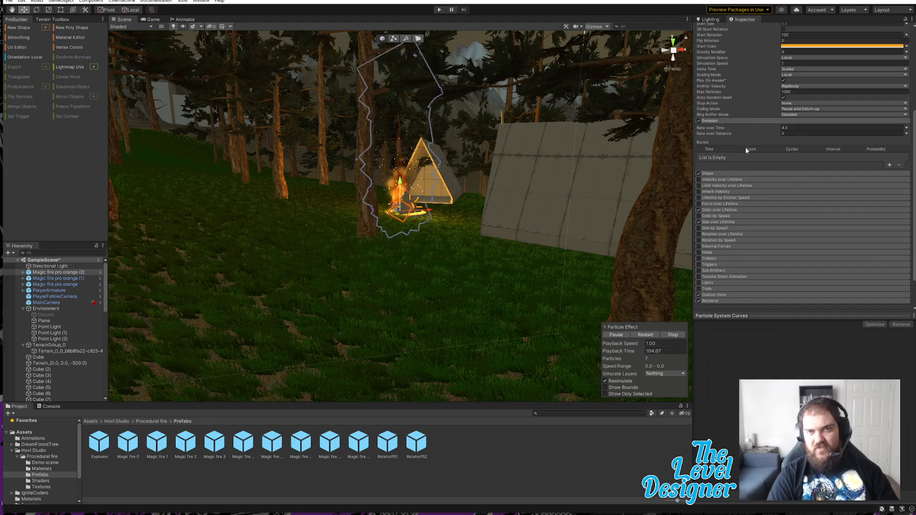
{"action": "scroll", "coordinate": [758, 162], "scroll_direction": "up", "scroll_amount": 3}
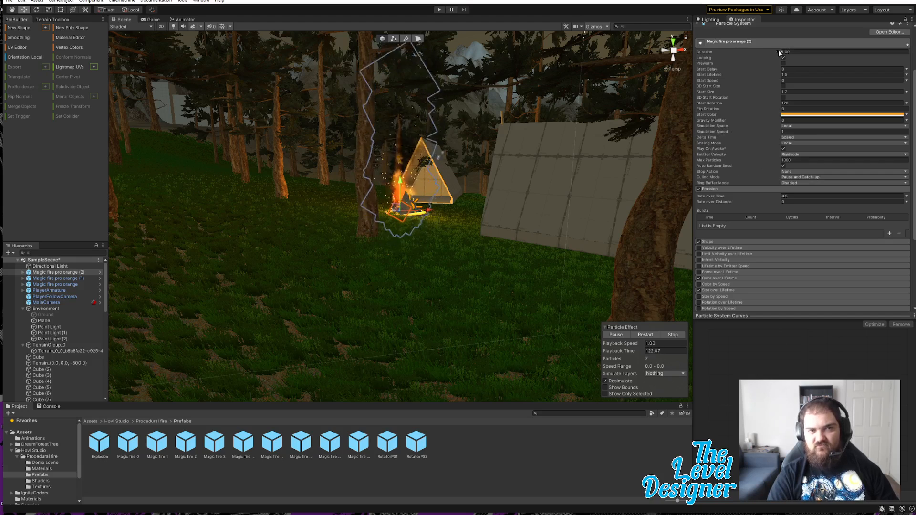
- Try a longer duration on the campfire's particle system and undo the change
{"action": "left_click_drag", "start_coordinate": [777, 49], "coordinate": [806, 47]}
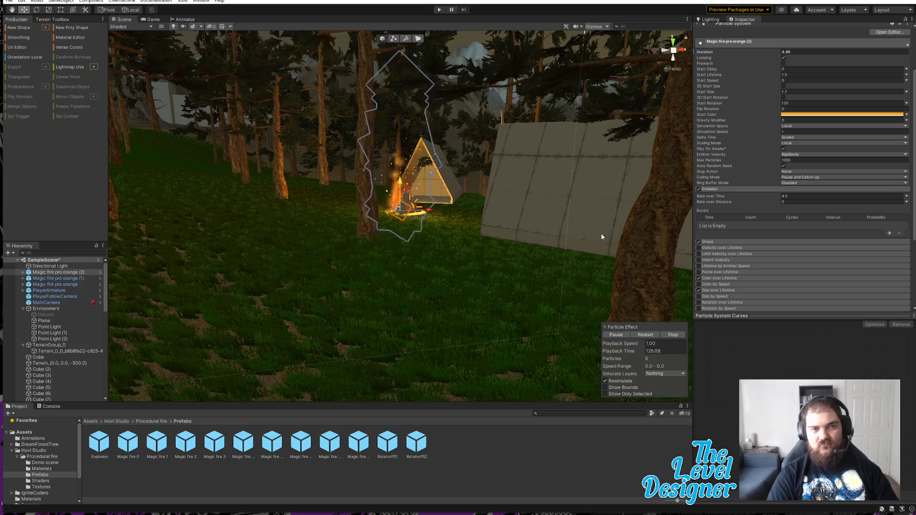
{"action": "right_click_drag", "start_coordinate": [600, 233], "coordinate": [574, 183]}
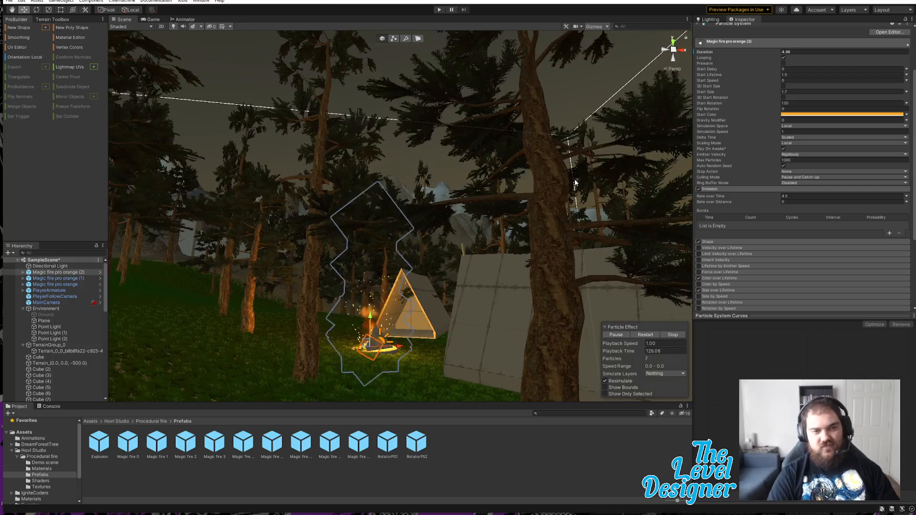
{"action": "key", "text": "ctrl+z"}
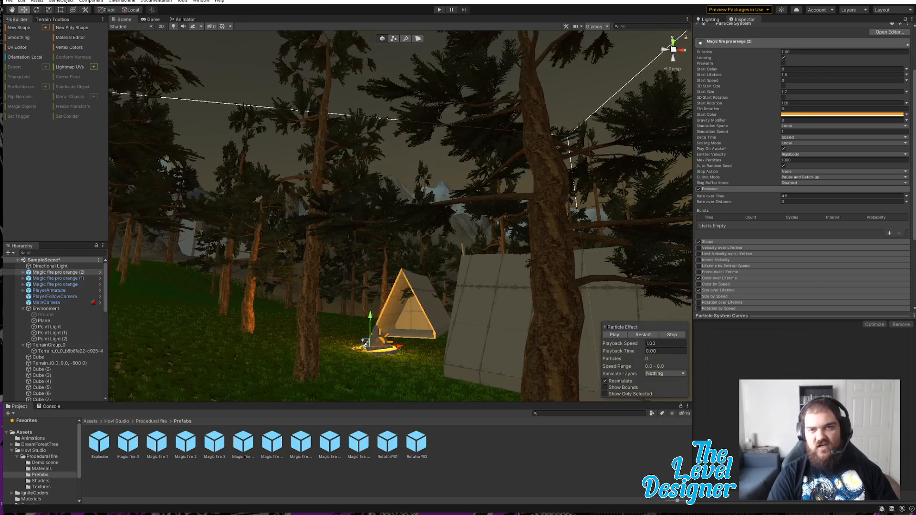
- Inspect the campfire's Size over Lifetime, Color over Lifetime and Renderer particle settings
{"action": "left_click", "coordinate": [733, 289]}
{"action": "scroll", "coordinate": [762, 262], "scroll_direction": "down", "scroll_amount": 5}
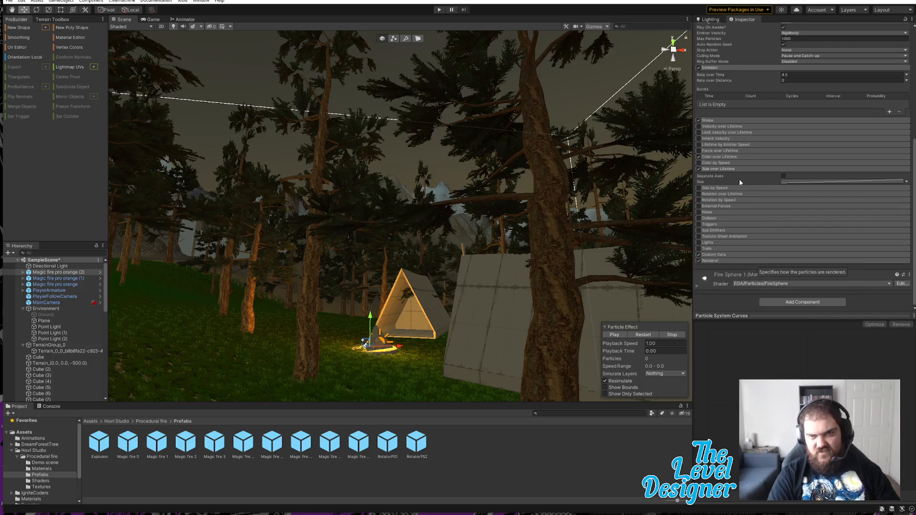
{"action": "left_click", "coordinate": [742, 156]}
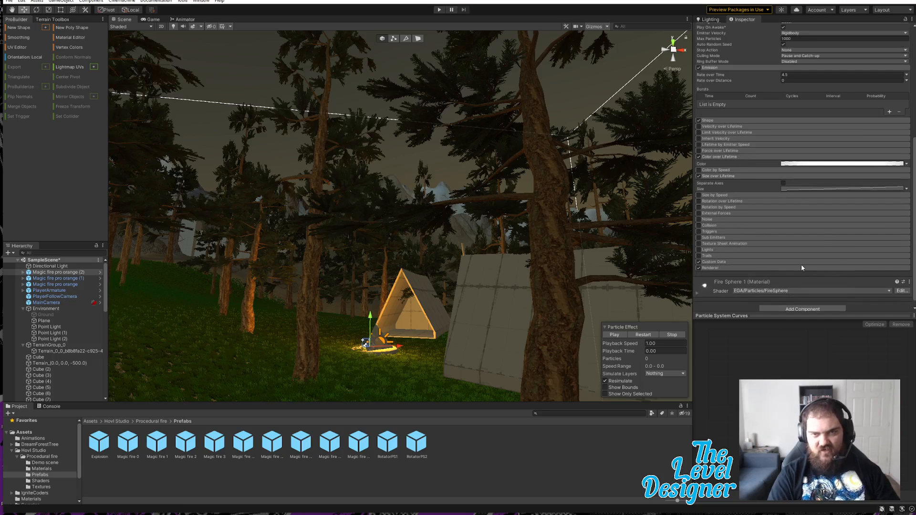
{"action": "left_click", "coordinate": [727, 267]}
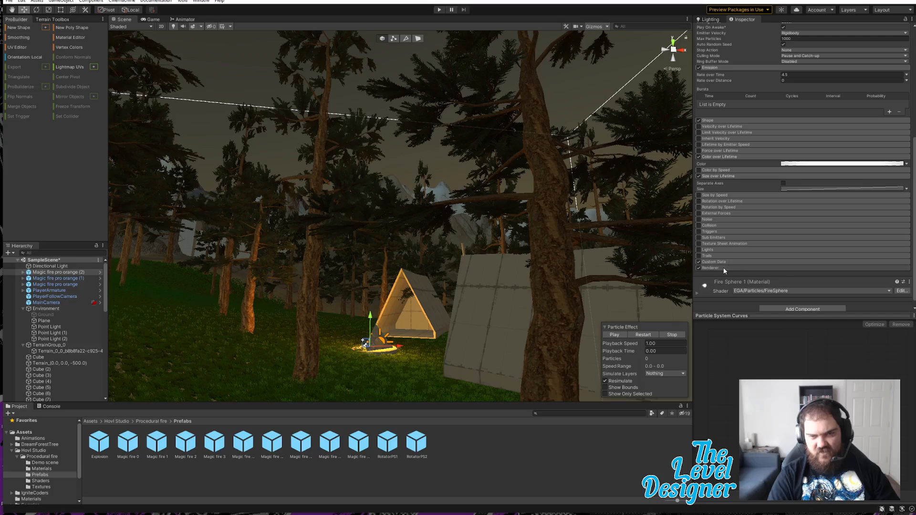
{"action": "scroll", "coordinate": [802, 250], "scroll_direction": "down", "scroll_amount": 5}
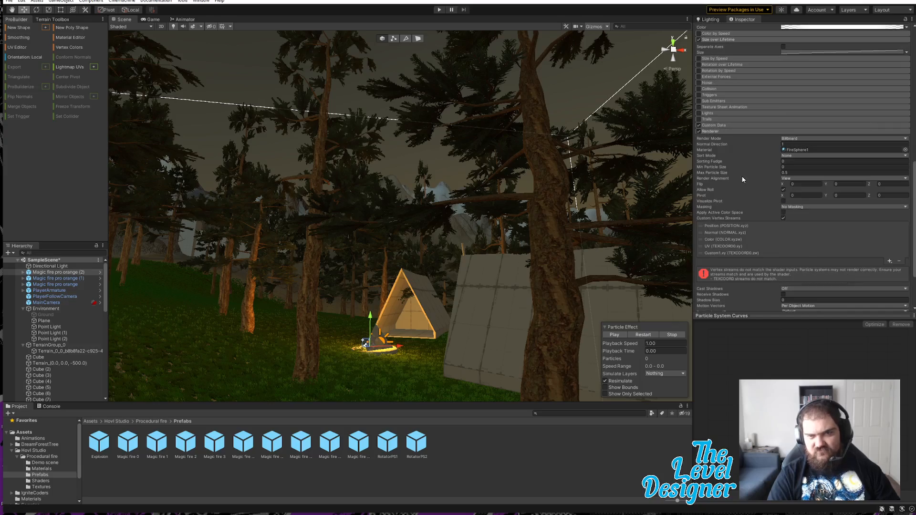
- Select the terrain around the forest camp and set up its Set Height sculpting tool with the soft round brush
{"action": "right_click_drag", "start_coordinate": [661, 254], "coordinate": [474, 302]}
{"action": "left_click", "coordinate": [450, 321]}
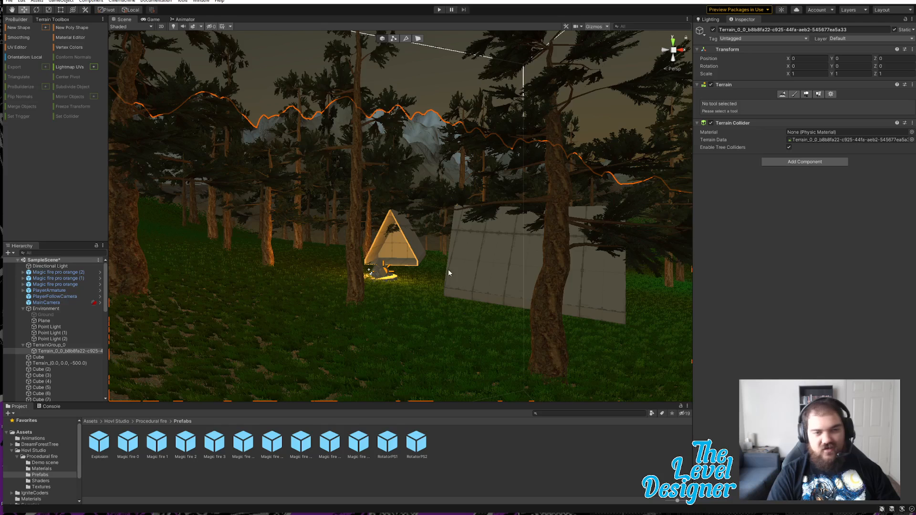
{"action": "scroll", "coordinate": [486, 295], "scroll_direction": "up", "scroll_amount": 3}
{"action": "left_click", "coordinate": [795, 94]}
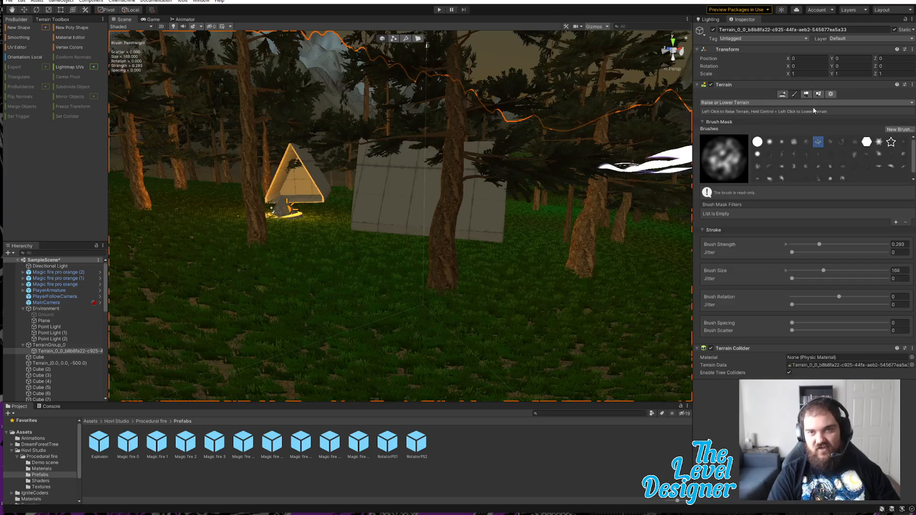
{"action": "left_click", "coordinate": [742, 105]}
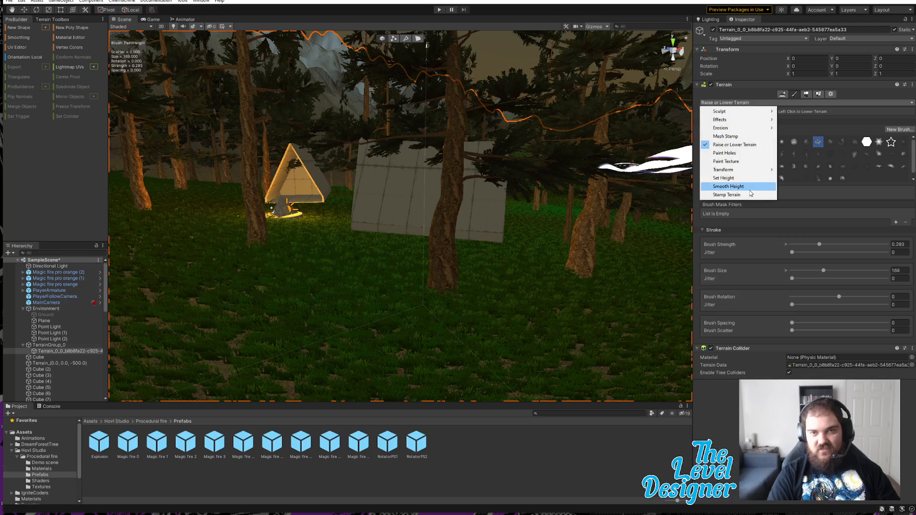
{"action": "left_click", "coordinate": [725, 178]}
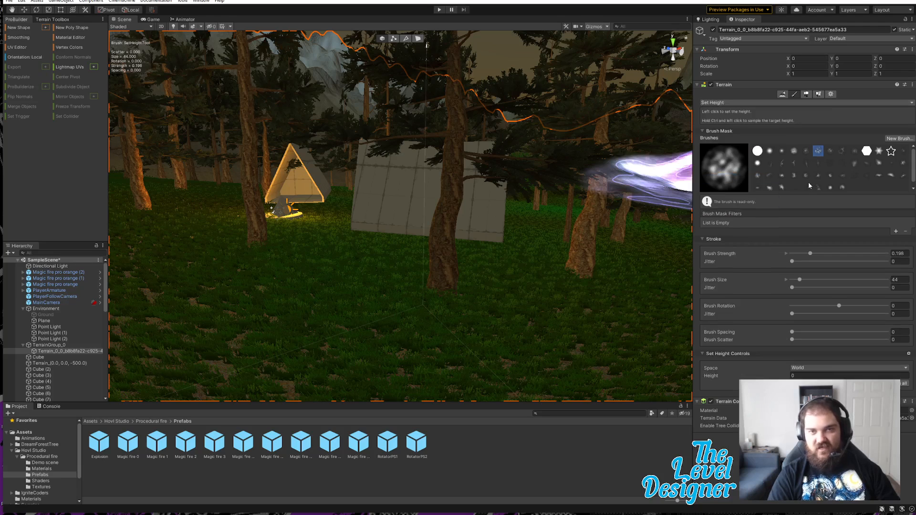
{"action": "left_click", "coordinate": [769, 152]}
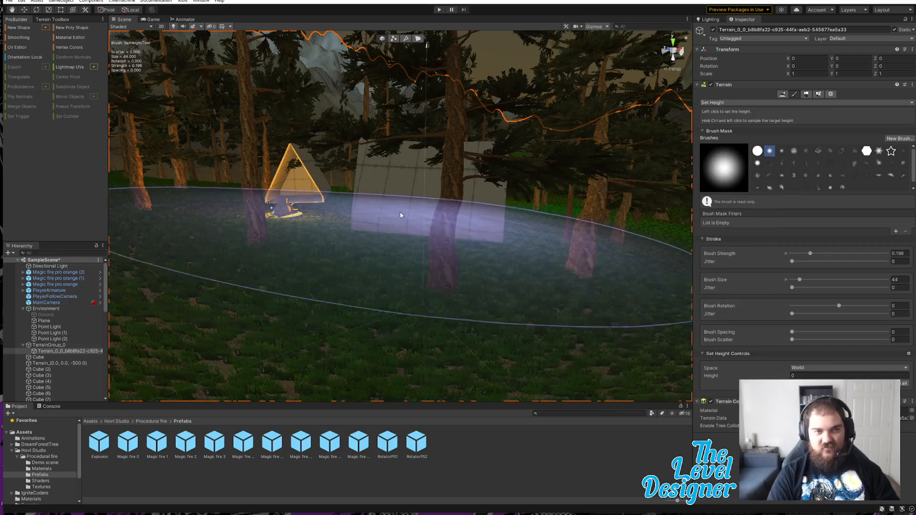
- Lower the Set Height brush strength to 0.023 and save the scene
{"action": "right_click_drag", "start_coordinate": [389, 208], "coordinate": [396, 222]}
{"action": "key", "text": "e"}
{"action": "right_click_drag", "start_coordinate": [456, 241], "coordinate": [443, 219]}
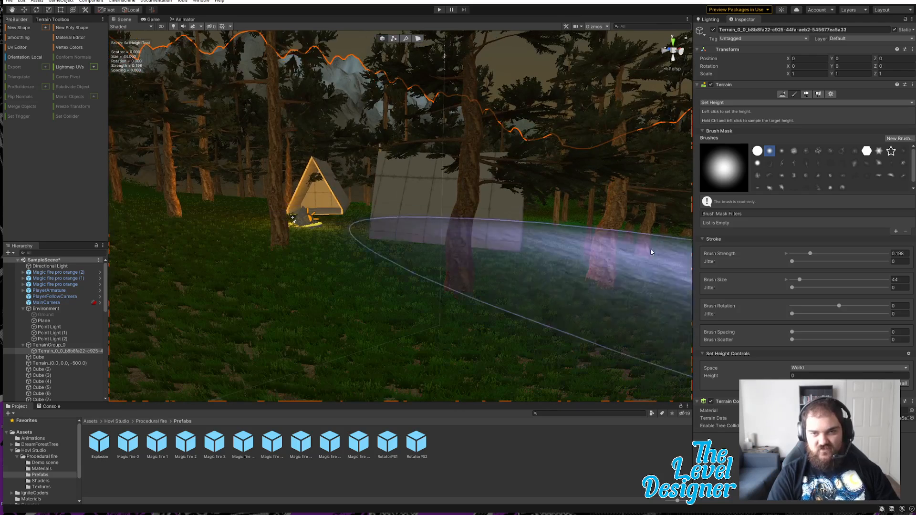
{"action": "left_click_drag", "start_coordinate": [810, 255], "coordinate": [797, 255]}
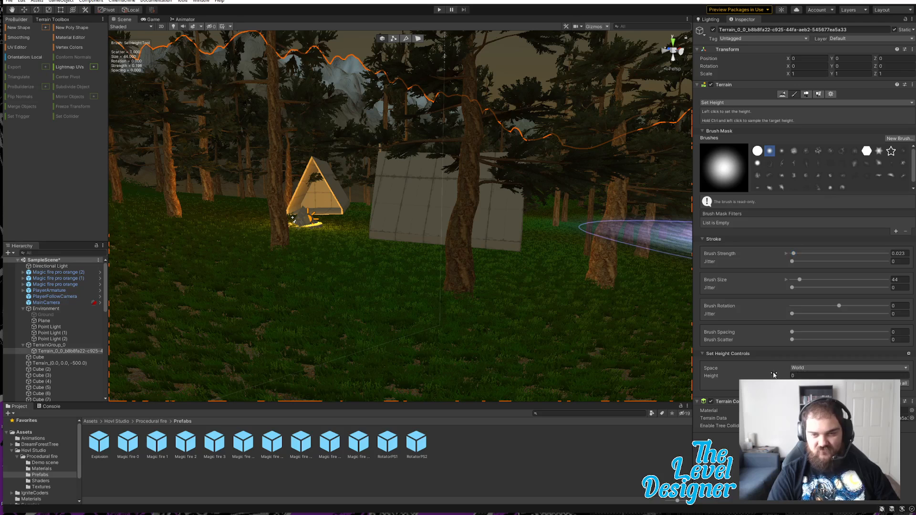
{"action": "left_click", "coordinate": [799, 375]}
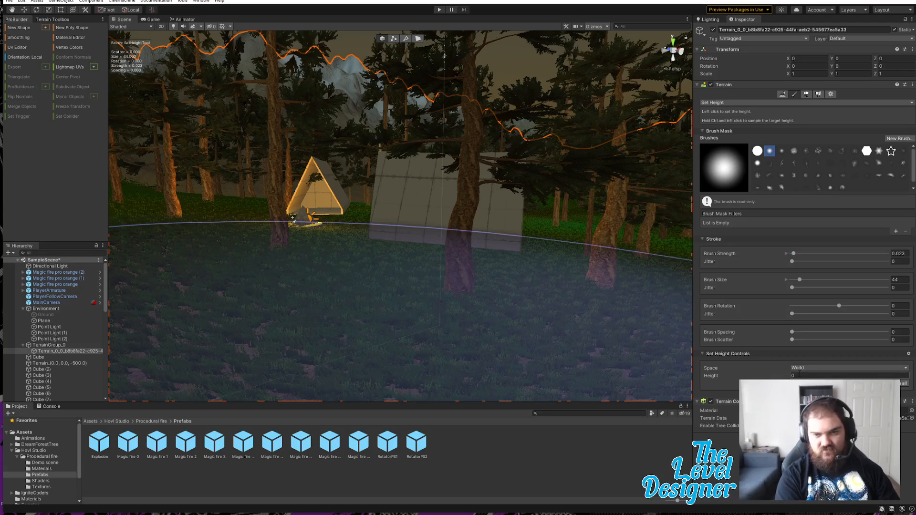
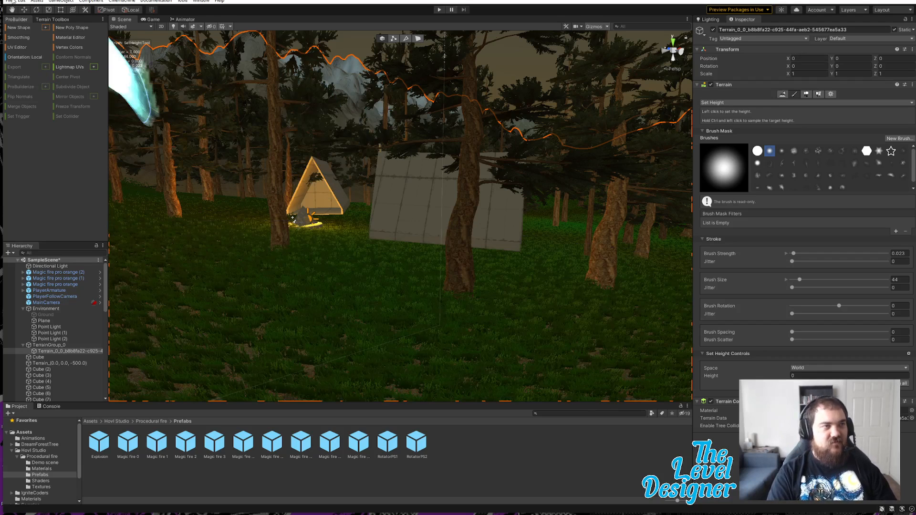
{"action": "left_click", "coordinate": [8, 1]}
{"action": "left_click", "coordinate": [30, 37]}
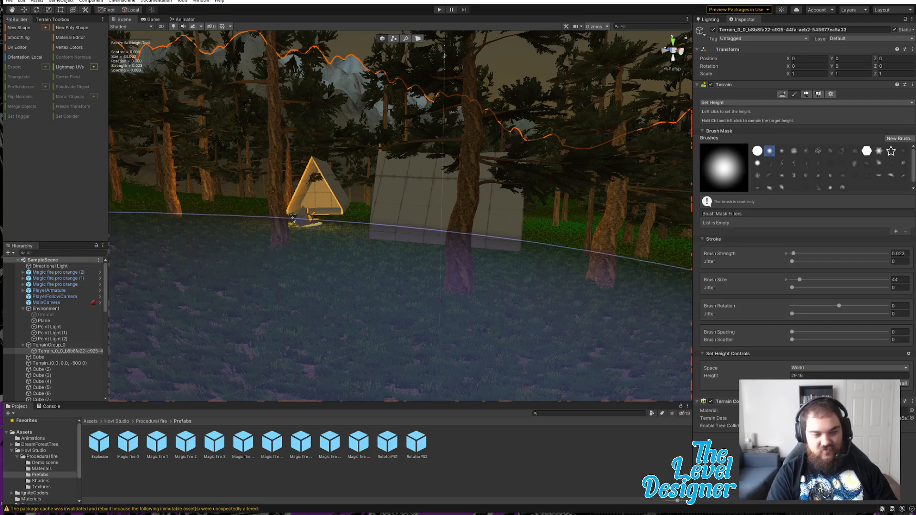
{"action": "key", "text": "super"}
{"action": "type", "text": "f"}
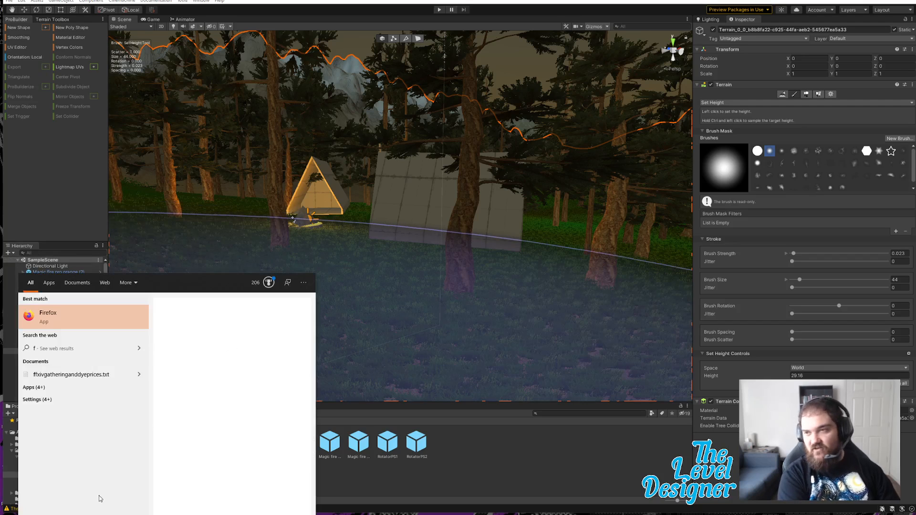
{"action": "type", "text": "jsndfjsdnfjsndjsndf"}
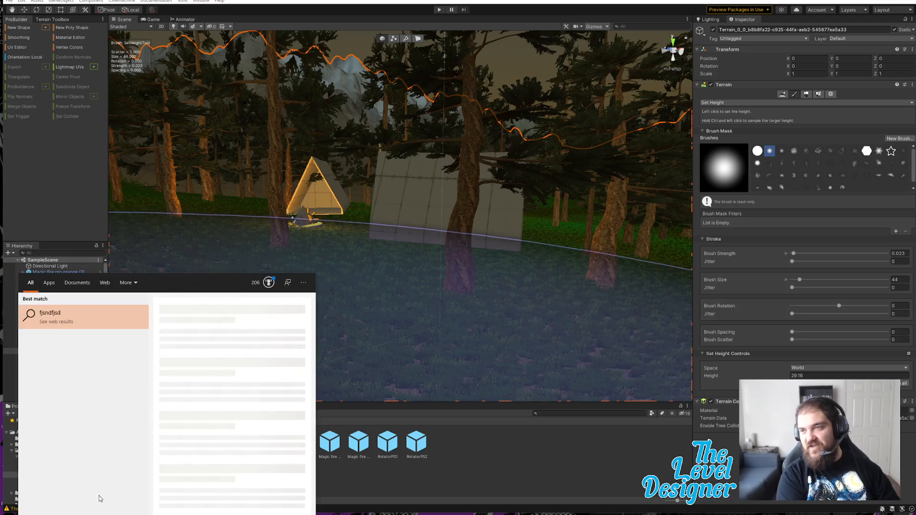
{"action": "key", "text": "BackSpace"}
{"action": "key", "text": "BackSpace"}
{"action": "key", "text": "BackSpace"}
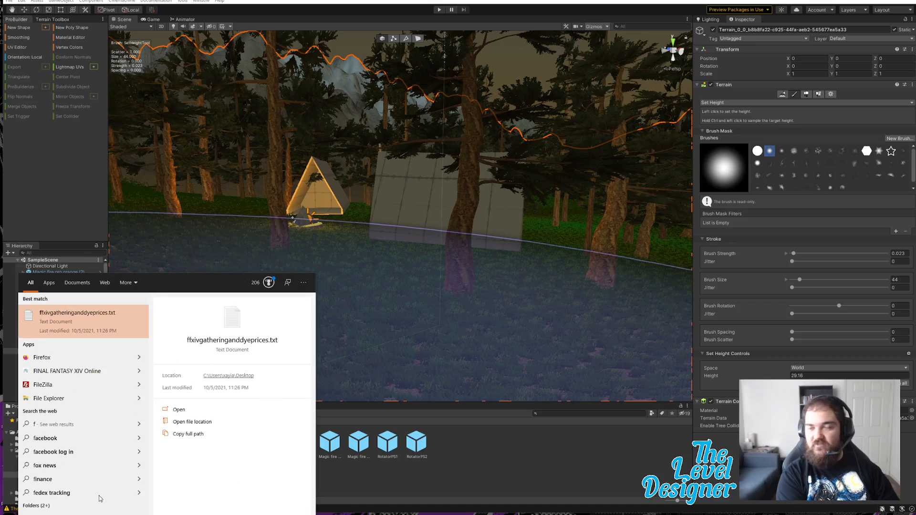
{"action": "key", "text": "BackSpace"}
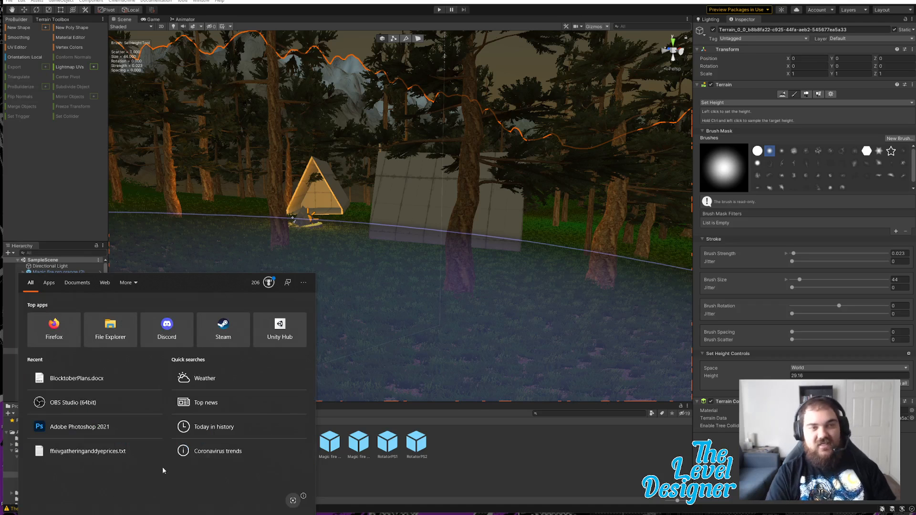
{"action": "key", "text": "Escape"}
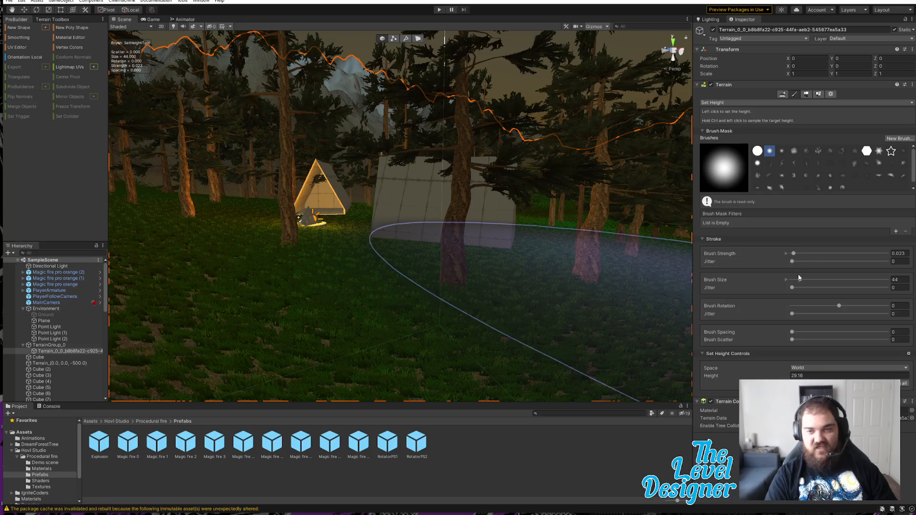
- Set the brush size to 30 and try a Set Height stroke at height 29.16 on the ground near the tents
{"action": "left_click_drag", "start_coordinate": [797, 283], "coordinate": [794, 285]}
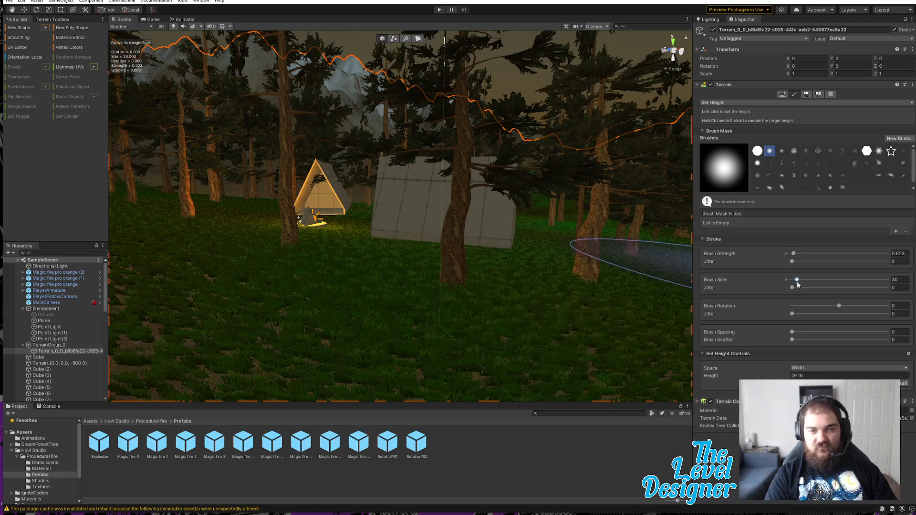
{"action": "left_click_drag", "start_coordinate": [394, 239], "coordinate": [393, 235]}
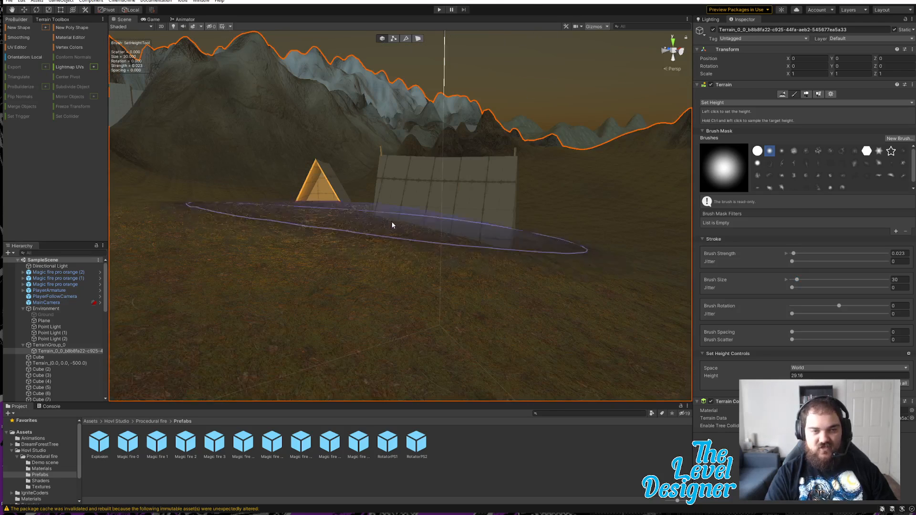
{"action": "key", "text": "ctrl+z"}
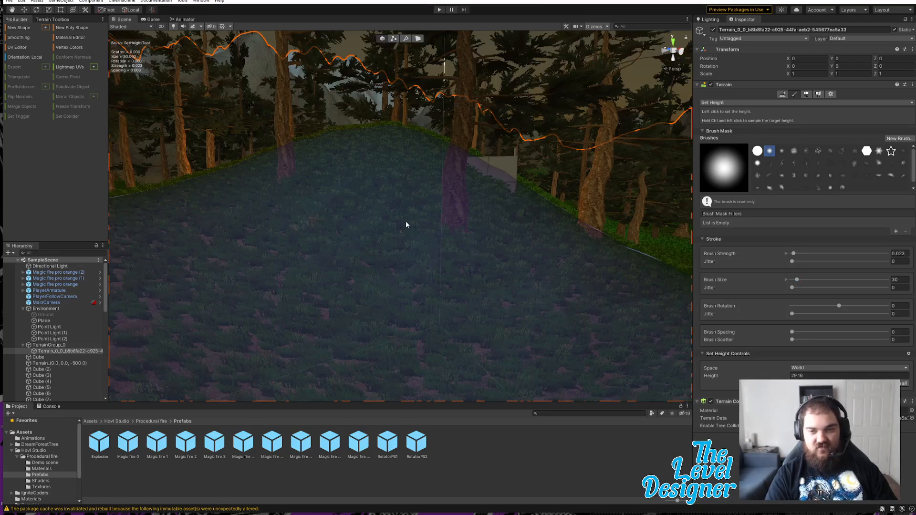
- Undo the Set Height strokes made at height 29.16 on the ground near the tents
{"action": "mouse_move", "coordinate": [406, 222]}
{"action": "left_mouse_down"}
{"action": "mouse_move", "coordinate": [399, 216]}
{"action": "mouse_move", "coordinate": [408, 215]}
{"action": "left_mouse_up"}
{"action": "key", "text": "ctrl+z"}
{"action": "key", "text": "ctrl+z"}
{"action": "key", "text": "ctrl+z"}
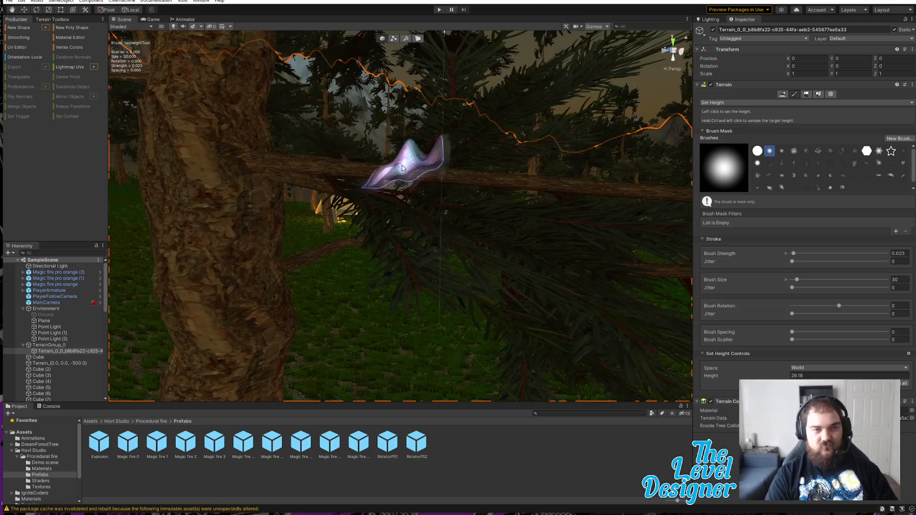
- Sample the ground height near the tents and adjust the Set Height target to 15.9
{"action": "mouse_move", "coordinate": [443, 201]}
{"action": "right_mouse_down"}
{"action": "mouse_move", "coordinate": [432, 216]}
{"action": "mouse_move", "coordinate": [788, 376]}
{"action": "right_mouse_up"}
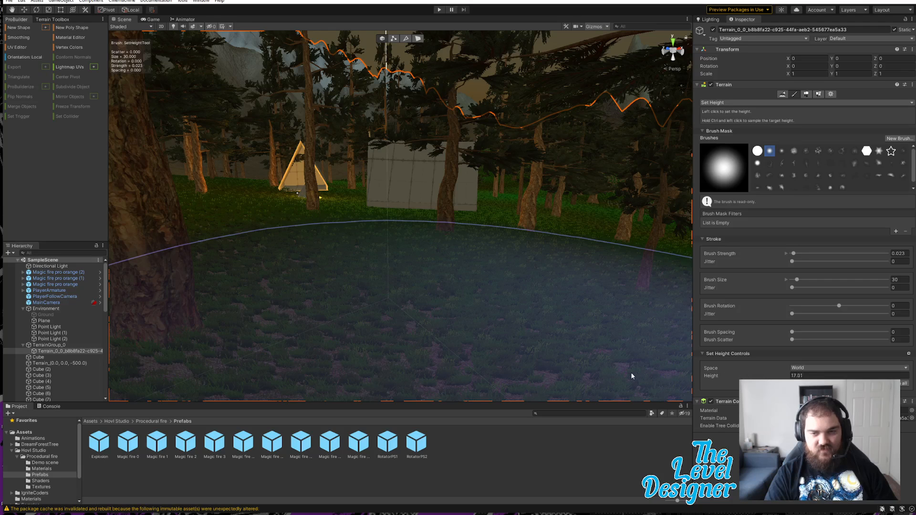
{"action": "left_click", "coordinate": [568, 373], "text": "ctrl"}
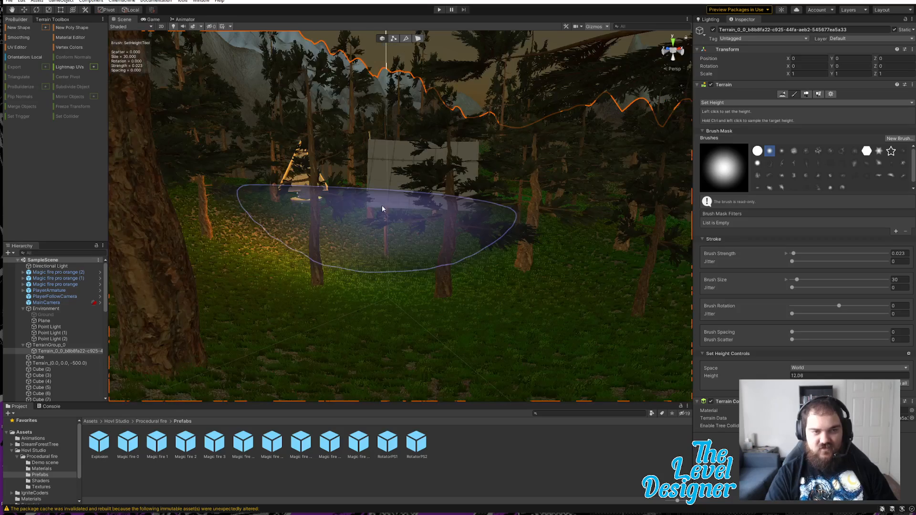
{"action": "left_click_drag", "start_coordinate": [382, 208], "coordinate": [443, 228]}
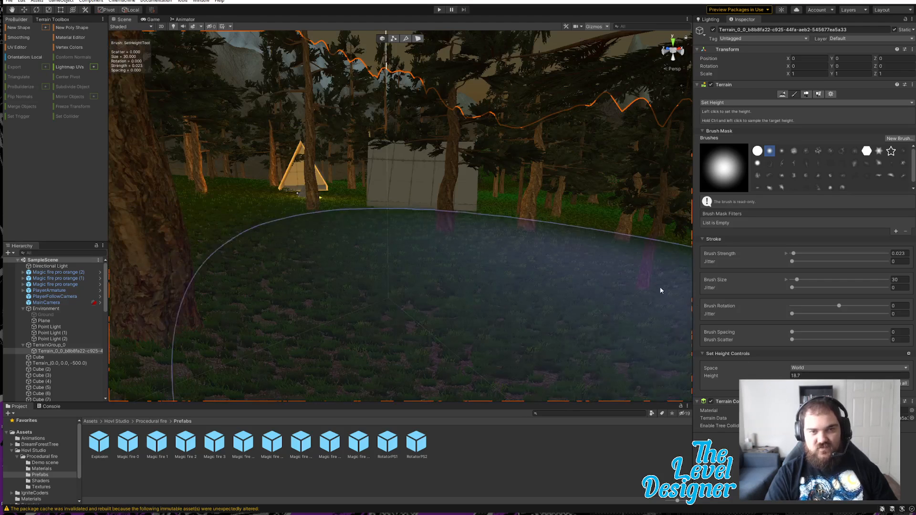
{"action": "left_click_drag", "start_coordinate": [780, 377], "coordinate": [774, 377]}
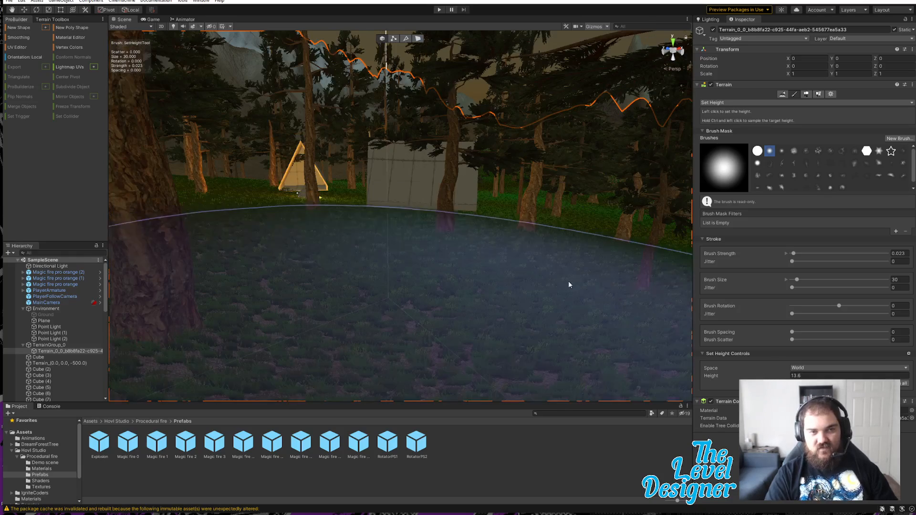
{"action": "left_click_drag", "start_coordinate": [776, 377], "coordinate": [785, 377]}
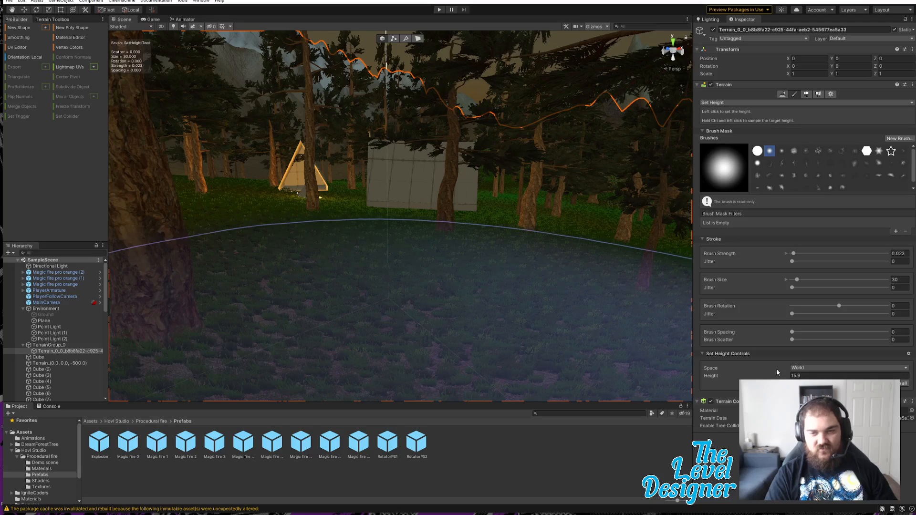
- Level the ground around the campfire and tents with Set Height strokes, raising the target height in small stages from 14.7 to 15.7
{"action": "mouse_move", "coordinate": [403, 212]}
{"action": "right_mouse_down"}
{"action": "mouse_move", "coordinate": [385, 208]}
{"action": "mouse_move", "coordinate": [489, 206]}
{"action": "mouse_move", "coordinate": [457, 210]}
{"action": "right_mouse_up"}
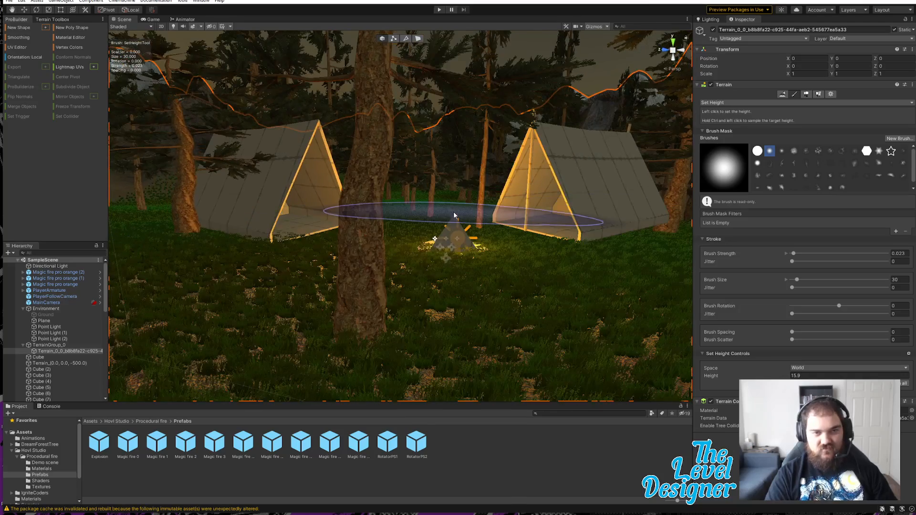
{"action": "mouse_move", "coordinate": [453, 210]}
{"action": "left_mouse_down"}
{"action": "mouse_move", "coordinate": [422, 226]}
{"action": "mouse_move", "coordinate": [531, 248]}
{"action": "left_mouse_up"}
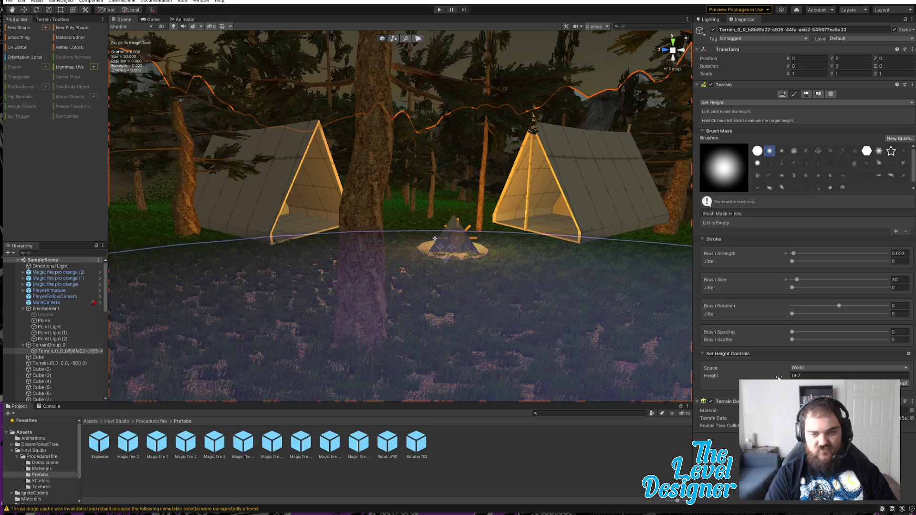
{"action": "left_click", "coordinate": [410, 233]}
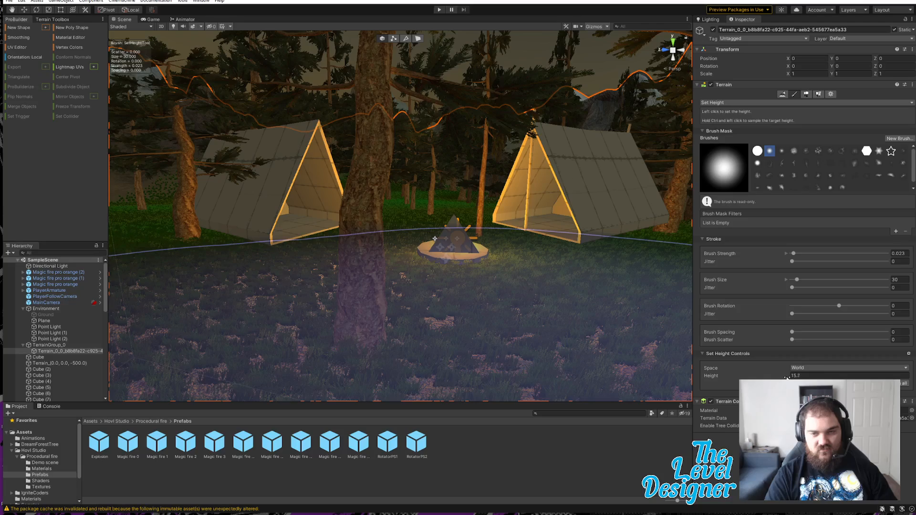
{"action": "left_click", "coordinate": [410, 224]}
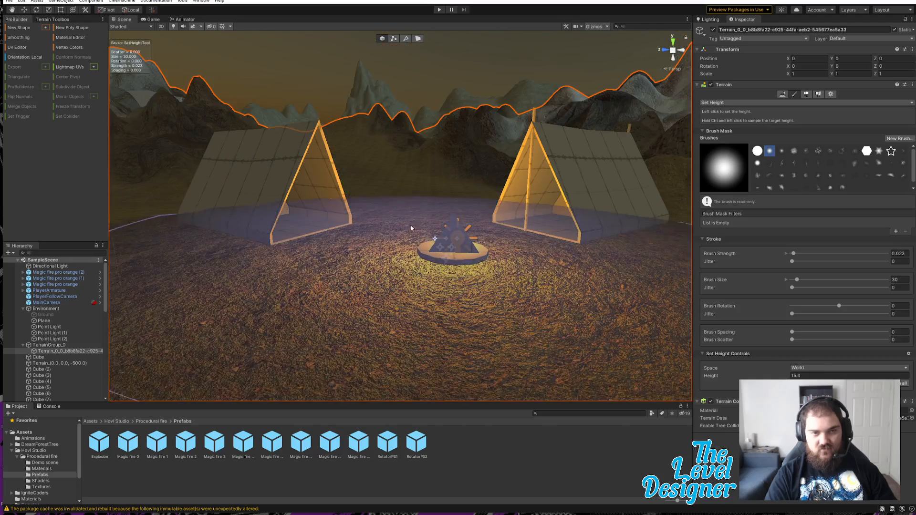
{"action": "right_click_drag", "start_coordinate": [413, 208], "coordinate": [326, 176]}
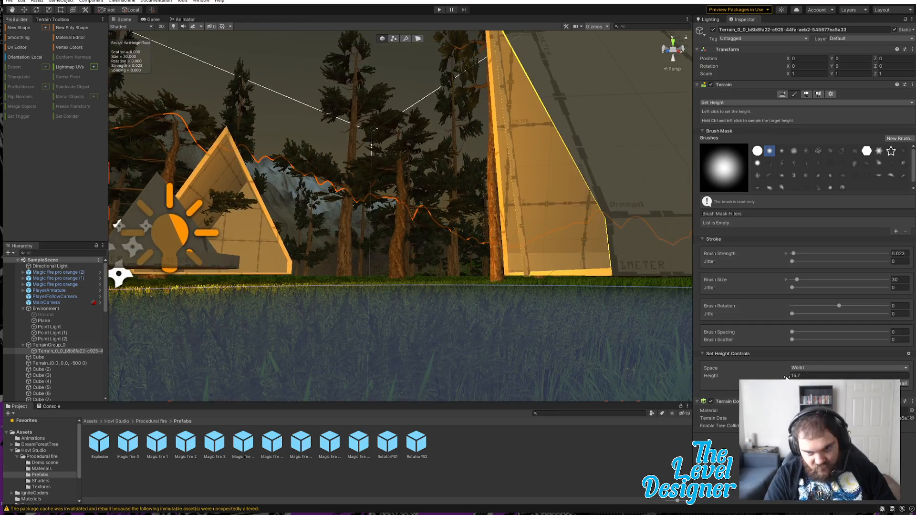
{"action": "left_click", "coordinate": [466, 282]}
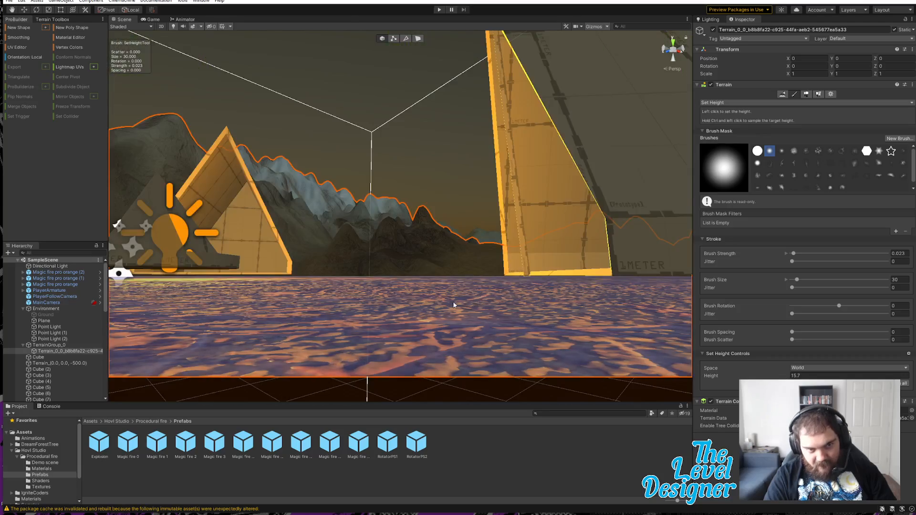
- Switch to the Smooth Height tool at strength 1 and size 34 and smooth the terrain around the camp
{"action": "left_click_drag", "start_coordinate": [453, 305], "coordinate": [462, 323], "text": "alt"}
{"action": "scroll", "coordinate": [460, 366], "scroll_direction": "down", "scroll_amount": 6}
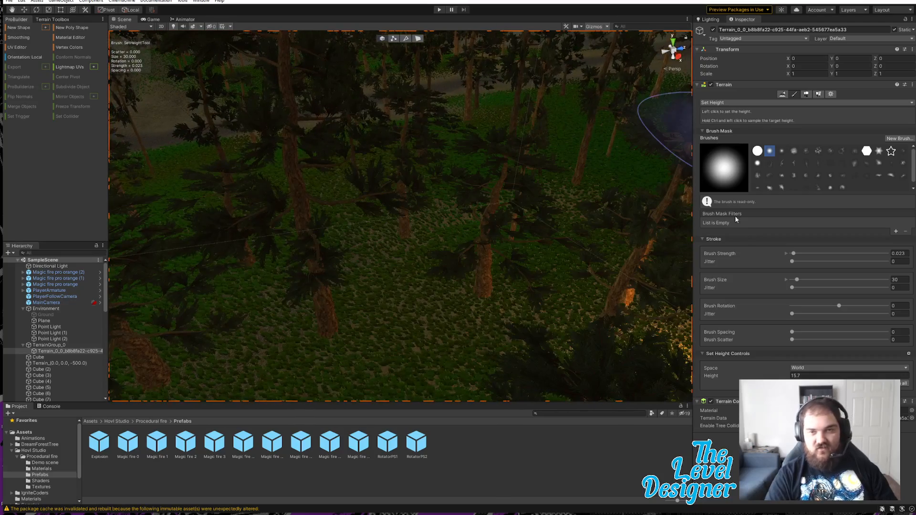
{"action": "left_click", "coordinate": [734, 103]}
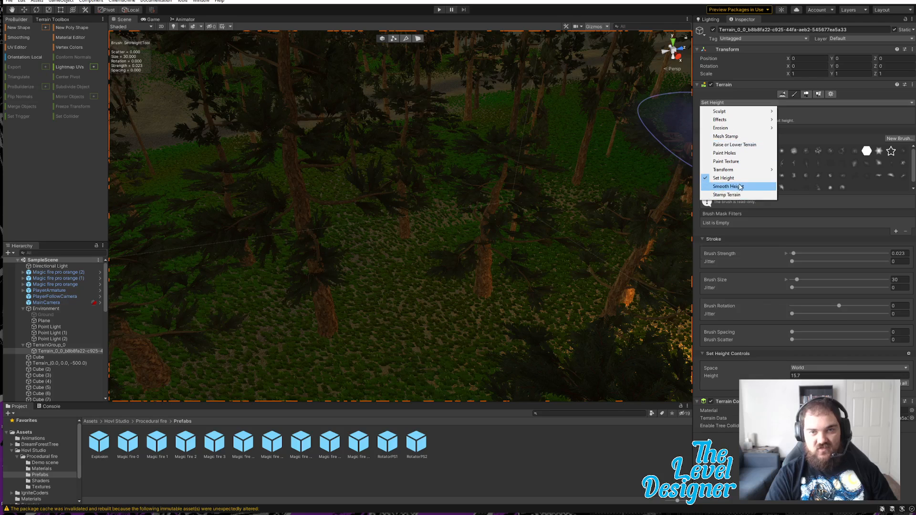
{"action": "left_click", "coordinate": [740, 186]}
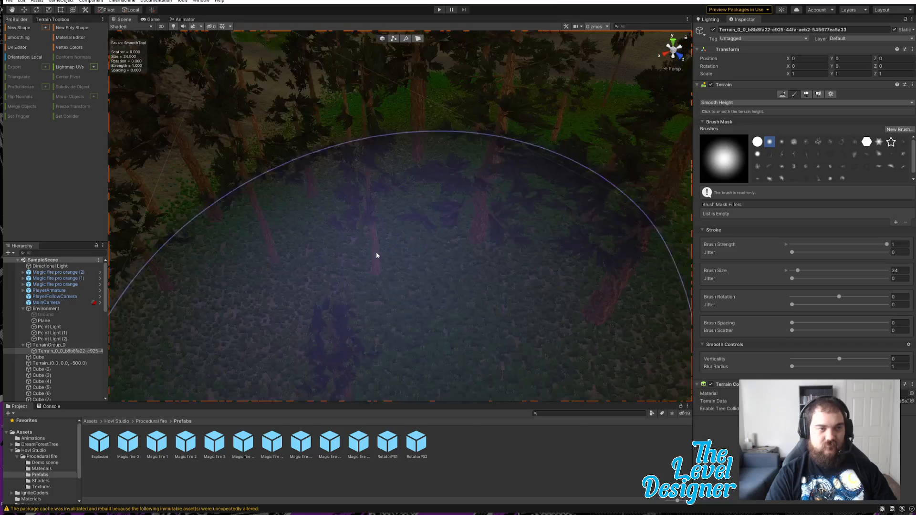
{"action": "right_click_drag", "start_coordinate": [376, 255], "coordinate": [365, 204]}
{"action": "right_click_drag", "start_coordinate": [178, 190], "coordinate": [334, 188]}
{"action": "mouse_move", "coordinate": [410, 202]}
{"action": "right_mouse_down"}
{"action": "mouse_move", "coordinate": [337, 201]}
{"action": "mouse_move", "coordinate": [351, 191]}
{"action": "right_mouse_up"}
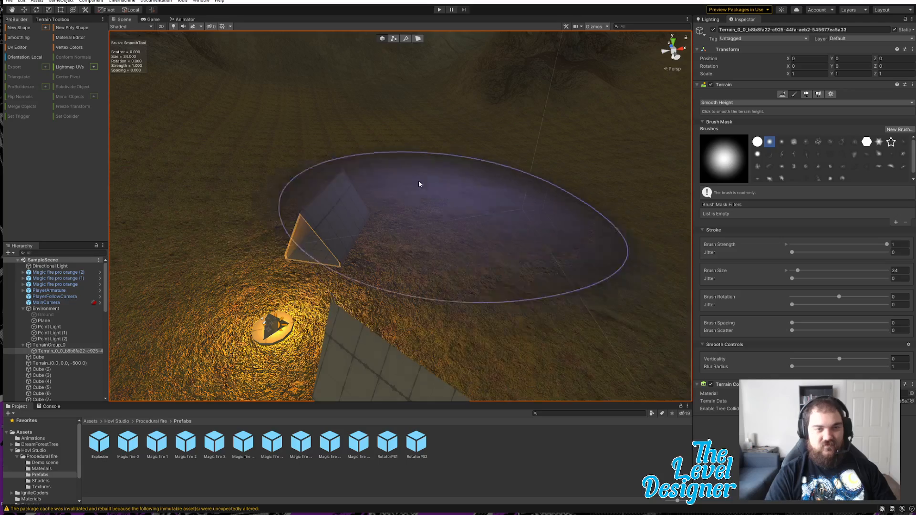
{"action": "mouse_move", "coordinate": [375, 210]}
{"action": "right_mouse_down"}
{"action": "mouse_move", "coordinate": [527, 260]}
{"action": "mouse_move", "coordinate": [391, 235]}
{"action": "mouse_move", "coordinate": [292, 247]}
{"action": "mouse_move", "coordinate": [468, 184]}
{"action": "right_mouse_up"}
{"action": "scroll", "coordinate": [468, 184], "scroll_direction": "up", "scroll_amount": 4}
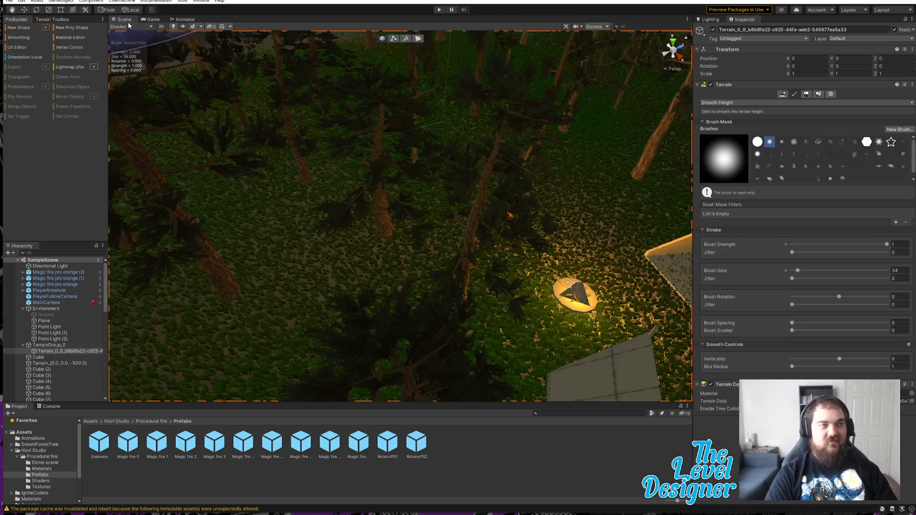
- Playtest the level, running the character along the lake shore and over the grassy hill toward the village
{"action": "right_click_drag", "start_coordinate": [495, 145], "coordinate": [491, 81]}
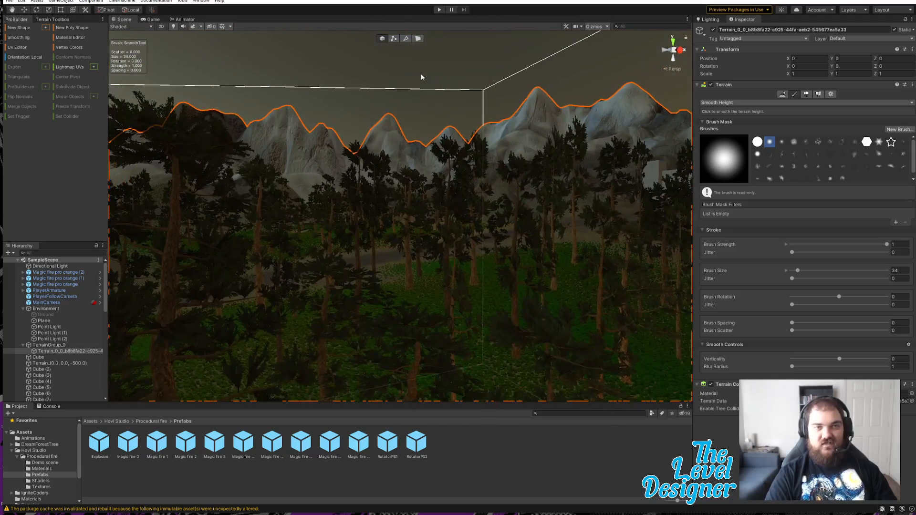
{"action": "left_click", "coordinate": [439, 10]}
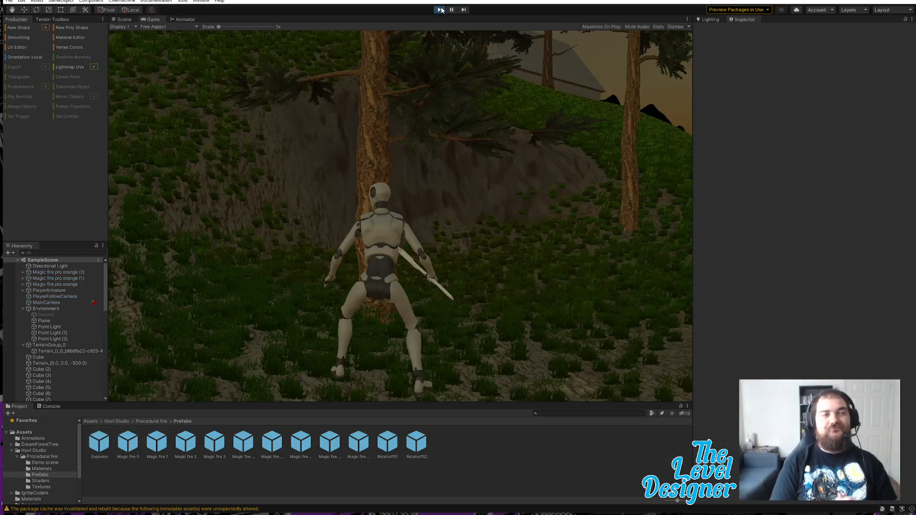
{"action": "left_click", "coordinate": [475, 104]}
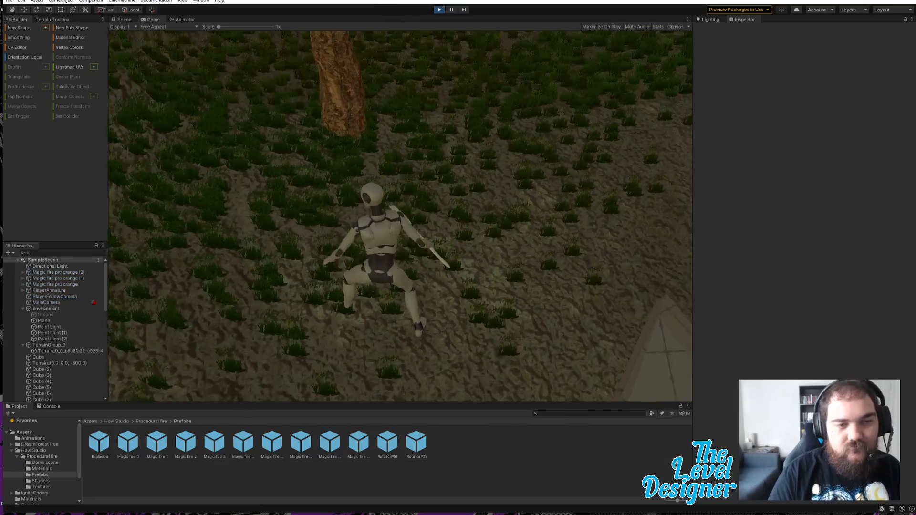
{"action": "key", "text": "w"}
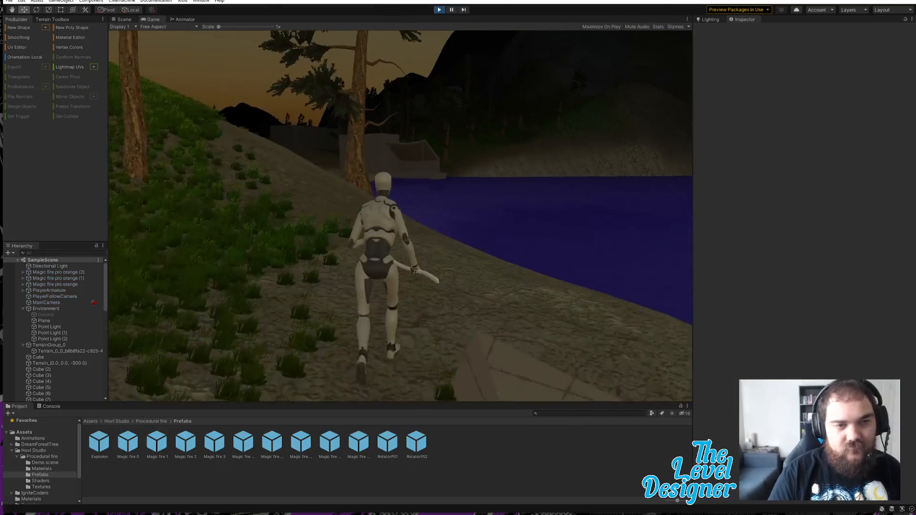
{"action": "key", "text": "w"}
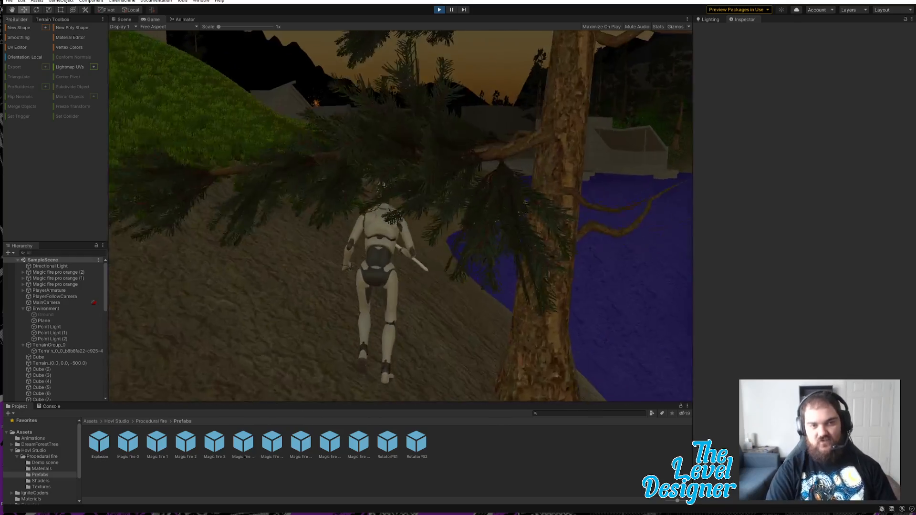
{"action": "key", "text": "w"}
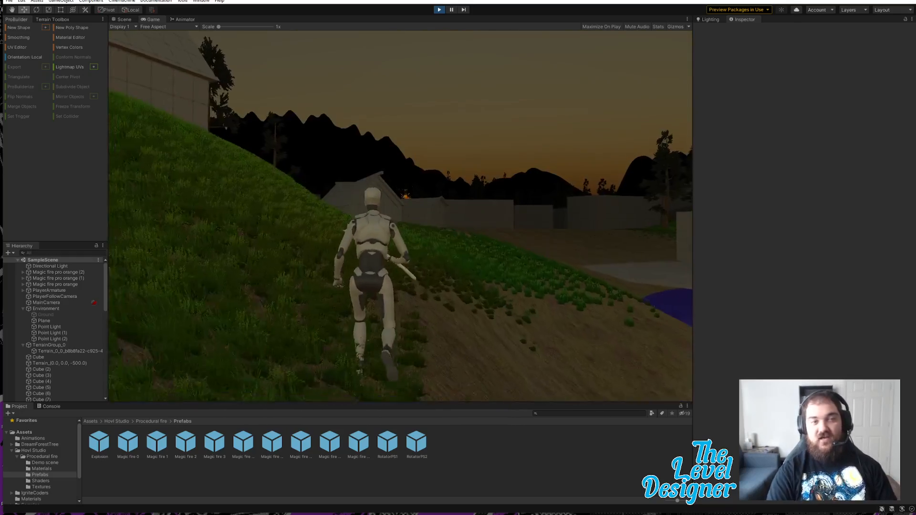
{"action": "key", "text": "w"}
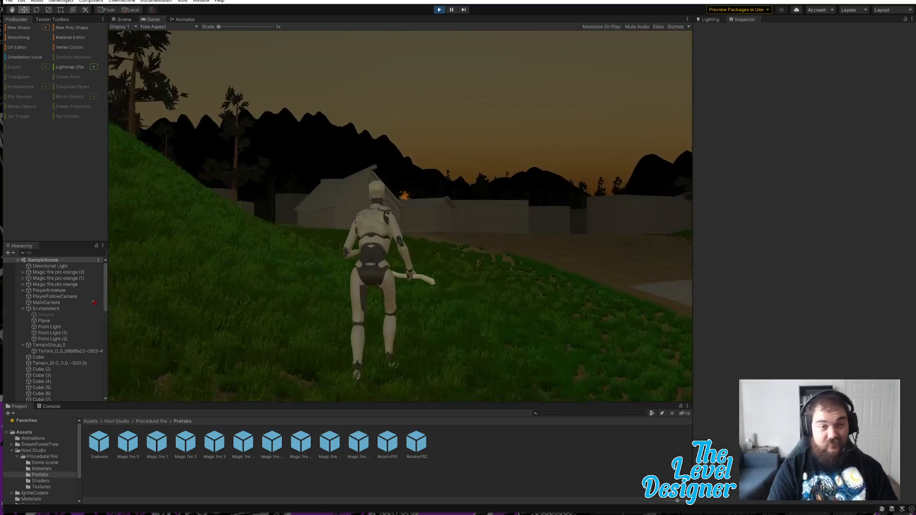
{"action": "key", "text": "w"}
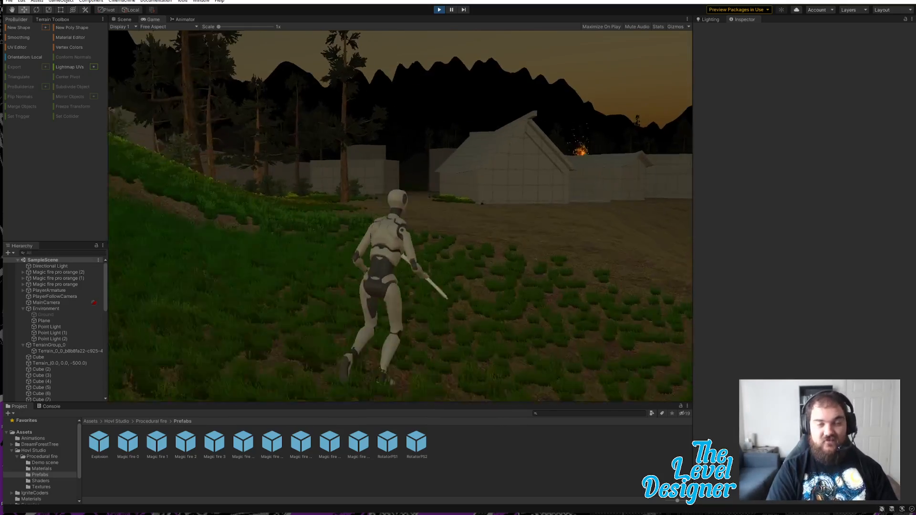
{"action": "key", "text": "w"}
{"action": "key", "text": "d"}
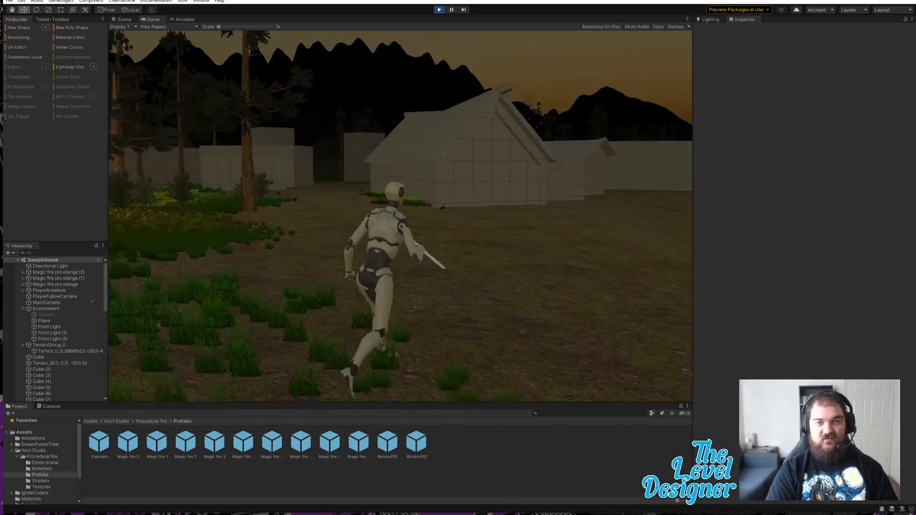
- Run the character past the large gabled building and between the village houses to check the night lighting and fires
{"action": "key", "text": "w"}
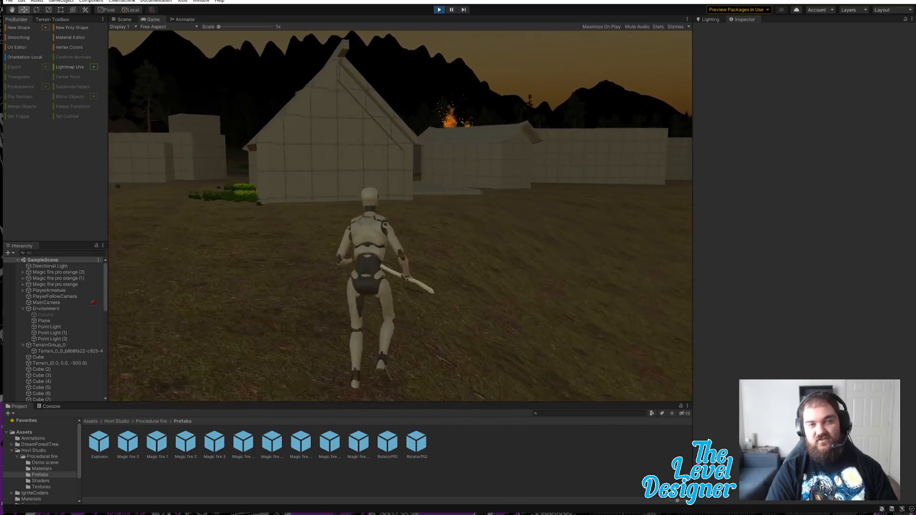
{"action": "key", "text": "d"}
{"action": "key", "text": "w"}
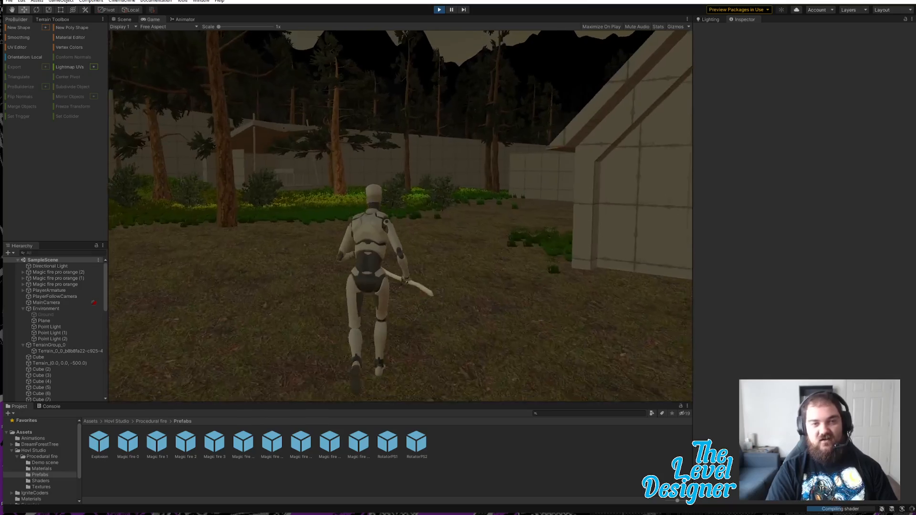
{"action": "key", "text": "d"}
{"action": "key", "text": "w"}
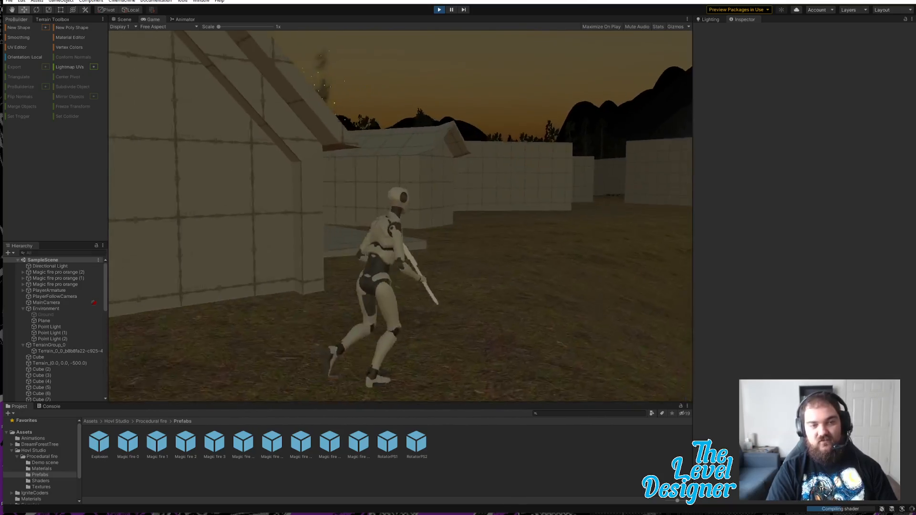
{"action": "key", "text": "w"}
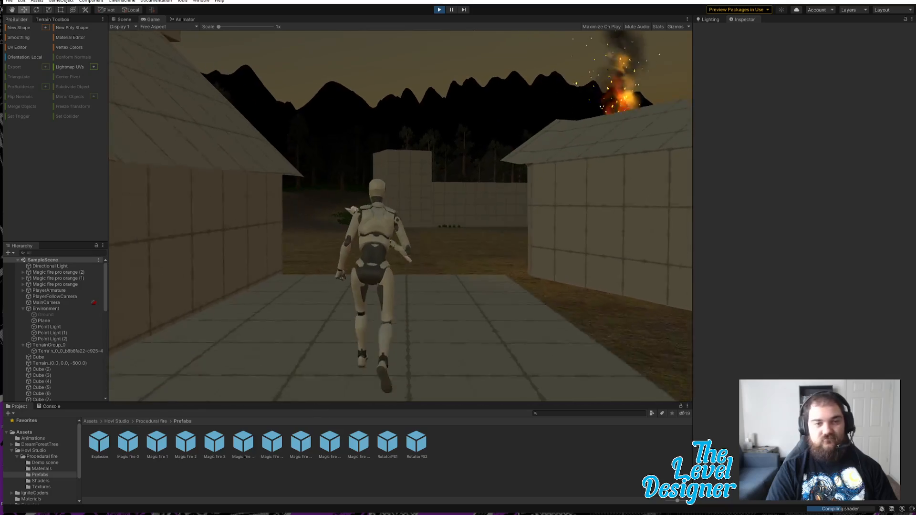
{"action": "key", "text": "w"}
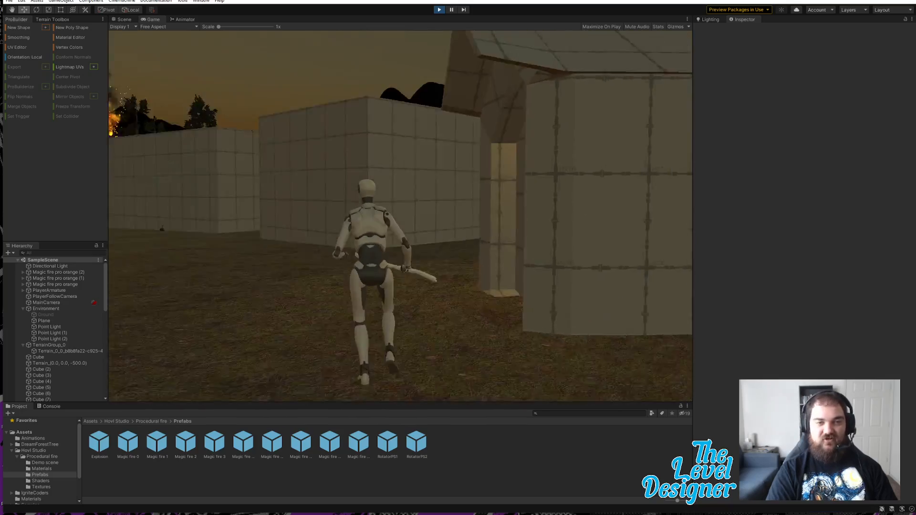
- Run the character around the village houses and walls, checking how the rooftop fires and night lighting look
{"action": "key", "text": "a"}
{"action": "key", "text": "s"}
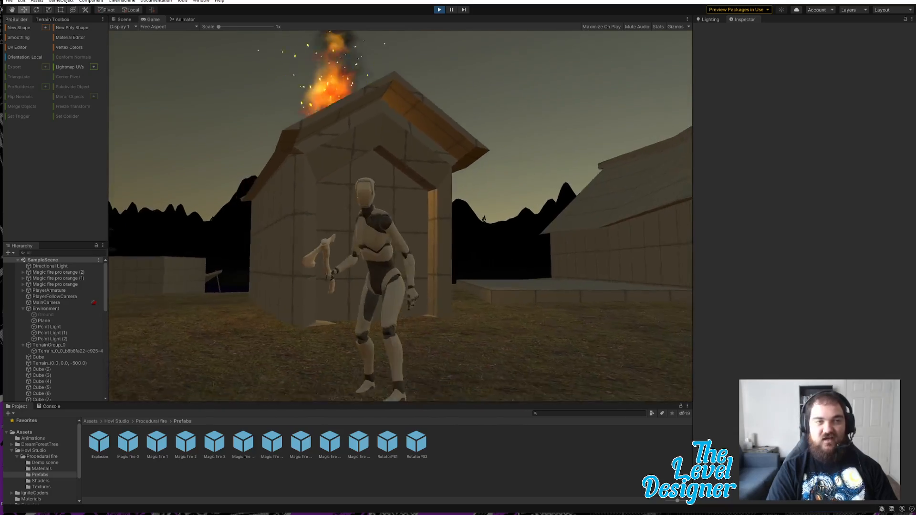
{"action": "key", "text": "s"}
{"action": "key", "text": "a"}
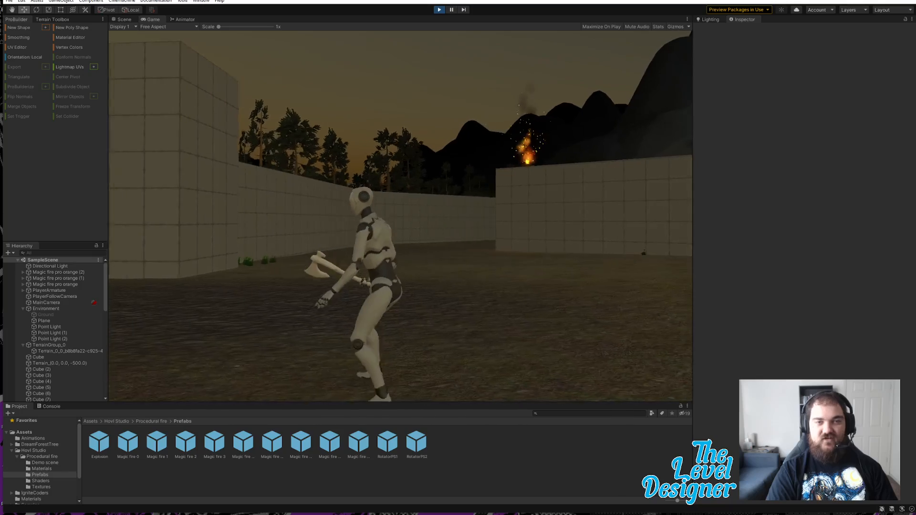
{"action": "key", "text": "s"}
{"action": "key", "text": "w"}
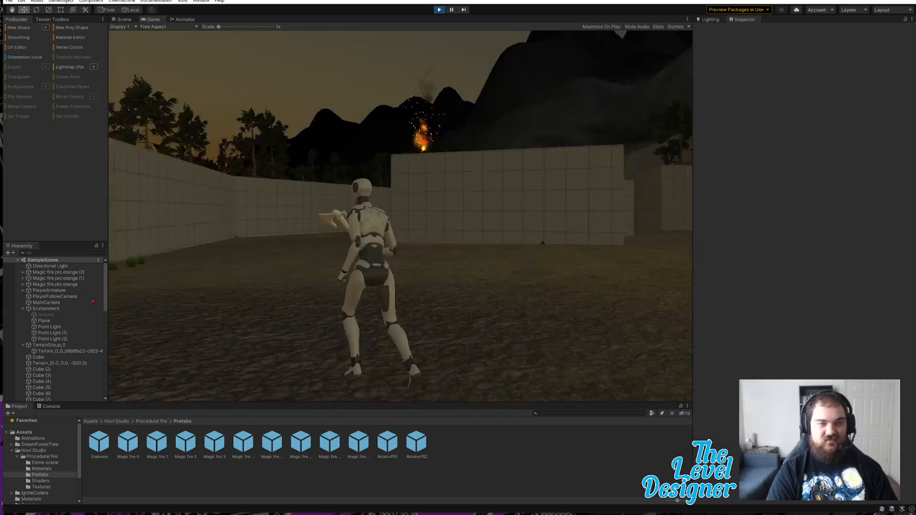
{"action": "key", "text": "a"}
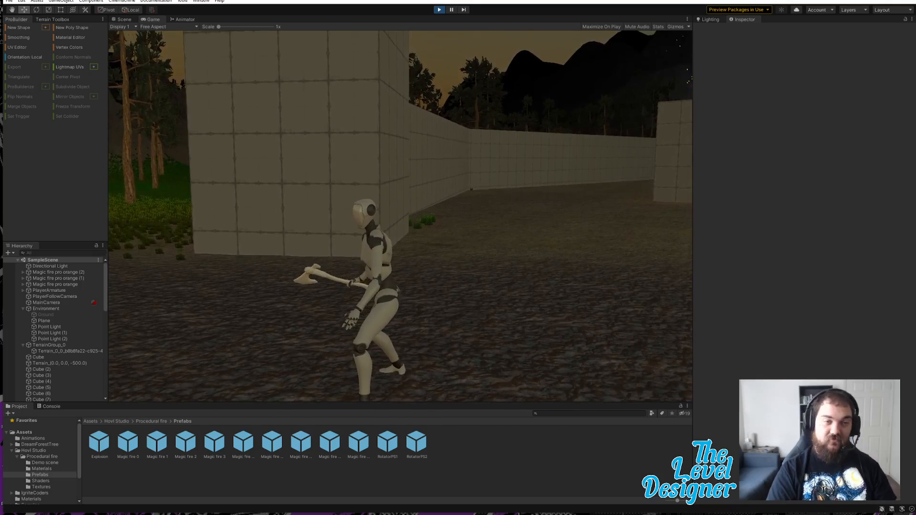
{"action": "key", "text": "w"}
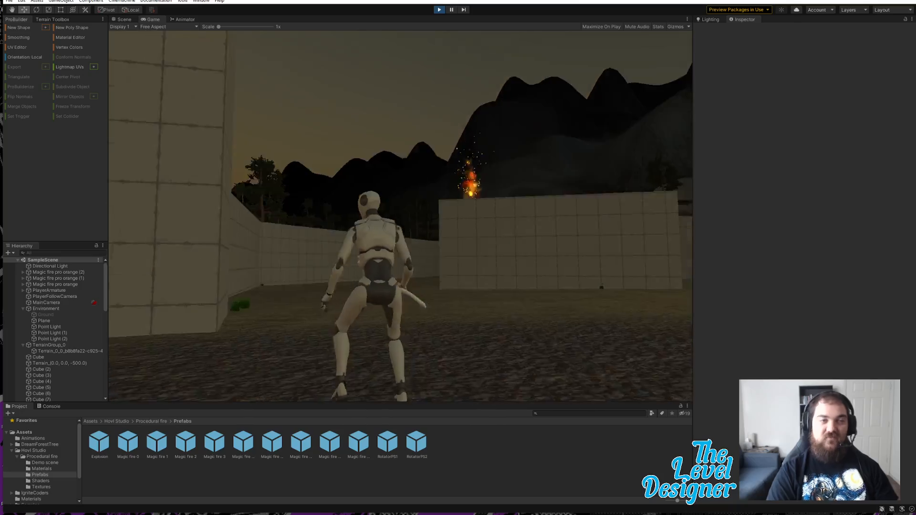
{"action": "key", "text": "w"}
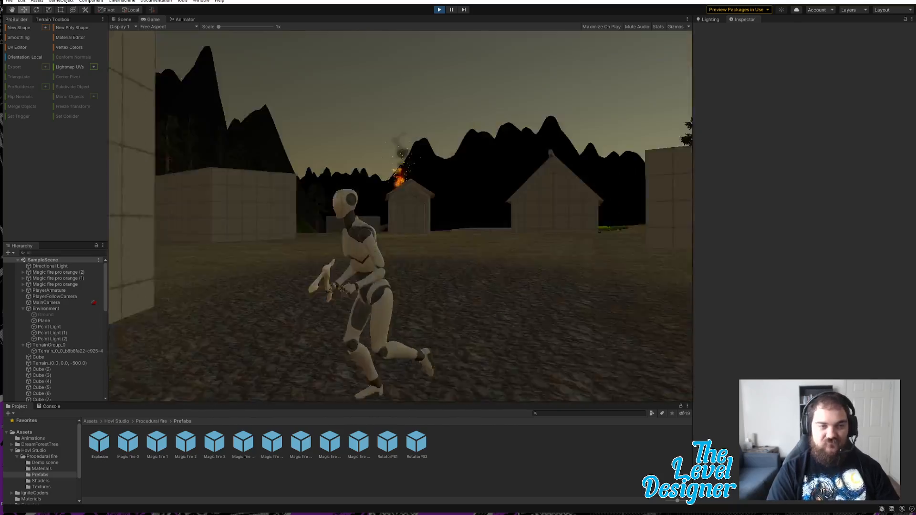
- Run the character out of the village along the path to the forest camp, then end the playtest
{"action": "key", "text": "w"}
{"action": "key", "text": "a"}
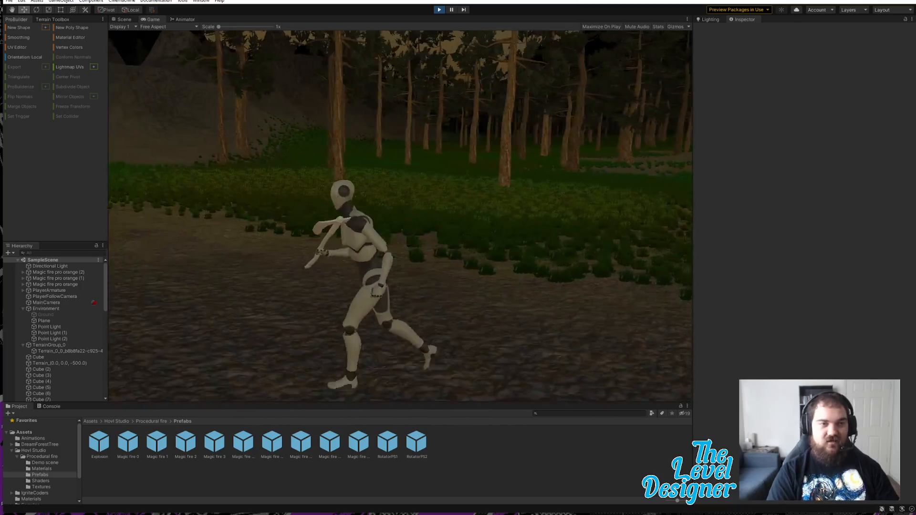
{"action": "key", "text": "w"}
{"action": "key", "text": "a"}
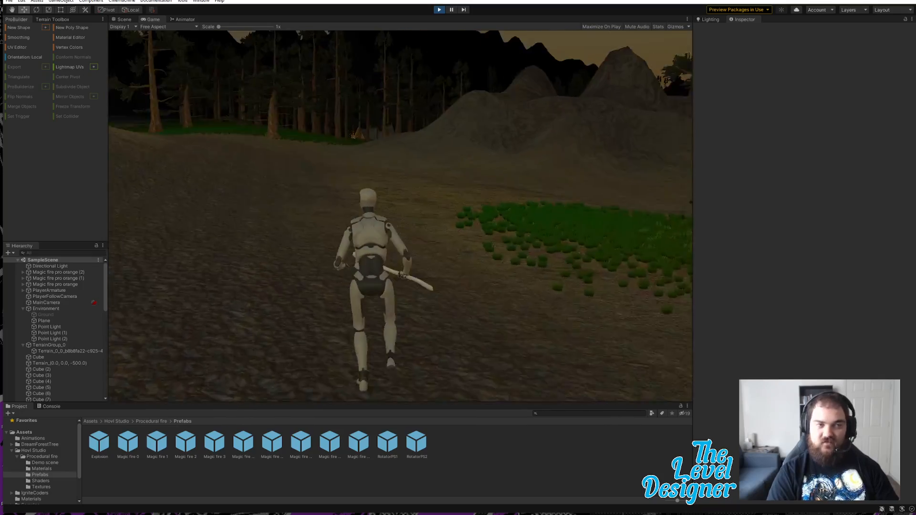
{"action": "key", "text": "w"}
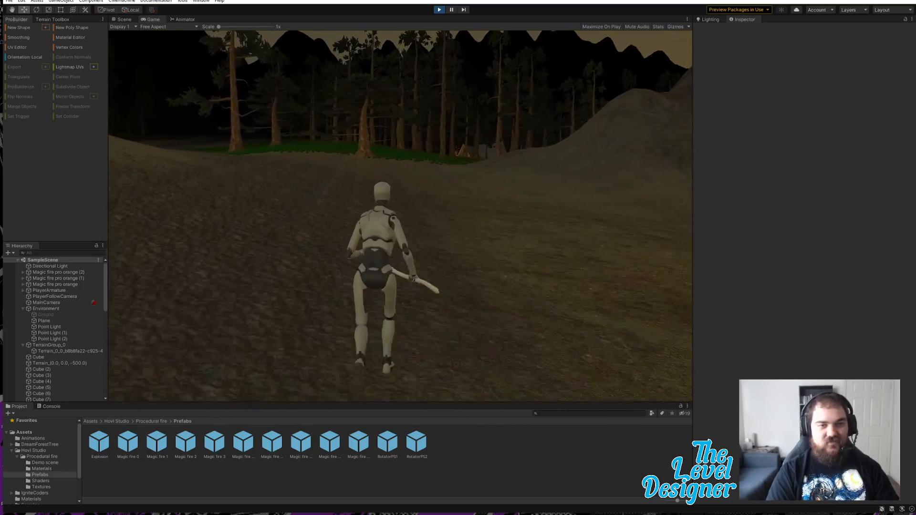
{"action": "key", "text": "s"}
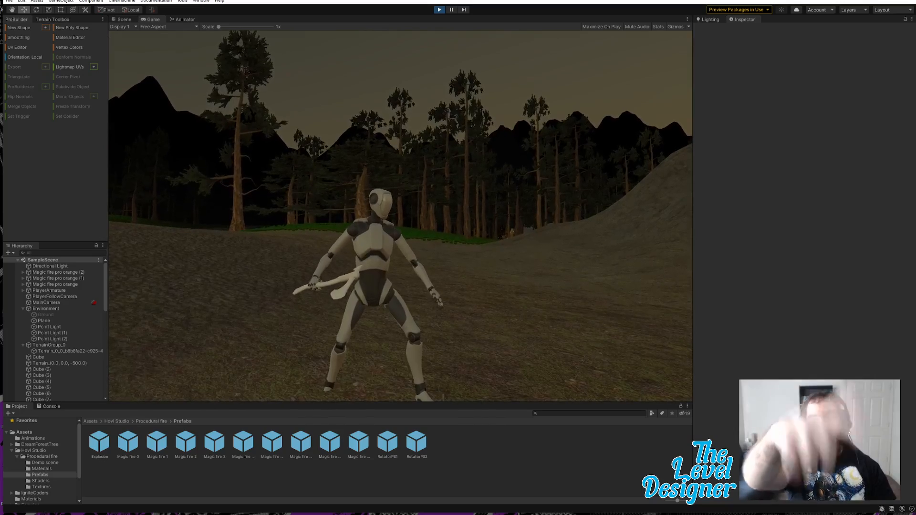
{"action": "key", "text": "w"}
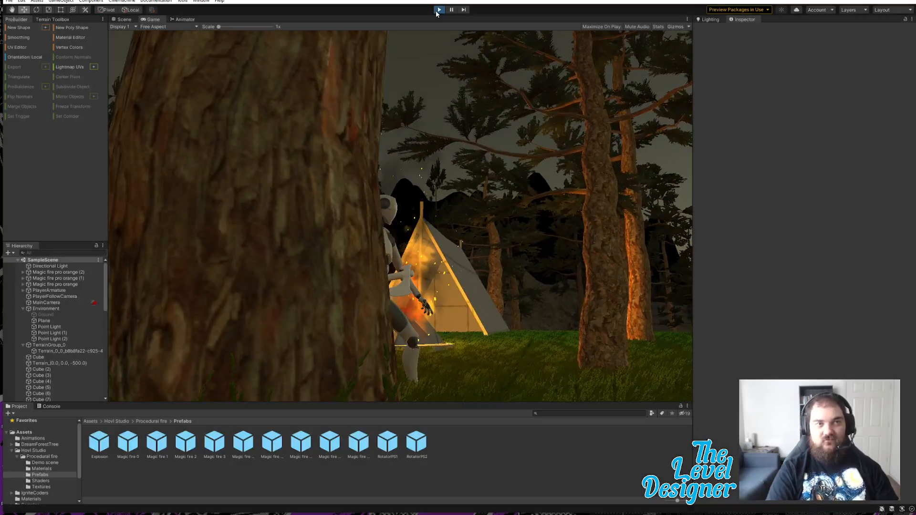
{"action": "left_click", "coordinate": [438, 10]}
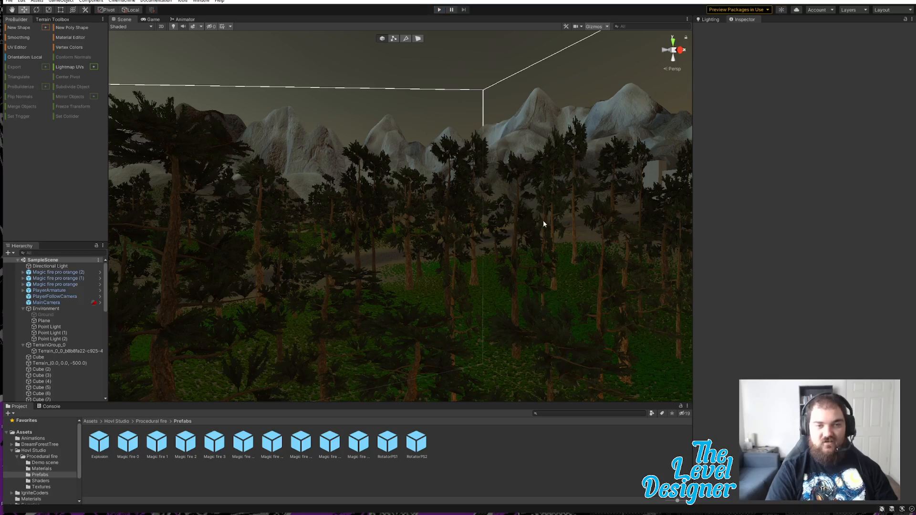
- Lower Cube (20), the shell of the tent without a front pole, to a Y position of -23.14
{"action": "right_click_drag", "start_coordinate": [543, 224], "coordinate": [317, 229]}
{"action": "left_click", "coordinate": [445, 229]}
{"action": "left_click_drag", "start_coordinate": [317, 229], "coordinate": [366, 234]}
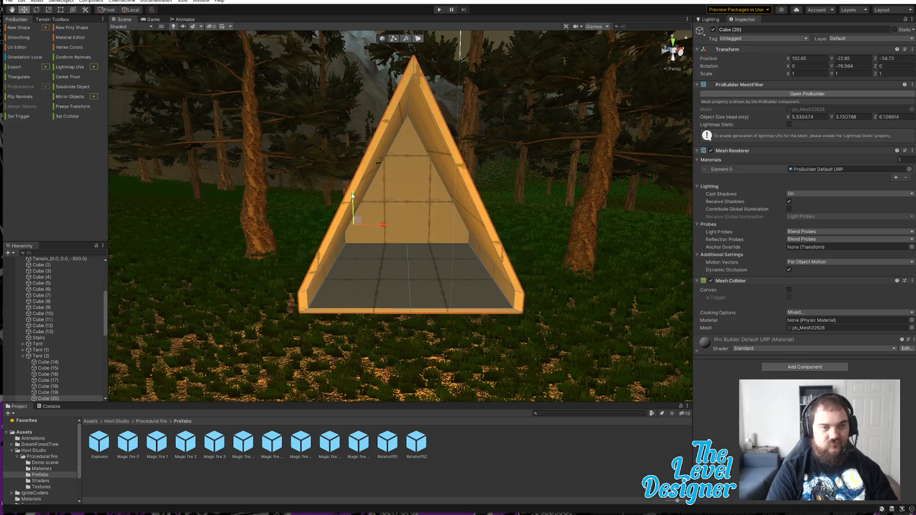
{"action": "left_click_drag", "start_coordinate": [352, 195], "coordinate": [359, 204]}
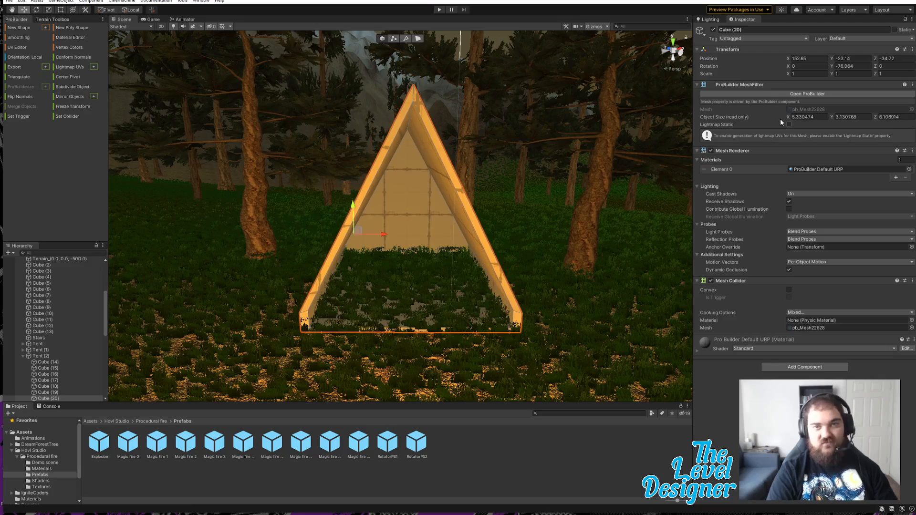
{"action": "left_click_drag", "start_coordinate": [608, 265], "coordinate": [540, 273], "text": "alt"}
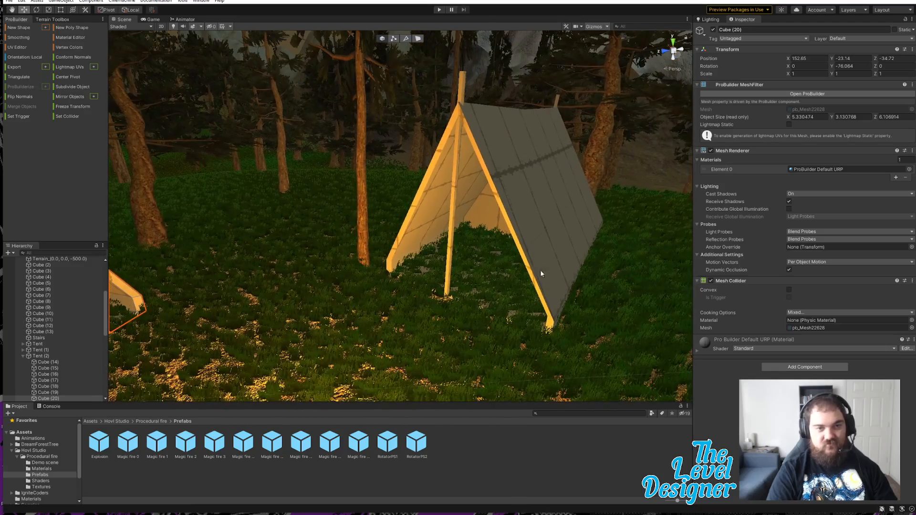
- Use the terrain's Paint Details tool with brush size 2.6 to erase the first grass type inside both tents
{"action": "left_click", "coordinate": [636, 277]}
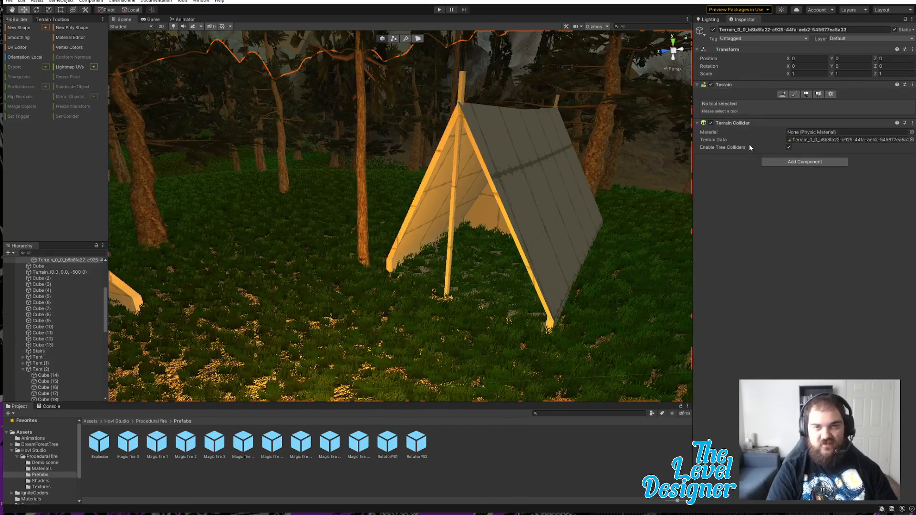
{"action": "left_click", "coordinate": [818, 95]}
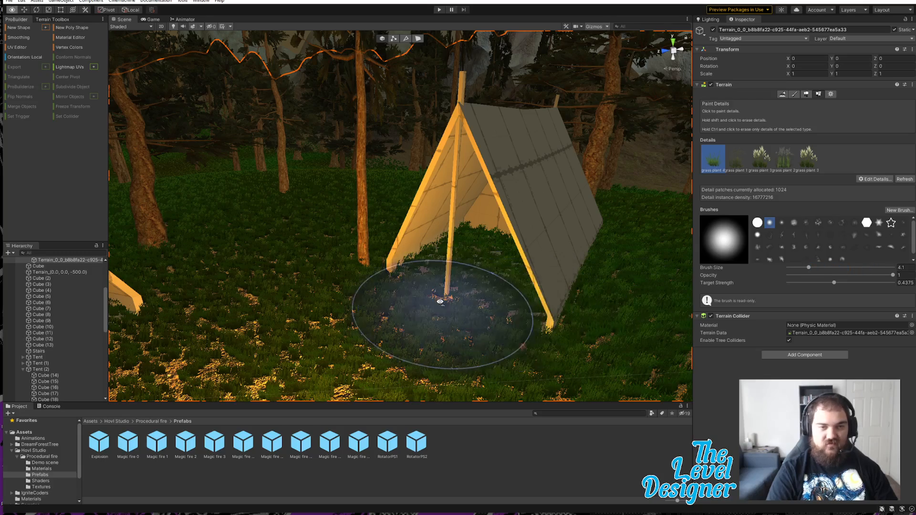
{"action": "mouse_move", "coordinate": [458, 298]}
{"action": "left_mouse_down", "text": "alt"}
{"action": "mouse_move", "coordinate": [502, 303]}
{"action": "mouse_move", "coordinate": [492, 297]}
{"action": "left_mouse_up", "text": "alt"}
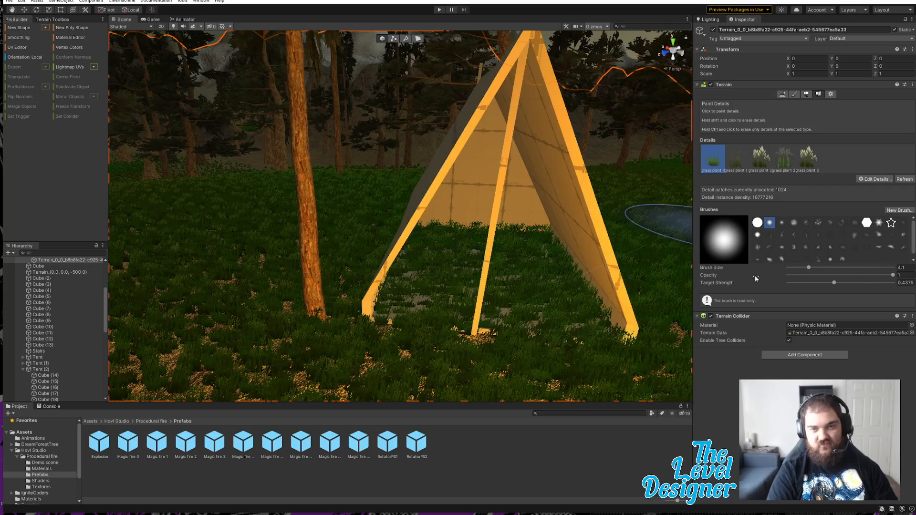
{"action": "mouse_move", "coordinate": [472, 273]}
{"action": "left_mouse_down"}
{"action": "mouse_move", "coordinate": [485, 286]}
{"action": "mouse_move", "coordinate": [501, 282]}
{"action": "left_mouse_up"}
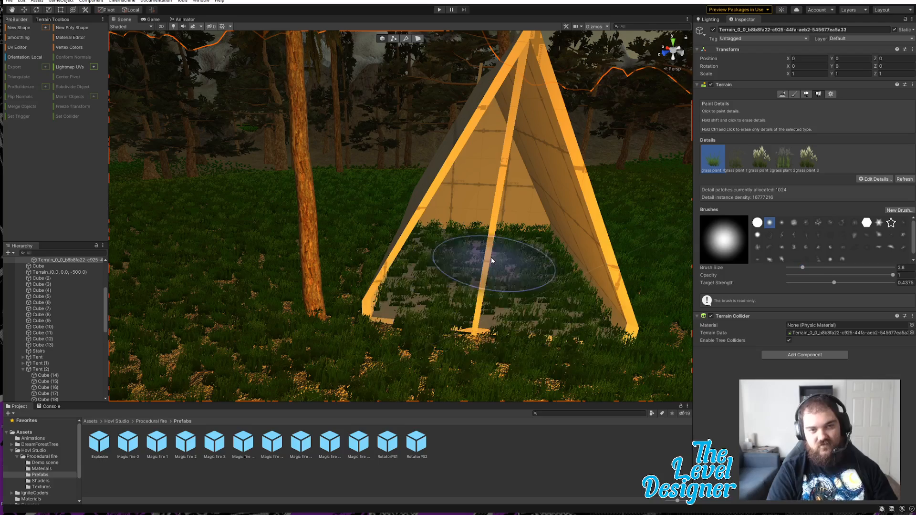
{"action": "right_click_drag", "start_coordinate": [495, 274], "coordinate": [288, 270]}
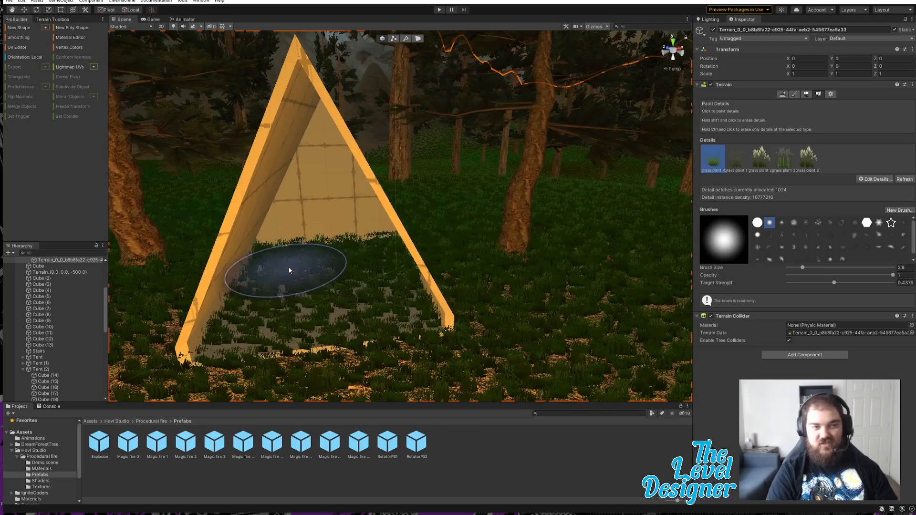
{"action": "mouse_move", "coordinate": [303, 282]}
{"action": "left_mouse_down"}
{"action": "mouse_move", "coordinate": [343, 291]}
{"action": "mouse_move", "coordinate": [293, 276]}
{"action": "mouse_move", "coordinate": [299, 294]}
{"action": "left_mouse_up"}
- Erase more grass types, including grass plant 2, from the floor of the tent without a front pole
{"action": "right_click_drag", "start_coordinate": [343, 272], "coordinate": [524, 294]}
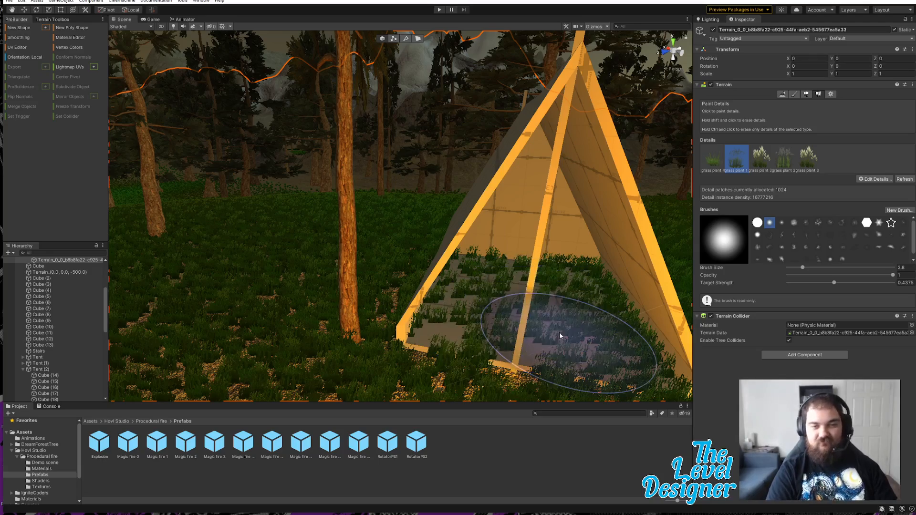
{"action": "mouse_move", "coordinate": [516, 317]}
{"action": "left_mouse_down", "text": "alt"}
{"action": "mouse_move", "coordinate": [367, 321]}
{"action": "mouse_move", "coordinate": [331, 302]}
{"action": "mouse_move", "coordinate": [311, 265]}
{"action": "mouse_move", "coordinate": [292, 301]}
{"action": "mouse_move", "coordinate": [327, 290]}
{"action": "mouse_move", "coordinate": [351, 301]}
{"action": "mouse_move", "coordinate": [318, 285]}
{"action": "mouse_move", "coordinate": [368, 306]}
{"action": "mouse_move", "coordinate": [439, 303]}
{"action": "mouse_move", "coordinate": [399, 316]}
{"action": "left_mouse_up", "text": "alt"}
{"action": "mouse_move", "coordinate": [467, 290]}
{"action": "right_mouse_down"}
{"action": "mouse_move", "coordinate": [537, 294]}
{"action": "mouse_move", "coordinate": [454, 280]}
{"action": "mouse_move", "coordinate": [477, 284]}
{"action": "right_mouse_up"}
{"action": "key", "text": "s"}
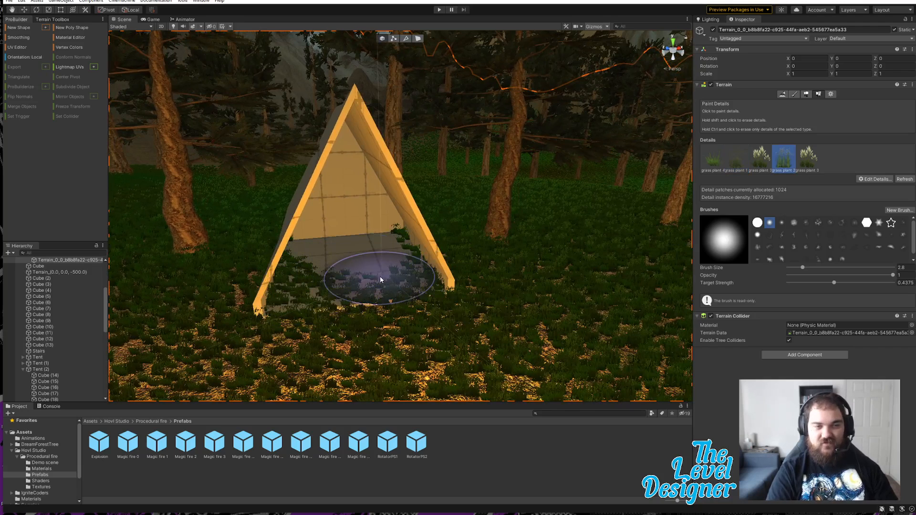
{"action": "right_click_drag", "start_coordinate": [364, 244], "coordinate": [465, 245]}
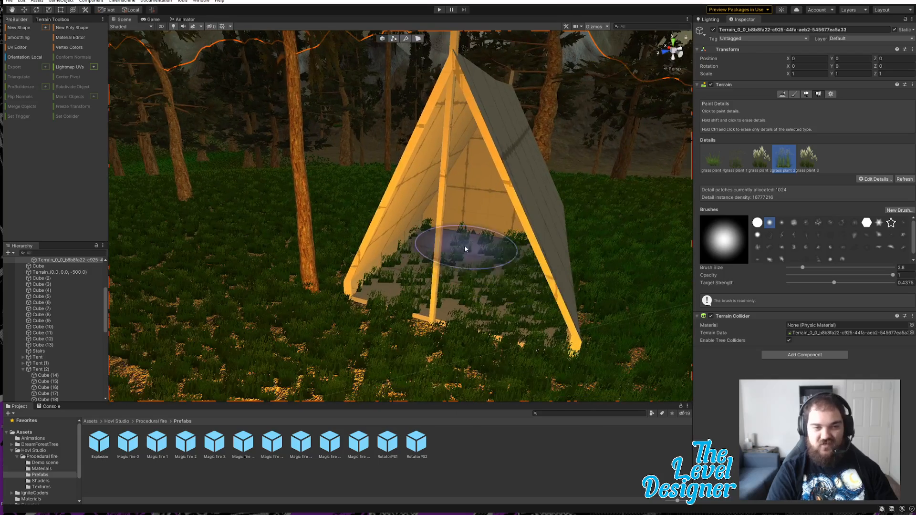
- Erase the different grass types one after another from the floor of the tent with the front pole
{"action": "mouse_move", "coordinate": [479, 285]}
{"action": "left_mouse_down", "text": "shift"}
{"action": "mouse_move", "coordinate": [489, 301]}
{"action": "mouse_move", "coordinate": [501, 248]}
{"action": "left_mouse_up", "text": "shift"}
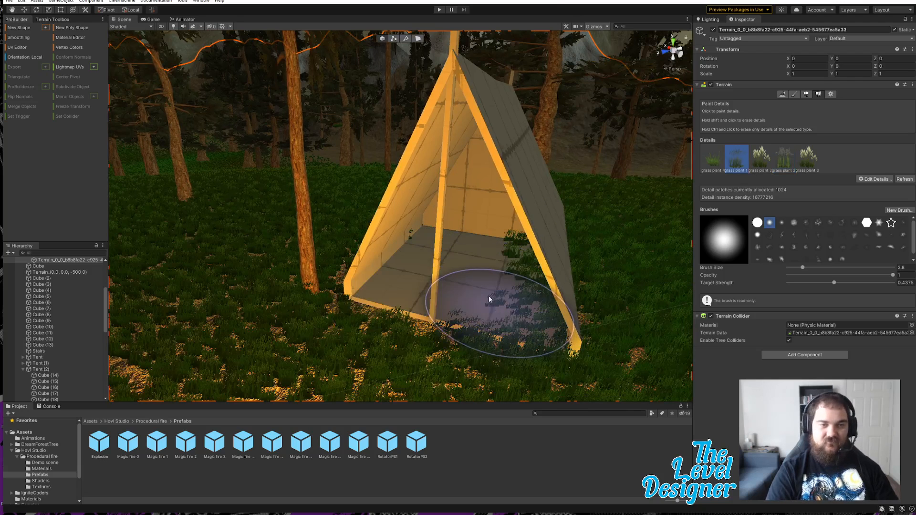
{"action": "mouse_move", "coordinate": [459, 247]}
{"action": "left_mouse_down", "text": "alt"}
{"action": "mouse_move", "coordinate": [461, 280]}
{"action": "mouse_move", "coordinate": [444, 282]}
{"action": "mouse_move", "coordinate": [490, 270]}
{"action": "mouse_move", "coordinate": [478, 243]}
{"action": "left_mouse_up", "text": "alt"}
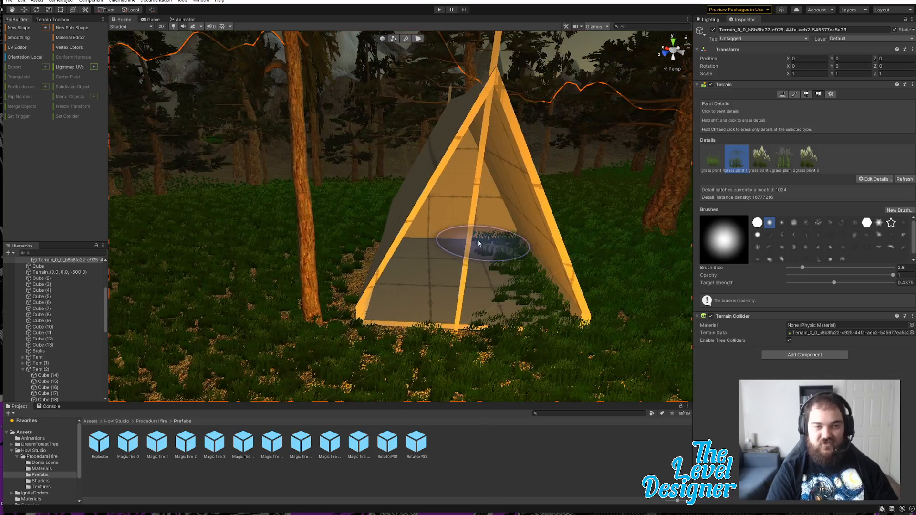
{"action": "left_click", "coordinate": [719, 157]}
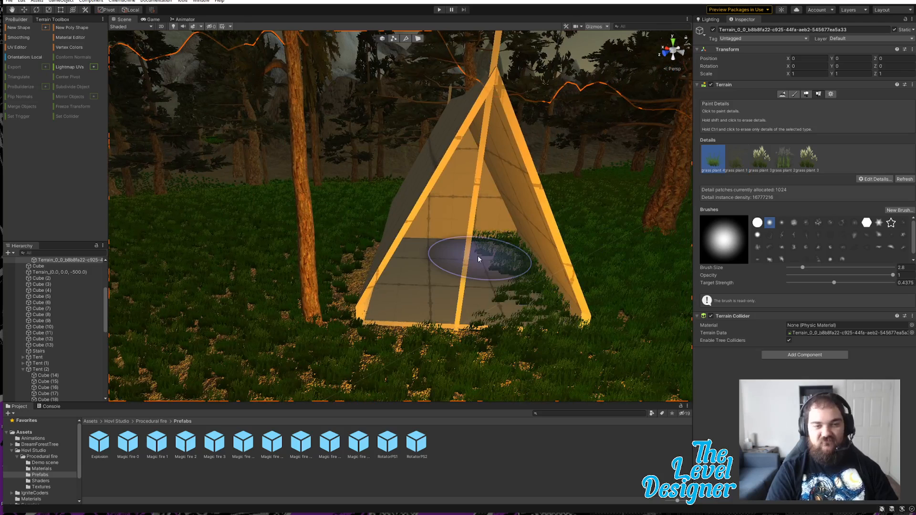
{"action": "left_click", "coordinate": [783, 157]}
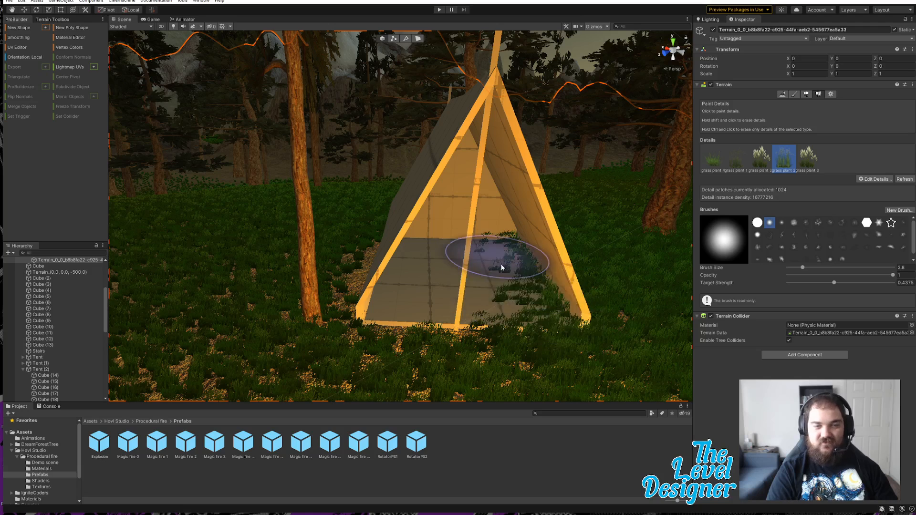
{"action": "left_click", "coordinate": [735, 157]}
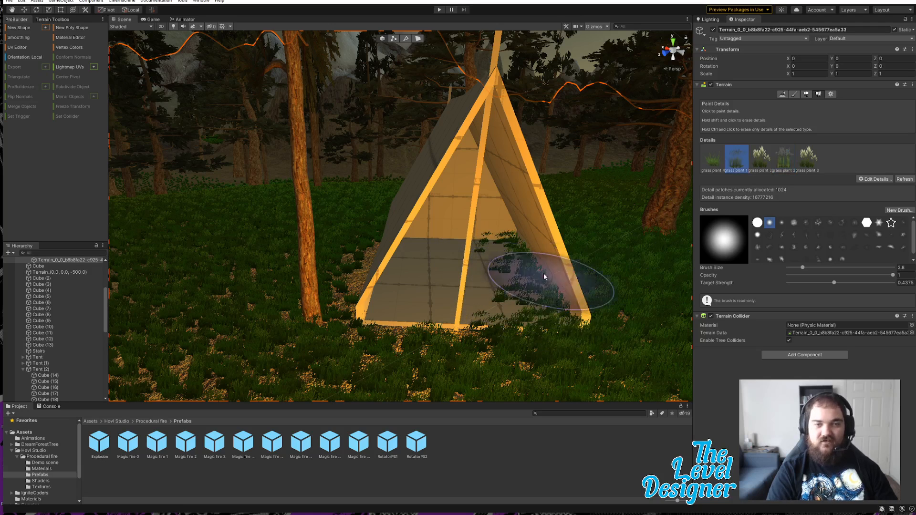
{"action": "mouse_move", "coordinate": [543, 276]}
{"action": "left_mouse_down", "text": "shift"}
{"action": "mouse_move", "coordinate": [540, 307]}
{"action": "mouse_move", "coordinate": [529, 296]}
{"action": "mouse_move", "coordinate": [454, 279]}
{"action": "left_mouse_up", "text": "shift"}
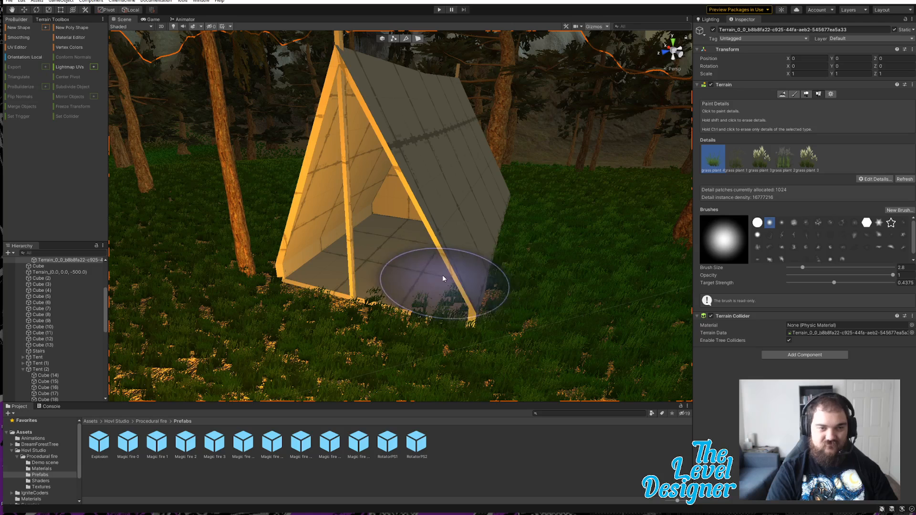
- Clear the remaining grass at the entrance and inside the pole tent, enlarging the brush to 4.3
{"action": "left_click", "coordinate": [738, 158]}
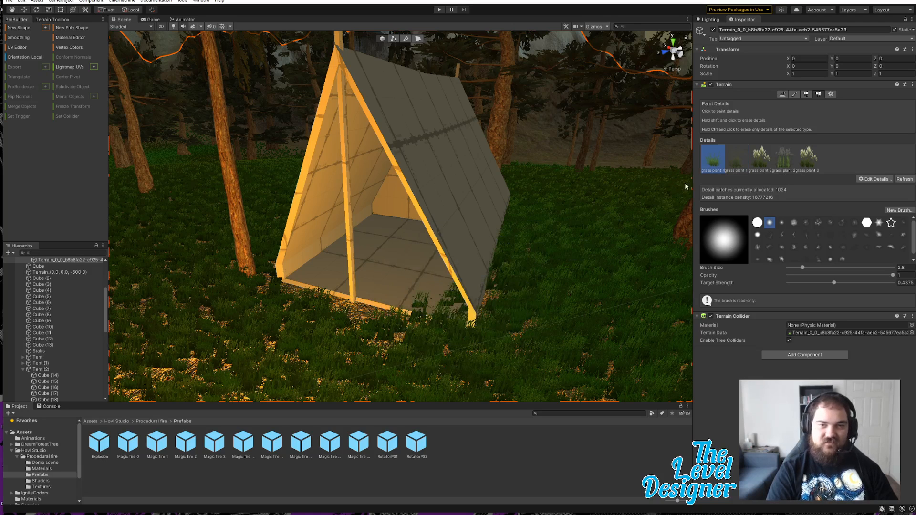
{"action": "left_click", "coordinate": [787, 161]}
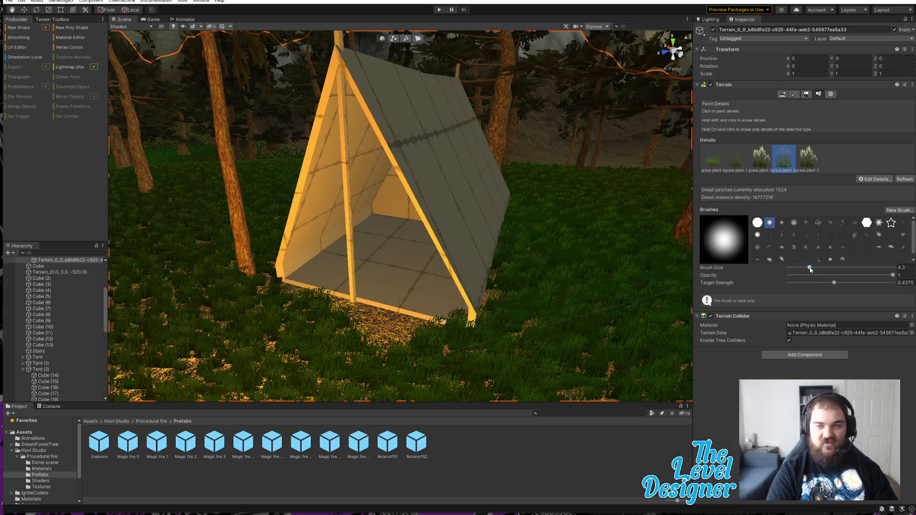
{"action": "left_click_drag", "start_coordinate": [431, 266], "coordinate": [500, 250], "text": "alt"}
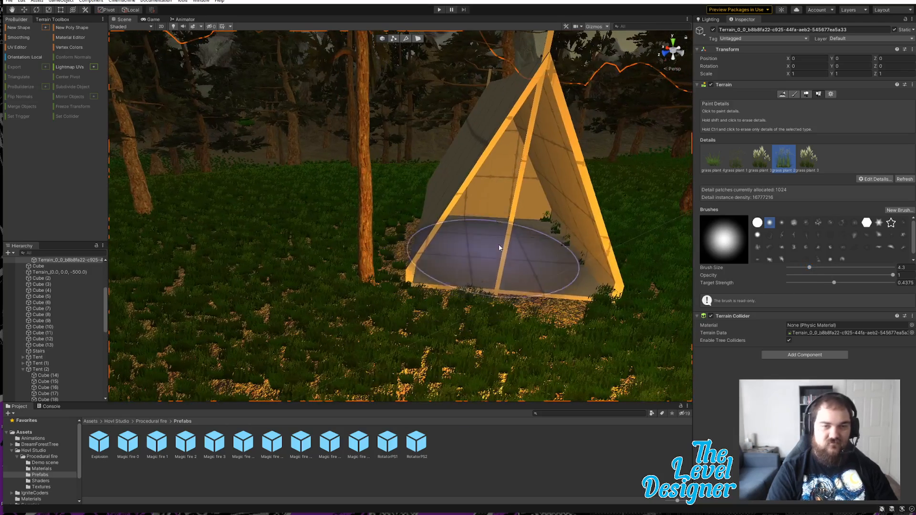
{"action": "left_click", "coordinate": [736, 157]}
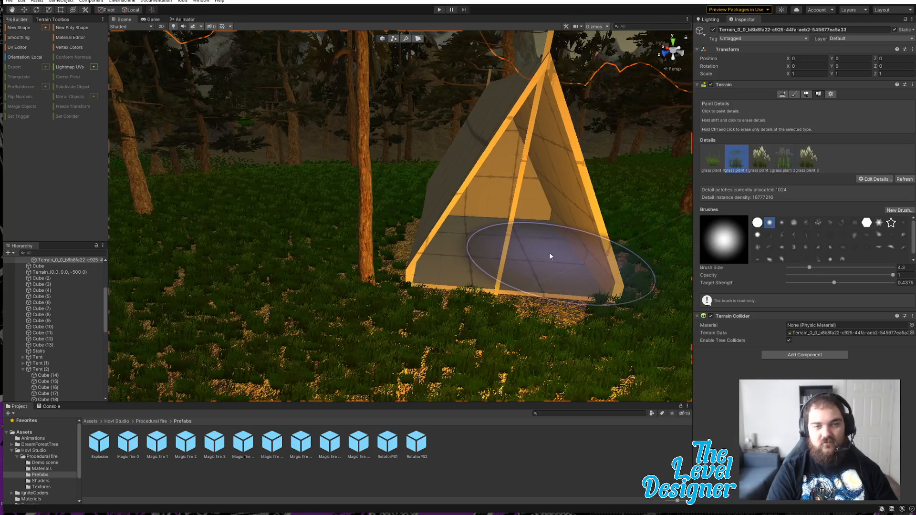
- Erase the first and fourth grass types from the floor of the tent without a front pole
{"action": "mouse_move", "coordinate": [550, 257]}
{"action": "left_mouse_down", "text": "alt"}
{"action": "mouse_move", "coordinate": [542, 242]}
{"action": "mouse_move", "coordinate": [388, 239]}
{"action": "mouse_move", "coordinate": [344, 247]}
{"action": "mouse_move", "coordinate": [357, 270]}
{"action": "mouse_move", "coordinate": [351, 263]}
{"action": "mouse_move", "coordinate": [308, 282]}
{"action": "left_mouse_up", "text": "alt"}
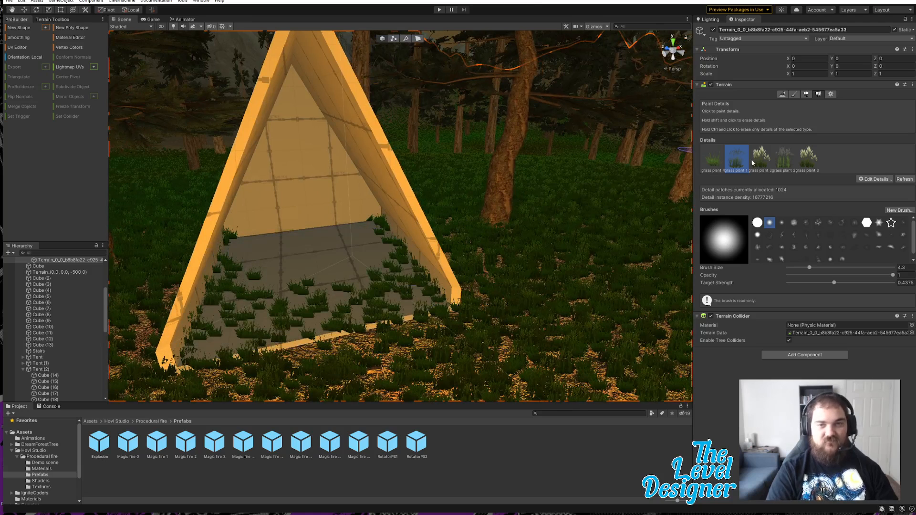
{"action": "left_click", "coordinate": [714, 163]}
{"action": "mouse_move", "coordinate": [349, 252]}
{"action": "left_mouse_down", "text": "ctrl"}
{"action": "mouse_move", "coordinate": [330, 271]}
{"action": "mouse_move", "coordinate": [327, 261]}
{"action": "left_mouse_up", "text": "ctrl"}
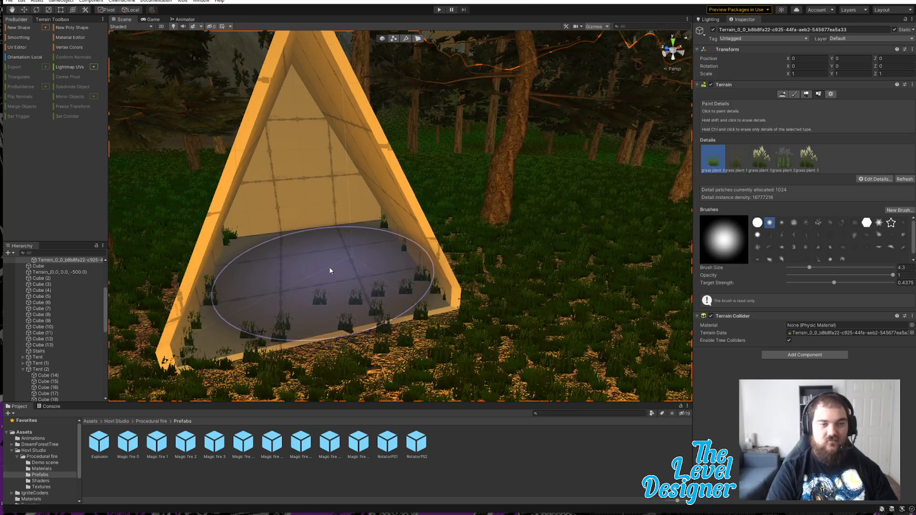
{"action": "left_click", "coordinate": [785, 160]}
{"action": "mouse_move", "coordinate": [307, 331]}
{"action": "left_mouse_down", "text": "ctrl"}
{"action": "mouse_move", "coordinate": [330, 271]}
{"action": "mouse_move", "coordinate": [311, 245]}
{"action": "mouse_move", "coordinate": [269, 252]}
{"action": "mouse_move", "coordinate": [410, 318]}
{"action": "mouse_move", "coordinate": [301, 288]}
{"action": "left_mouse_up", "text": "ctrl"}
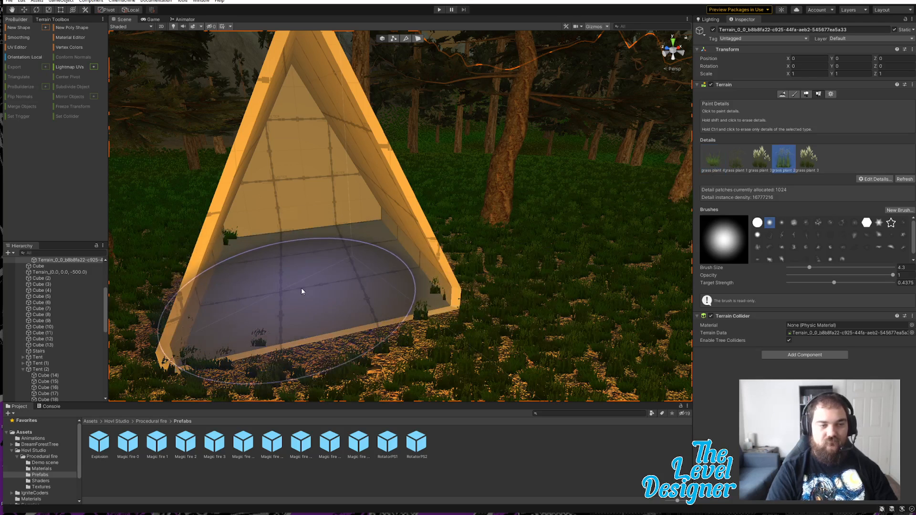
- Clear the leftover grass tufts of the various types along the walls and entrance of the tent without a front pole
{"action": "left_click", "coordinate": [710, 160]}
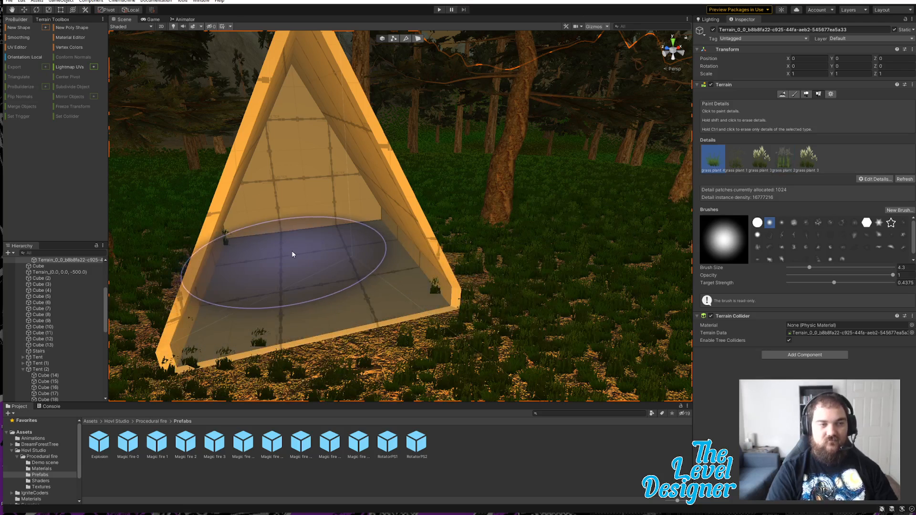
{"action": "left_click", "coordinate": [737, 163]}
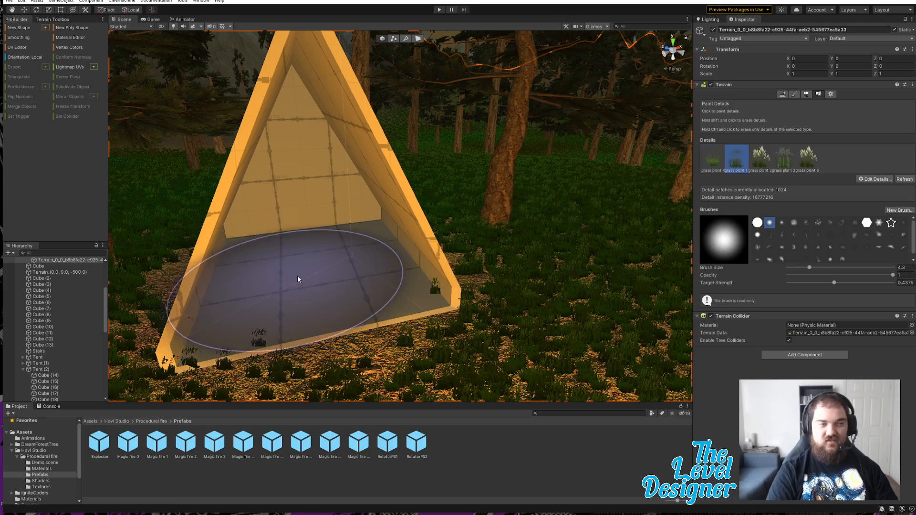
{"action": "left_click", "coordinate": [717, 163]}
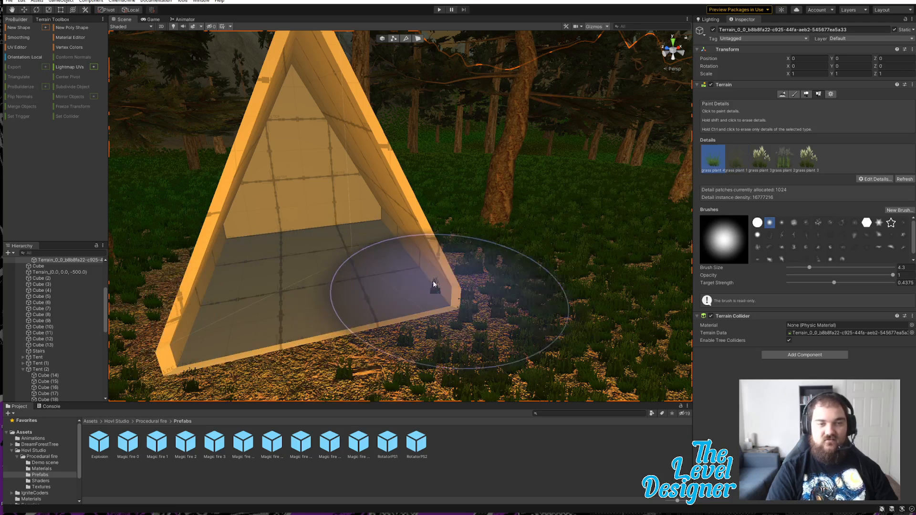
{"action": "left_click", "coordinate": [788, 165]}
{"action": "mouse_move", "coordinate": [517, 278]}
{"action": "left_mouse_down", "text": "ctrl"}
{"action": "mouse_move", "coordinate": [353, 279]}
{"action": "mouse_move", "coordinate": [432, 280]}
{"action": "left_mouse_up", "text": "ctrl"}
- Repaint the first grass type around the tent without a front pole at brush size 1.4, erasing any tufts that spill inside
{"action": "right_click_drag", "start_coordinate": [433, 280], "coordinate": [569, 282]}
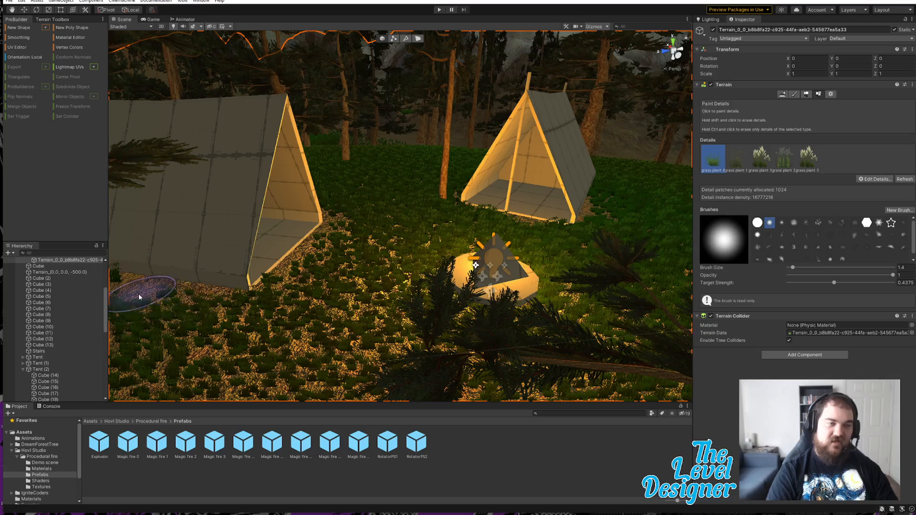
{"action": "mouse_move", "coordinate": [169, 307]}
{"action": "right_mouse_down"}
{"action": "mouse_move", "coordinate": [130, 292]}
{"action": "mouse_move", "coordinate": [248, 244]}
{"action": "right_mouse_up"}
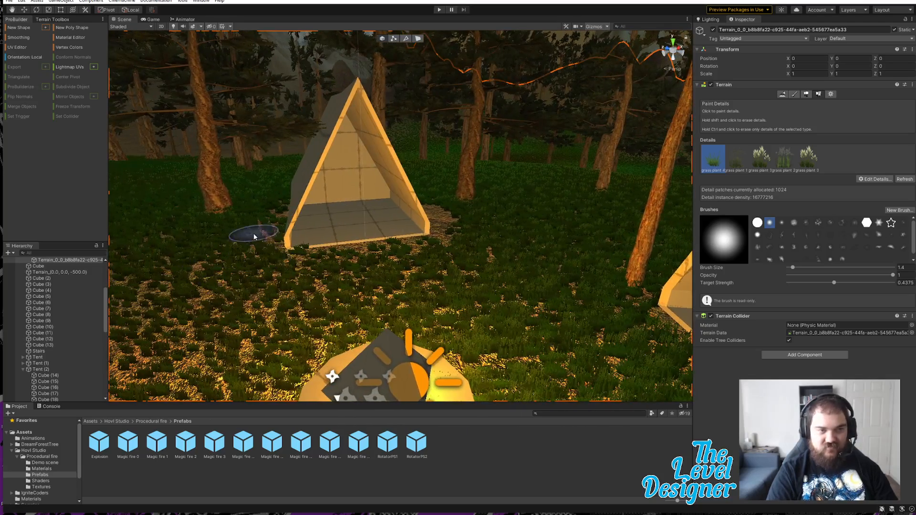
{"action": "right_click_drag", "start_coordinate": [452, 257], "coordinate": [466, 239]}
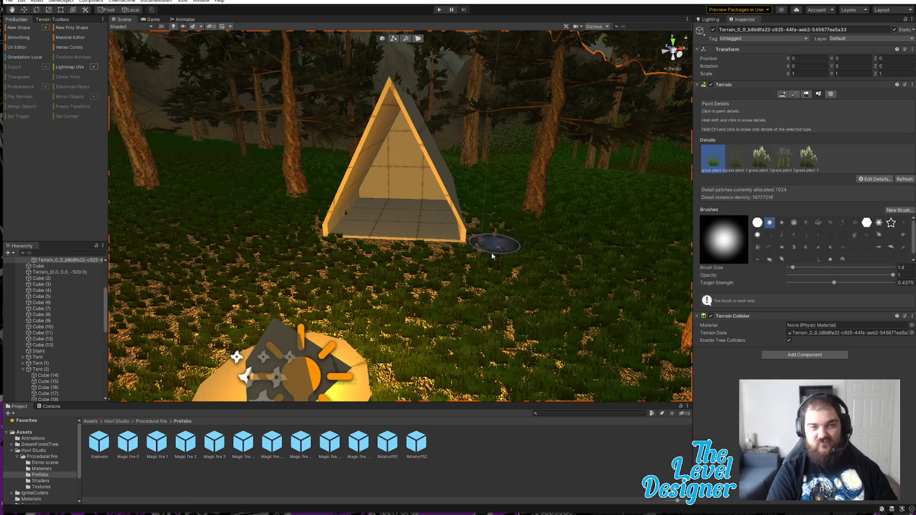
{"action": "right_click_drag", "start_coordinate": [492, 256], "coordinate": [467, 269]}
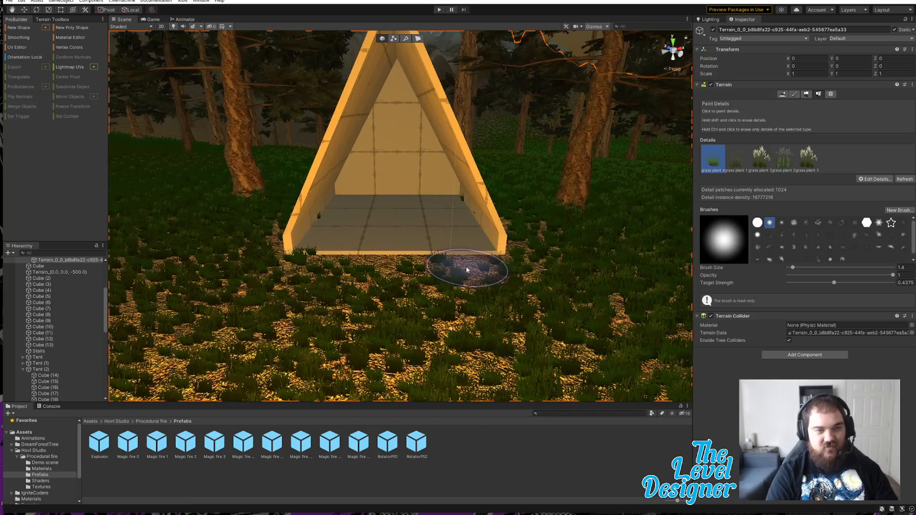
{"action": "left_click_drag", "start_coordinate": [486, 268], "coordinate": [488, 268], "text": "shift"}
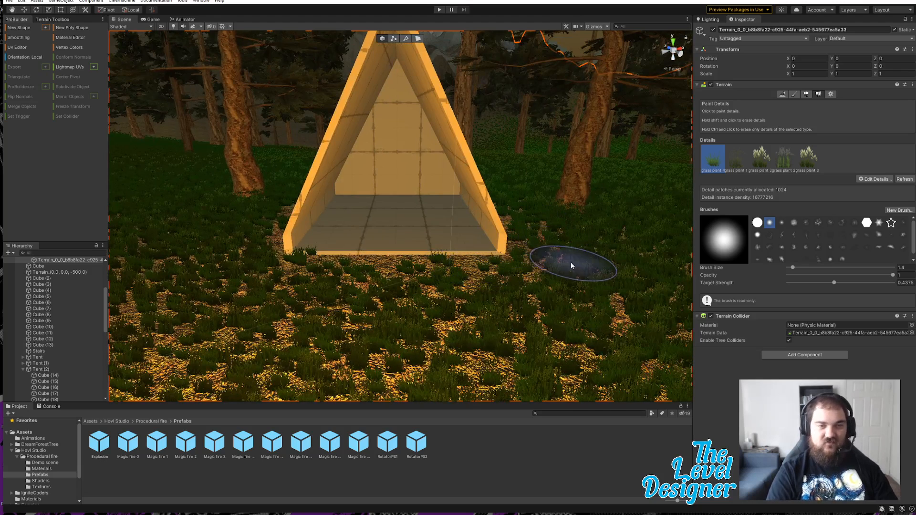
{"action": "mouse_move", "coordinate": [572, 265]}
{"action": "right_mouse_down"}
{"action": "mouse_move", "coordinate": [495, 265]}
{"action": "mouse_move", "coordinate": [535, 262]}
{"action": "mouse_move", "coordinate": [424, 204]}
{"action": "mouse_move", "coordinate": [405, 224]}
{"action": "mouse_move", "coordinate": [388, 222]}
{"action": "mouse_move", "coordinate": [584, 258]}
{"action": "mouse_move", "coordinate": [461, 255]}
{"action": "right_mouse_up"}
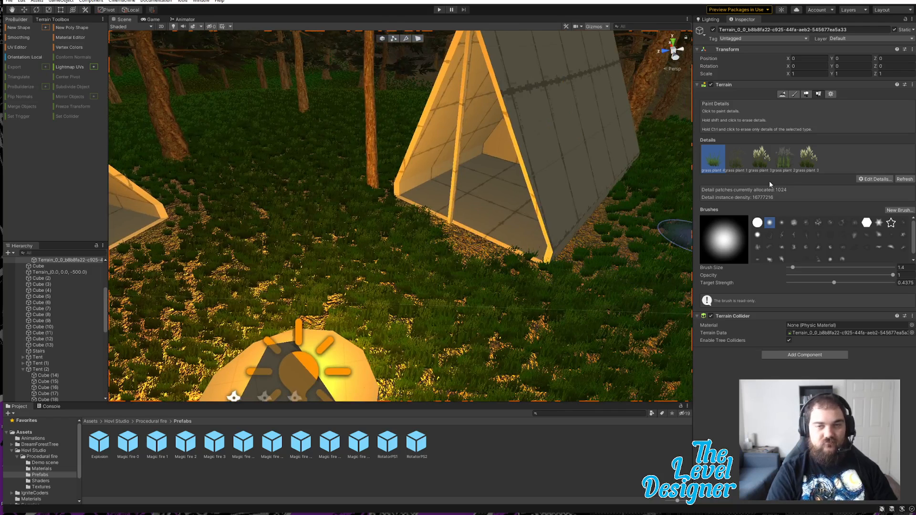
- Try painting the tall grass plant 3 beside the tent with the front pole, and undo it
{"action": "left_click", "coordinate": [813, 161]}
{"action": "left_click", "coordinate": [631, 243]}
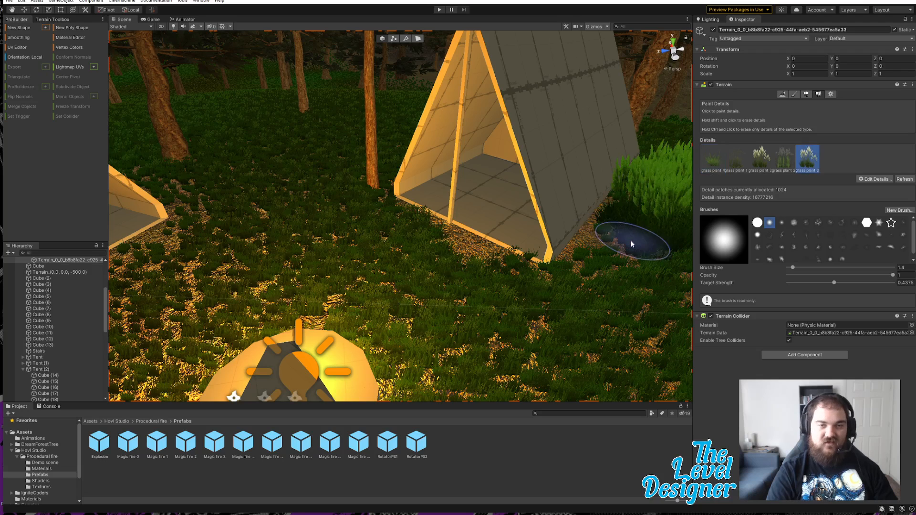
{"action": "right_click_drag", "start_coordinate": [596, 292], "coordinate": [608, 284]}
{"action": "key", "text": "ctrl+z"}
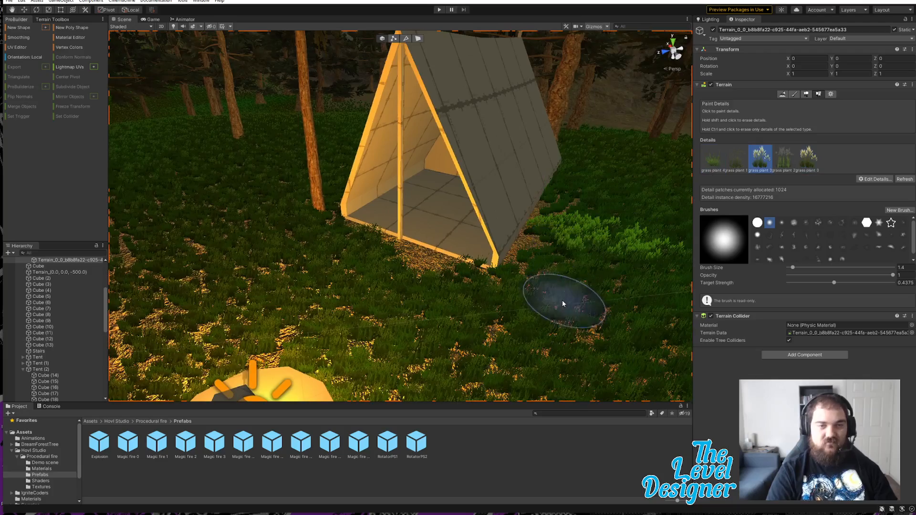
- Paint scattered patches of the third grass type beside the tents and around the campsite
{"action": "scroll", "coordinate": [558, 286], "scroll_direction": "down", "scroll_amount": 4}
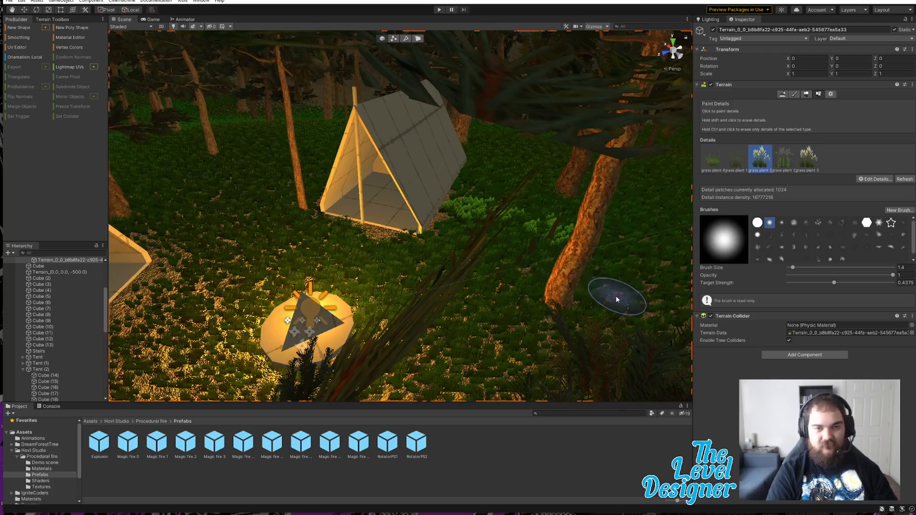
{"action": "right_click_drag", "start_coordinate": [616, 299], "coordinate": [331, 299]}
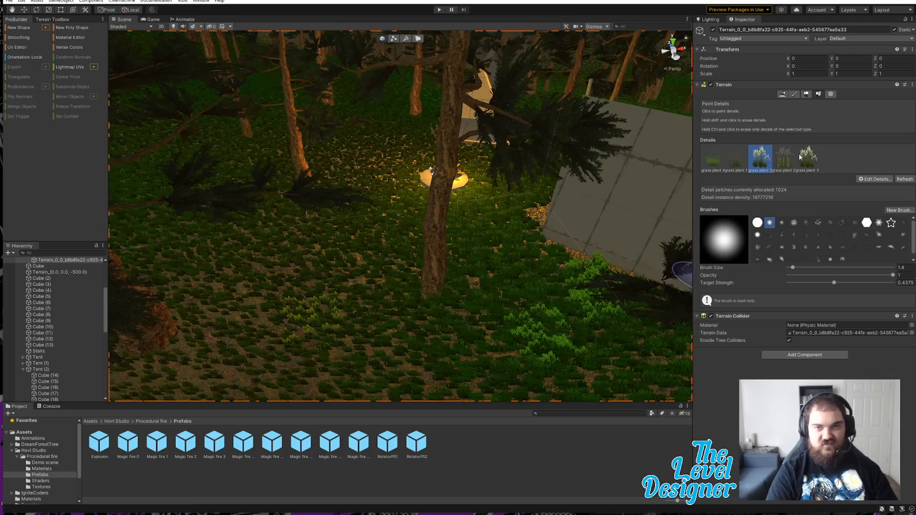
{"action": "right_click_drag", "start_coordinate": [338, 188], "coordinate": [349, 173]}
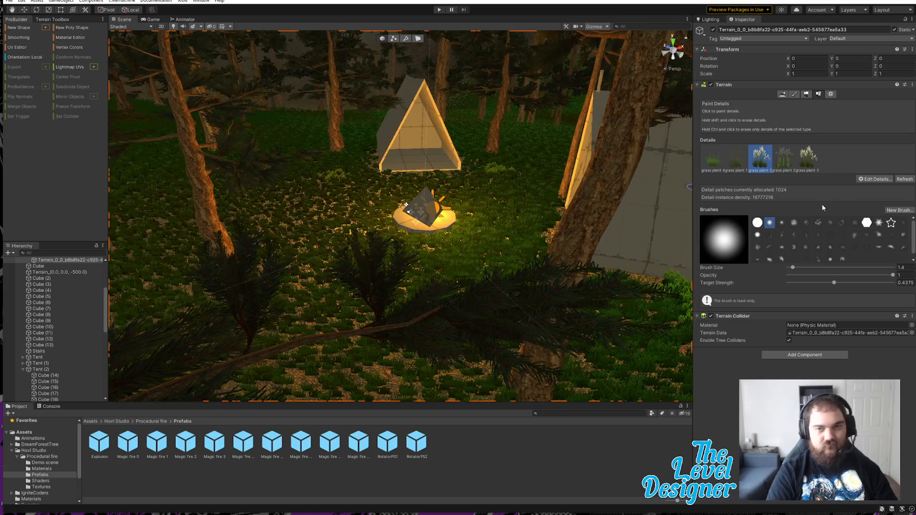
- Switch the terrain to Paint Trees with the bush selected, using brush size 6 and tree density 100
{"action": "left_click", "coordinate": [794, 95]}
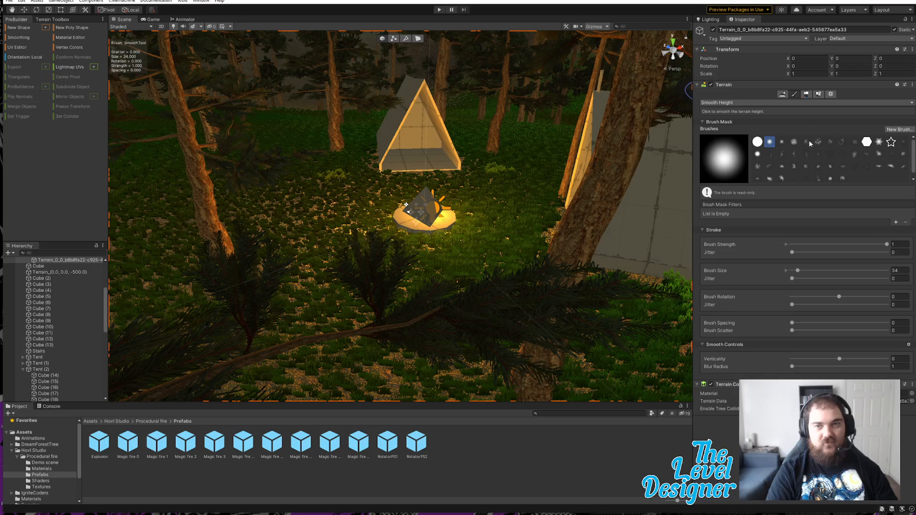
{"action": "left_click", "coordinate": [805, 94]}
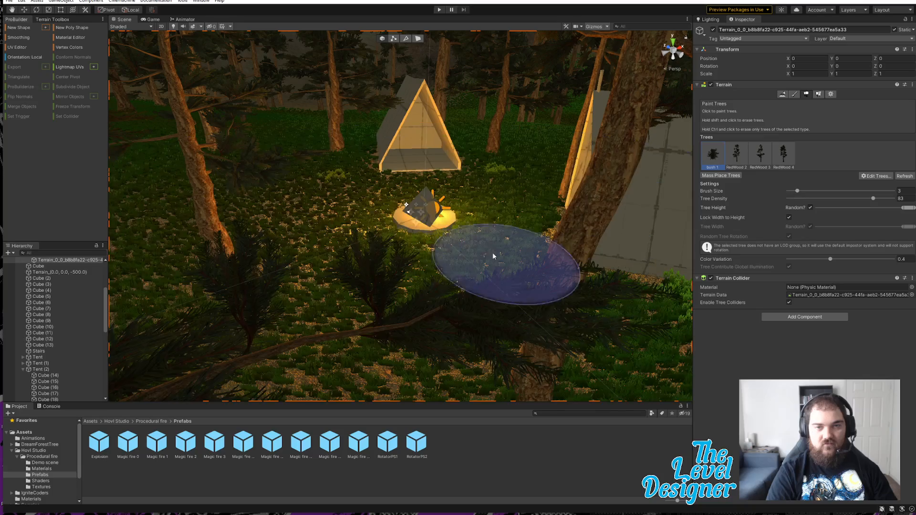
{"action": "scroll", "coordinate": [495, 255], "scroll_direction": "up", "scroll_amount": 6}
{"action": "scroll", "coordinate": [517, 284], "scroll_direction": "down", "scroll_amount": 5}
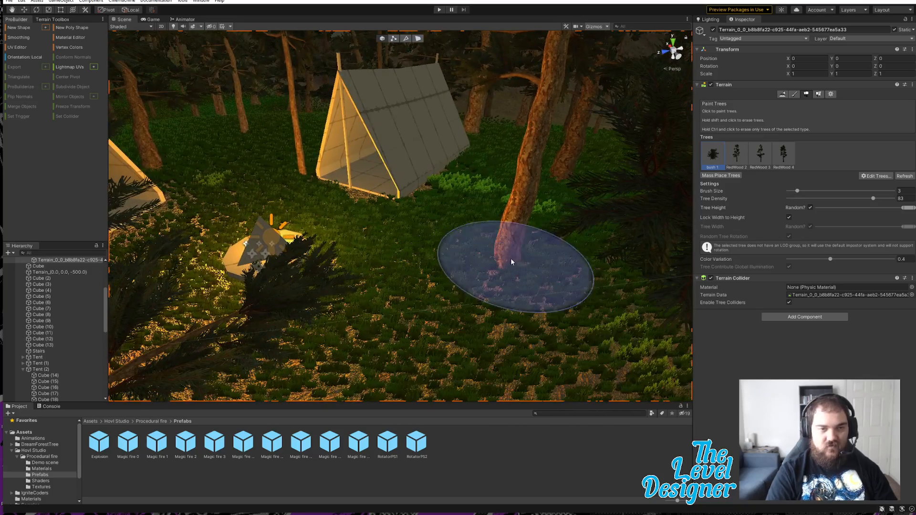
{"action": "left_click_drag", "start_coordinate": [797, 191], "coordinate": [807, 191]}
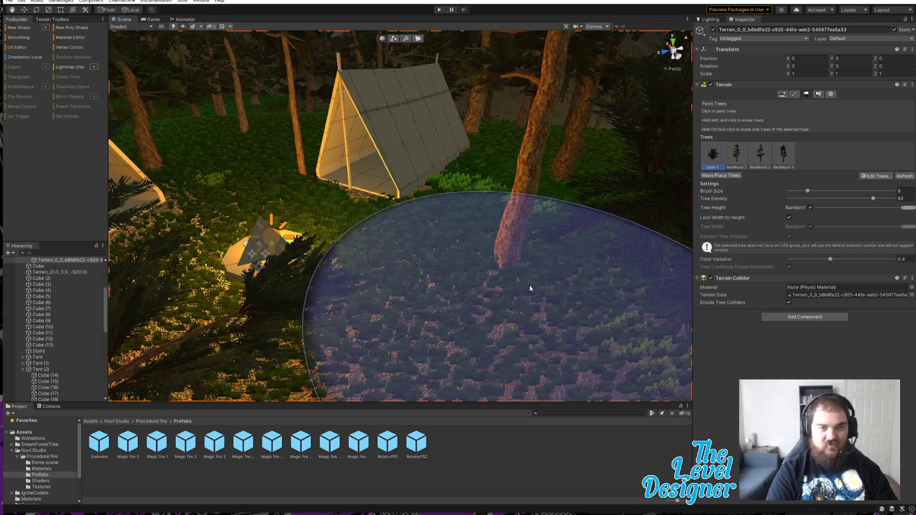
{"action": "mouse_move", "coordinate": [599, 329]}
{"action": "right_mouse_down"}
{"action": "mouse_move", "coordinate": [552, 304]}
{"action": "mouse_move", "coordinate": [515, 313]}
{"action": "mouse_move", "coordinate": [471, 288]}
{"action": "right_mouse_up"}
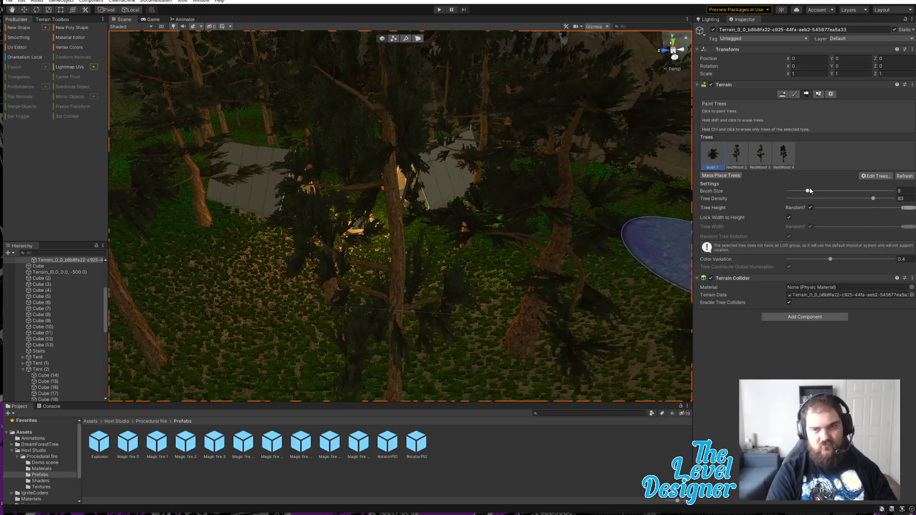
{"action": "left_click_drag", "start_coordinate": [815, 192], "coordinate": [818, 191]}
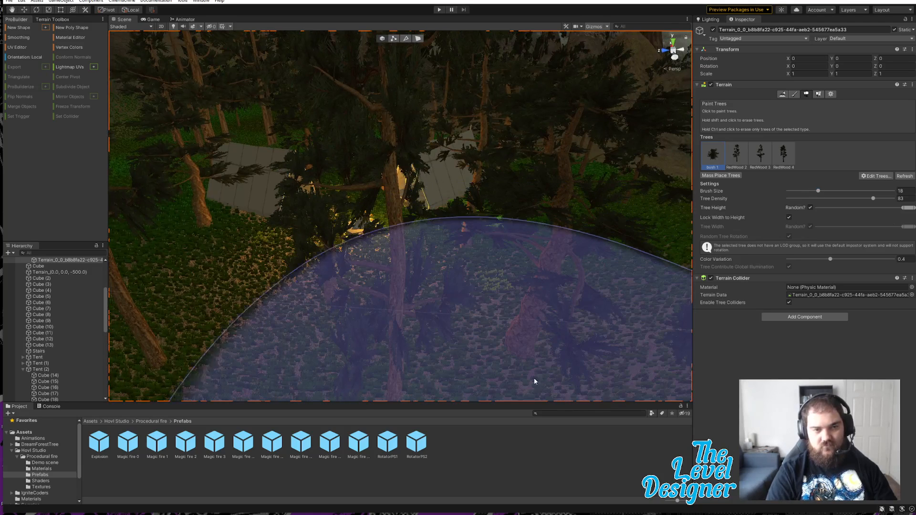
{"action": "right_click_drag", "start_coordinate": [360, 212], "coordinate": [342, 216]}
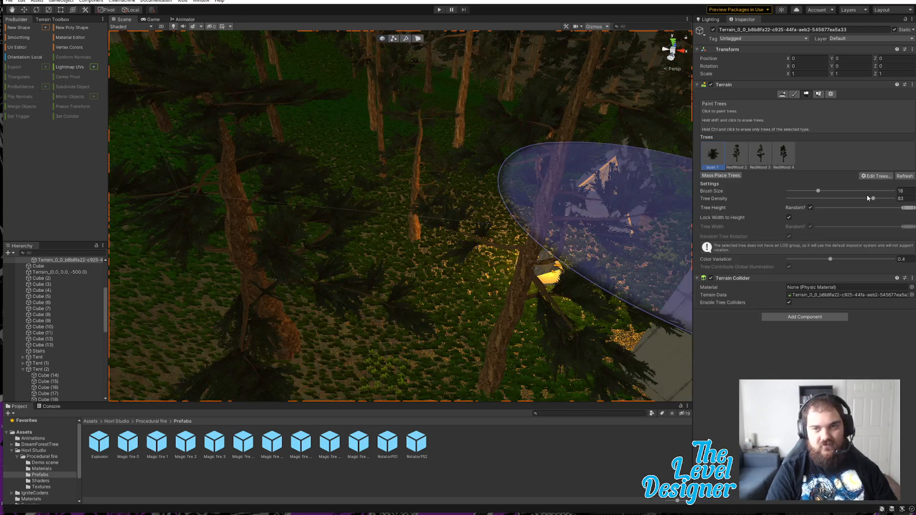
{"action": "left_click_drag", "start_coordinate": [867, 199], "coordinate": [880, 200]}
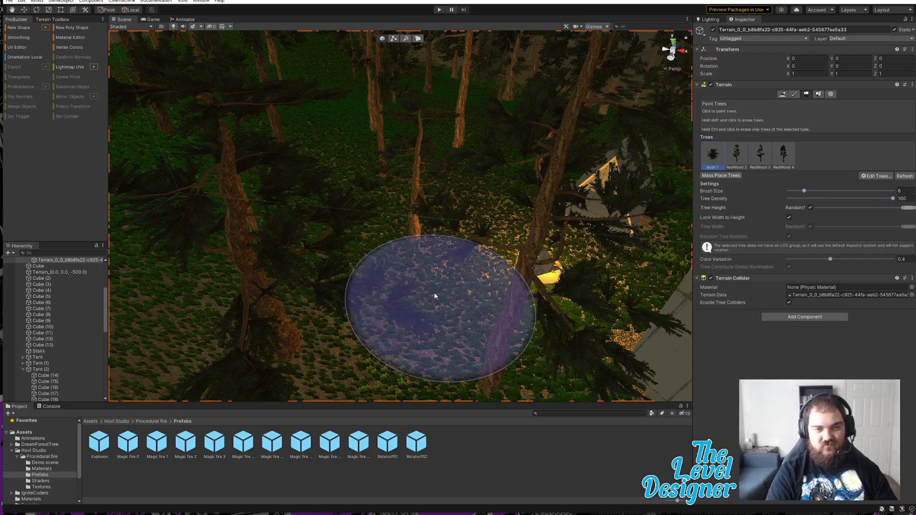
- Reduce the tree brush size to 2 and paint Bush 1 near the tents, undoing the last placement
{"action": "scroll", "coordinate": [393, 270], "scroll_direction": "up", "scroll_amount": 8}
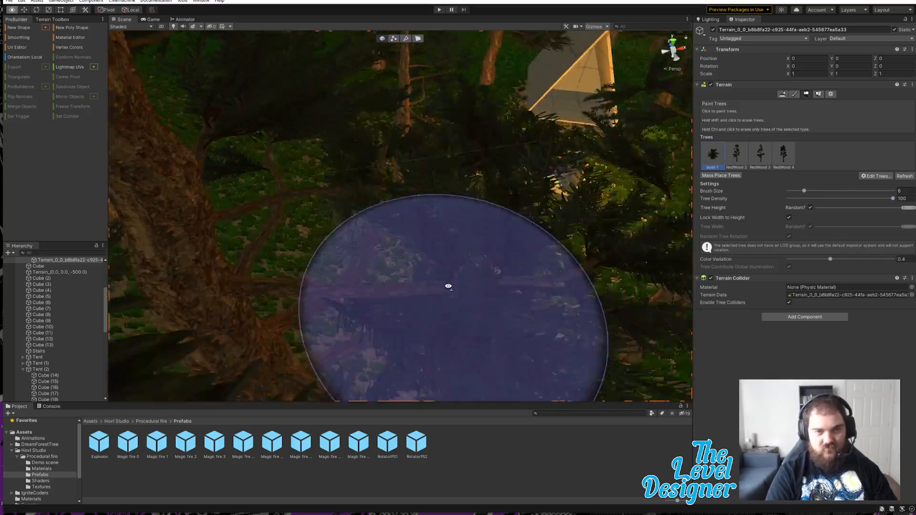
{"action": "right_click_drag", "start_coordinate": [457, 277], "coordinate": [596, 234]}
{"action": "left_click_drag", "start_coordinate": [803, 193], "coordinate": [796, 193]}
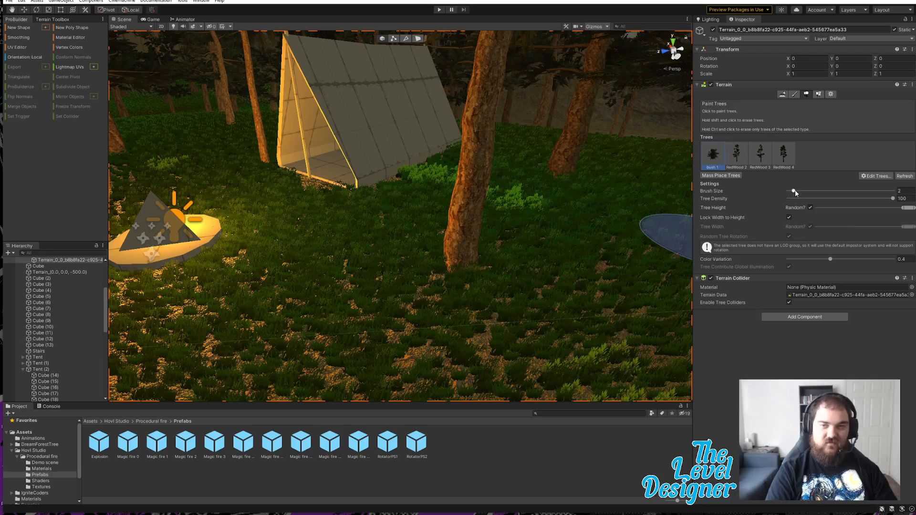
{"action": "left_click", "coordinate": [427, 270]}
{"action": "key", "text": "a"}
{"action": "mouse_move", "coordinate": [468, 250]}
{"action": "right_mouse_down"}
{"action": "mouse_move", "coordinate": [507, 250]}
{"action": "mouse_move", "coordinate": [528, 266]}
{"action": "mouse_move", "coordinate": [499, 239]}
{"action": "mouse_move", "coordinate": [449, 242]}
{"action": "mouse_move", "coordinate": [491, 241]}
{"action": "mouse_move", "coordinate": [510, 227]}
{"action": "mouse_move", "coordinate": [460, 242]}
{"action": "mouse_move", "coordinate": [486, 242]}
{"action": "mouse_move", "coordinate": [403, 235]}
{"action": "right_mouse_up"}
{"action": "key", "text": "s"}
{"action": "key", "text": "ctrl+z"}
- Set the brush size to 4 and tree density to 96, and paint bushes around the tents
{"action": "key", "text": "w"}
{"action": "left_click_drag", "start_coordinate": [891, 199], "coordinate": [889, 200]}
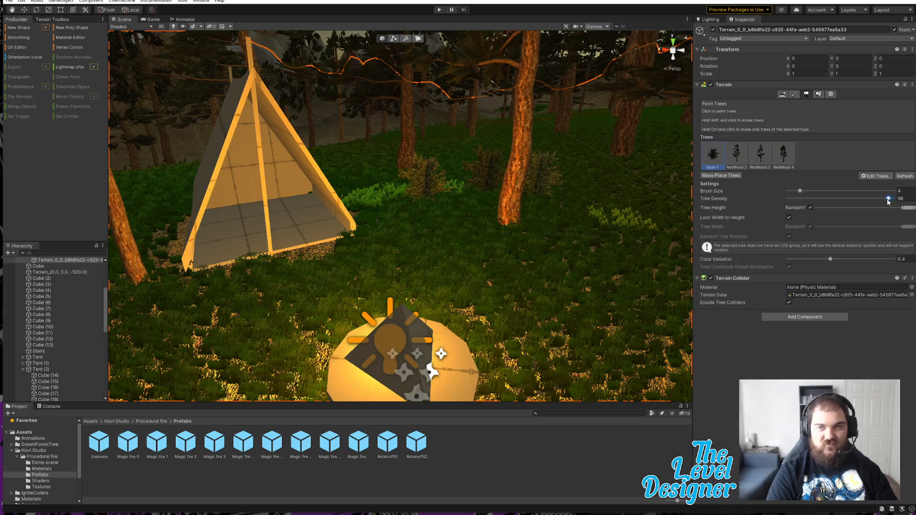
{"action": "right_click_drag", "start_coordinate": [507, 223], "coordinate": [351, 226]}
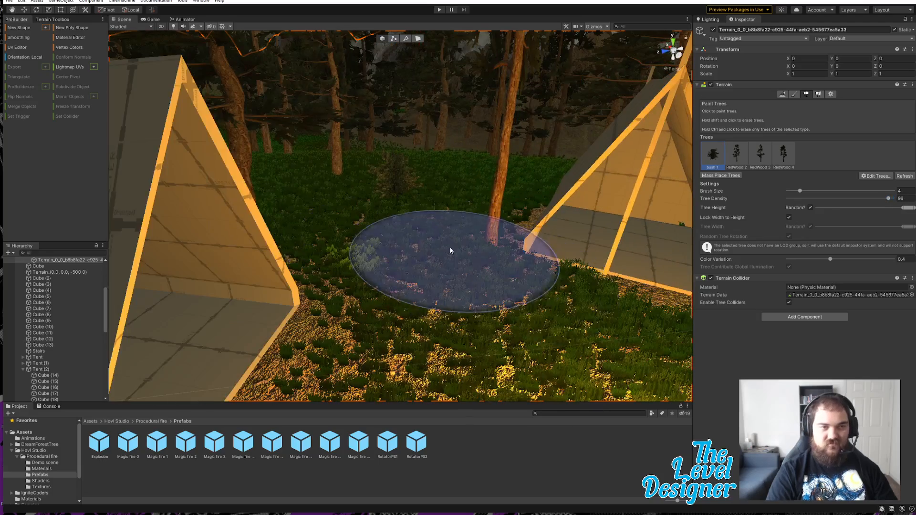
{"action": "mouse_move", "coordinate": [450, 250]}
{"action": "right_mouse_down"}
{"action": "mouse_move", "coordinate": [280, 260]}
{"action": "mouse_move", "coordinate": [284, 248]}
{"action": "mouse_move", "coordinate": [412, 328]}
{"action": "mouse_move", "coordinate": [467, 301]}
{"action": "mouse_move", "coordinate": [327, 294]}
{"action": "mouse_move", "coordinate": [388, 269]}
{"action": "mouse_move", "coordinate": [523, 262]}
{"action": "mouse_move", "coordinate": [450, 255]}
{"action": "mouse_move", "coordinate": [481, 269]}
{"action": "right_mouse_up"}
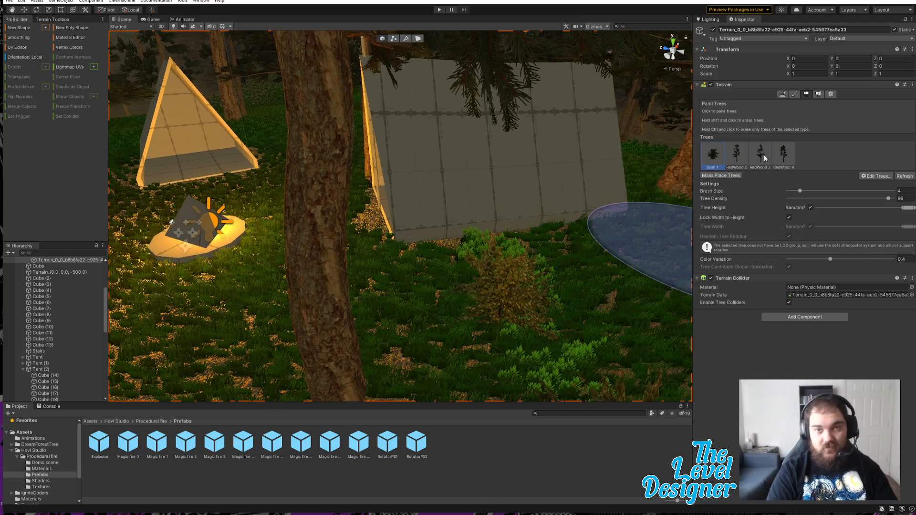
- Paint grass plant details across the forest floor around the camp with a brush size of about 27
{"action": "left_click", "coordinate": [817, 95]}
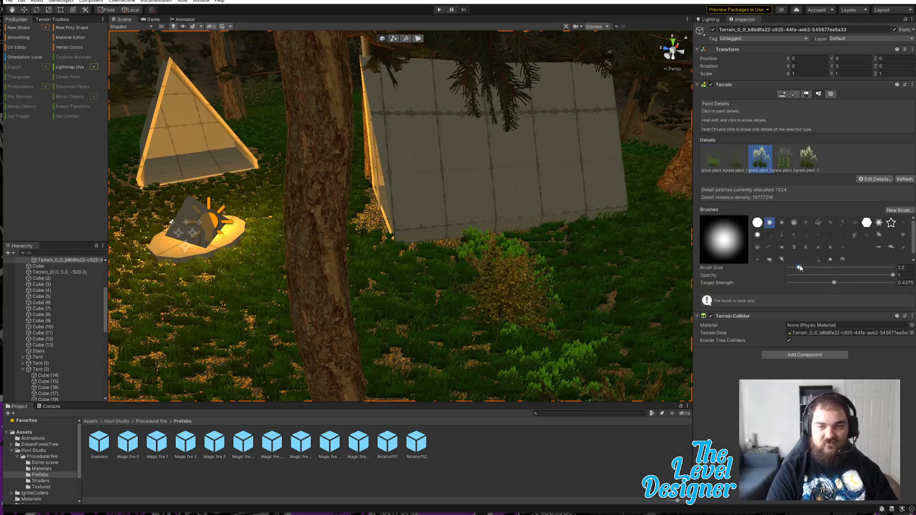
{"action": "scroll", "coordinate": [507, 205], "scroll_direction": "down", "scroll_amount": 10}
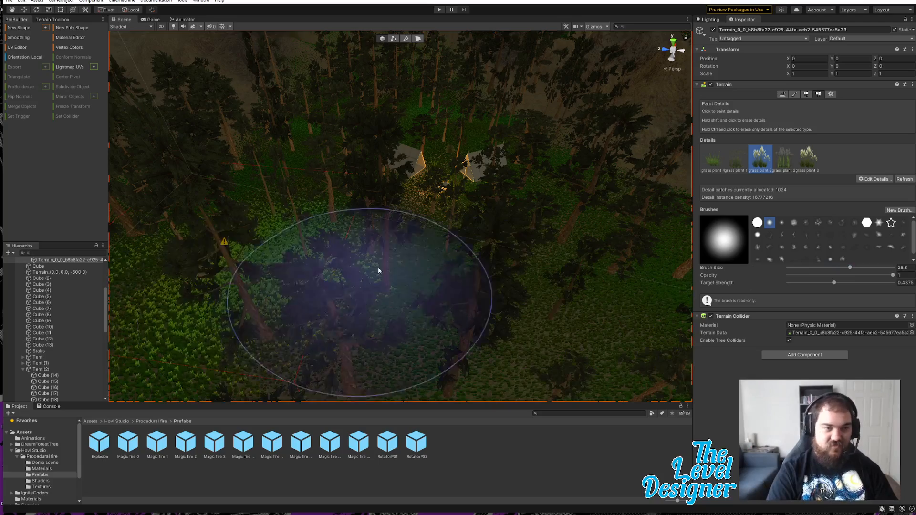
{"action": "mouse_move", "coordinate": [378, 268]}
{"action": "right_mouse_down"}
{"action": "mouse_move", "coordinate": [367, 266]}
{"action": "mouse_move", "coordinate": [425, 262]}
{"action": "mouse_move", "coordinate": [362, 259]}
{"action": "mouse_move", "coordinate": [799, 178]}
{"action": "right_mouse_up"}
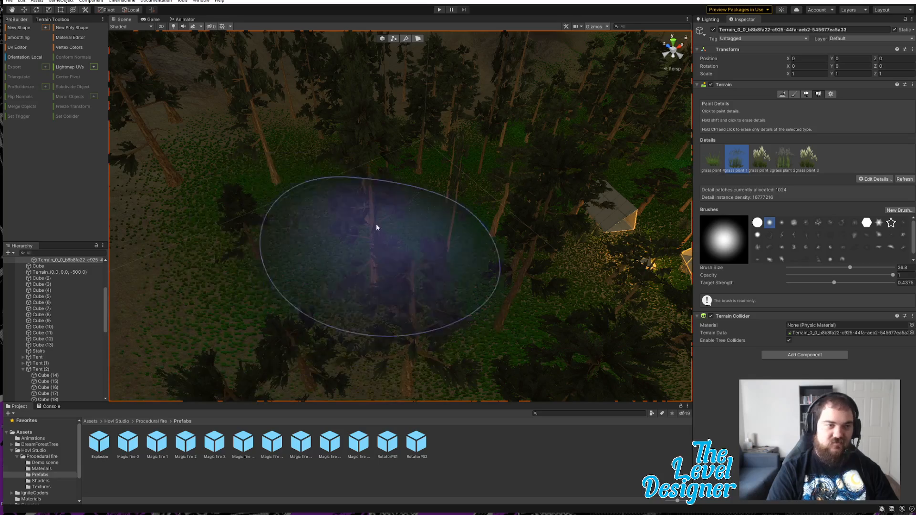
{"action": "mouse_move", "coordinate": [374, 225]}
{"action": "right_mouse_down"}
{"action": "mouse_move", "coordinate": [437, 260]}
{"action": "mouse_move", "coordinate": [431, 239]}
{"action": "right_mouse_up"}
{"action": "right_click_drag", "start_coordinate": [490, 239], "coordinate": [412, 82]}
{"action": "left_click", "coordinate": [434, 66]}
- Build a 5 × 1 × 5 ProBuilder cube on the open ground beside the forest
{"action": "right_click_drag", "start_coordinate": [467, 248], "coordinate": [461, 341]}
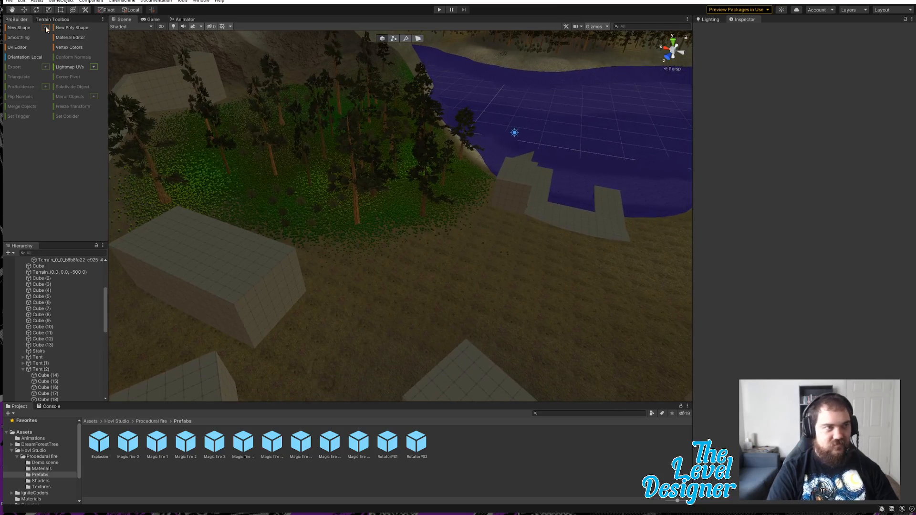
{"action": "right_click_drag", "start_coordinate": [455, 260], "coordinate": [495, 277]}
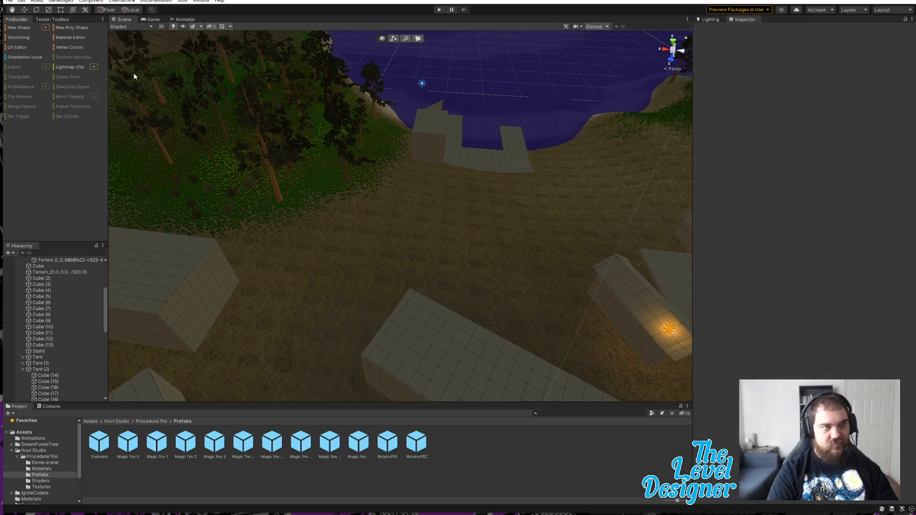
{"action": "left_click", "coordinate": [45, 28]}
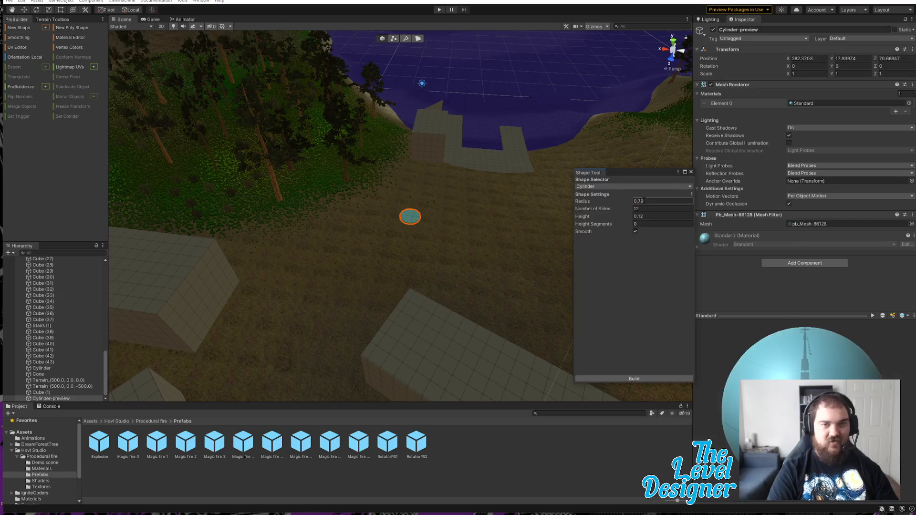
{"action": "left_click", "coordinate": [606, 188]}
{"action": "left_click", "coordinate": [602, 191]}
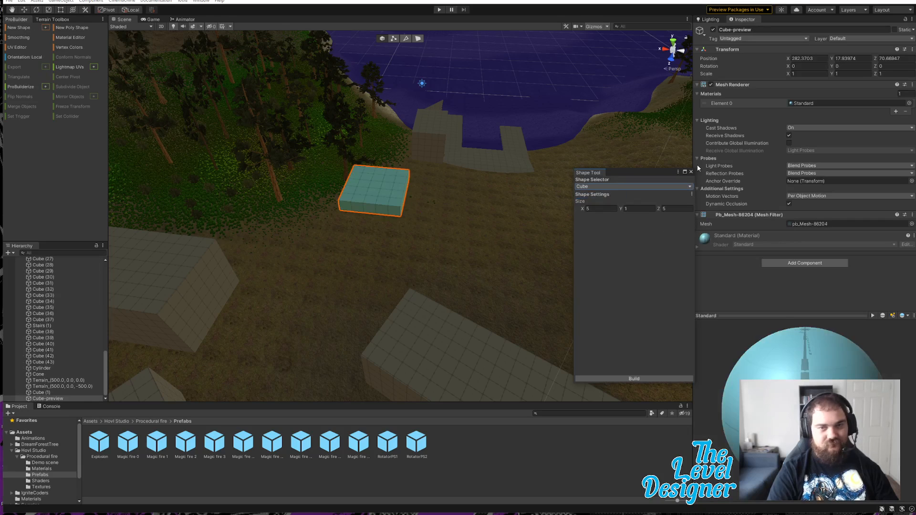
{"action": "left_click", "coordinate": [638, 378]}
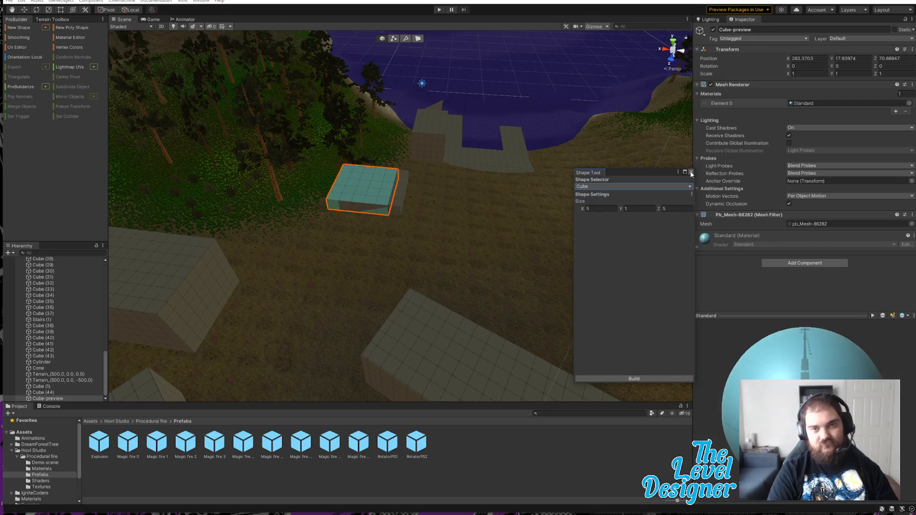
{"action": "left_click", "coordinate": [691, 172]}
{"action": "left_click", "coordinate": [387, 204]}
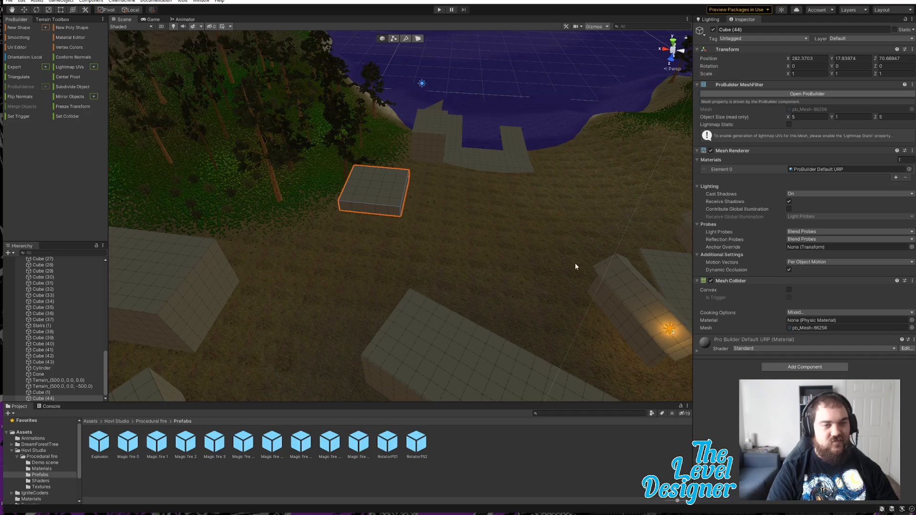
- Move the new cube down to the ground at the forest edge, at about X 287, Y 10, Z 68
{"action": "right_click_drag", "start_coordinate": [575, 266], "coordinate": [510, 254]}
{"action": "key", "text": "w"}
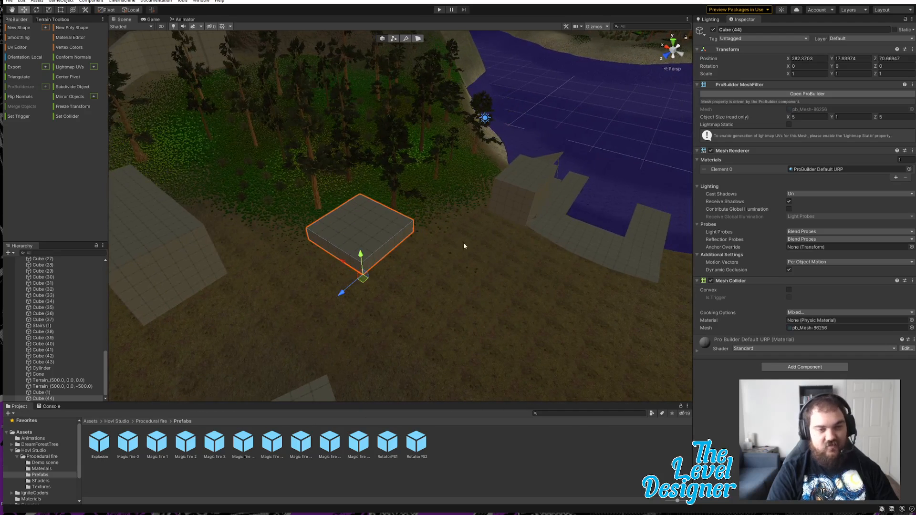
{"action": "left_click_drag", "start_coordinate": [358, 275], "coordinate": [380, 287]}
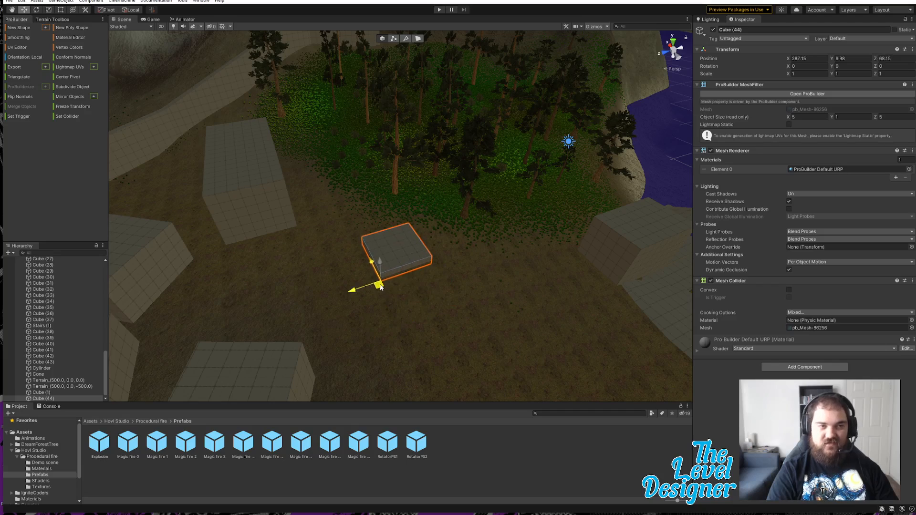
- Examine the layout of the blocked-out buildings and the open space between them around the settlement
{"action": "right_click_drag", "start_coordinate": [427, 340], "coordinate": [428, 209]}
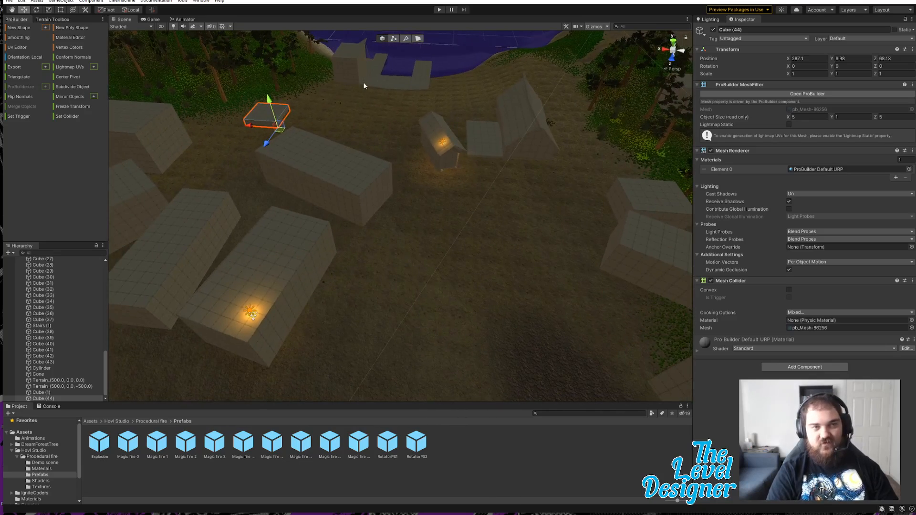
{"action": "right_click_drag", "start_coordinate": [515, 288], "coordinate": [483, 249]}
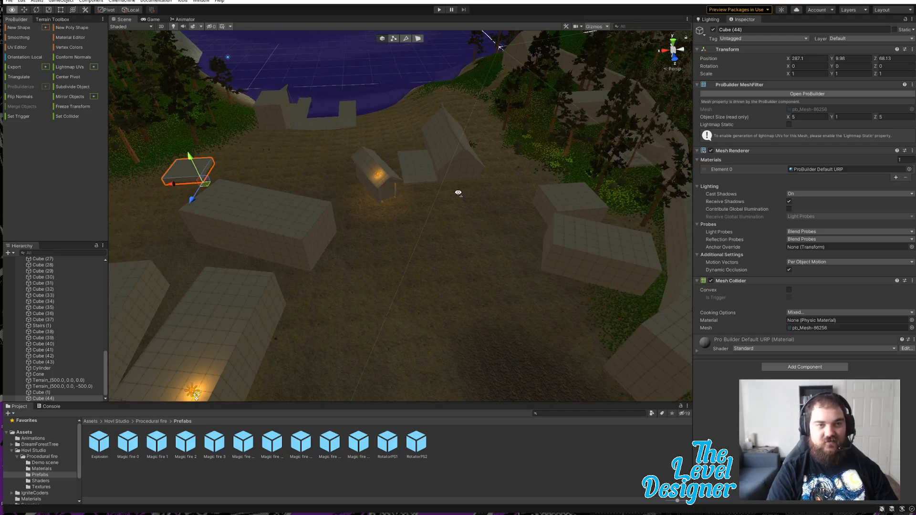
{"action": "right_click_drag", "start_coordinate": [458, 193], "coordinate": [348, 199]}
{"action": "key", "text": "w"}
{"action": "key", "text": "a"}
{"action": "right_click_drag", "start_coordinate": [389, 258], "coordinate": [448, 283]}
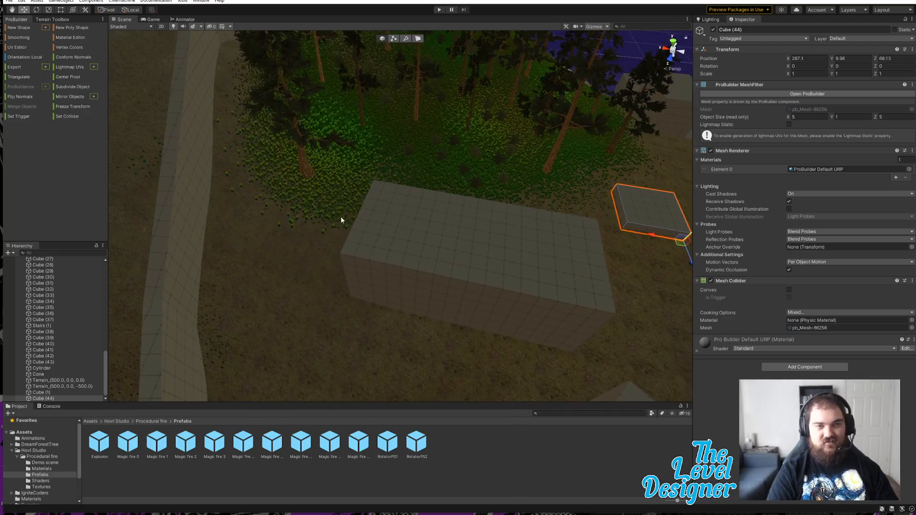
{"action": "right_click_drag", "start_coordinate": [382, 213], "coordinate": [411, 276]}
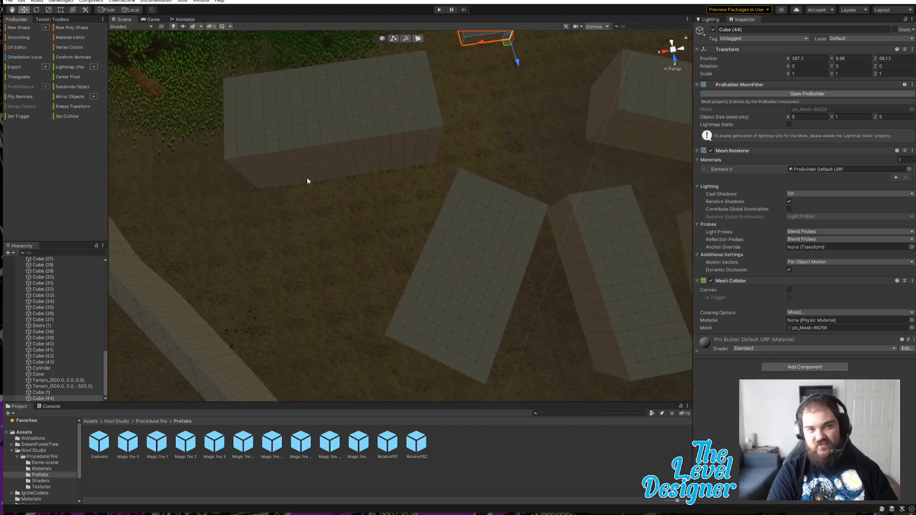
{"action": "right_click_drag", "start_coordinate": [450, 244], "coordinate": [480, 279]}
- Rotate the cube to -67.75 degrees about Y and move it to about X 294.49, Z 66.86 beside the large building block
{"action": "left_click_drag", "start_coordinate": [484, 282], "coordinate": [385, 361]}
{"action": "key", "text": "w"}
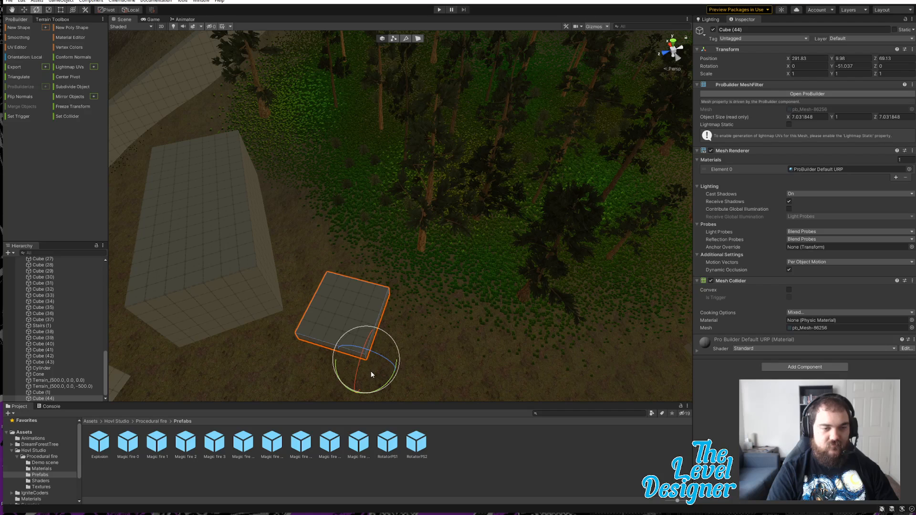
{"action": "left_click_drag", "start_coordinate": [376, 388], "coordinate": [383, 324]}
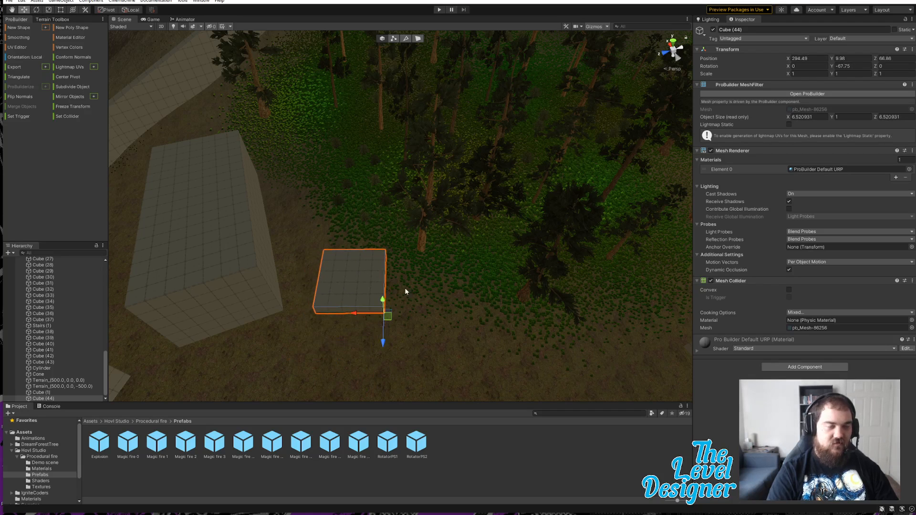
- Extend the cube's forest-side face outward into the grass to lengthen the block
{"action": "left_click_drag", "start_coordinate": [406, 290], "coordinate": [556, 266], "text": "alt"}
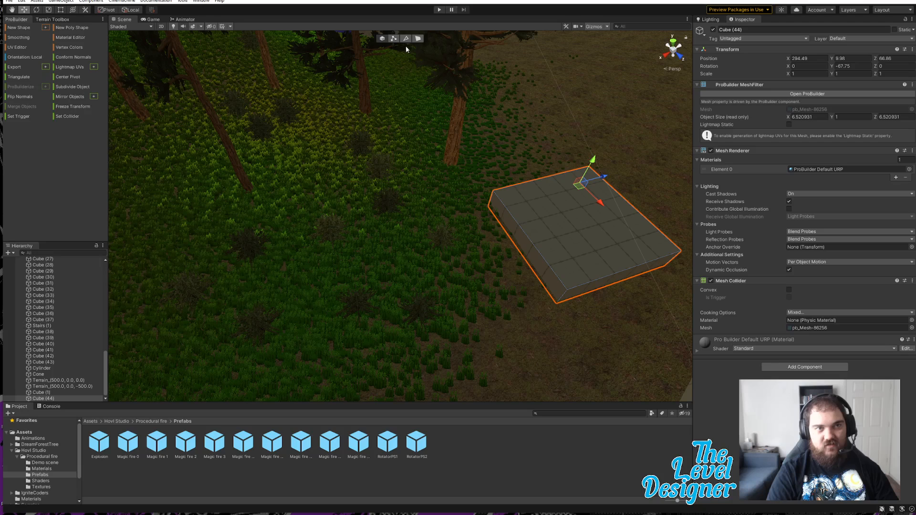
{"action": "left_click", "coordinate": [417, 39]}
{"action": "left_click", "coordinate": [539, 267]}
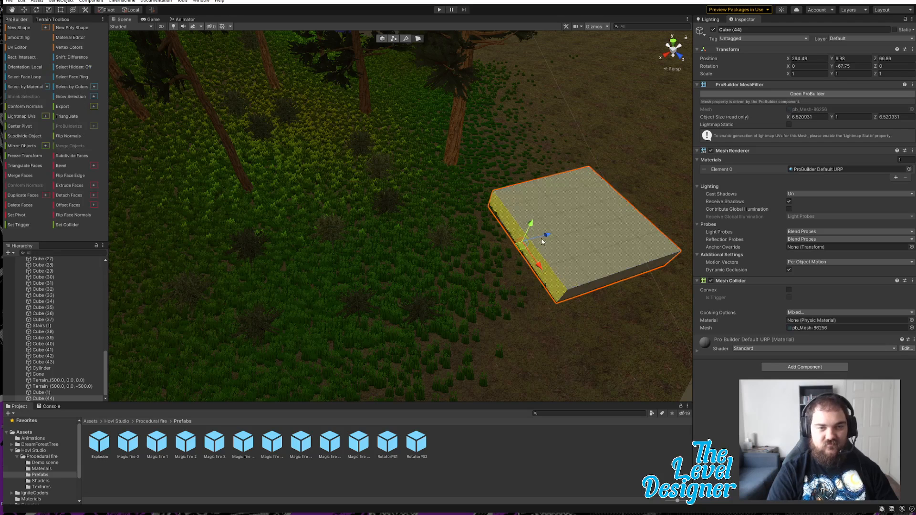
{"action": "left_click_drag", "start_coordinate": [548, 234], "coordinate": [384, 282]}
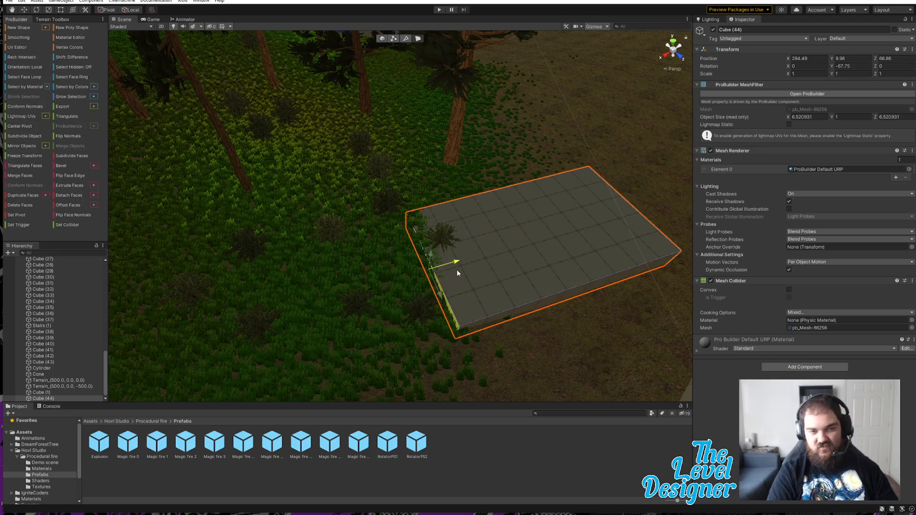
- Raise the block's top face to make it about 4 units high, and return to object selection
{"action": "left_click_drag", "start_coordinate": [457, 270], "coordinate": [400, 270], "text": "alt"}
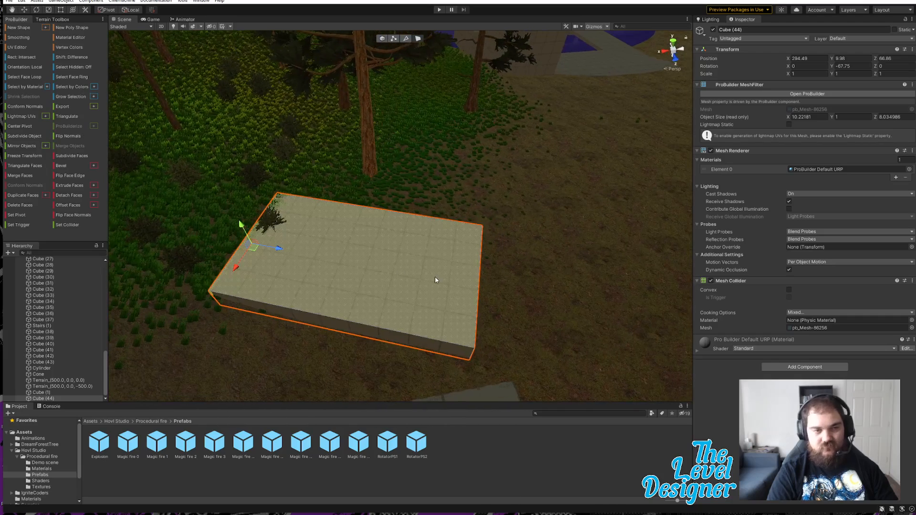
{"action": "left_click", "coordinate": [400, 270]}
{"action": "left_click_drag", "start_coordinate": [353, 238], "coordinate": [390, 169]}
{"action": "left_click_drag", "start_coordinate": [526, 296], "coordinate": [343, 294], "text": "alt"}
{"action": "left_click", "coordinate": [382, 38]}
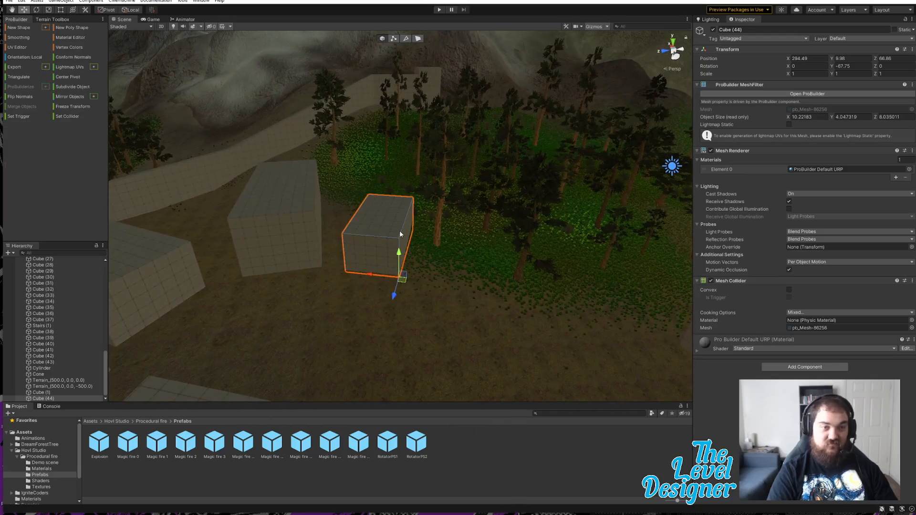
- Create a second 5 × 1 × 5 cube and move it to open ground near the dock, at about X 281, Y 10, Z 63
{"action": "left_click_drag", "start_coordinate": [399, 230], "coordinate": [511, 354], "text": "alt"}
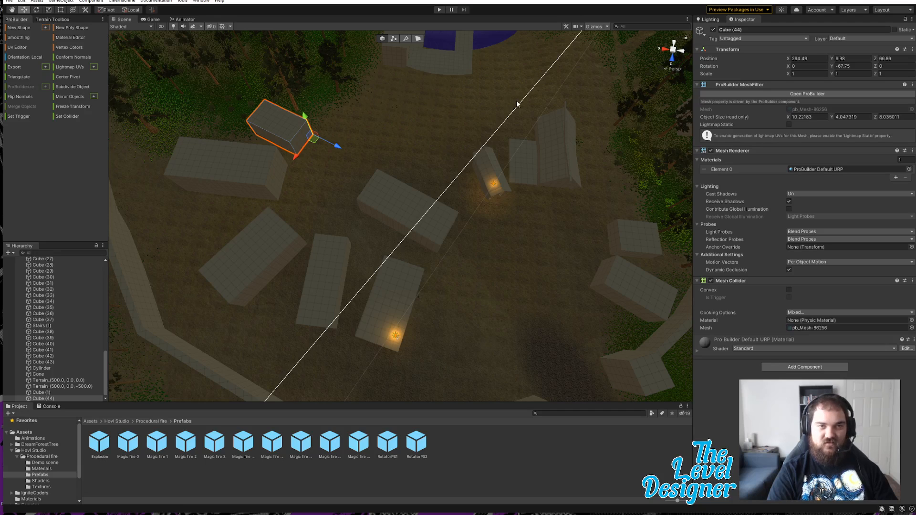
{"action": "mouse_move", "coordinate": [444, 252]}
{"action": "right_mouse_down"}
{"action": "mouse_move", "coordinate": [445, 225]}
{"action": "mouse_move", "coordinate": [458, 224]}
{"action": "mouse_move", "coordinate": [449, 236]}
{"action": "right_mouse_up"}
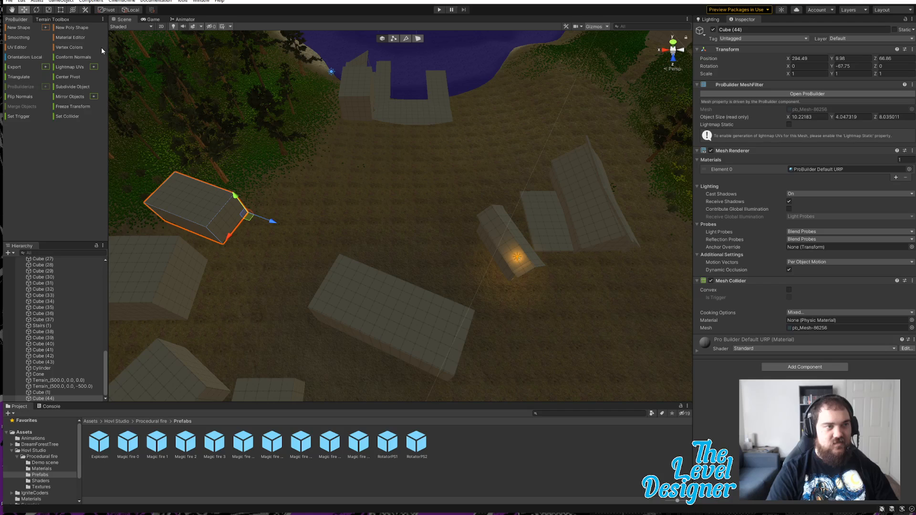
{"action": "left_click", "coordinate": [28, 27]}
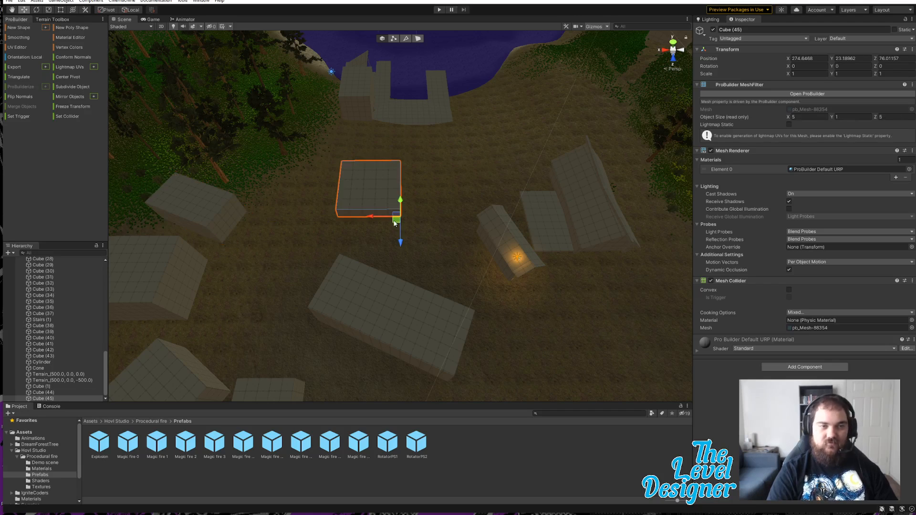
{"action": "left_click_drag", "start_coordinate": [394, 222], "coordinate": [341, 176]}
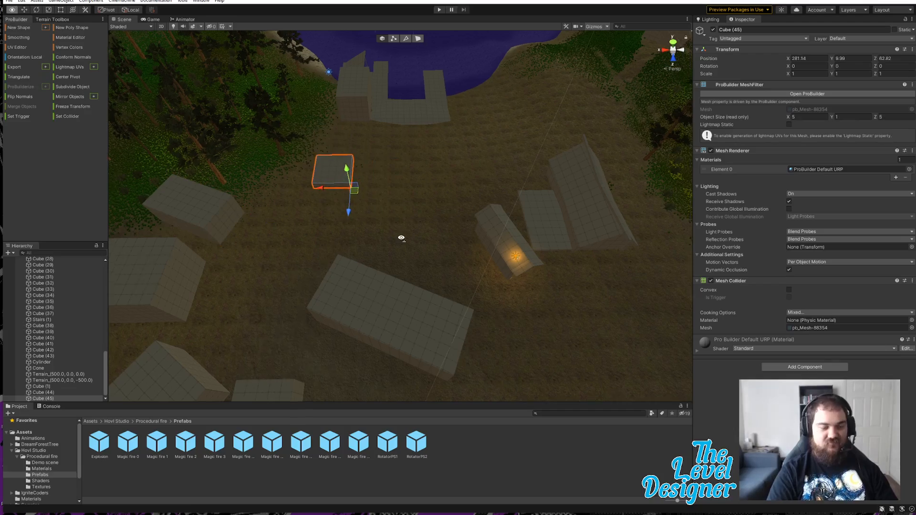
- Reposition the second cube closer to the dock building and sink it into the terrain at about X 280.17, Y 7.35, Z 54.59
{"action": "left_click_drag", "start_coordinate": [401, 237], "coordinate": [400, 212], "text": "alt"}
{"action": "key", "text": "f"}
{"action": "left_click_drag", "start_coordinate": [479, 288], "coordinate": [295, 333], "text": "alt"}
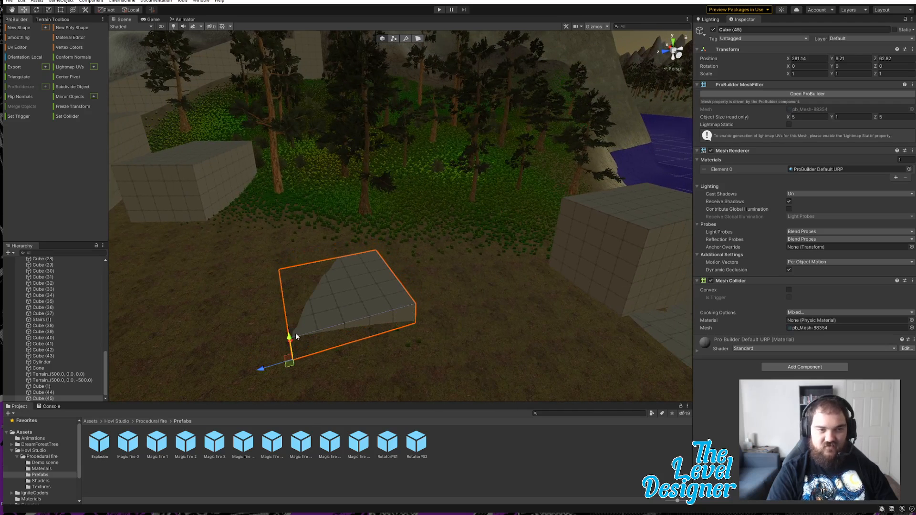
{"action": "key", "text": "e"}
{"action": "left_click_drag", "start_coordinate": [291, 365], "coordinate": [354, 365]}
{"action": "left_click_drag", "start_coordinate": [431, 337], "coordinate": [412, 265], "text": "alt"}
{"action": "left_click_drag", "start_coordinate": [333, 209], "coordinate": [351, 262]}
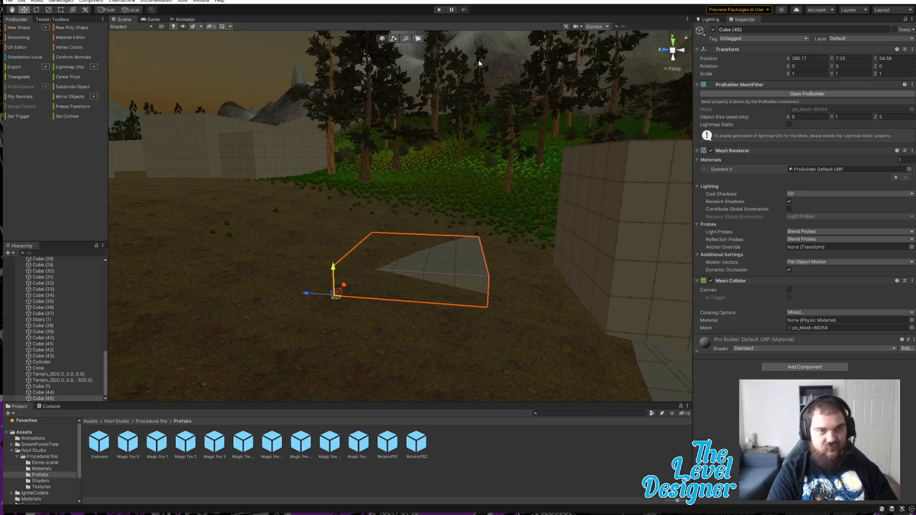
- Raise the second cube's top face to make the block about 6 units high
{"action": "left_click", "coordinate": [418, 38]}
{"action": "left_click", "coordinate": [441, 257]}
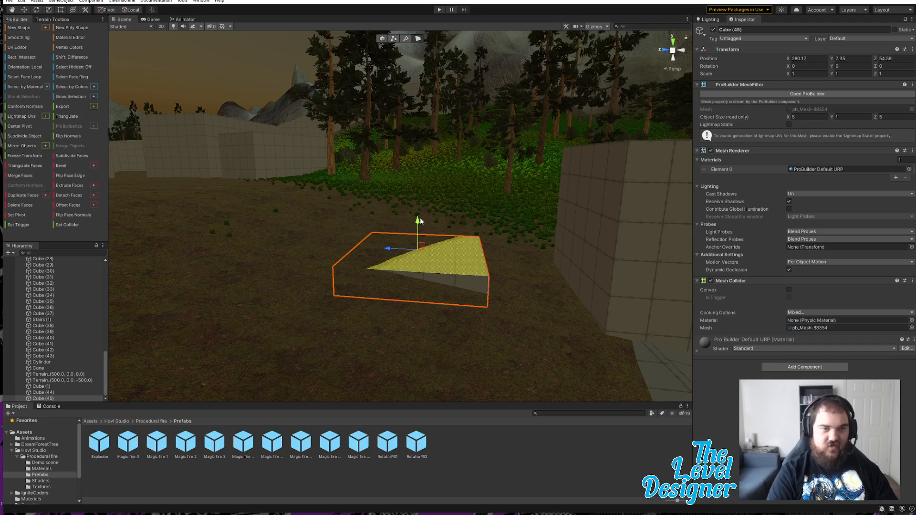
{"action": "left_click_drag", "start_coordinate": [415, 213], "coordinate": [559, 243]}
- Extend the block's side faces until it measures about 12 × 6 × 6.7 units between the forest and the dock
{"action": "left_click", "coordinate": [490, 183]}
{"action": "left_click", "coordinate": [506, 250]}
{"action": "left_click", "coordinate": [520, 230]}
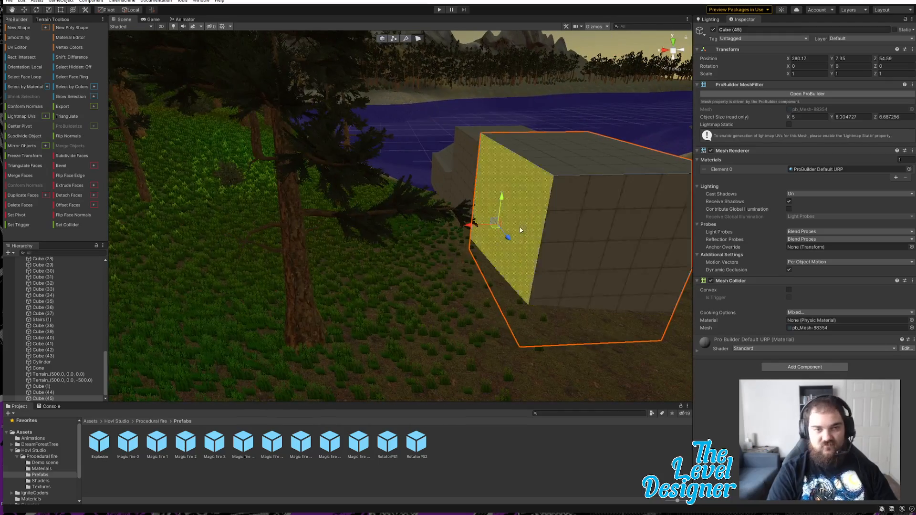
{"action": "left_click_drag", "start_coordinate": [467, 225], "coordinate": [339, 248]}
{"action": "right_click_drag", "start_coordinate": [362, 280], "coordinate": [479, 305]}
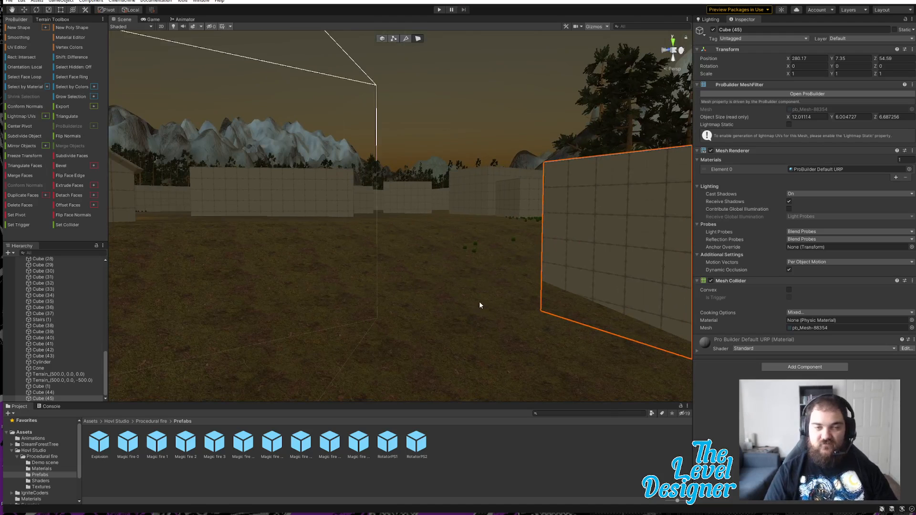
{"action": "right_click_drag", "start_coordinate": [479, 305], "coordinate": [433, 324]}
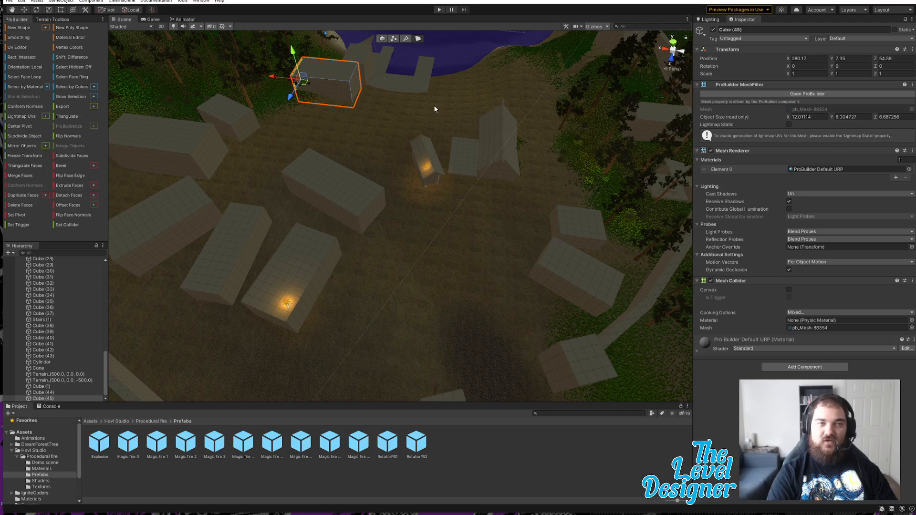
- Create a third 5 × 1 × 5 cube and move it to the shoreline past the dock, at about X 251, Y 7, Z 36
{"action": "right_click_drag", "start_coordinate": [418, 176], "coordinate": [482, 225]}
{"action": "key", "text": "w"}
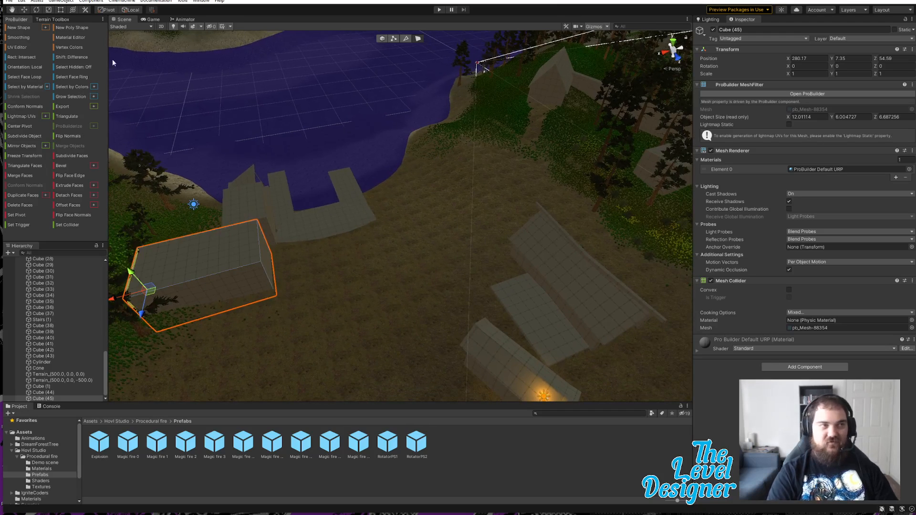
{"action": "left_click", "coordinate": [18, 28]}
{"action": "right_click_drag", "start_coordinate": [400, 244], "coordinate": [356, 46]}
{"action": "key", "text": "w"}
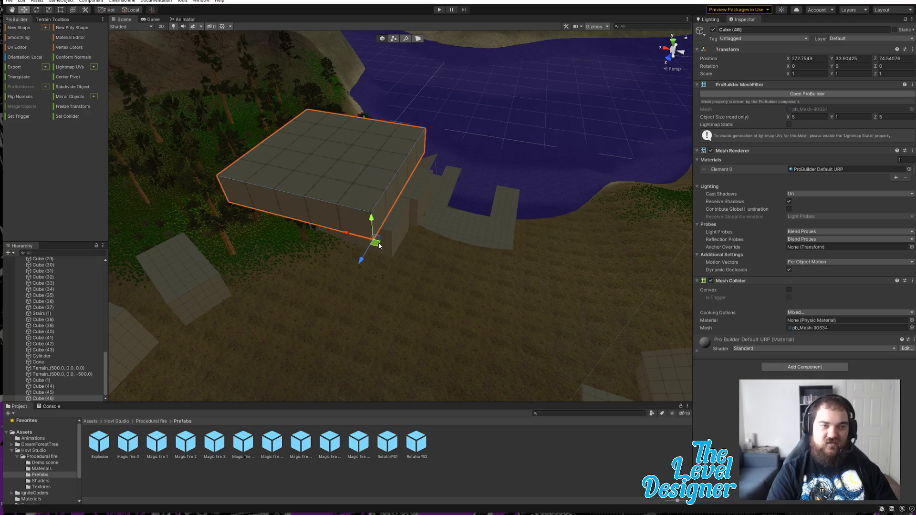
{"action": "left_click_drag", "start_coordinate": [370, 245], "coordinate": [603, 288]}
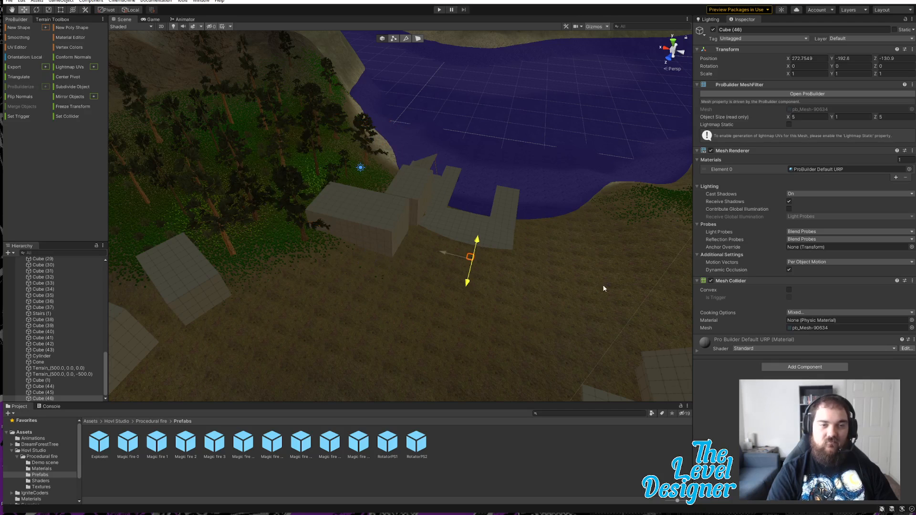
{"action": "left_click_drag", "start_coordinate": [484, 250], "coordinate": [531, 250]}
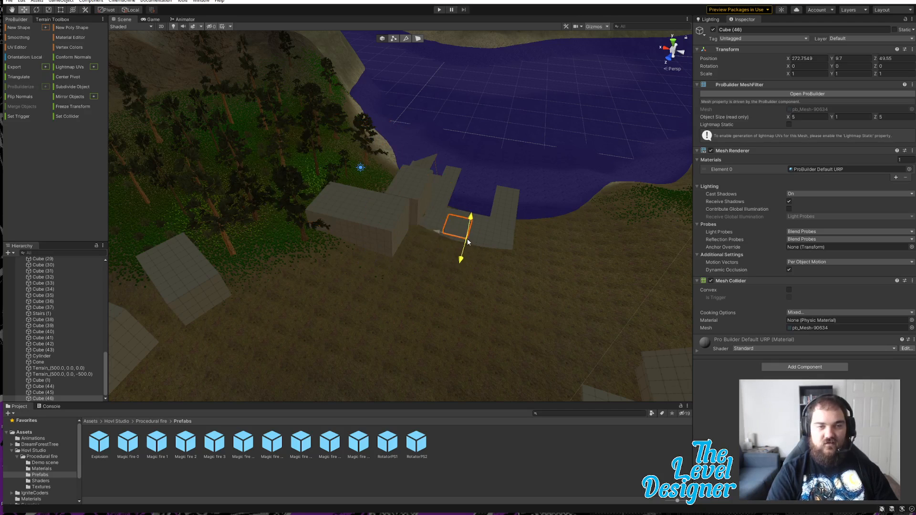
{"action": "right_click_drag", "start_coordinate": [503, 255], "coordinate": [440, 249]}
{"action": "key", "text": "d"}
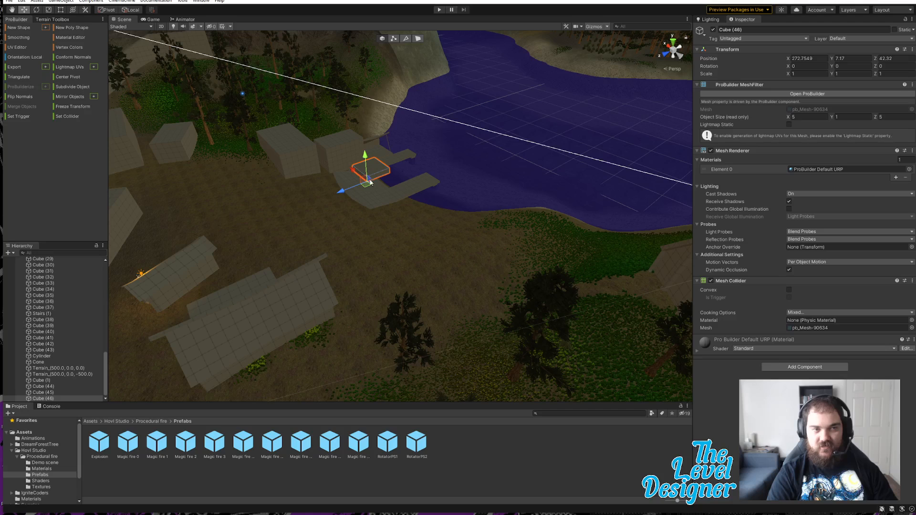
{"action": "left_click_drag", "start_coordinate": [366, 185], "coordinate": [476, 236]}
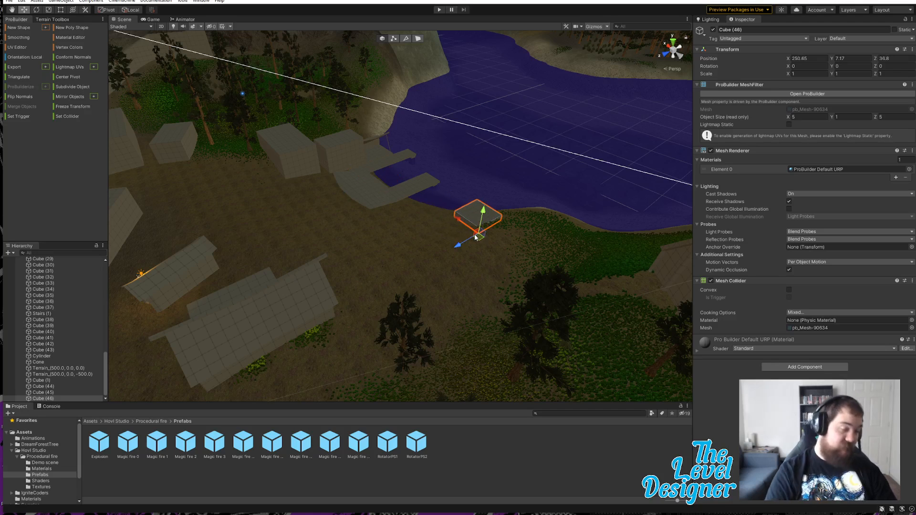
- Rotate the new cube about 136° around Y and move it closer to the dock, at about X 262, Y 7.8, Z 42.5
{"action": "key", "text": "w"}
{"action": "right_click_drag", "start_coordinate": [485, 238], "coordinate": [487, 219]}
{"action": "key", "text": "e"}
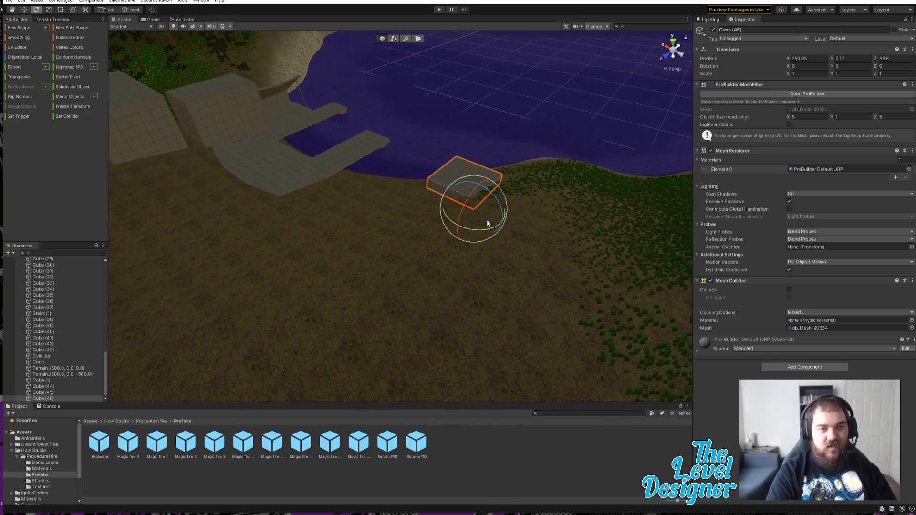
{"action": "left_click_drag", "start_coordinate": [487, 219], "coordinate": [356, 223]}
{"action": "key", "text": "w"}
{"action": "key", "text": "e"}
{"action": "key", "text": "w"}
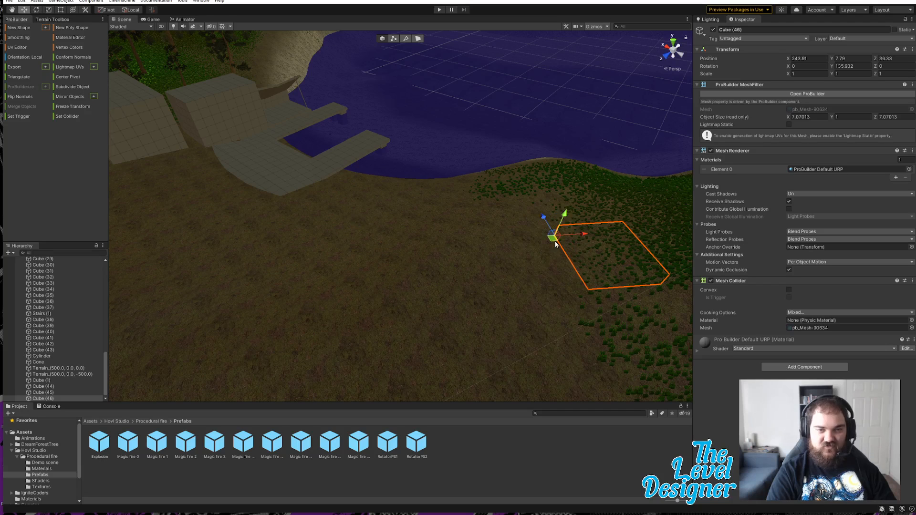
{"action": "left_click_drag", "start_coordinate": [555, 244], "coordinate": [433, 206]}
- Turn the cube to about 144.6° around Y and sink it into the shore beside the pier, with its height at about Y 6
{"action": "scroll", "coordinate": [472, 201], "scroll_direction": "up", "scroll_amount": 5}
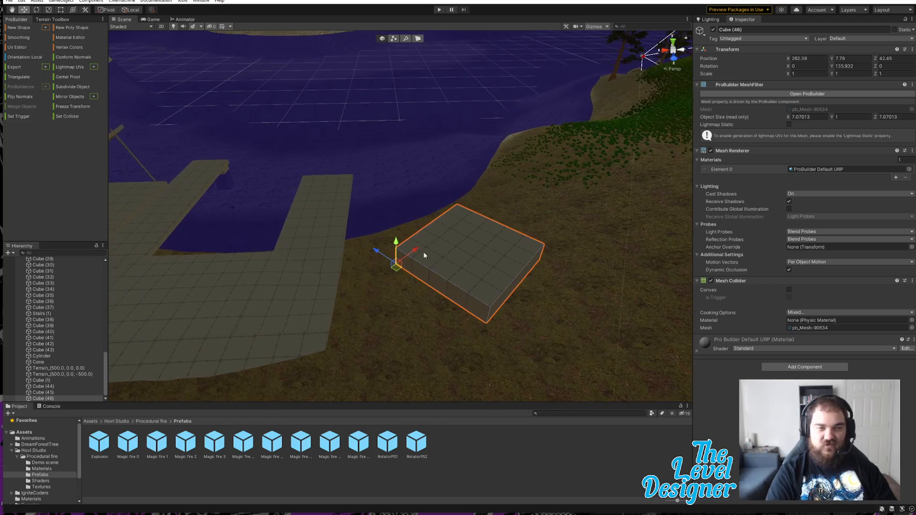
{"action": "left_click_drag", "start_coordinate": [400, 270], "coordinate": [451, 238]}
{"action": "left_click_drag", "start_coordinate": [457, 203], "coordinate": [452, 227]}
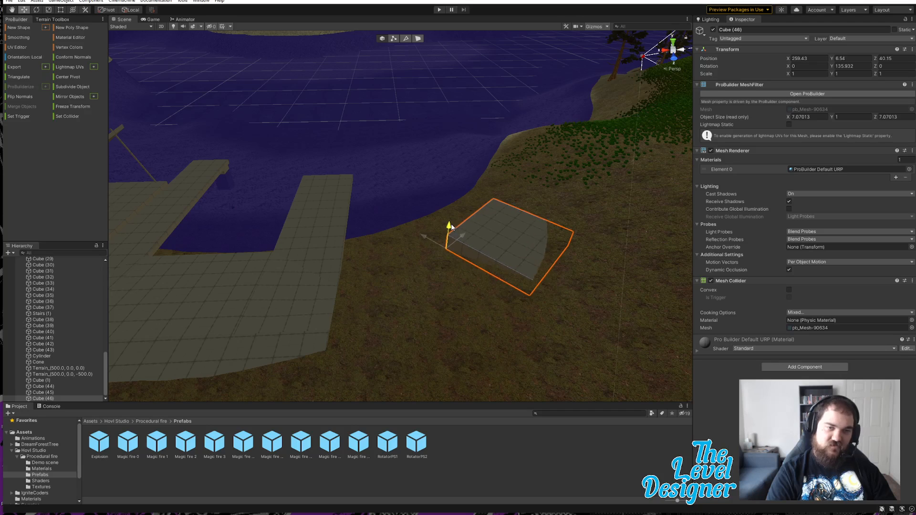
{"action": "right_click_drag", "start_coordinate": [444, 257], "coordinate": [532, 262]}
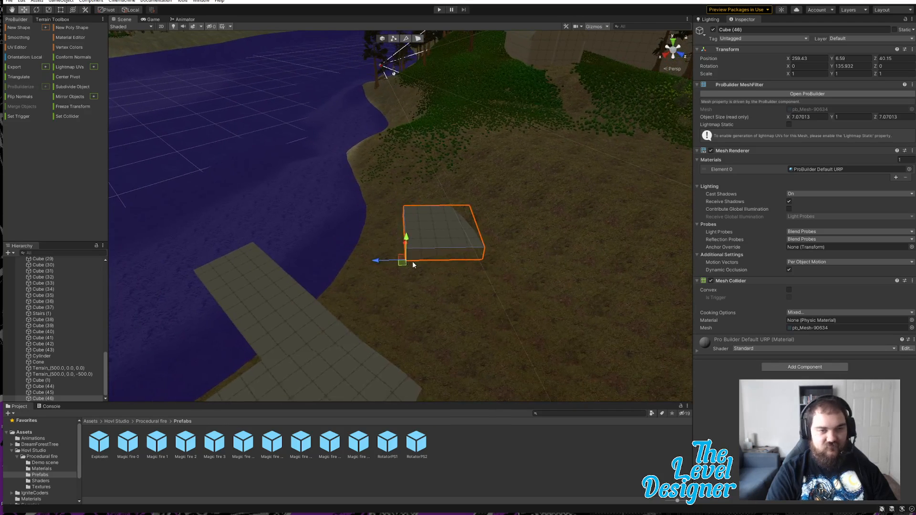
{"action": "left_click_drag", "start_coordinate": [403, 265], "coordinate": [377, 309]}
{"action": "key", "text": "e"}
{"action": "key", "text": "w"}
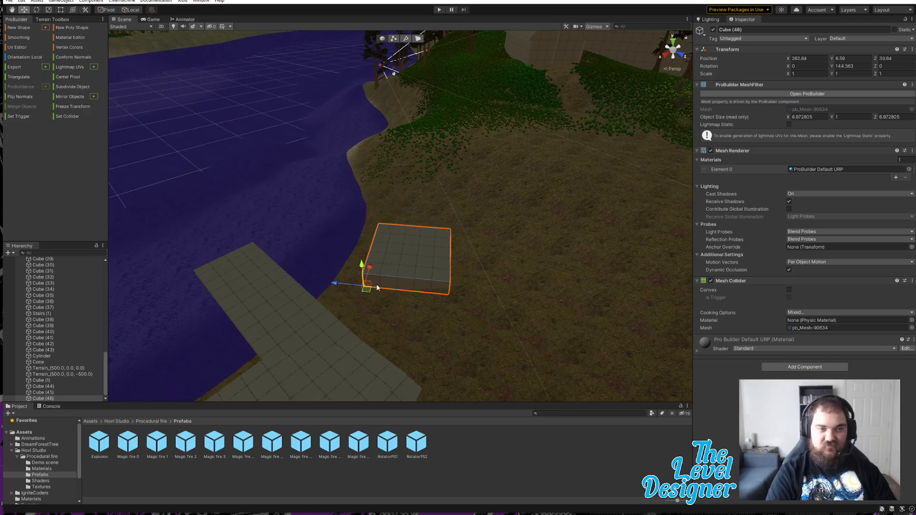
{"action": "left_click_drag", "start_coordinate": [363, 271], "coordinate": [361, 276]}
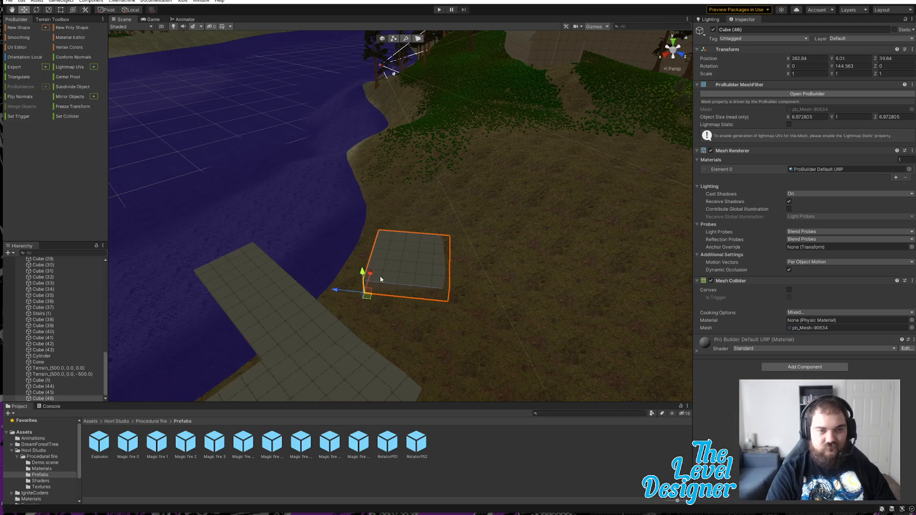
{"action": "left_click_drag", "start_coordinate": [449, 277], "coordinate": [401, 279], "text": "alt"}
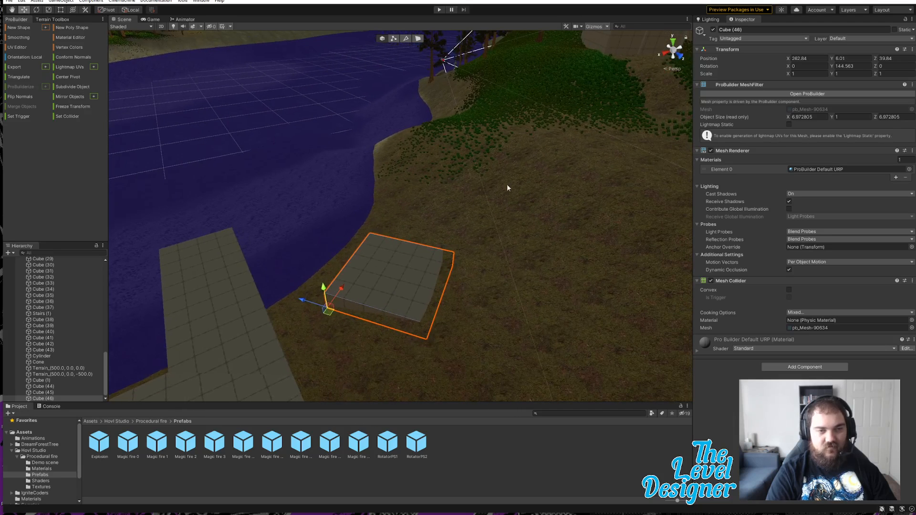
- Raise the shoreline cube's top face to make the block about 8 units high
{"action": "left_click", "coordinate": [417, 39]}
{"action": "left_click", "coordinate": [386, 267]}
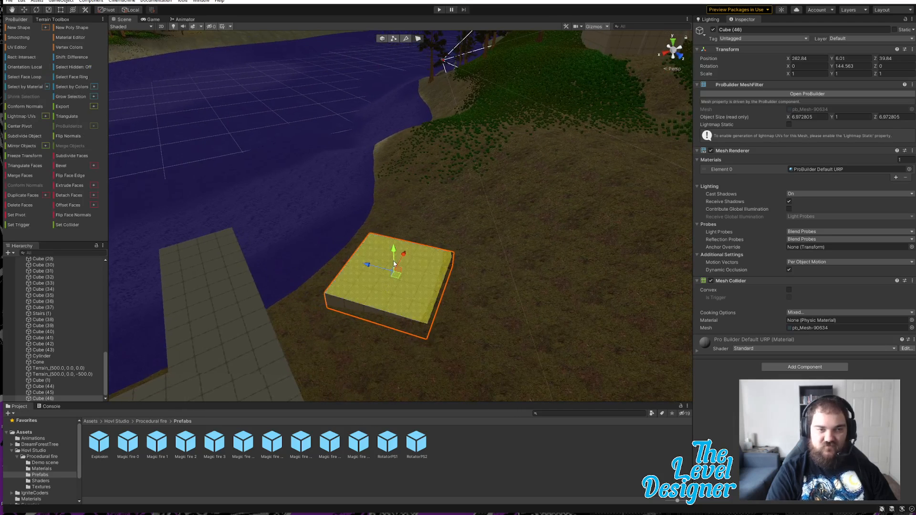
{"action": "left_click_drag", "start_coordinate": [395, 253], "coordinate": [389, 106]}
- Extend the shoreline block's side faces until its overall size is about 17.5 × 8 × 16 units
{"action": "left_click_drag", "start_coordinate": [505, 202], "coordinate": [466, 268], "text": "alt"}
{"action": "left_click", "coordinate": [431, 226]}
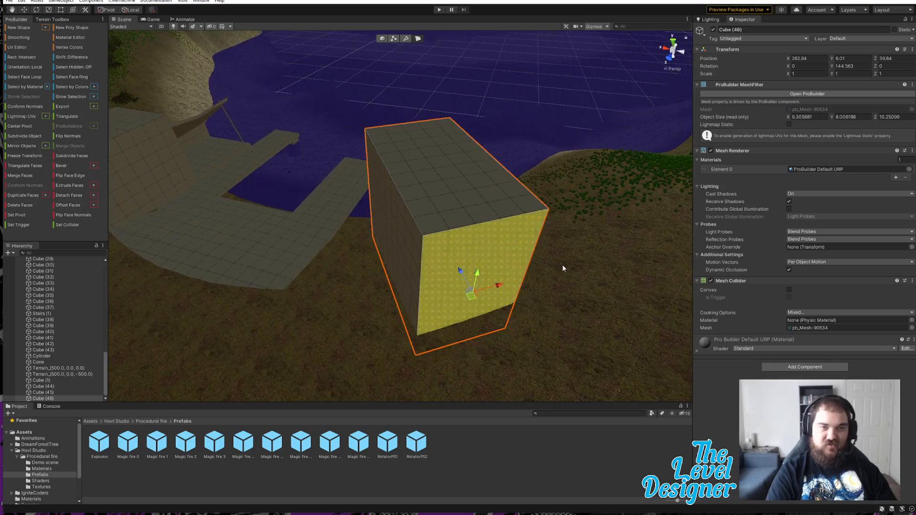
{"action": "left_click_drag", "start_coordinate": [563, 268], "coordinate": [410, 260], "text": "alt"}
{"action": "key", "text": "w"}
{"action": "key", "text": "a"}
{"action": "right_click_drag", "start_coordinate": [410, 261], "coordinate": [409, 260]}
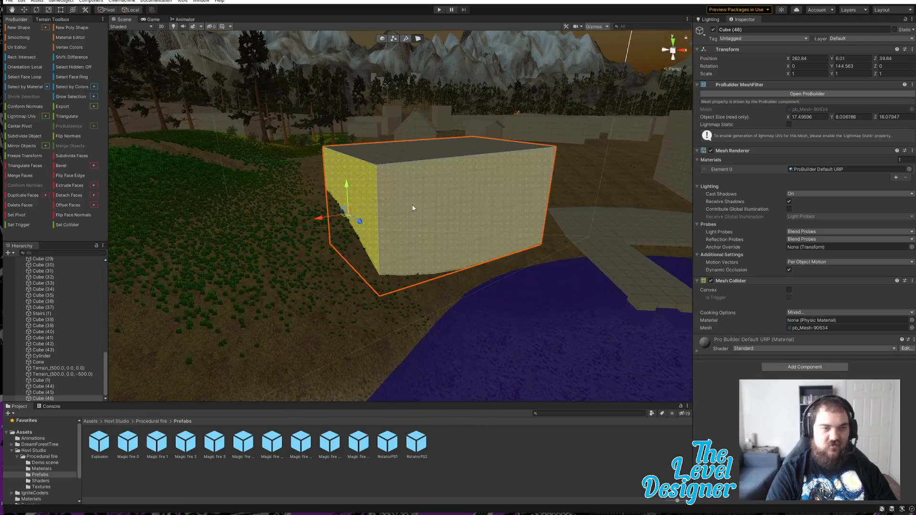
- Return to object selection and shift the block out over the water, lowering it to about X 262.75, Y 5.14, Z 26.84
{"action": "left_click", "coordinate": [383, 39]}
{"action": "left_click_drag", "start_coordinate": [542, 247], "coordinate": [575, 293]}
{"action": "key", "text": "d"}
{"action": "right_click_drag", "start_coordinate": [549, 306], "coordinate": [524, 210]}
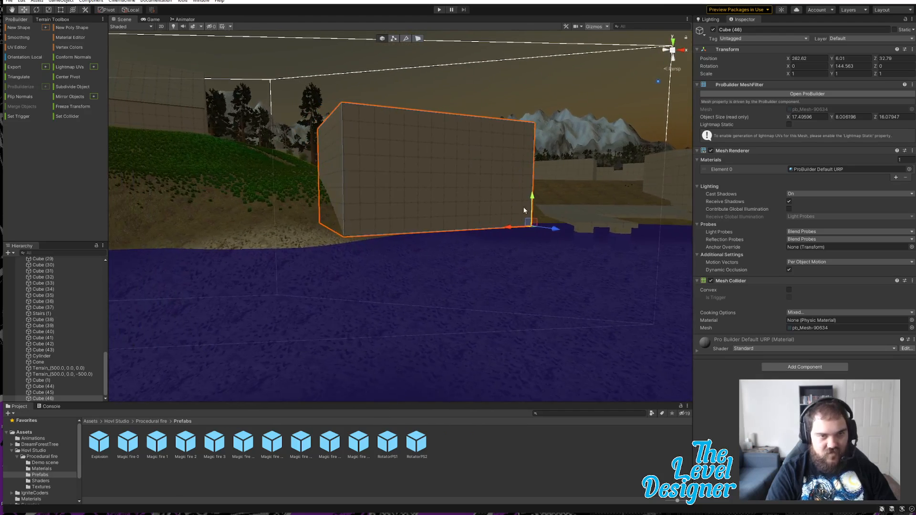
{"action": "left_click_drag", "start_coordinate": [533, 196], "coordinate": [535, 251]}
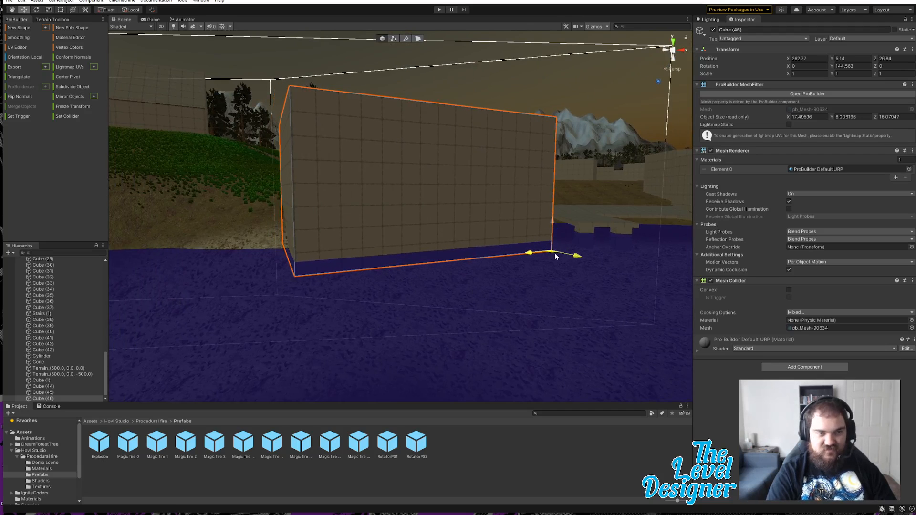
{"action": "right_click_drag", "start_coordinate": [444, 268], "coordinate": [520, 261]}
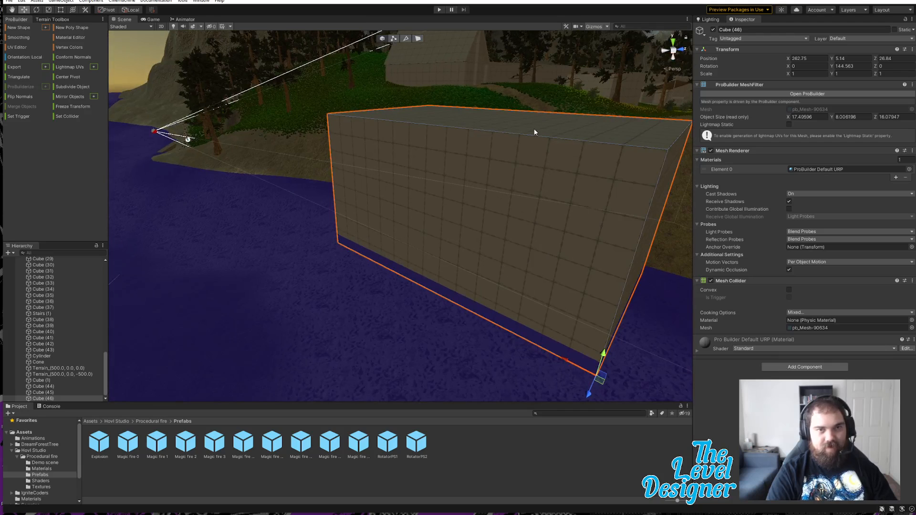
- Lower the block's top face to flatten it into a platform about 0.9 units high
{"action": "left_click_drag", "start_coordinate": [585, 147], "coordinate": [521, 153], "text": "alt"}
{"action": "left_click", "coordinate": [417, 38]}
{"action": "left_click", "coordinate": [463, 153]}
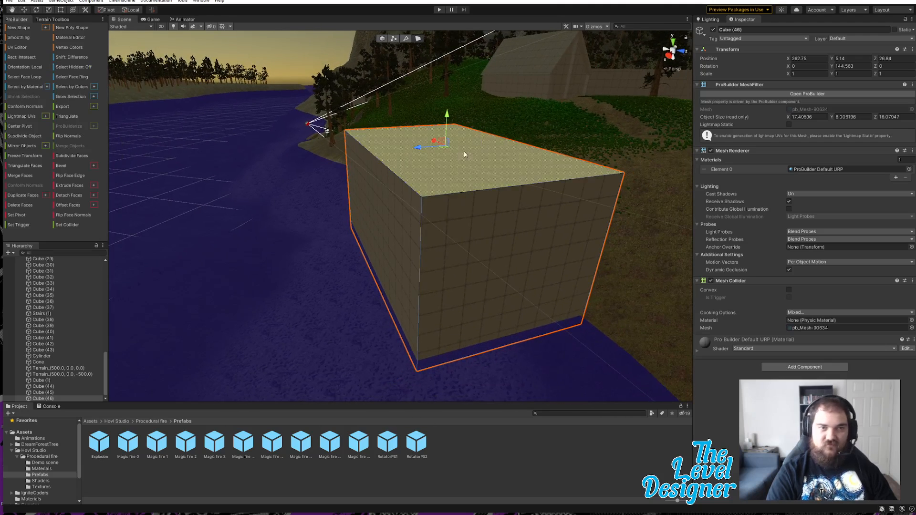
{"action": "left_click_drag", "start_coordinate": [448, 116], "coordinate": [454, 225]}
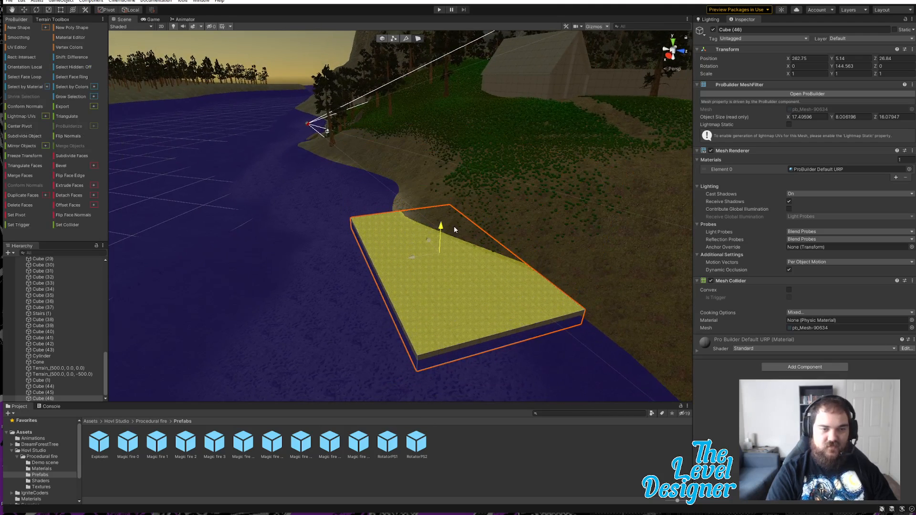
- Pull the platform's land-side face toward the water, narrowing its overall size to about 15.7 × 13.8 units
{"action": "left_click", "coordinate": [477, 342]}
{"action": "left_click_drag", "start_coordinate": [477, 341], "coordinate": [383, 349], "text": "alt"}
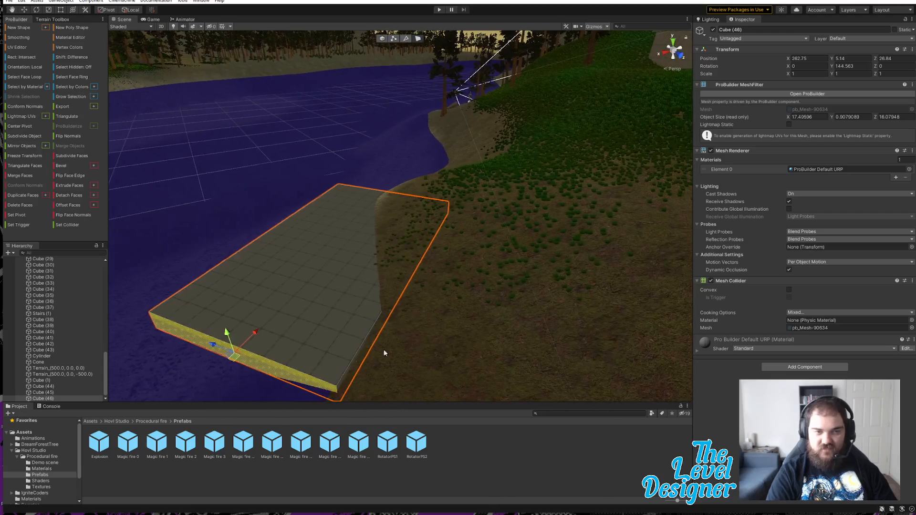
{"action": "left_click", "coordinate": [359, 349]}
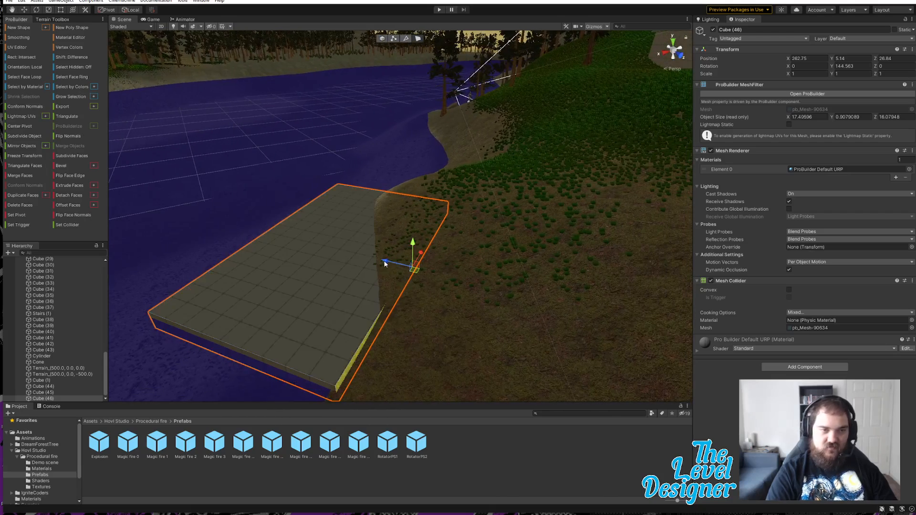
{"action": "left_click_drag", "start_coordinate": [384, 264], "coordinate": [481, 243]}
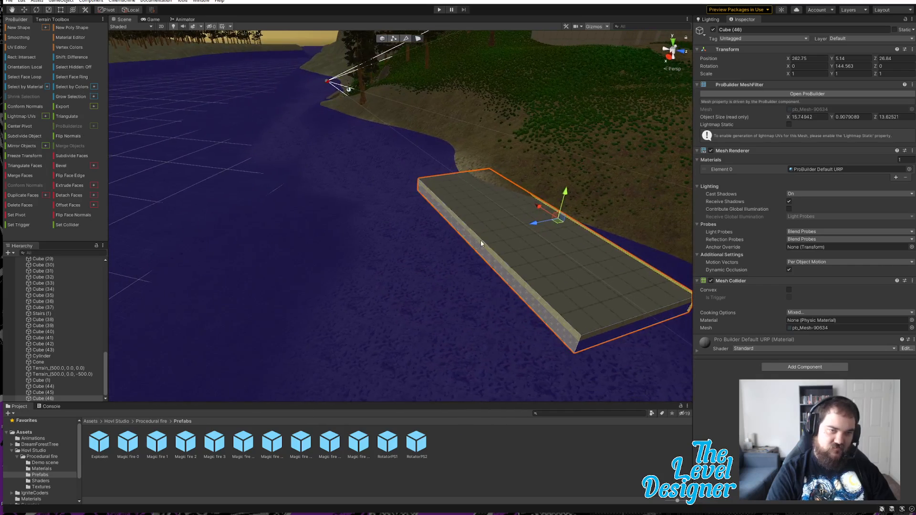
- Lower the platform's top face to make it about 0.44 units thick
{"action": "left_click", "coordinate": [481, 239]}
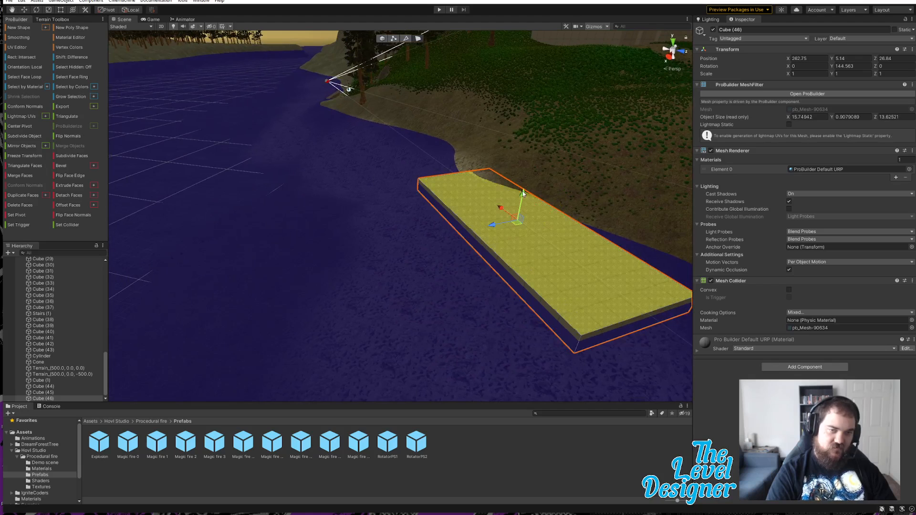
{"action": "left_click_drag", "start_coordinate": [523, 192], "coordinate": [527, 223]}
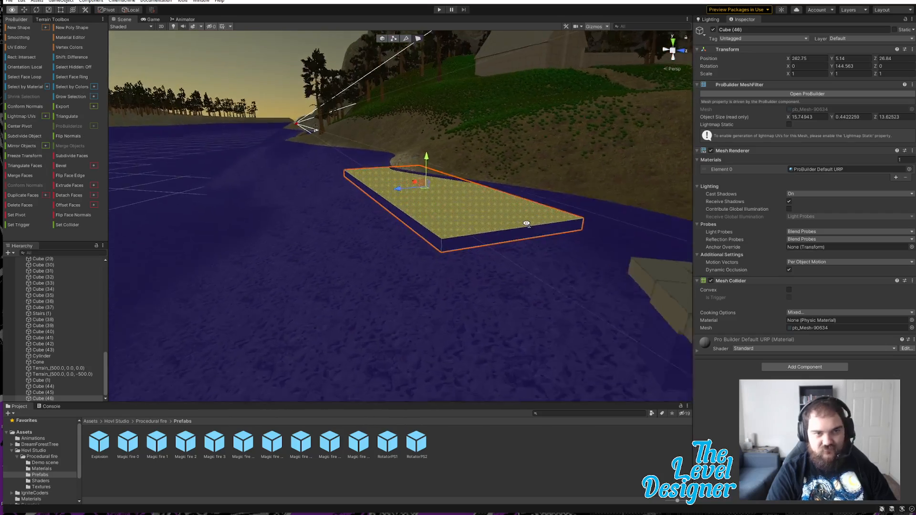
{"action": "scroll", "coordinate": [528, 220], "scroll_direction": "up", "scroll_amount": 6}
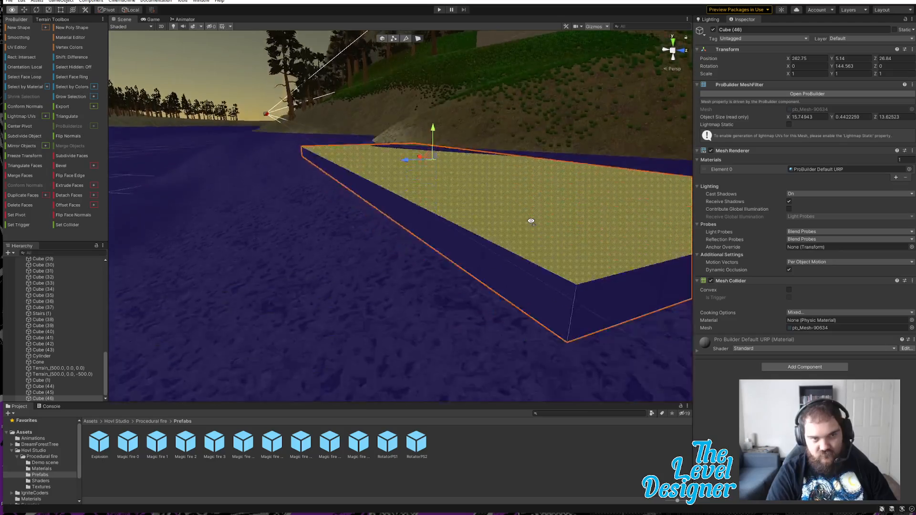
- Extrude the platform's land-side face into the shore, extending its overall size to about 19.4 × 18.8 units
{"action": "right_click_drag", "start_coordinate": [531, 221], "coordinate": [534, 199]}
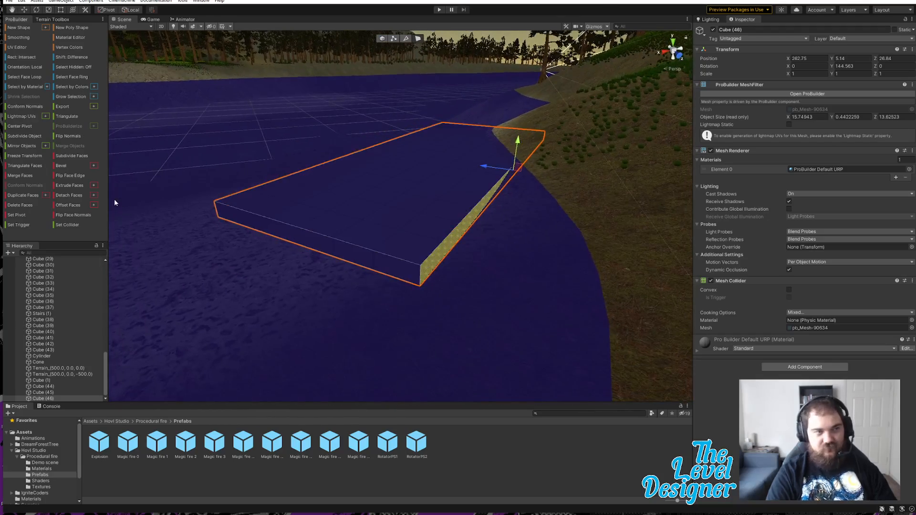
{"action": "left_click", "coordinate": [72, 185]}
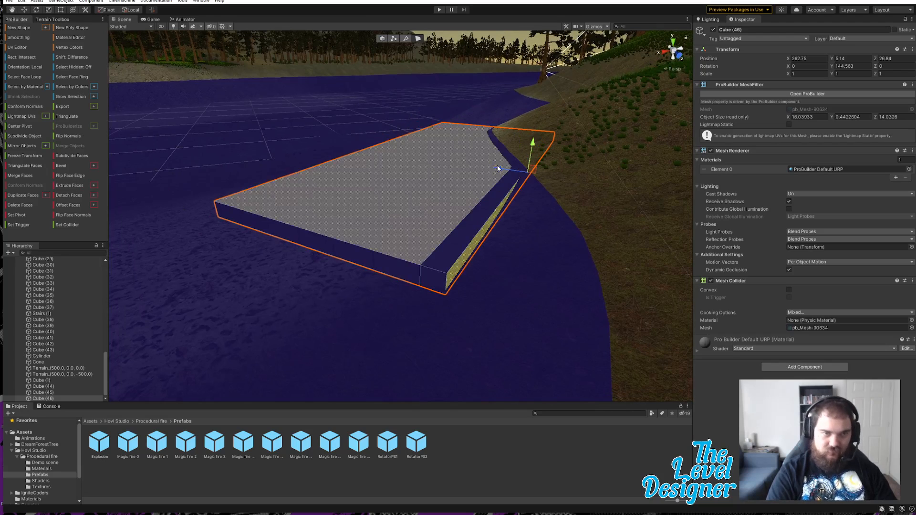
{"action": "left_click_drag", "start_coordinate": [498, 169], "coordinate": [664, 216]}
{"action": "right_click_drag", "start_coordinate": [468, 230], "coordinate": [499, 229]}
{"action": "key", "text": "s"}
{"action": "left_click_drag", "start_coordinate": [484, 176], "coordinate": [505, 179]}
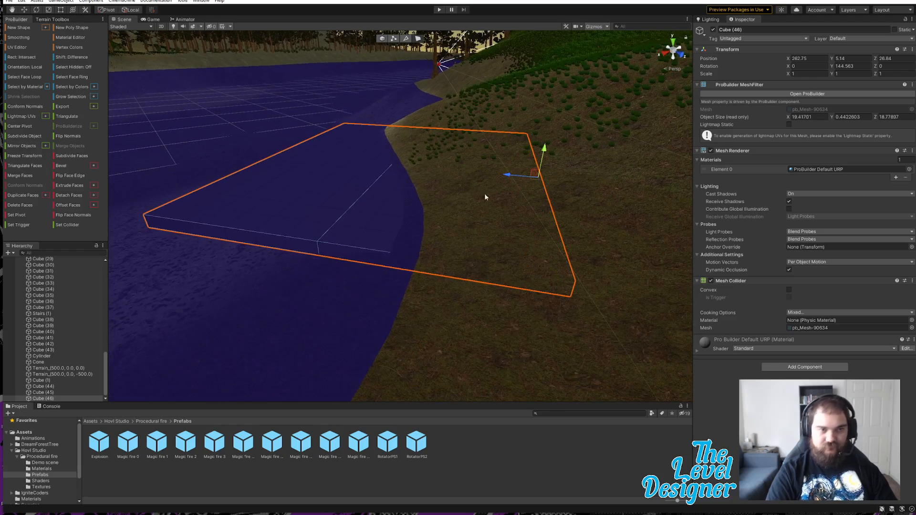
- Try to raise the platform's top face to make it about 0.88 units thick
{"action": "left_click", "coordinate": [389, 214]}
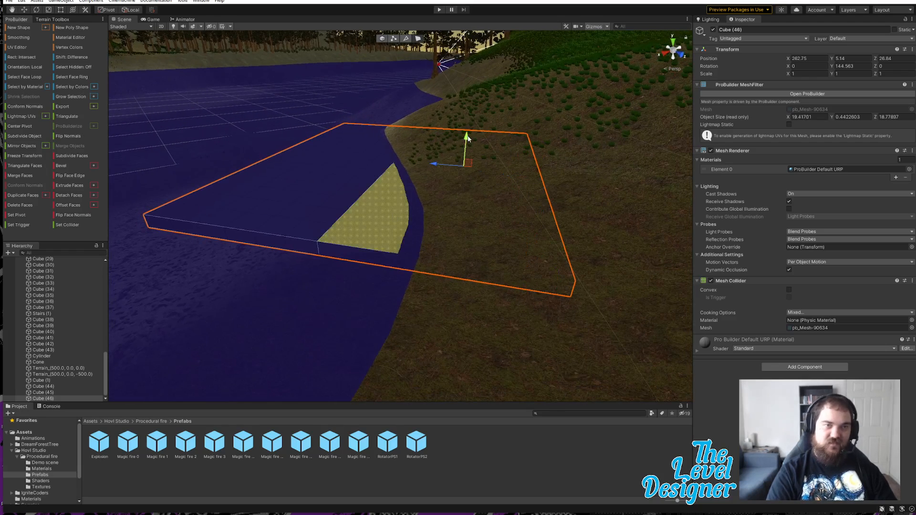
{"action": "left_click_drag", "start_coordinate": [468, 139], "coordinate": [474, 86]}
{"action": "key", "text": "ctrl+z"}
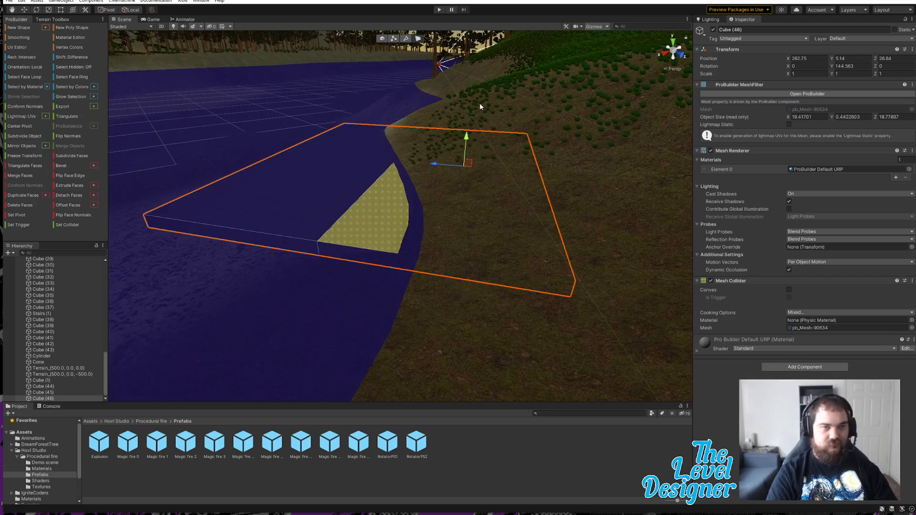
{"action": "left_click_drag", "start_coordinate": [466, 137], "coordinate": [465, 125]}
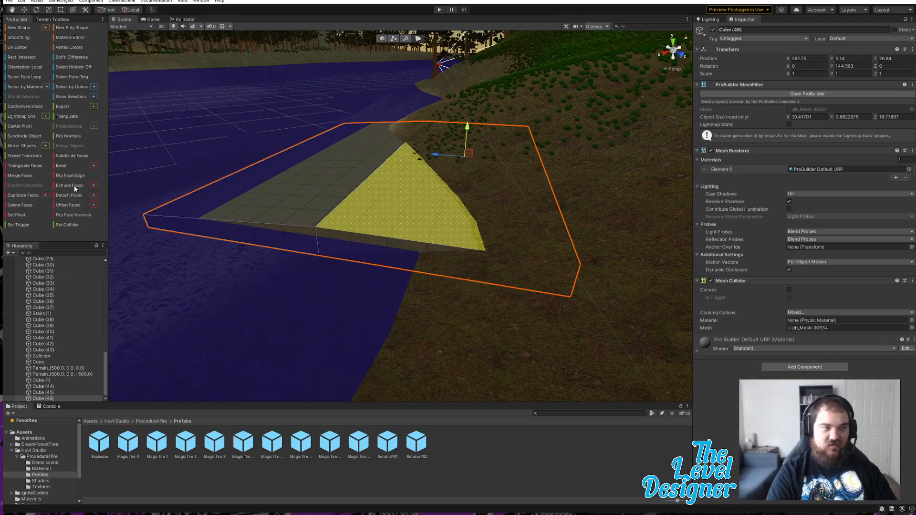
{"action": "key", "text": "ctrl+z"}
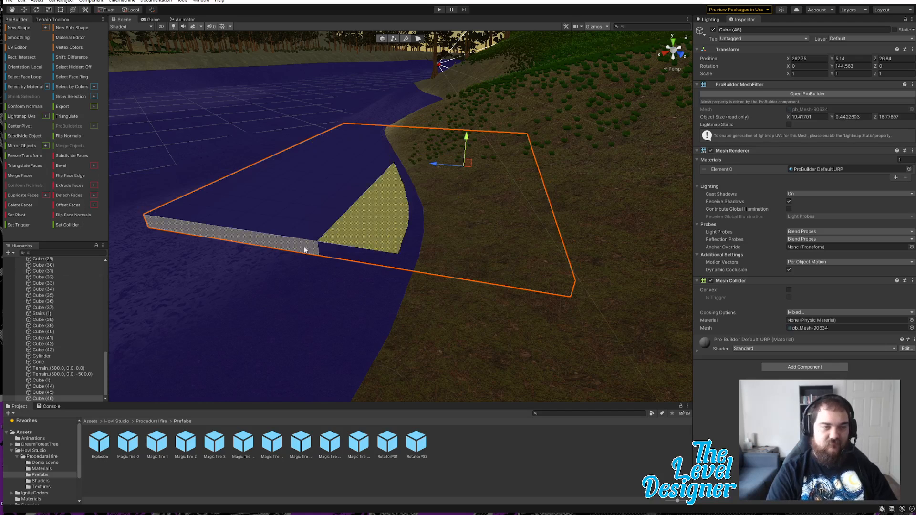
- Extrude the platform's dock-side end faces outward as a narrow strip, extending its overall size to about 20.0 × 19.2 units
{"action": "left_click", "coordinate": [297, 248]}
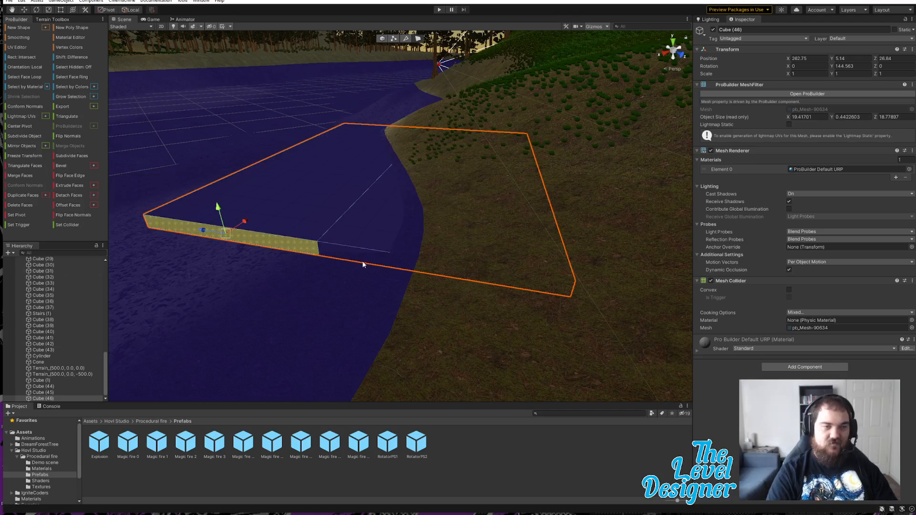
{"action": "left_click", "coordinate": [331, 246], "text": "shift"}
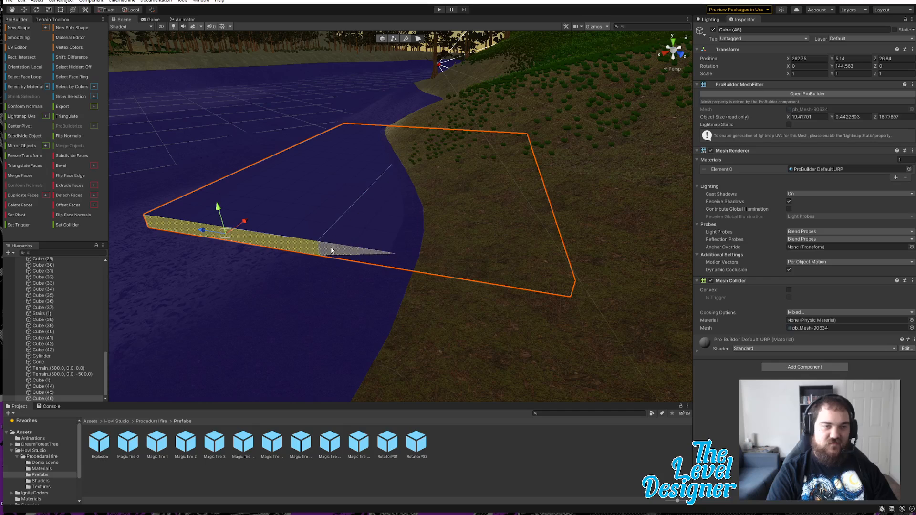
{"action": "left_click", "coordinate": [70, 186]}
{"action": "right_click_drag", "start_coordinate": [461, 246], "coordinate": [336, 291]}
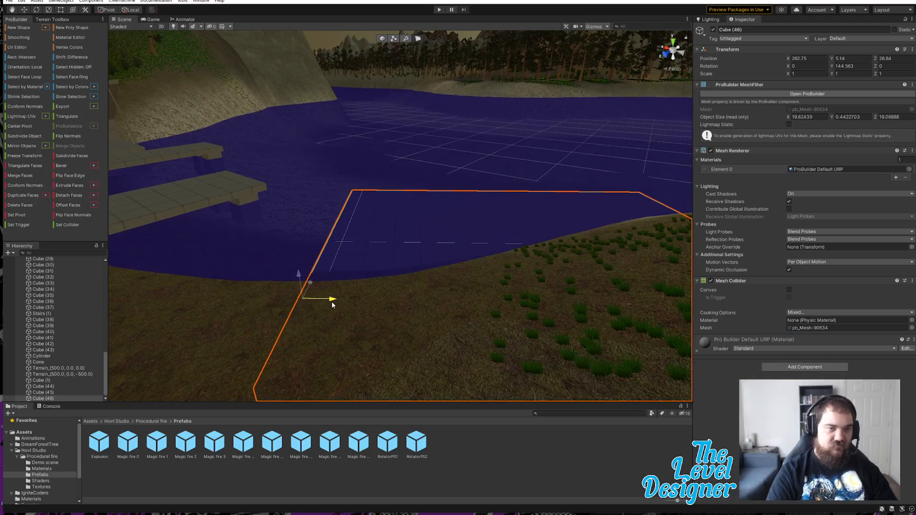
{"action": "left_click_drag", "start_coordinate": [331, 304], "coordinate": [279, 314], "text": "alt"}
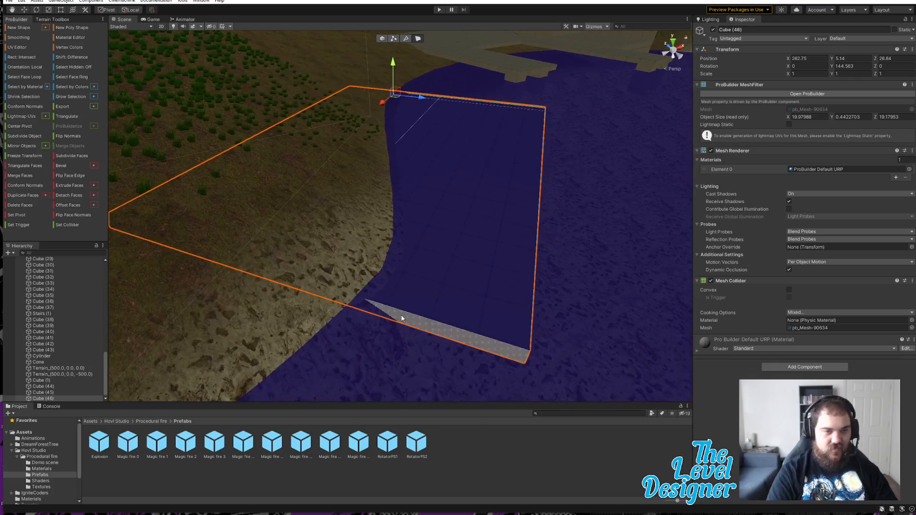
- Extrude the platform's opposite end faces outward as a matching strip, extending its overall size to about 20.5 × 19.6 units
{"action": "key", "text": "a"}
{"action": "right_click_drag", "start_coordinate": [393, 318], "coordinate": [121, 208]}
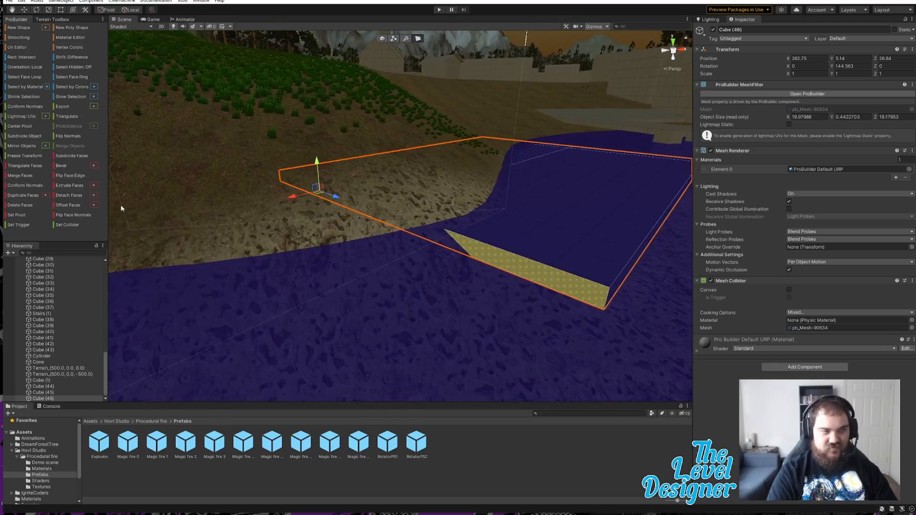
{"action": "left_click", "coordinate": [77, 188]}
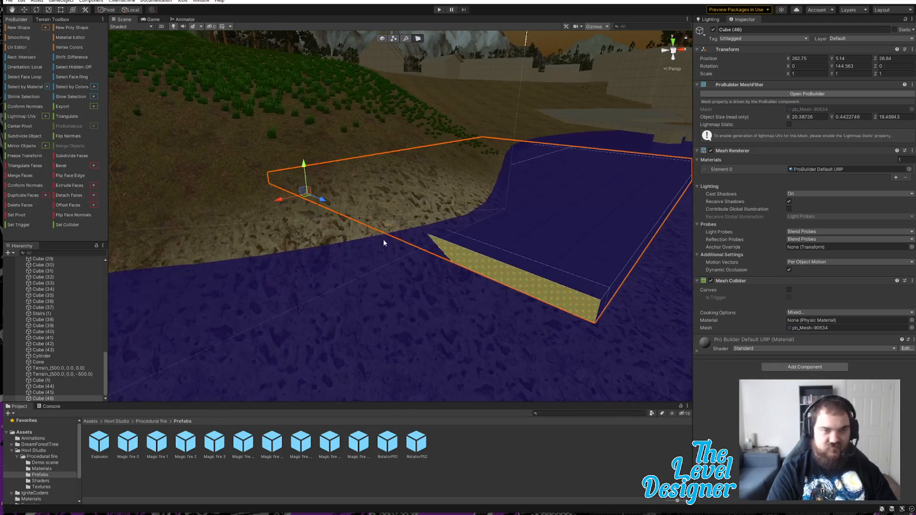
{"action": "left_click", "coordinate": [274, 201]}
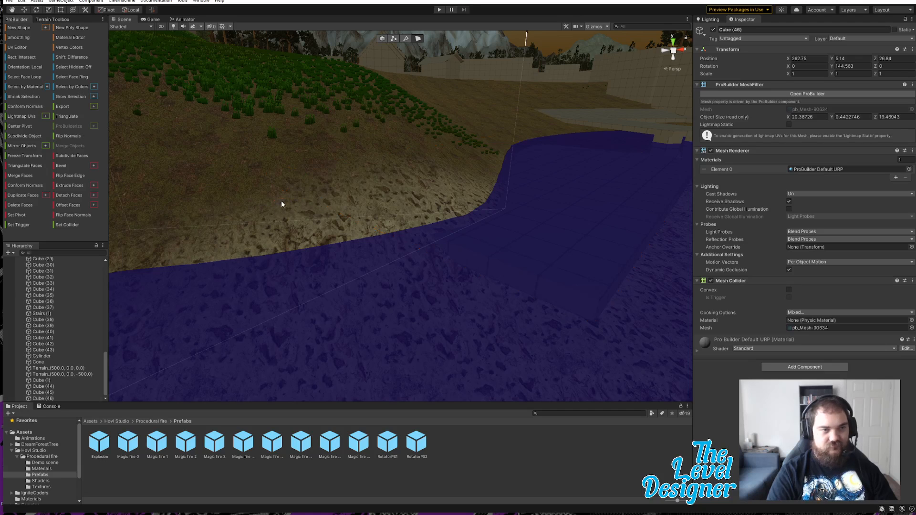
{"action": "left_click", "coordinate": [515, 225]}
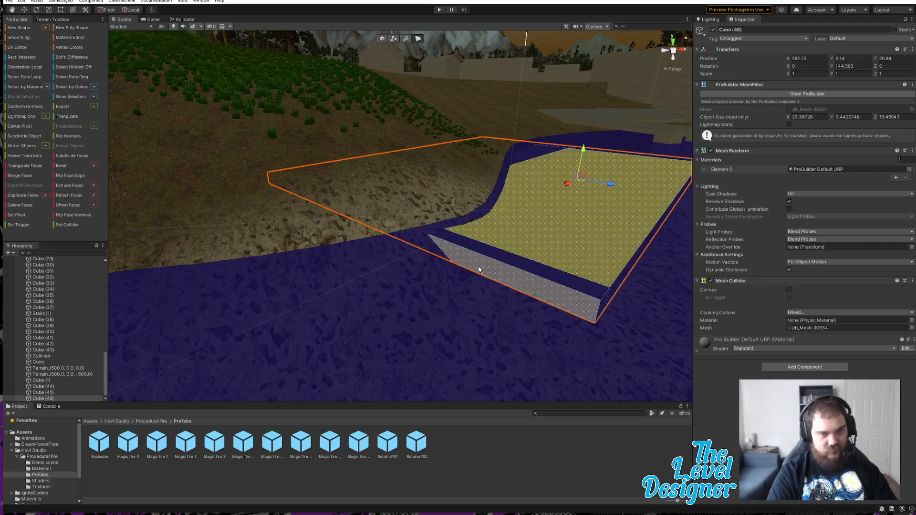
{"action": "left_click", "coordinate": [478, 267]}
{"action": "key", "text": "a"}
{"action": "right_click_drag", "start_coordinate": [430, 247], "coordinate": [335, 214]}
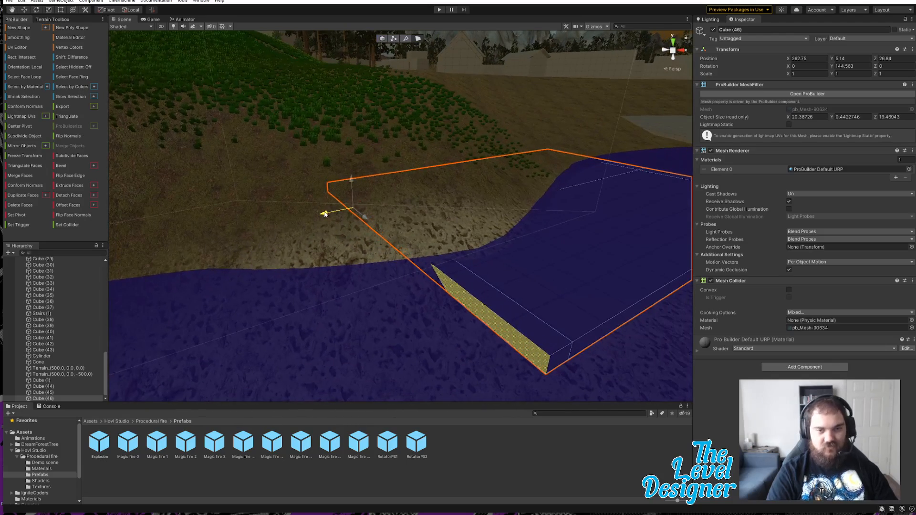
- Extrude the top faces of the two end strips and the land-side section upward into walls, reaching about 7.9 units overall height
{"action": "left_click", "coordinate": [453, 253]}
{"action": "right_click_drag", "start_coordinate": [458, 248], "coordinate": [364, 272]}
{"action": "left_click_drag", "start_coordinate": [326, 256], "coordinate": [355, 249], "text": "alt"}
{"action": "right_click_drag", "start_coordinate": [354, 247], "coordinate": [482, 261]}
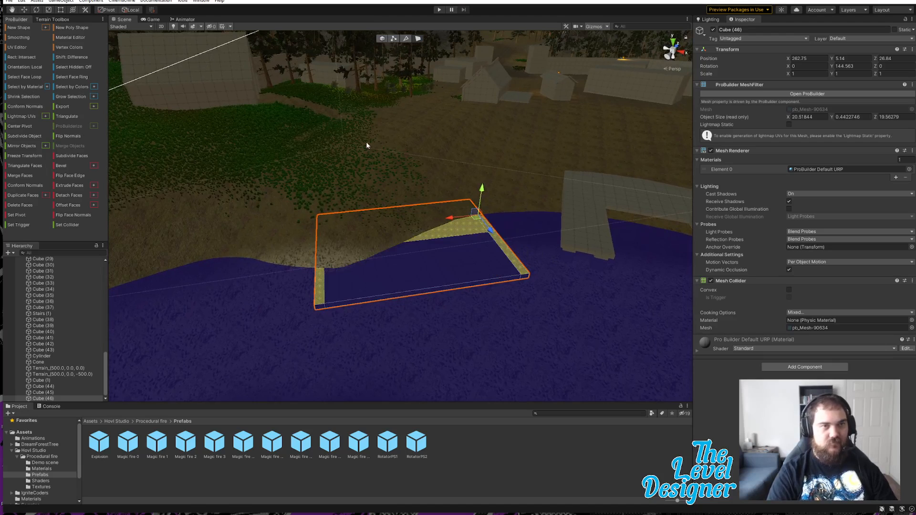
{"action": "left_click", "coordinate": [69, 185]}
{"action": "left_click_drag", "start_coordinate": [483, 184], "coordinate": [448, 118]}
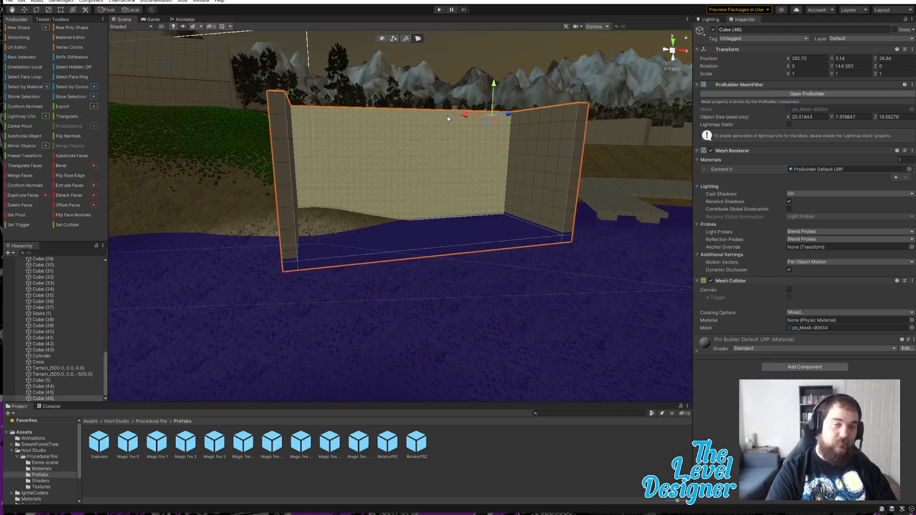
- Try to pull the back wall's inner face toward the water to thicken the wall
{"action": "left_click_drag", "start_coordinate": [426, 146], "coordinate": [408, 273], "text": "alt"}
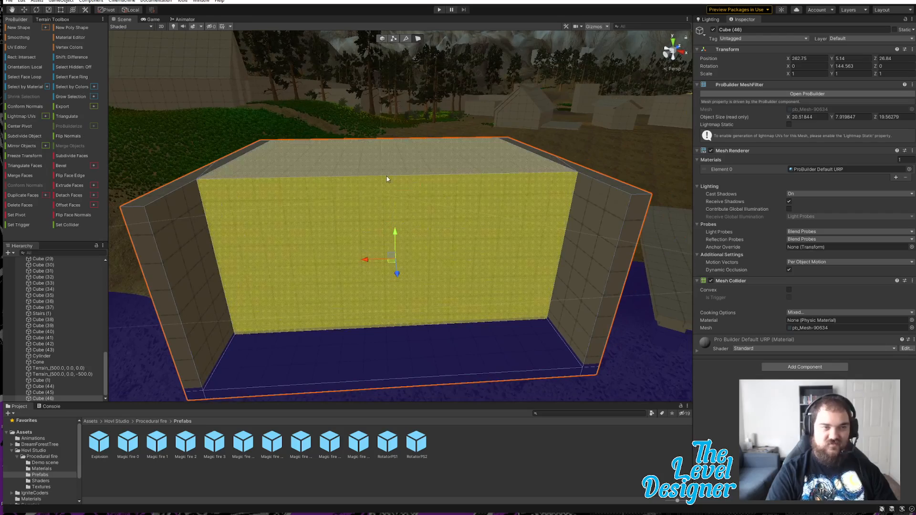
{"action": "left_click_drag", "start_coordinate": [497, 247], "coordinate": [367, 248], "text": "alt"}
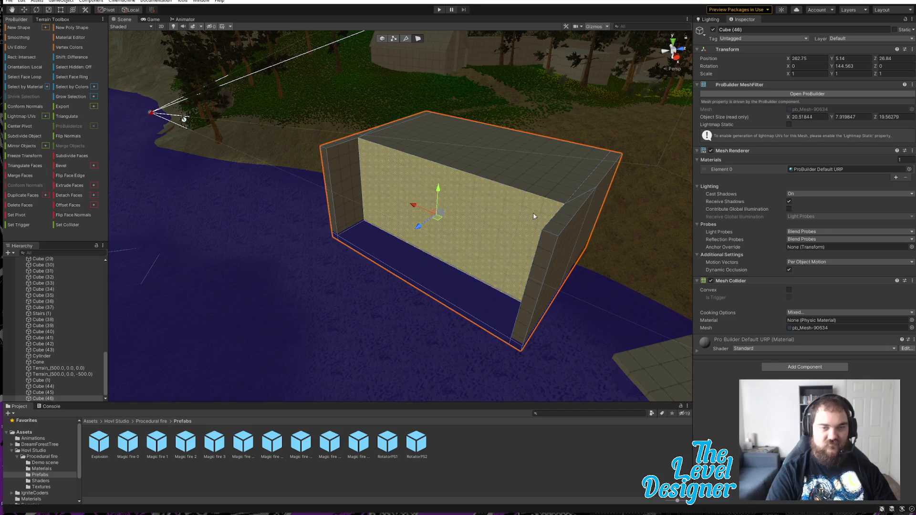
{"action": "left_click", "coordinate": [556, 212]}
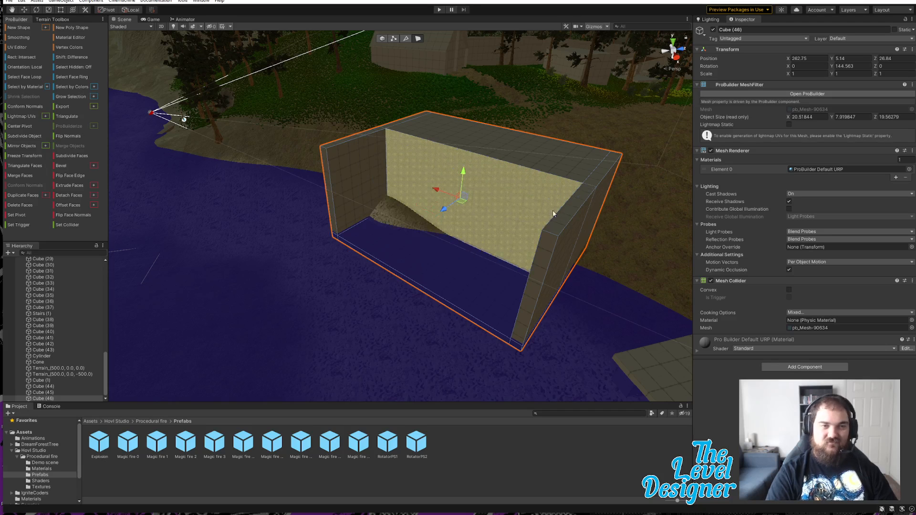
{"action": "left_click_drag", "start_coordinate": [552, 210], "coordinate": [608, 208], "text": "alt"}
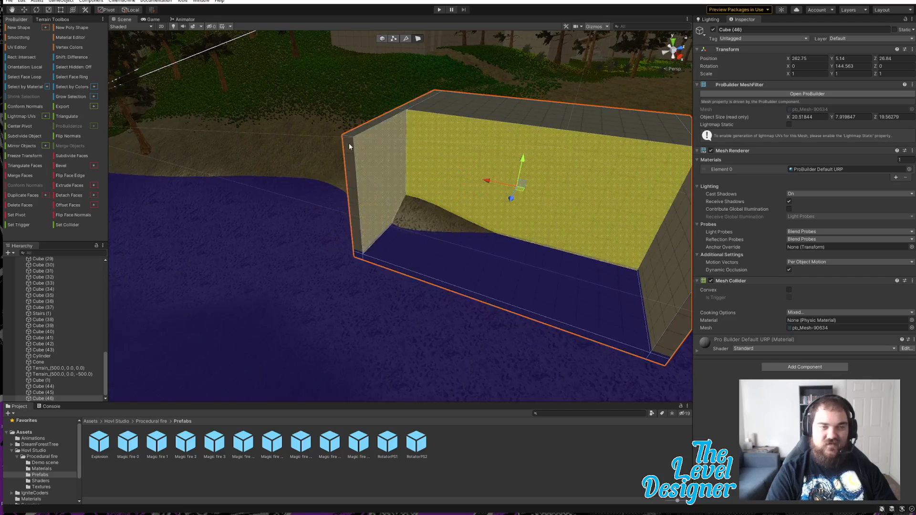
- Set the terrain tool to Raise or Lower Terrain with brush size 8 and strength 0.038
{"action": "left_click", "coordinate": [313, 136]}
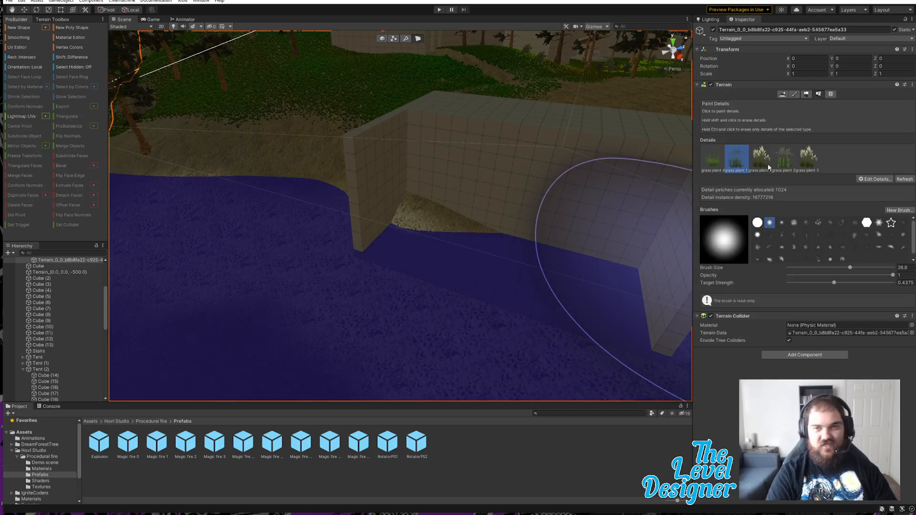
{"action": "left_click", "coordinate": [793, 95]}
{"action": "left_click", "coordinate": [733, 104]}
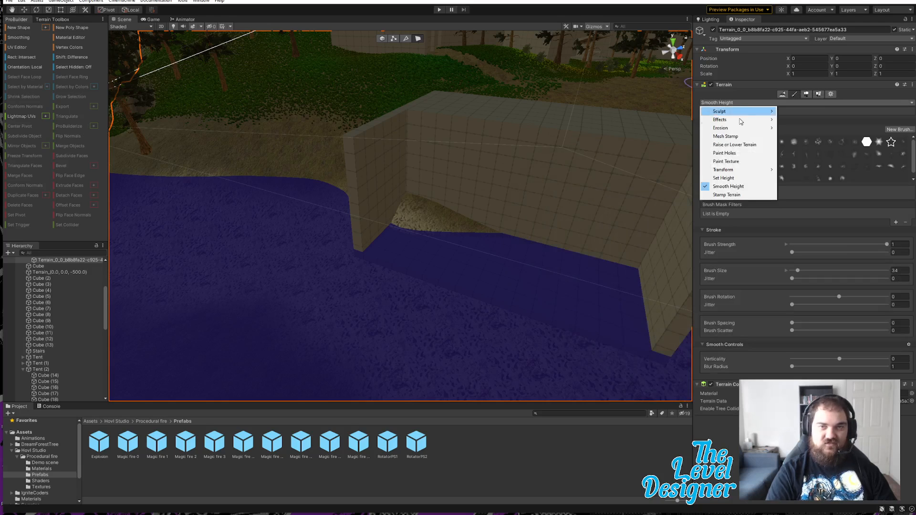
{"action": "left_click", "coordinate": [740, 147]}
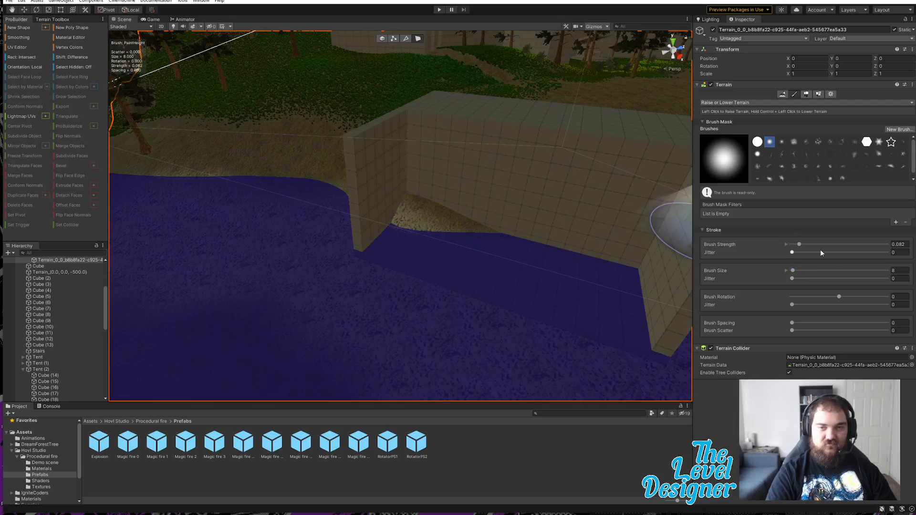
{"action": "left_click", "coordinate": [795, 247]}
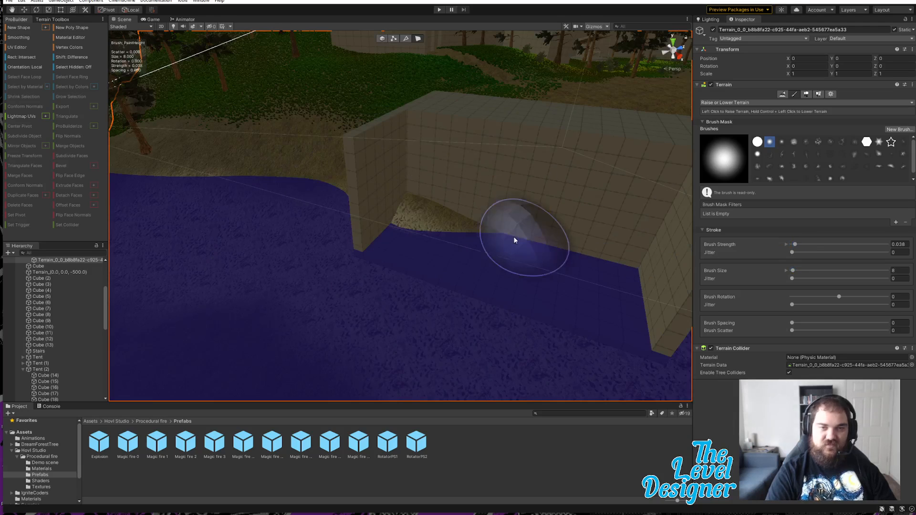
- Try to lower the terrain poking through inside the three-walled structure at brush strength 0.038
{"action": "left_click_drag", "start_coordinate": [417, 209], "coordinate": [455, 220]}
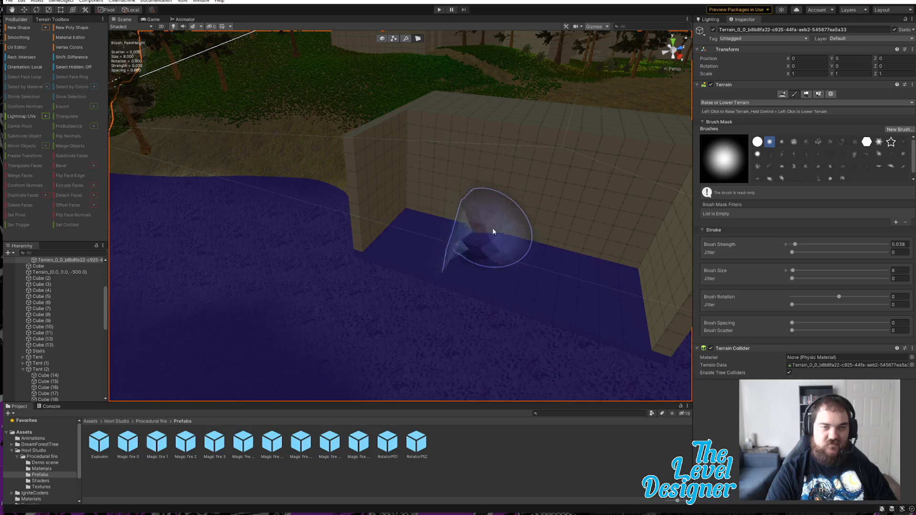
{"action": "key", "text": "ctrl+z"}
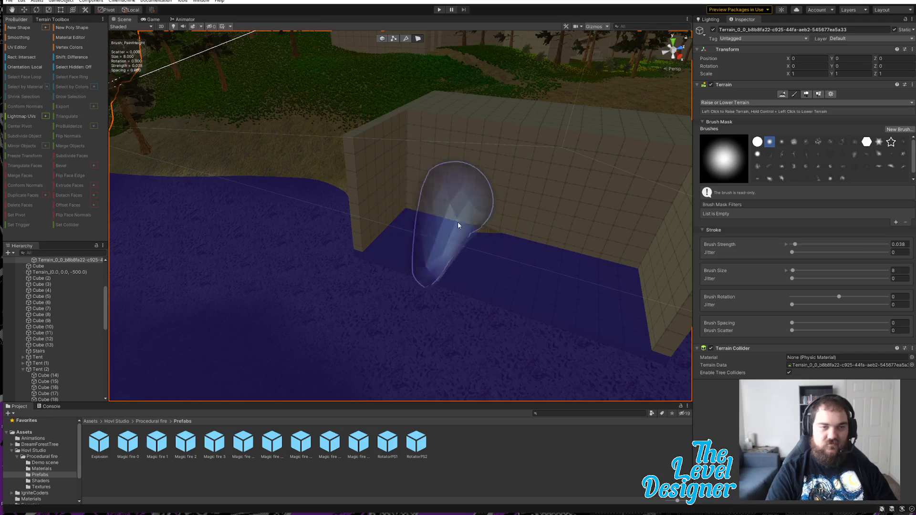
{"action": "left_click_drag", "start_coordinate": [402, 251], "coordinate": [447, 235], "text": "alt"}
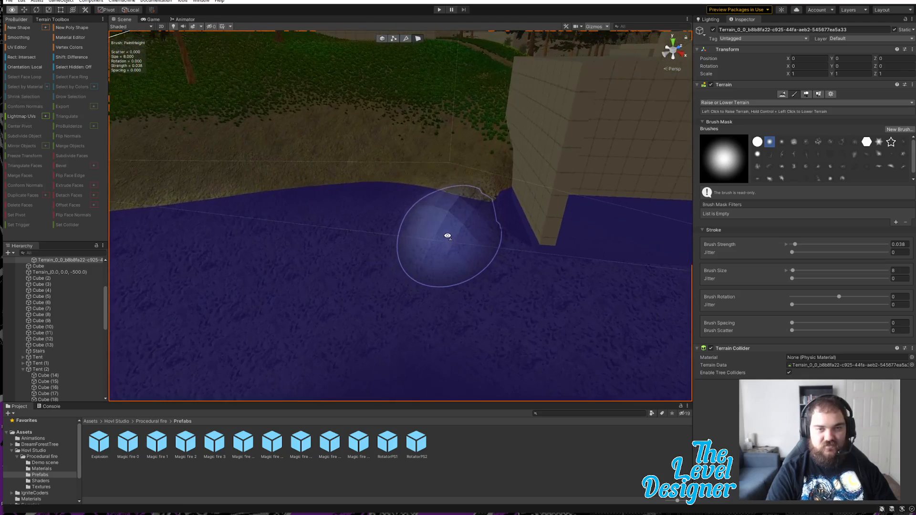
{"action": "key", "text": "ctrl+z"}
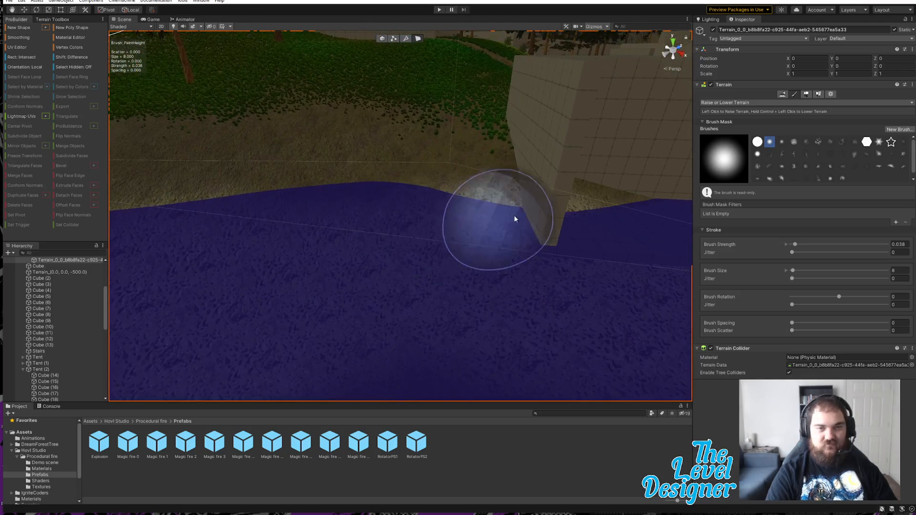
- Lower the terrain inside the three-walled structure below the waterline along the back wall, using brush strength 0.018
{"action": "key", "text": "d"}
{"action": "right_click_drag", "start_coordinate": [534, 222], "coordinate": [534, 222]}
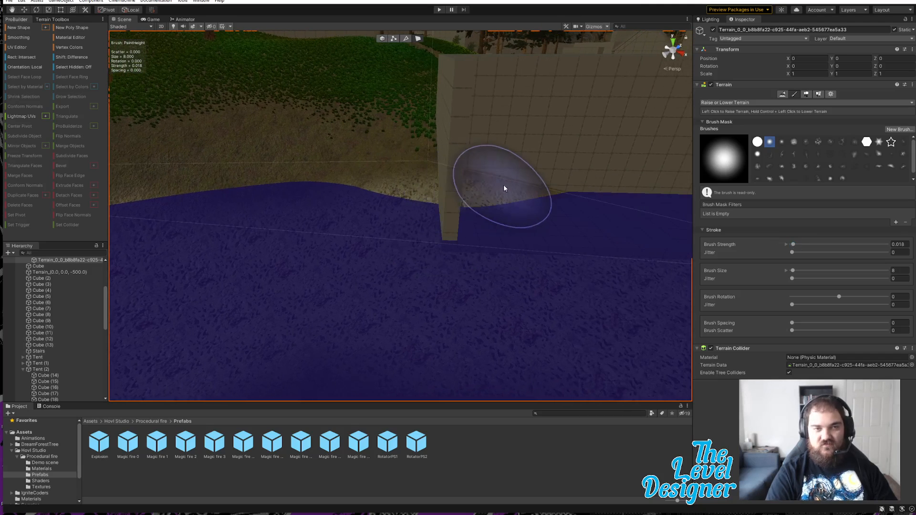
{"action": "mouse_move", "coordinate": [512, 199]}
{"action": "left_mouse_down", "text": "ctrl"}
{"action": "mouse_move", "coordinate": [493, 200]}
{"action": "mouse_move", "coordinate": [505, 200]}
{"action": "left_mouse_up", "text": "ctrl"}
{"action": "key", "text": "s"}
{"action": "mouse_move", "coordinate": [586, 221]}
{"action": "right_mouse_down"}
{"action": "mouse_move", "coordinate": [603, 215]}
{"action": "mouse_move", "coordinate": [491, 211]}
{"action": "right_mouse_up"}
{"action": "key", "text": "d"}
{"action": "left_click_drag", "start_coordinate": [433, 223], "coordinate": [468, 234], "text": "ctrl"}
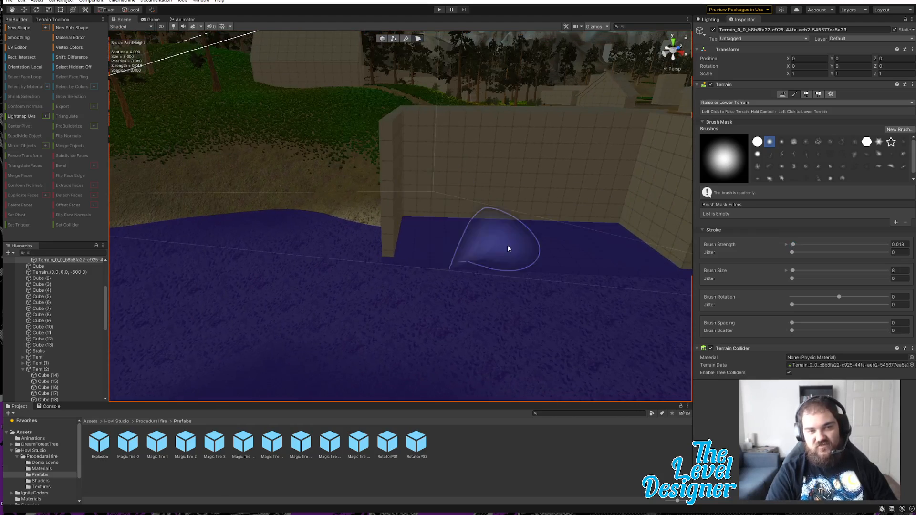
{"action": "mouse_move", "coordinate": [488, 253]}
{"action": "right_mouse_down"}
{"action": "mouse_move", "coordinate": [532, 245]}
{"action": "mouse_move", "coordinate": [505, 239]}
{"action": "mouse_move", "coordinate": [515, 232]}
{"action": "right_mouse_up"}
{"action": "key", "text": "a"}
{"action": "key", "text": "s"}
{"action": "key", "text": "w"}
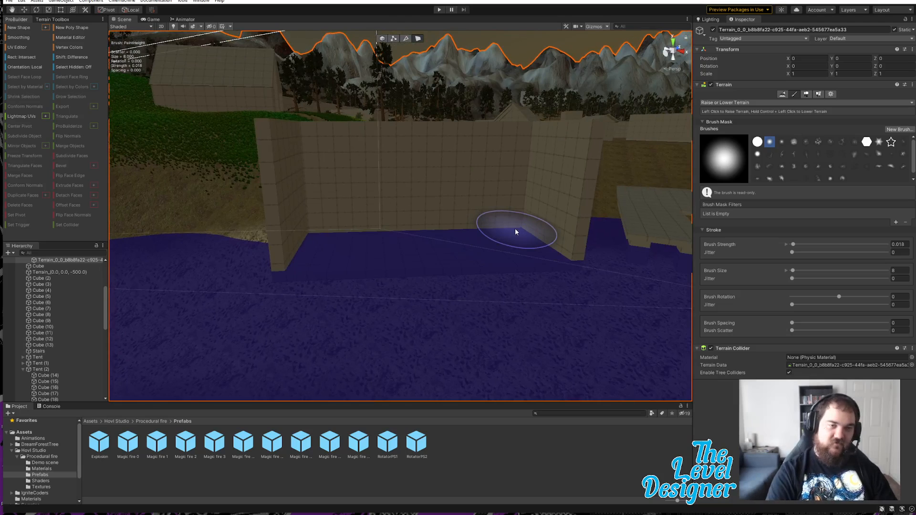
{"action": "scroll", "coordinate": [519, 258], "scroll_direction": "down", "scroll_amount": 4}
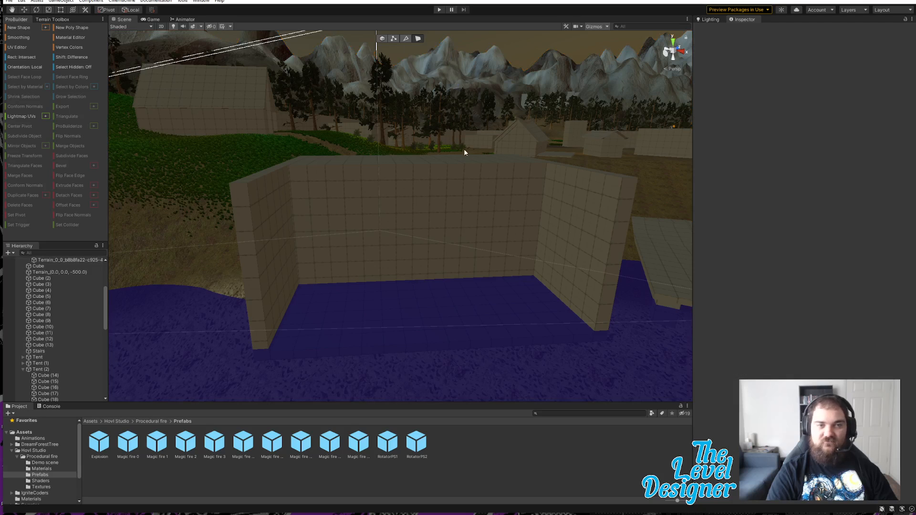
- Extrude the top faces of the shoreline structure's back wall, including both corners, upward by about 0.5 units
{"action": "left_click", "coordinate": [465, 158]}
{"action": "left_click_drag", "start_coordinate": [552, 200], "coordinate": [453, 174], "text": "alt"}
{"action": "left_click", "coordinate": [563, 210]}
{"action": "left_click", "coordinate": [452, 175]}
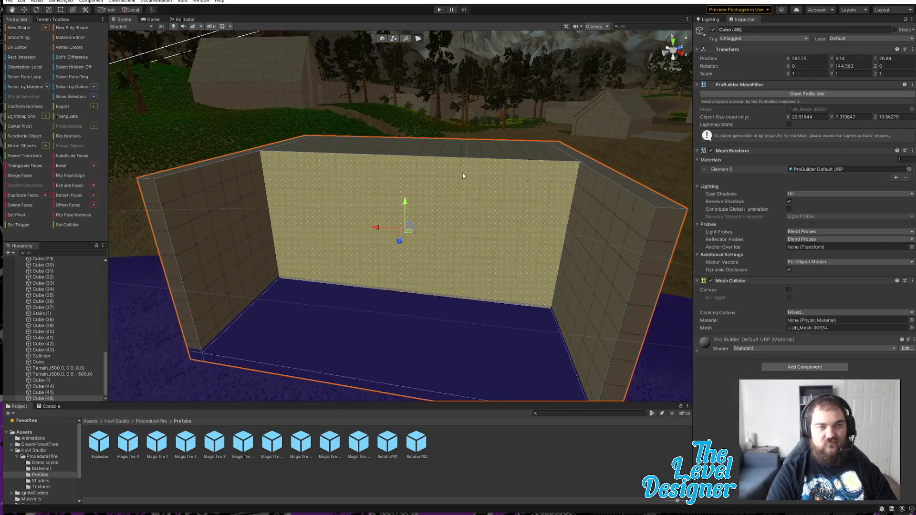
{"action": "left_click", "coordinate": [428, 152]}
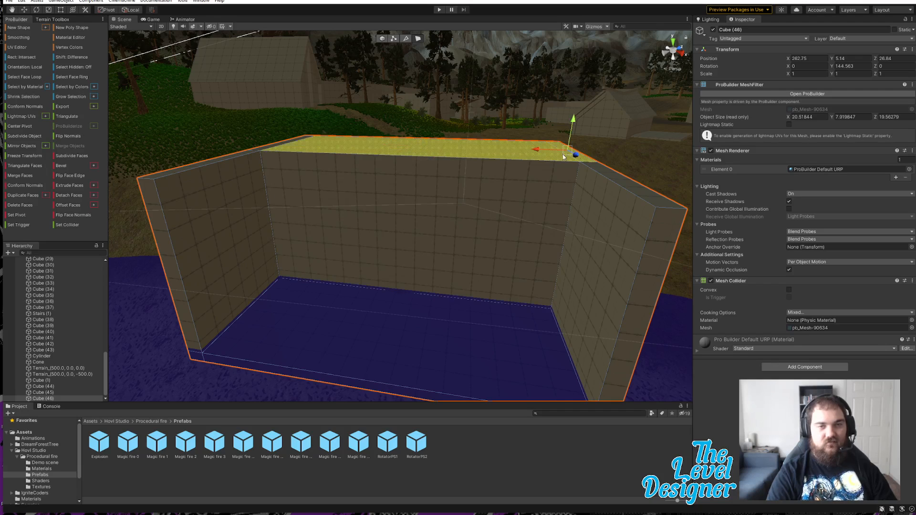
{"action": "left_click", "coordinate": [296, 145]}
{"action": "left_click", "coordinate": [306, 145]}
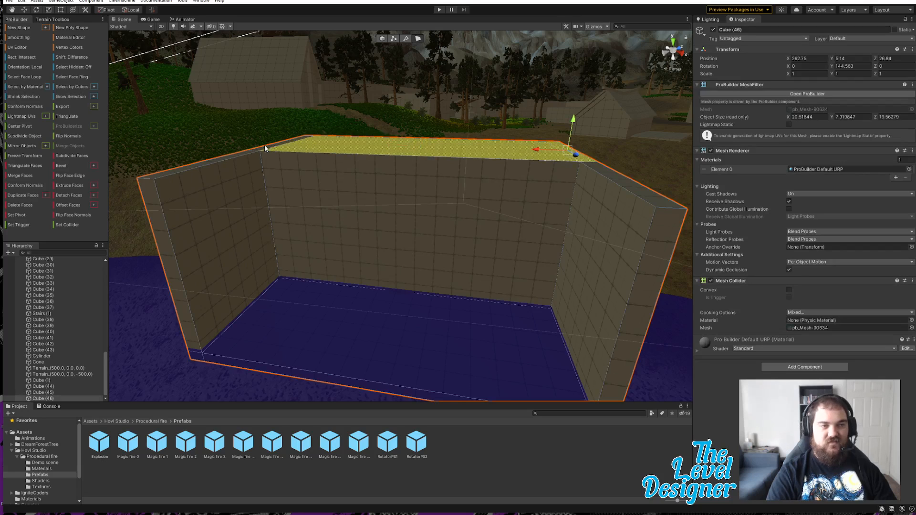
{"action": "left_click", "coordinate": [264, 147]}
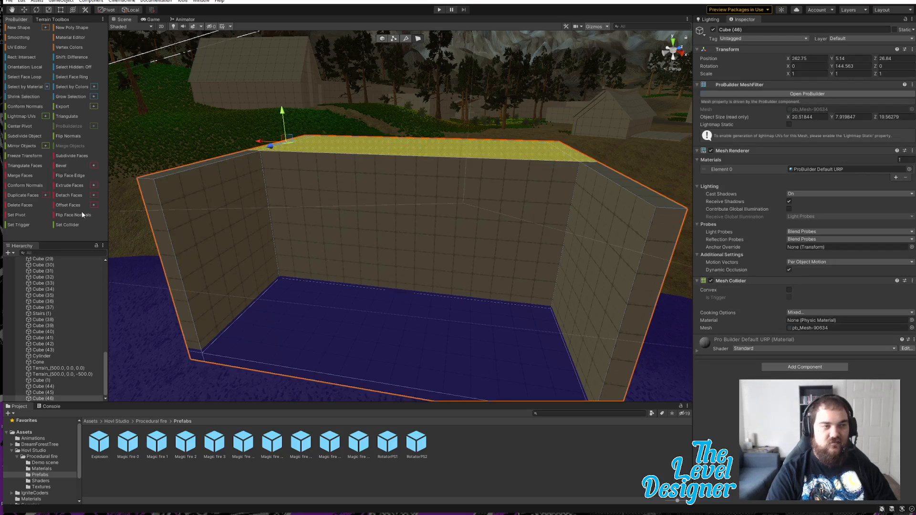
{"action": "left_click", "coordinate": [70, 185]}
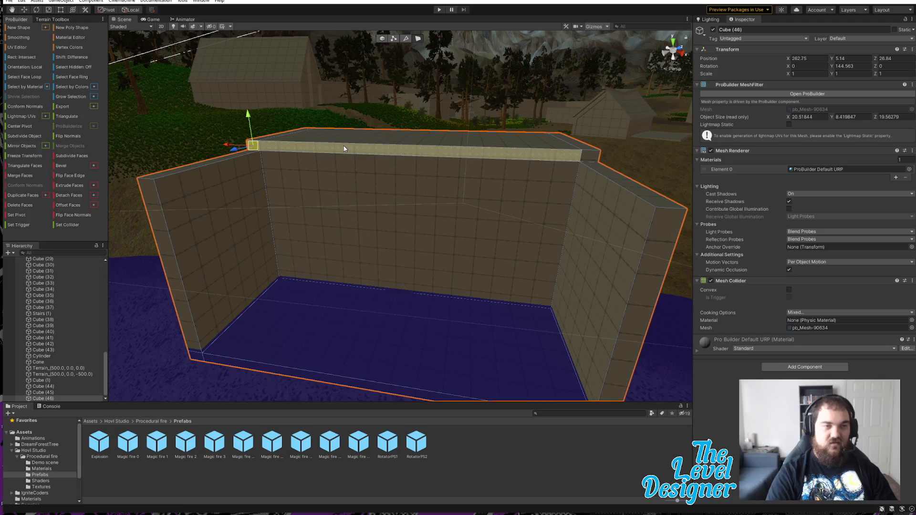
- Extrude the waterside faces of the back wall's raised cap out over the side walls to roof the shoreline structure
{"action": "left_click", "coordinate": [348, 148]}
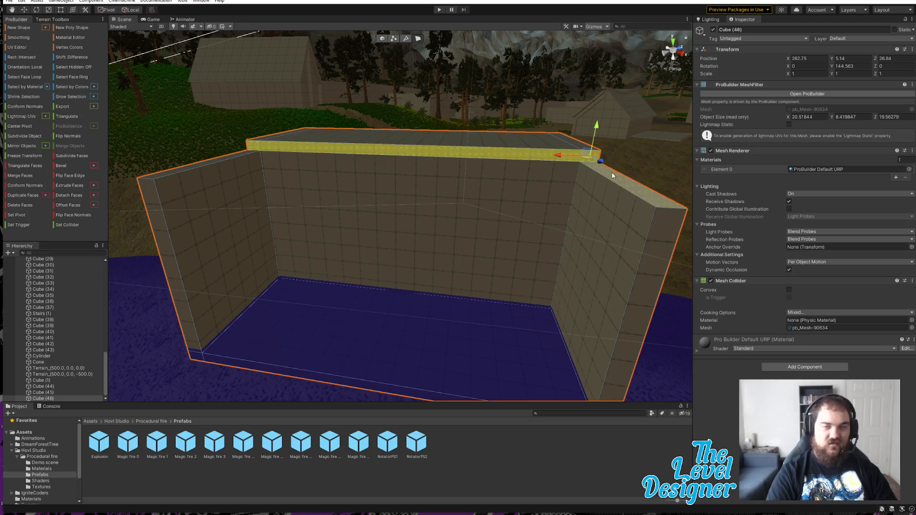
{"action": "left_click_drag", "start_coordinate": [612, 175], "coordinate": [529, 199], "text": "alt"}
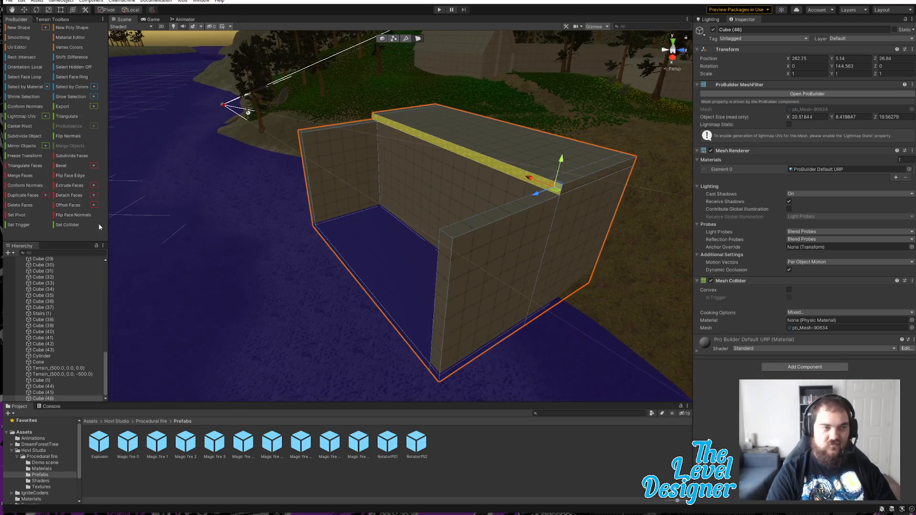
{"action": "left_click", "coordinate": [64, 186]}
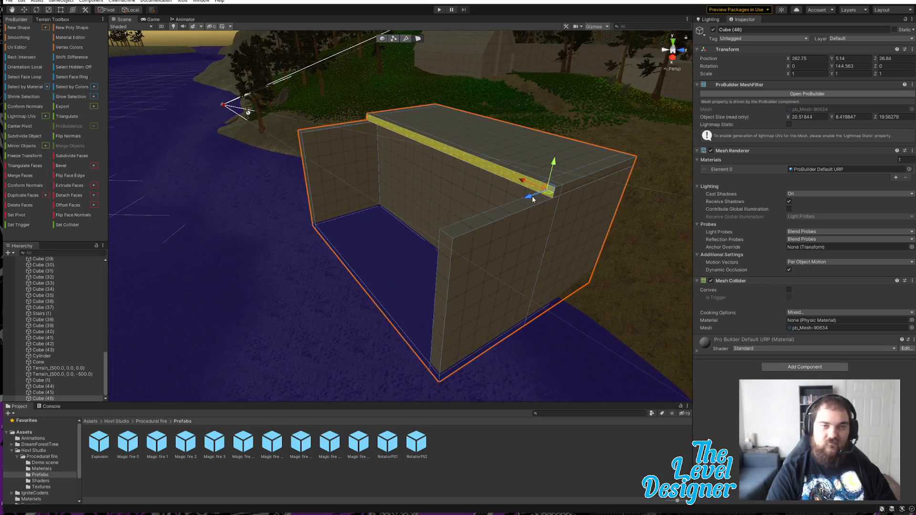
{"action": "left_click_drag", "start_coordinate": [528, 196], "coordinate": [419, 220]}
{"action": "right_click_drag", "start_coordinate": [420, 223], "coordinate": [577, 241]}
{"action": "left_click", "coordinate": [395, 196]}
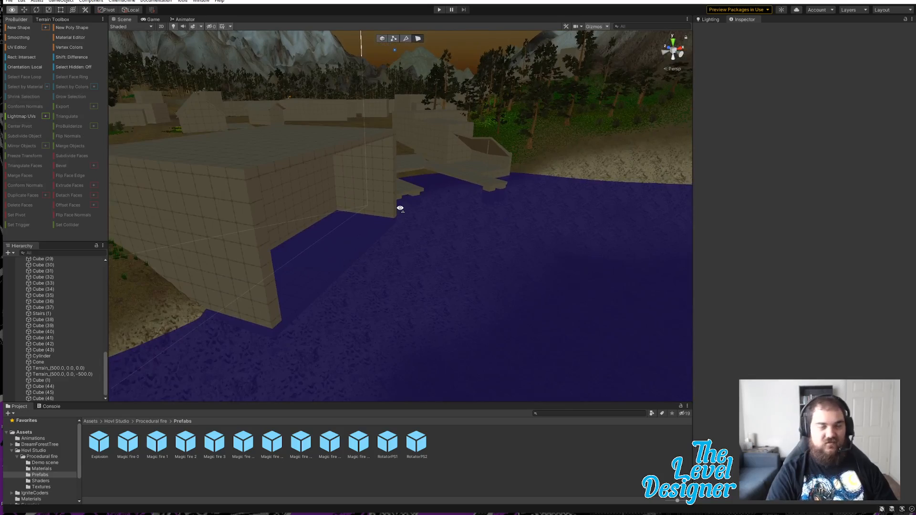
- Add a new cube and move it over the open camp ground at about X 264, Y 10.2, Z 65.9
{"action": "right_click_drag", "start_coordinate": [400, 208], "coordinate": [541, 269]}
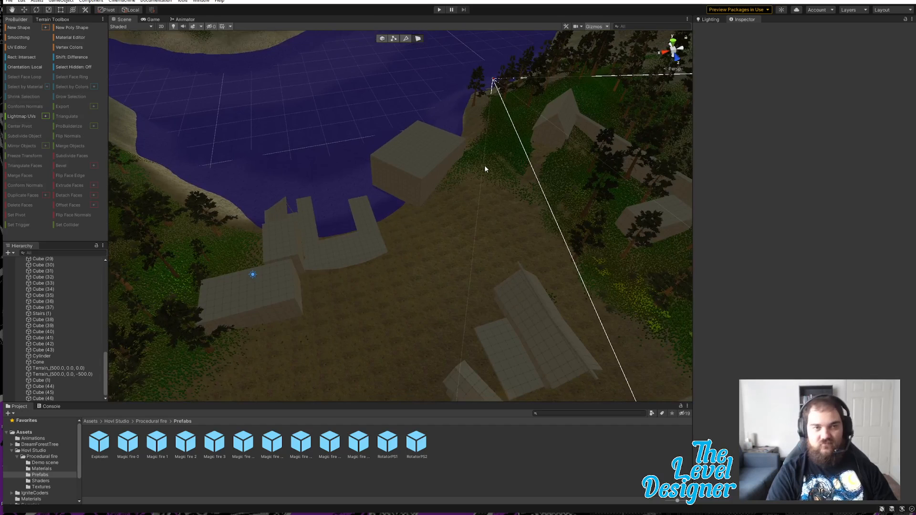
{"action": "right_click_drag", "start_coordinate": [485, 165], "coordinate": [502, 165]}
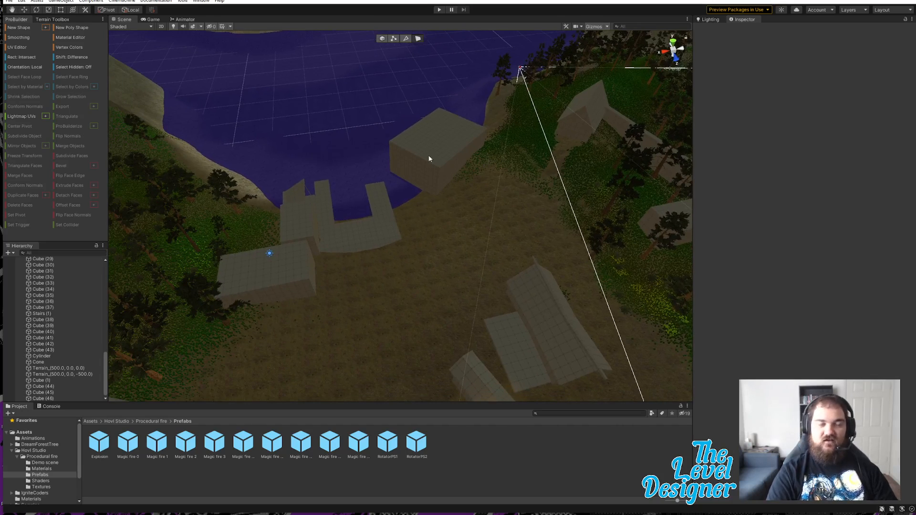
{"action": "right_click_drag", "start_coordinate": [540, 244], "coordinate": [183, 130]}
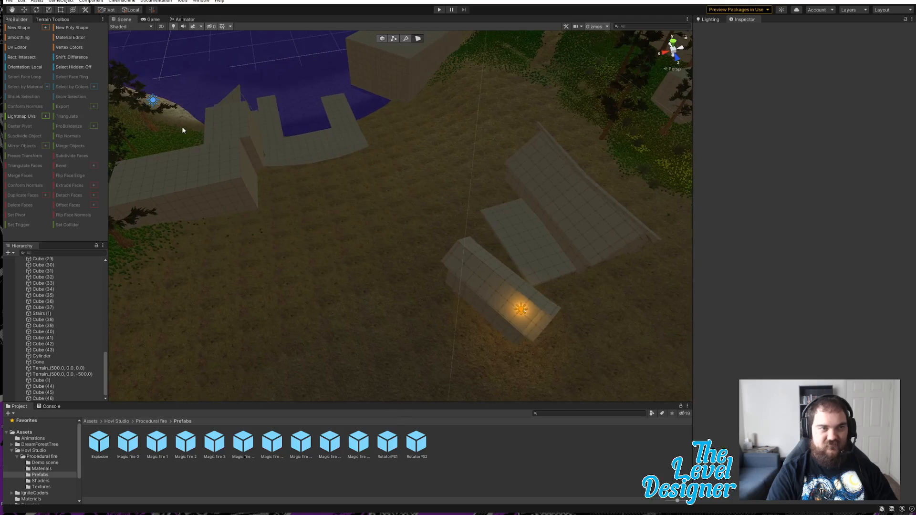
{"action": "left_click", "coordinate": [21, 28]}
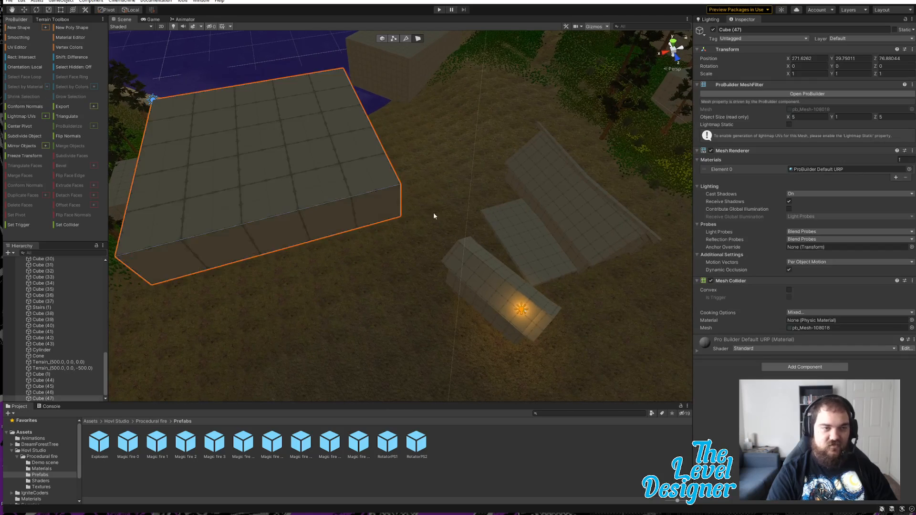
{"action": "right_click_drag", "start_coordinate": [433, 213], "coordinate": [455, 237]}
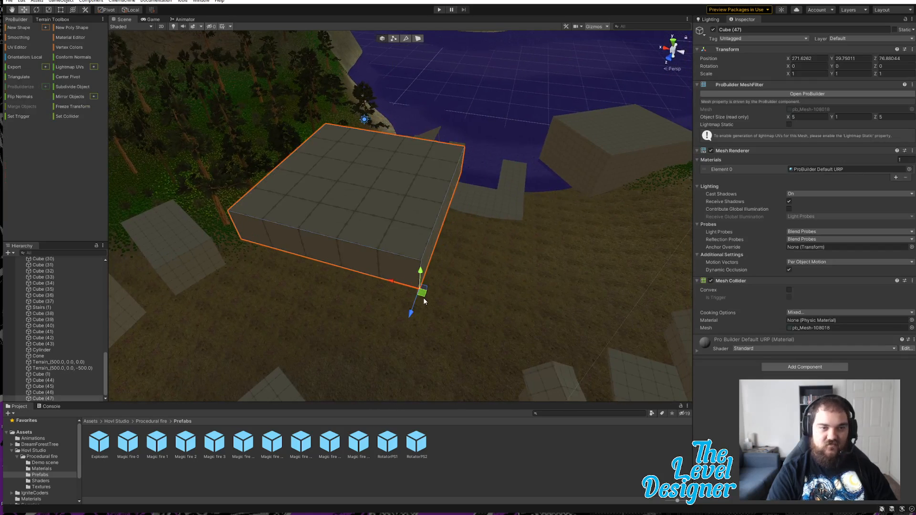
{"action": "left_click_drag", "start_coordinate": [422, 296], "coordinate": [660, 130]}
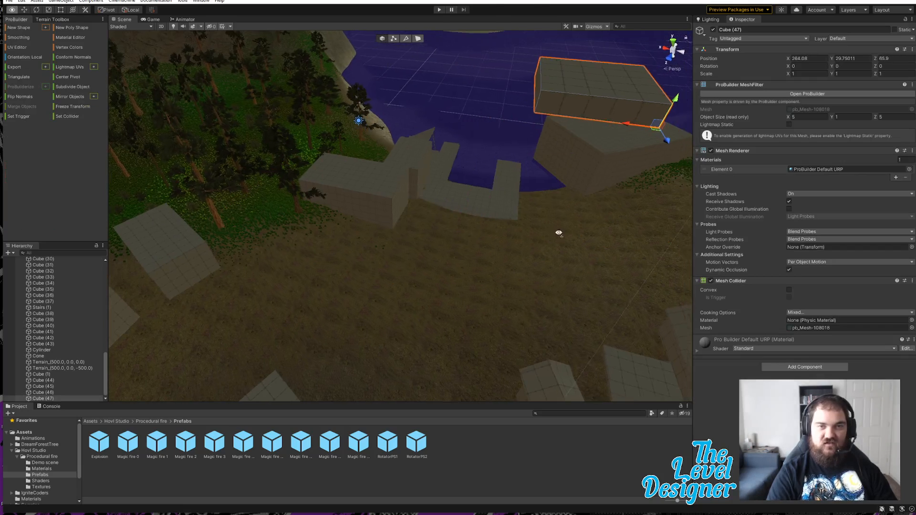
{"action": "right_click_drag", "start_coordinate": [558, 234], "coordinate": [565, 128]}
{"action": "left_click_drag", "start_coordinate": [565, 129], "coordinate": [515, 371]}
- Rotate the new cube about 60 degrees around Y and sink it partly into the ground at about X 267.5, Y 9, Z 65.9
{"action": "key", "text": "e"}
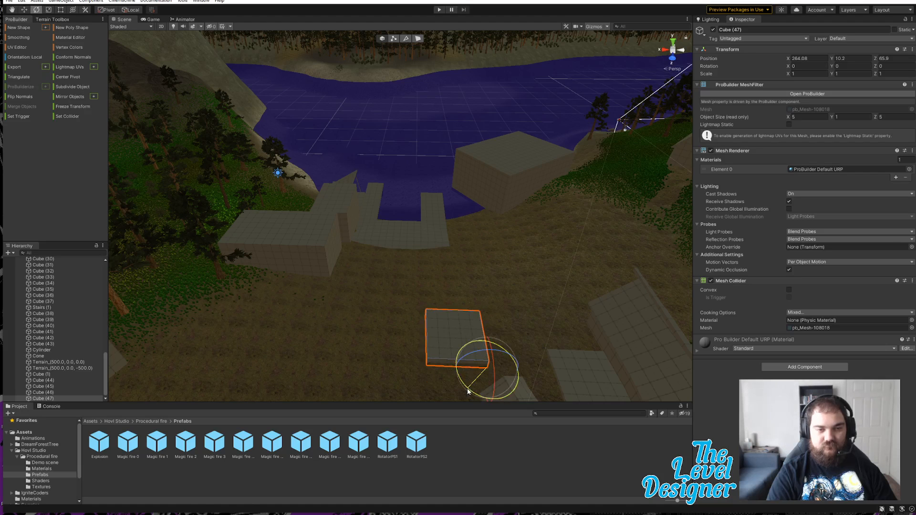
{"action": "left_click_drag", "start_coordinate": [468, 391], "coordinate": [388, 372]}
{"action": "right_click_drag", "start_coordinate": [388, 372], "coordinate": [503, 387]}
{"action": "key", "text": "w"}
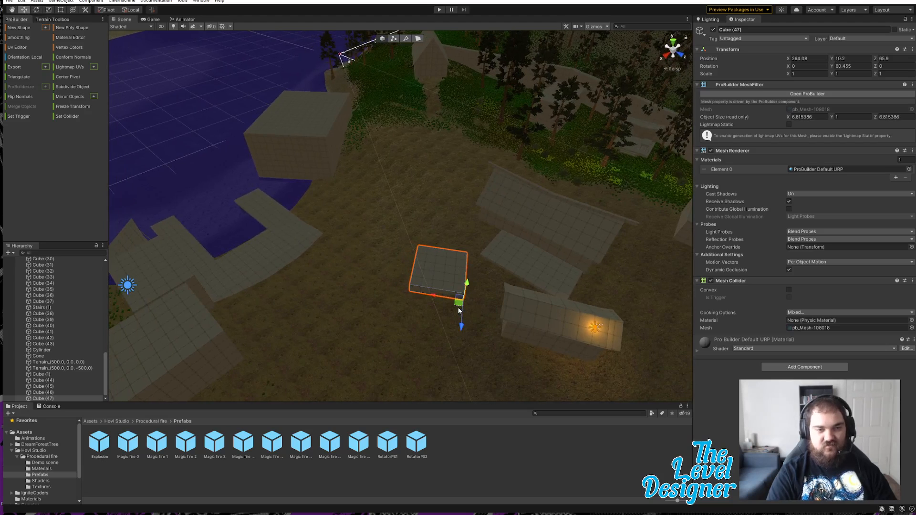
{"action": "left_click_drag", "start_coordinate": [461, 310], "coordinate": [446, 334]}
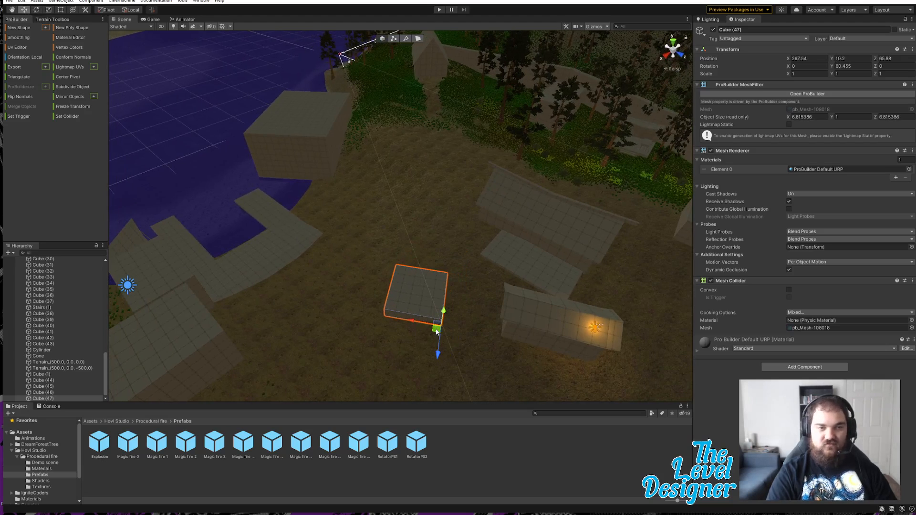
{"action": "right_click_drag", "start_coordinate": [464, 321], "coordinate": [589, 308]}
{"action": "key", "text": "w"}
{"action": "key", "text": "a"}
{"action": "left_click_drag", "start_coordinate": [606, 298], "coordinate": [604, 322]}
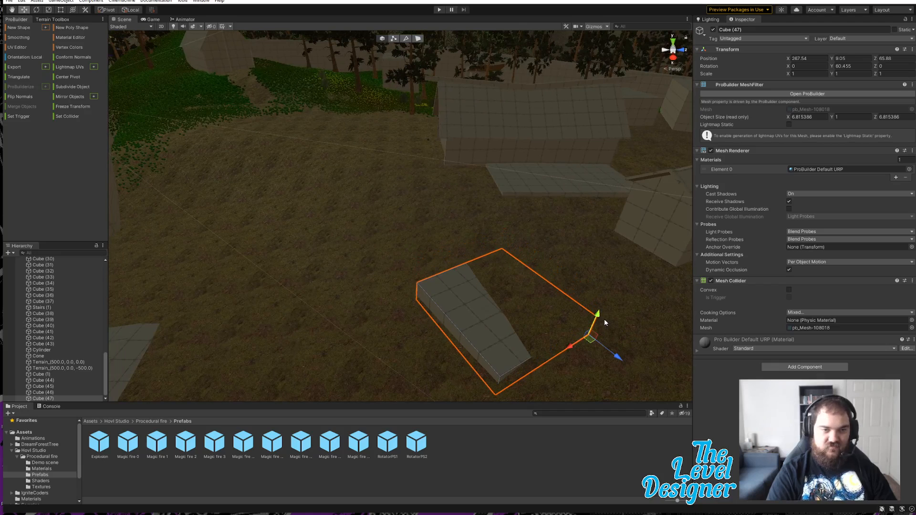
- Raise the cube's top face to make a block about 6 units high
{"action": "left_click", "coordinate": [417, 39]}
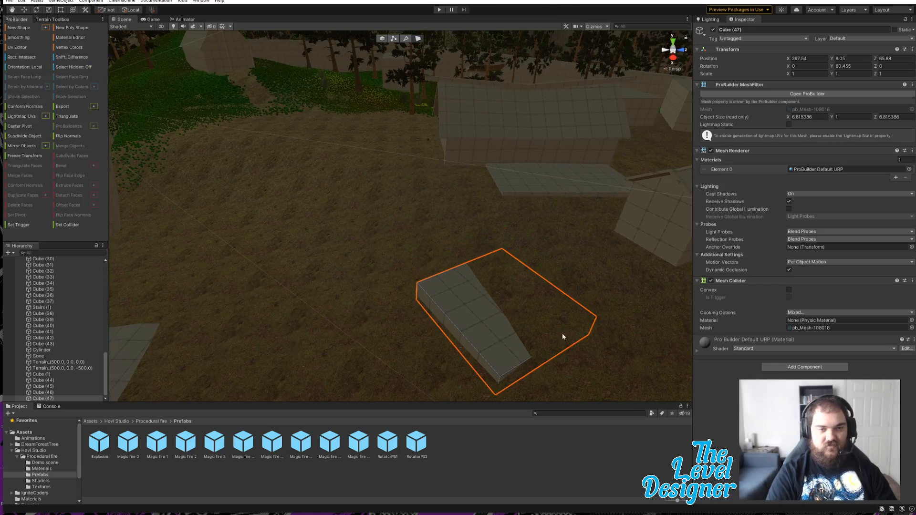
{"action": "left_click", "coordinate": [508, 326]}
{"action": "left_click_drag", "start_coordinate": [505, 278], "coordinate": [532, 163]}
{"action": "right_click_drag", "start_coordinate": [566, 244], "coordinate": [520, 178]}
- Pull the block's side faces outward to form a long building with an overall footprint of about 16 by 12.6 units
{"action": "left_click", "coordinate": [516, 177]}
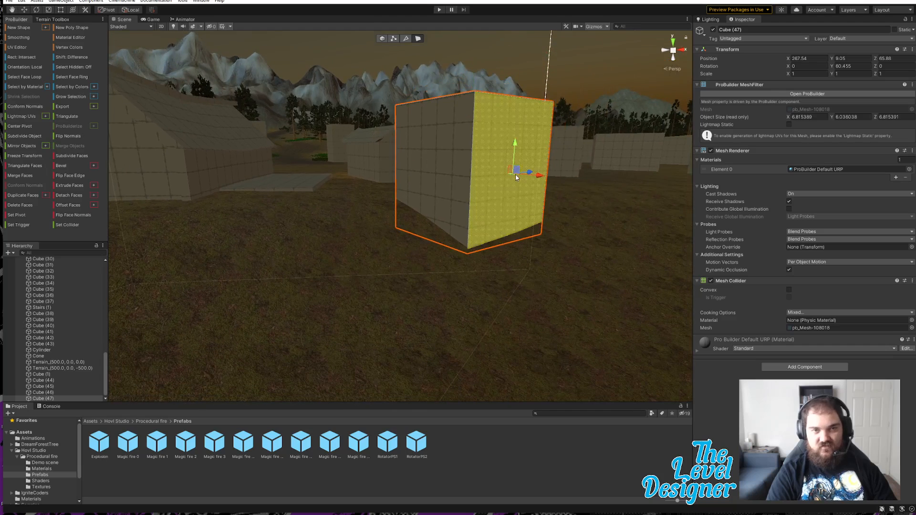
{"action": "left_click_drag", "start_coordinate": [538, 182], "coordinate": [560, 191]}
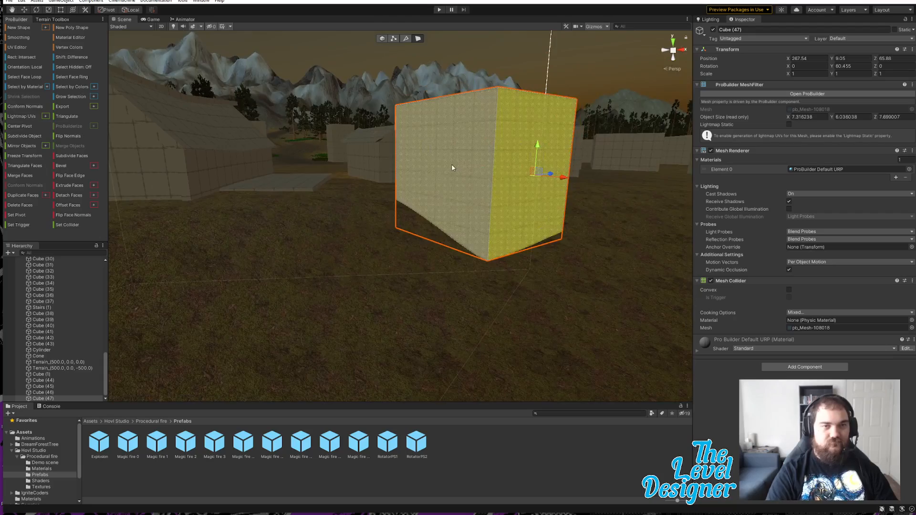
{"action": "right_click_drag", "start_coordinate": [451, 164], "coordinate": [389, 209]}
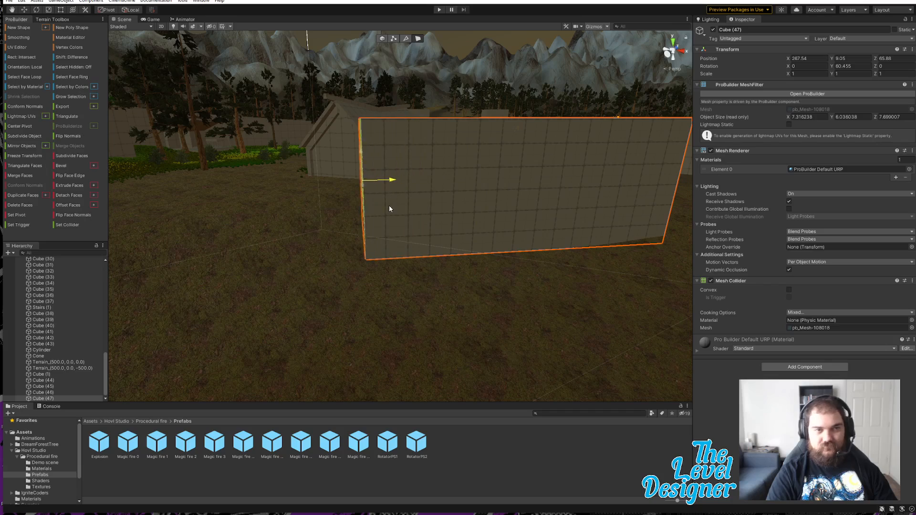
{"action": "left_click_drag", "start_coordinate": [389, 206], "coordinate": [433, 231]}
- Inspect the fire effects and point lights in the scene to identify the pair on the block building near the perimeter wall
{"action": "right_click_drag", "start_coordinate": [433, 231], "coordinate": [527, 240]}
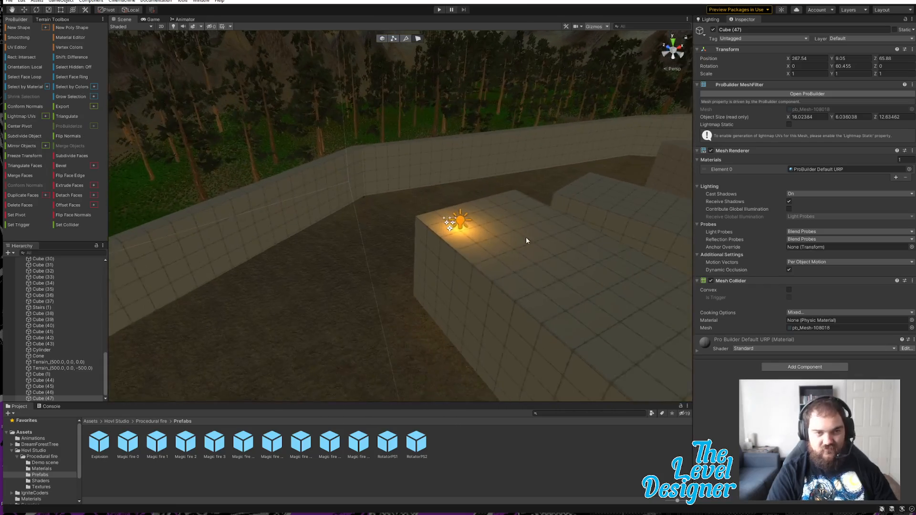
{"action": "left_click", "coordinate": [465, 223]}
{"action": "right_click_drag", "start_coordinate": [463, 225], "coordinate": [479, 262]}
{"action": "scroll", "coordinate": [92, 337], "scroll_direction": "up", "scroll_amount": 15}
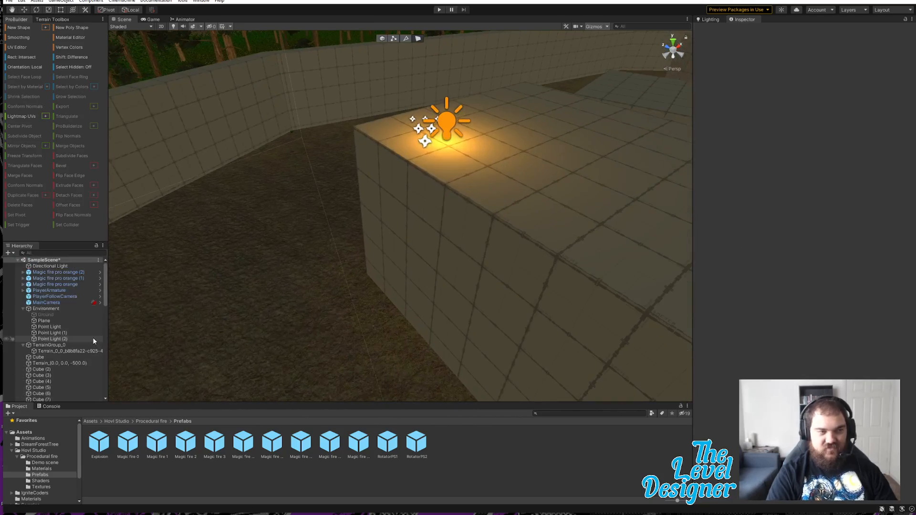
{"action": "left_click", "coordinate": [75, 279]}
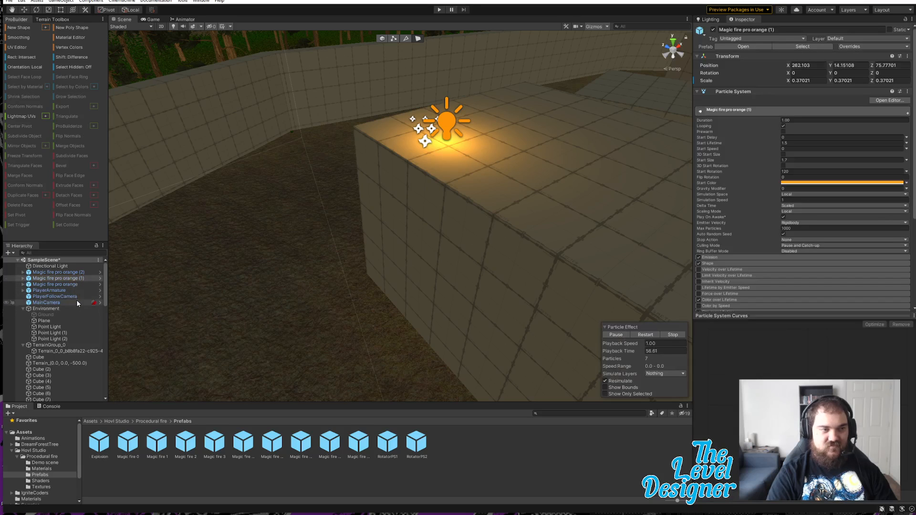
{"action": "left_click", "coordinate": [69, 333]}
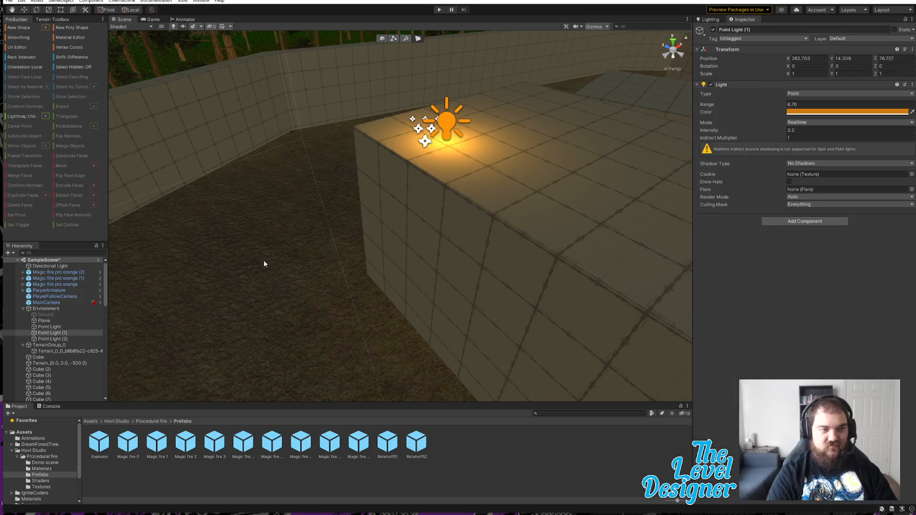
{"action": "scroll", "coordinate": [286, 253], "scroll_direction": "down", "scroll_amount": 3}
{"action": "left_click", "coordinate": [65, 327]}
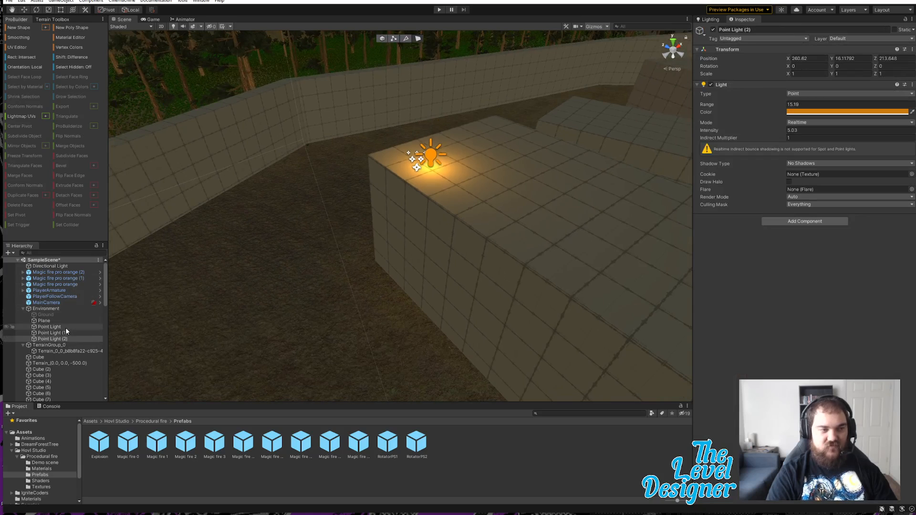
- Select Magic fire pro orange together with Point Light and move them across the camp onto the low block building by the perimeter wall
{"action": "left_click", "coordinate": [74, 285]}
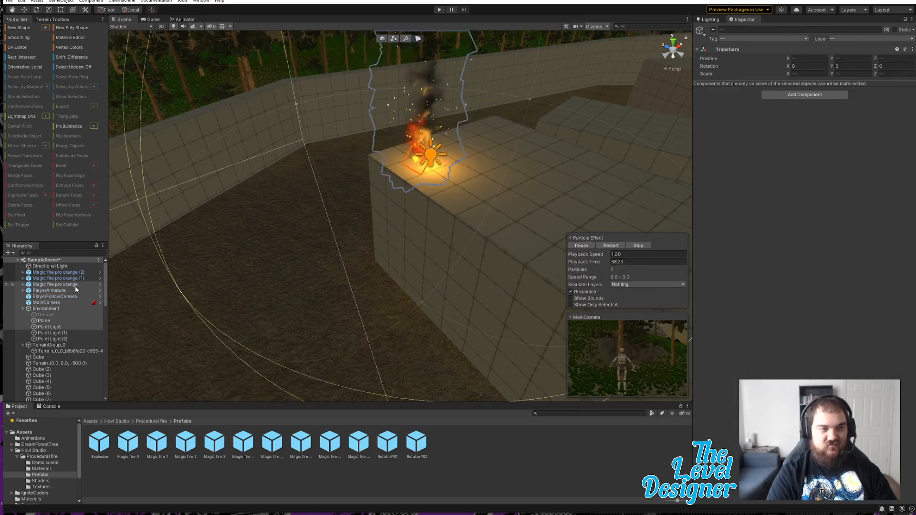
{"action": "left_click", "coordinate": [49, 328], "text": "ctrl"}
{"action": "left_click_drag", "start_coordinate": [330, 276], "coordinate": [473, 230], "text": "alt"}
{"action": "key", "text": "s"}
{"action": "right_click_drag", "start_coordinate": [473, 229], "coordinate": [136, 240]}
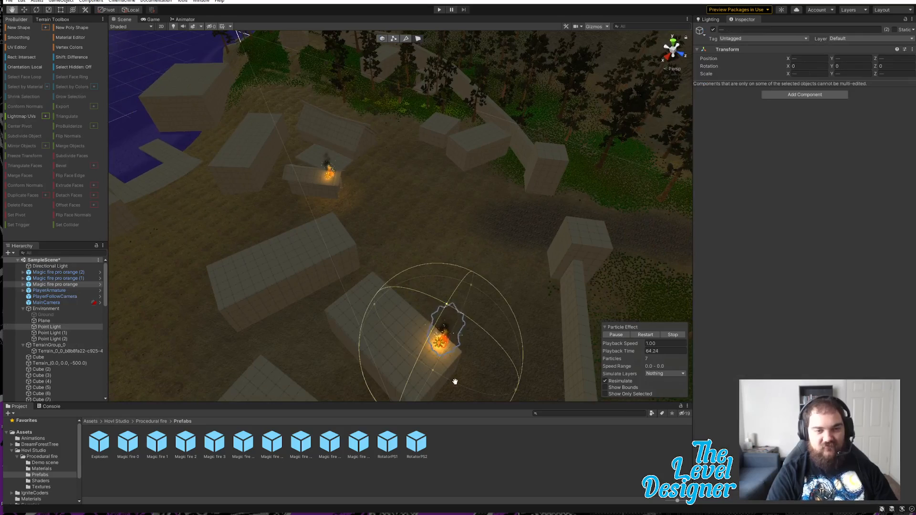
{"action": "key", "text": "a"}
{"action": "right_click_drag", "start_coordinate": [368, 299], "coordinate": [468, 317]}
{"action": "key", "text": "w"}
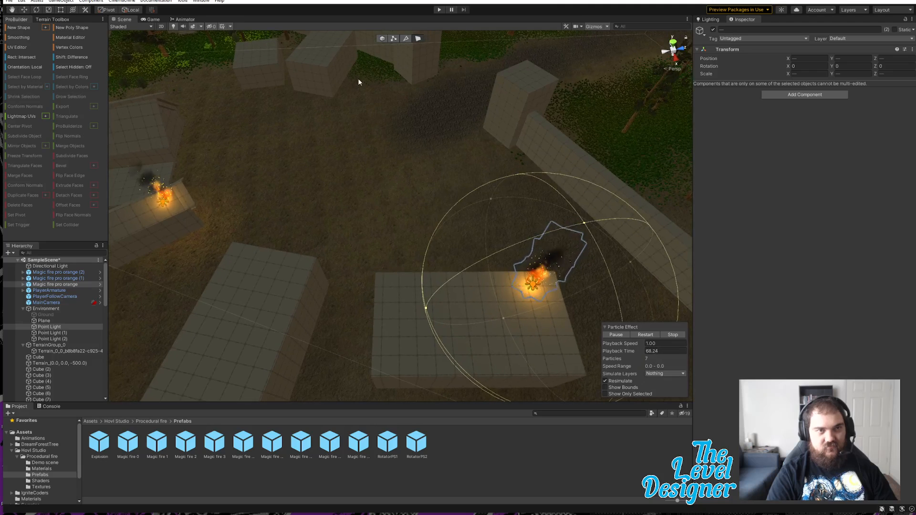
{"action": "left_click", "coordinate": [381, 39]}
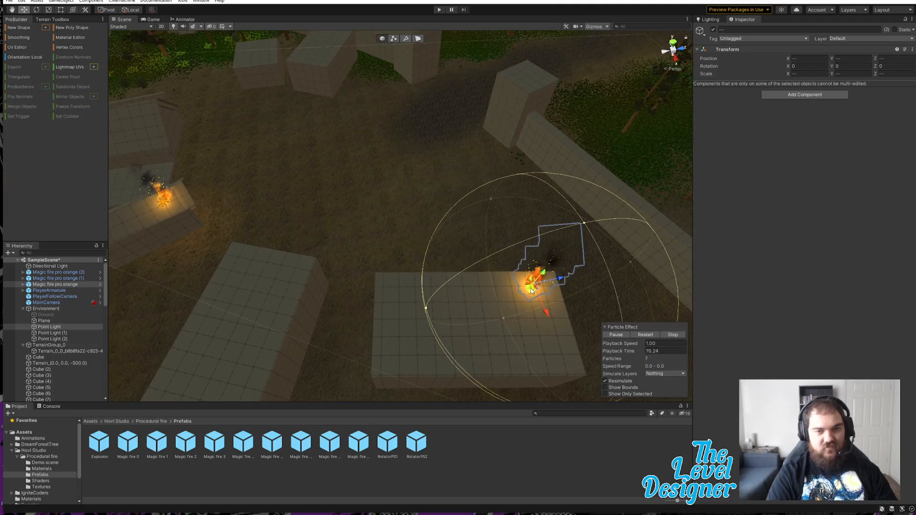
{"action": "left_click_drag", "start_coordinate": [543, 295], "coordinate": [286, 61]}
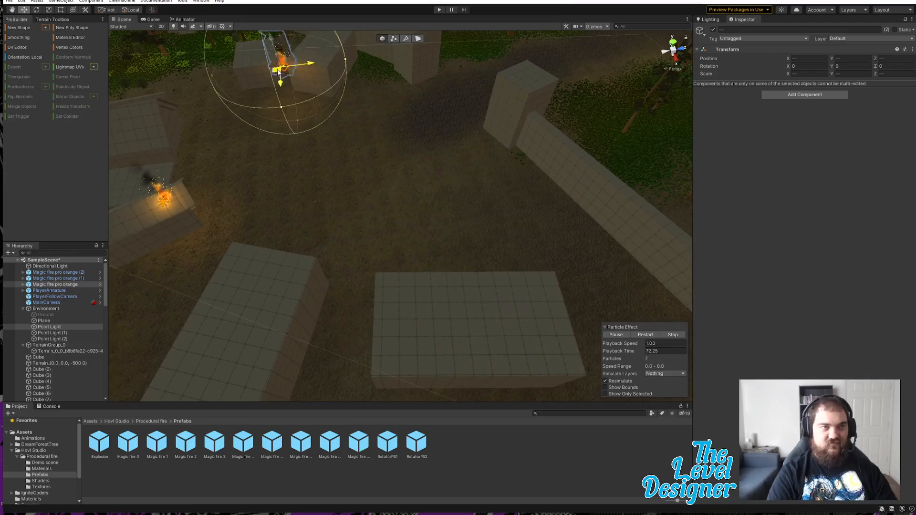
{"action": "right_click_drag", "start_coordinate": [368, 149], "coordinate": [382, 184]}
{"action": "left_click_drag", "start_coordinate": [350, 175], "coordinate": [385, 163]}
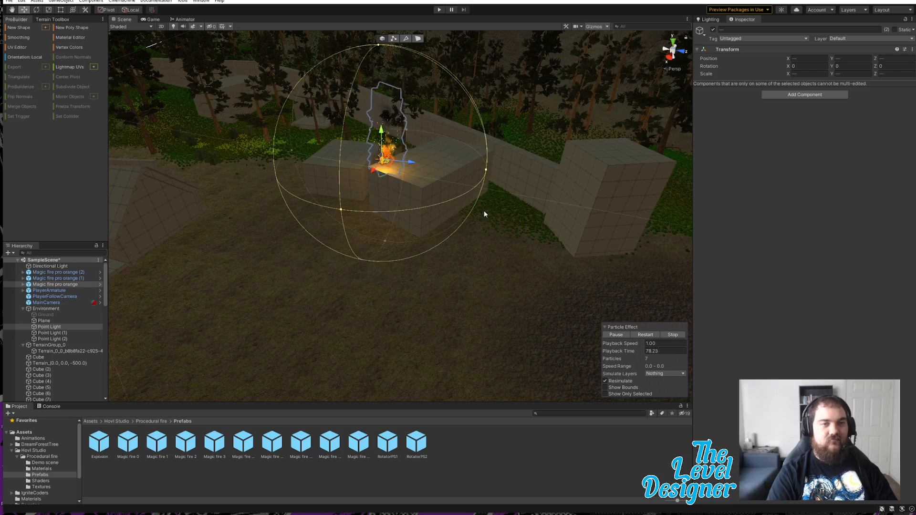
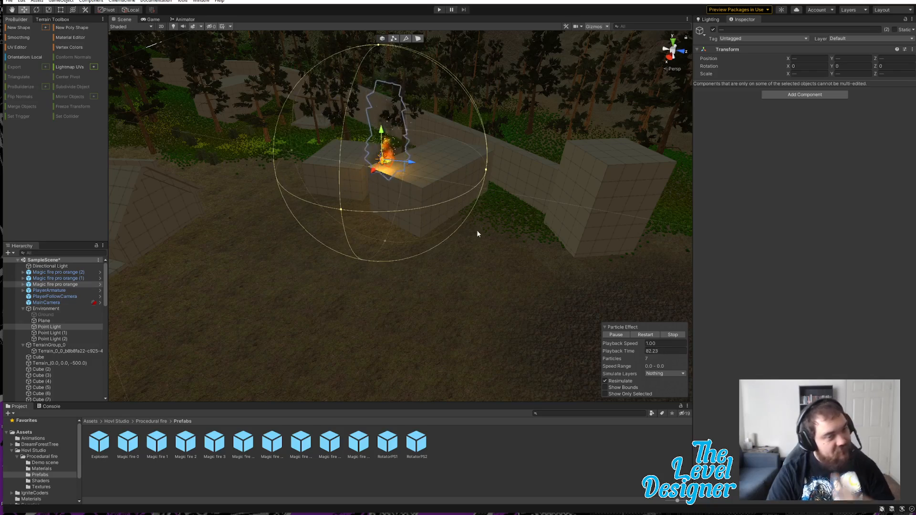
- Insert a lengthwise edge loop through the low block beneath the fire and lower its outer top edges to form a gable roof
{"action": "right_click_drag", "start_coordinate": [477, 234], "coordinate": [346, 93]}
{"action": "key", "text": "d"}
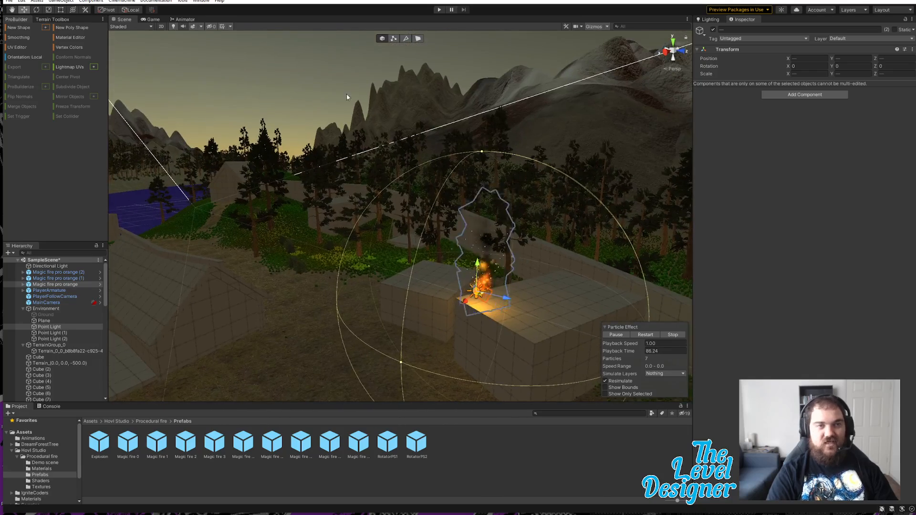
{"action": "left_click", "coordinate": [347, 97]}
{"action": "left_click", "coordinate": [541, 315]}
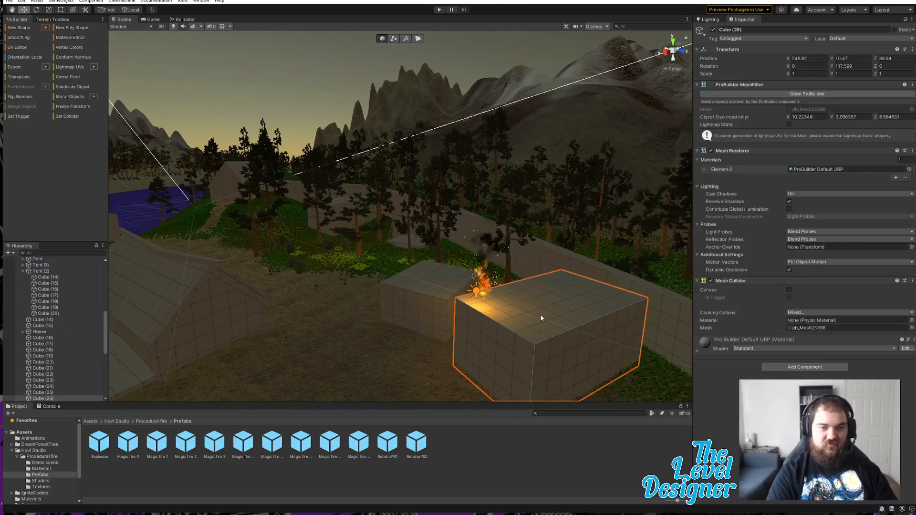
{"action": "right_click_drag", "start_coordinate": [542, 328], "coordinate": [639, 351]}
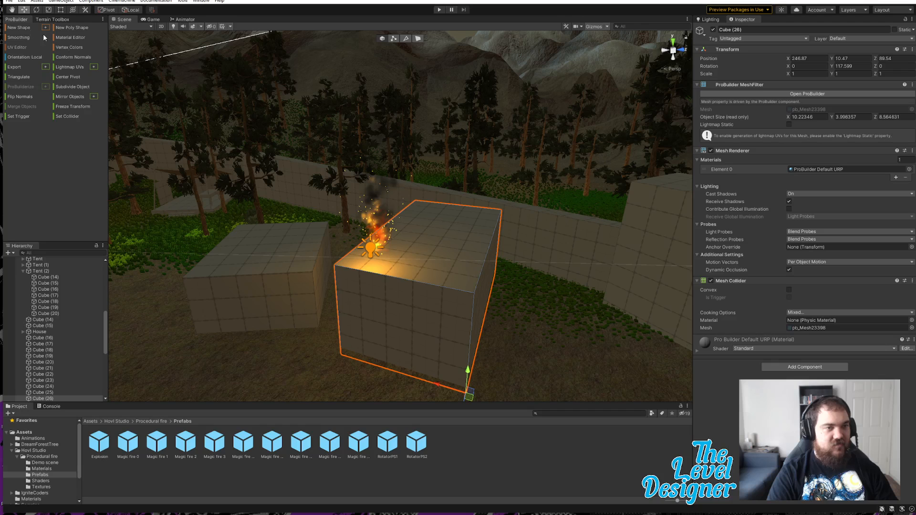
{"action": "left_click", "coordinate": [406, 38]}
{"action": "left_click", "coordinate": [411, 284]}
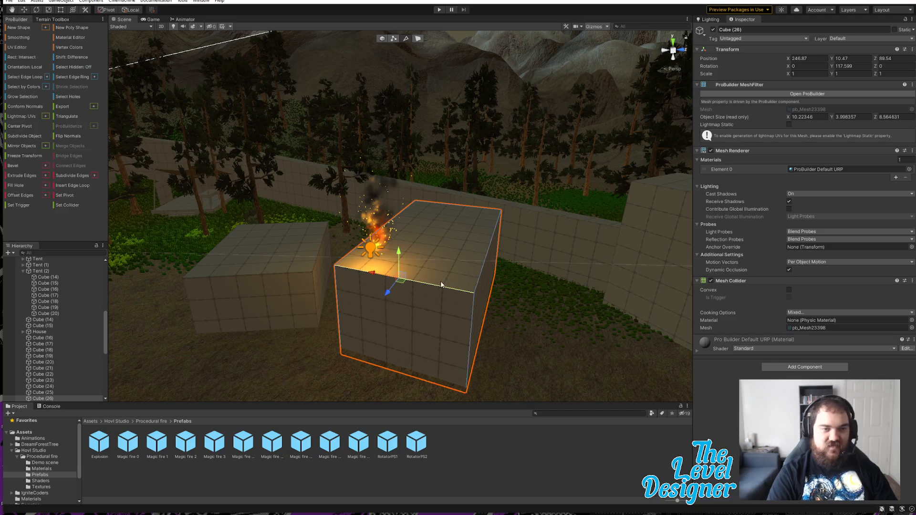
{"action": "right_click_drag", "start_coordinate": [441, 285], "coordinate": [519, 286]}
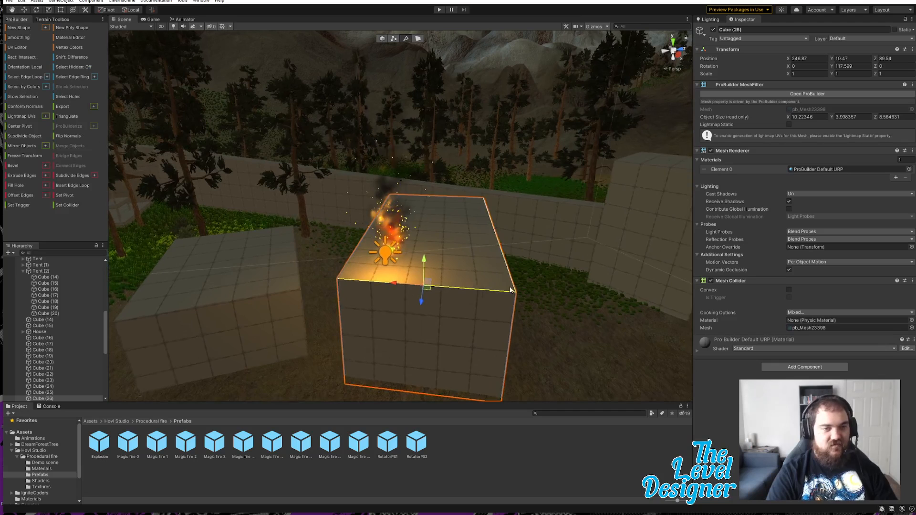
{"action": "left_click", "coordinate": [68, 185]}
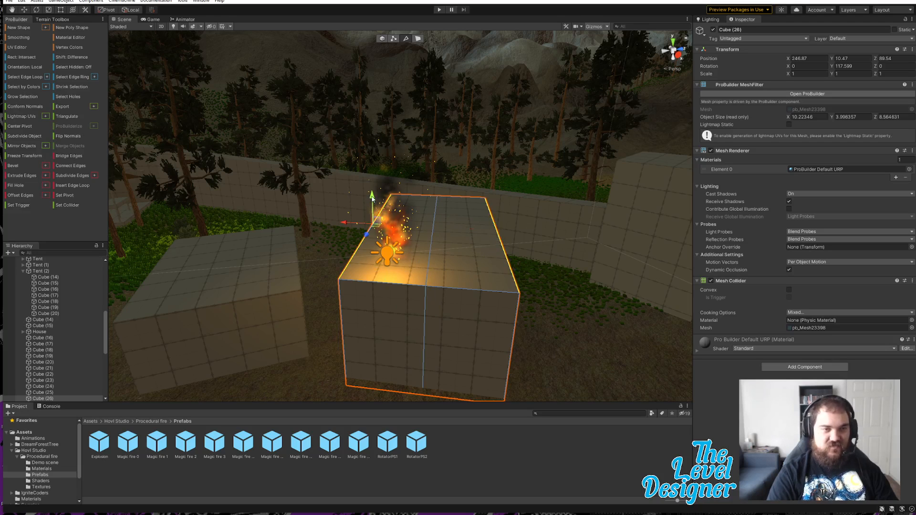
{"action": "left_click_drag", "start_coordinate": [372, 197], "coordinate": [380, 240]}
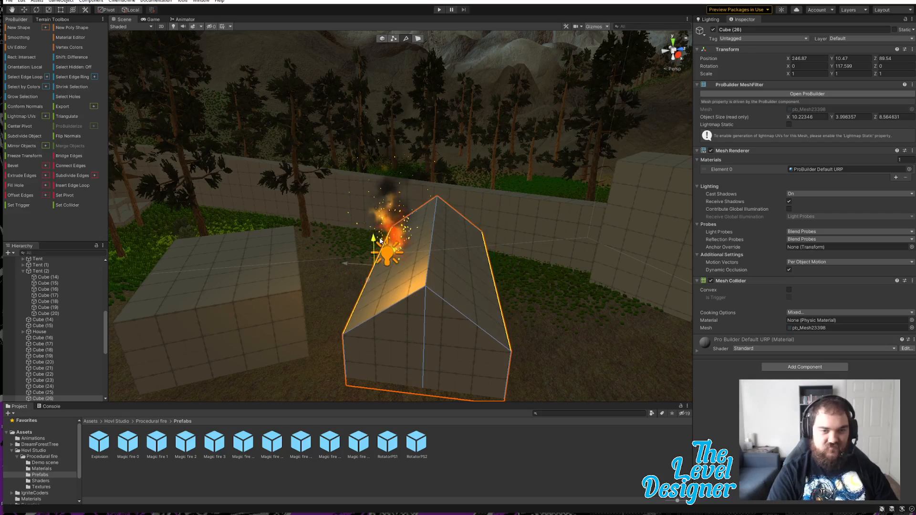
- Extrude the house's two roof slopes and lower them into overhanging eaves, making the house about 4.3 units high
{"action": "left_click_drag", "start_coordinate": [532, 290], "coordinate": [430, 272], "text": "alt"}
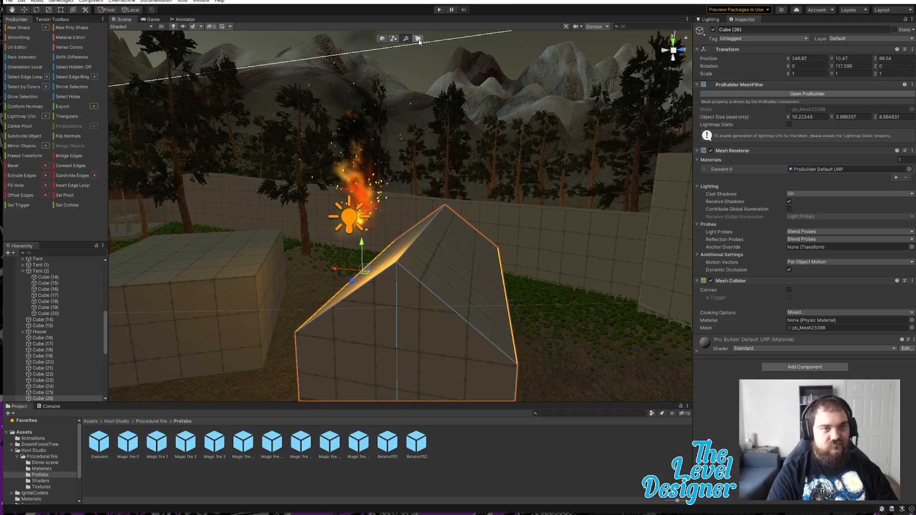
{"action": "left_click", "coordinate": [419, 40]}
{"action": "left_click", "coordinate": [444, 251]}
{"action": "left_click", "coordinate": [400, 250], "text": "shift"}
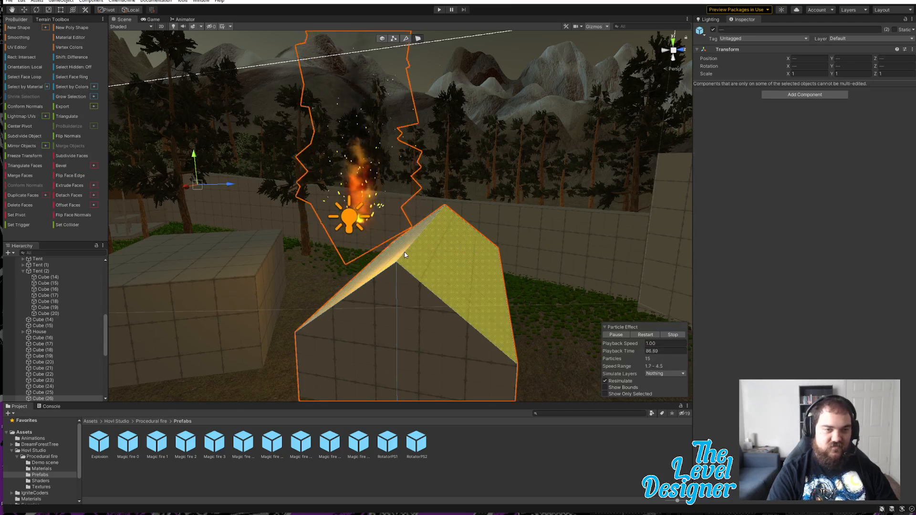
{"action": "left_click", "coordinate": [439, 258]}
{"action": "left_click_drag", "start_coordinate": [366, 280], "coordinate": [419, 284], "text": "alt"}
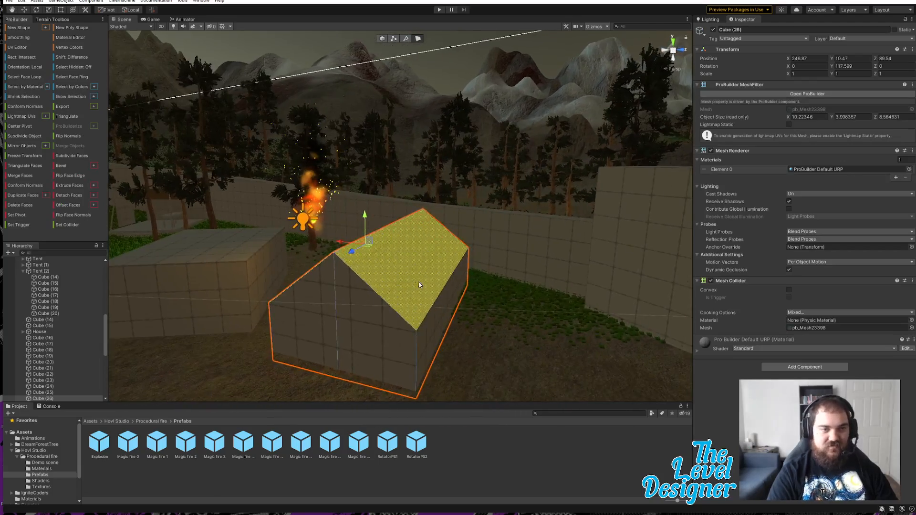
{"action": "left_click", "coordinate": [62, 185]}
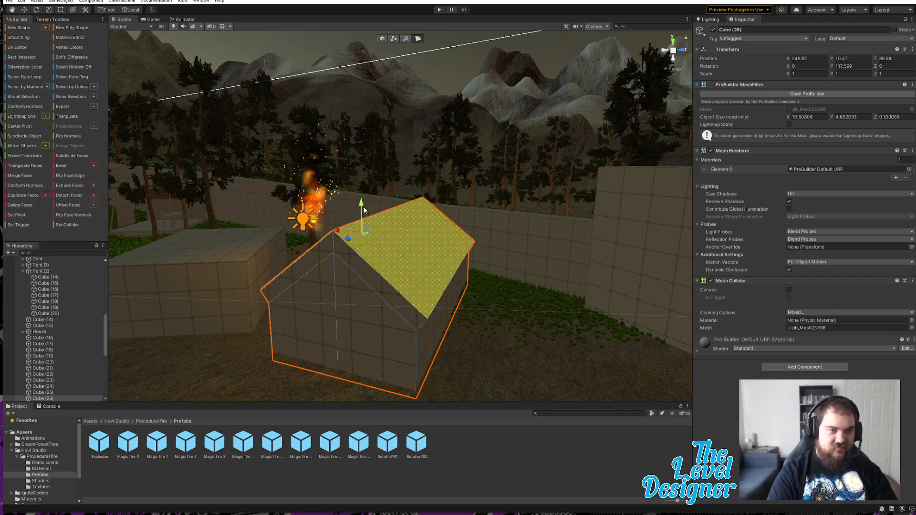
{"action": "left_click_drag", "start_coordinate": [364, 210], "coordinate": [364, 215]}
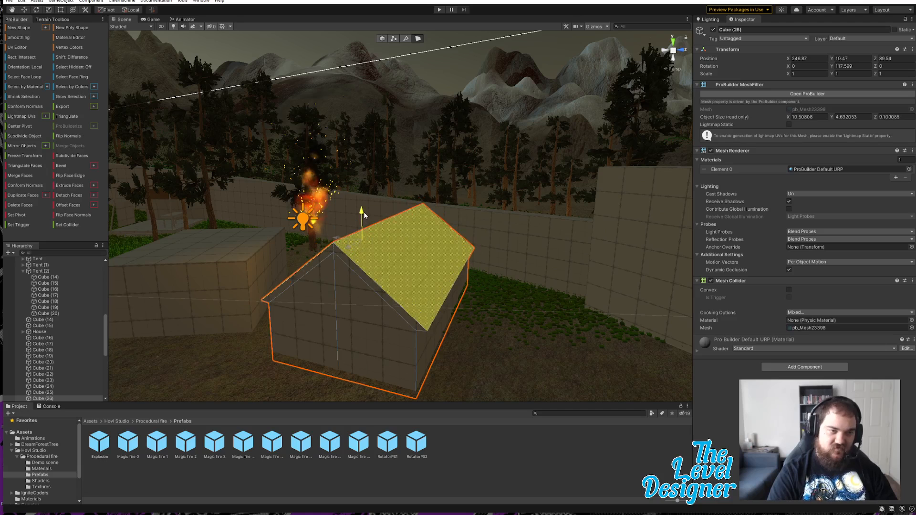
- Merge the house's front gable faces, then extrude and scale down the merged face to leave a frame around it
{"action": "left_click", "coordinate": [375, 325]}
{"action": "left_click", "coordinate": [323, 301], "text": "shift"}
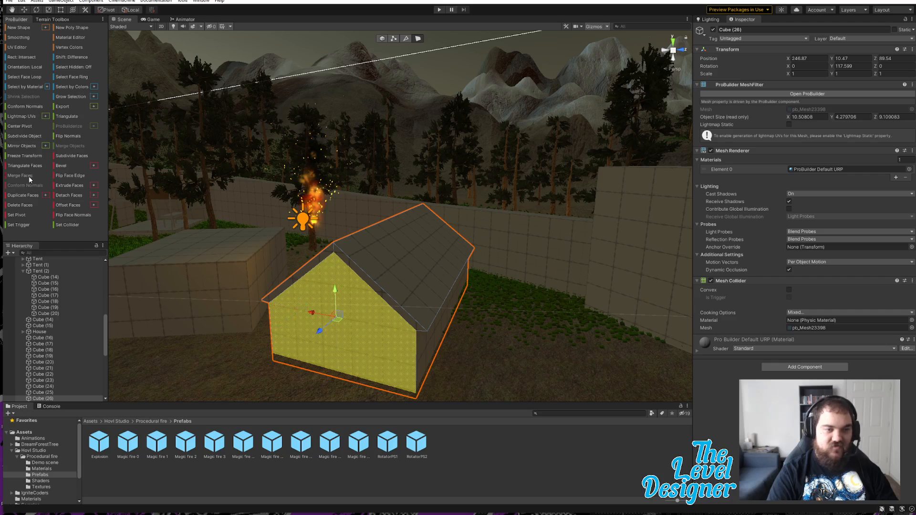
{"action": "left_click", "coordinate": [67, 185]}
{"action": "left_click_drag", "start_coordinate": [310, 339], "coordinate": [334, 325]}
{"action": "key", "text": "e"}
{"action": "key", "text": "r"}
{"action": "key", "text": "ctrl+z"}
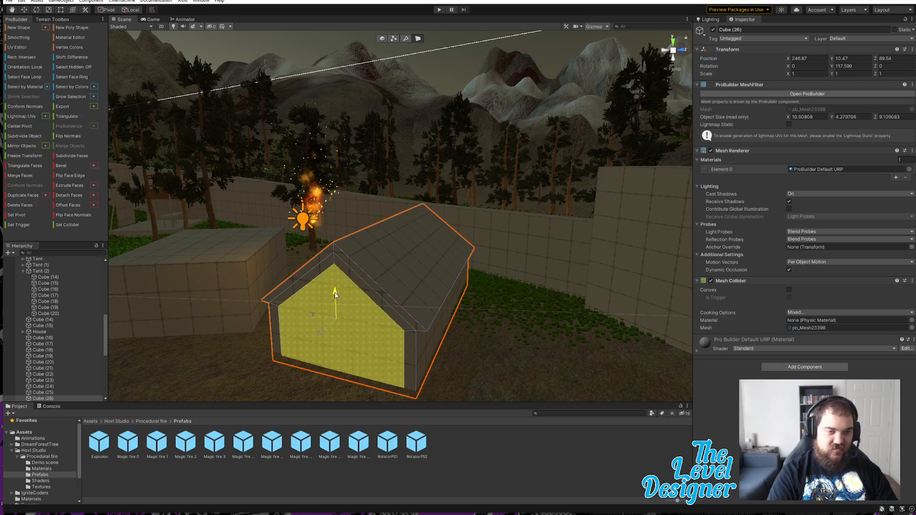
- Extrude the inset front gable face inward to recess the wall beneath the roof
{"action": "left_click_drag", "start_coordinate": [414, 317], "coordinate": [344, 310], "text": "alt"}
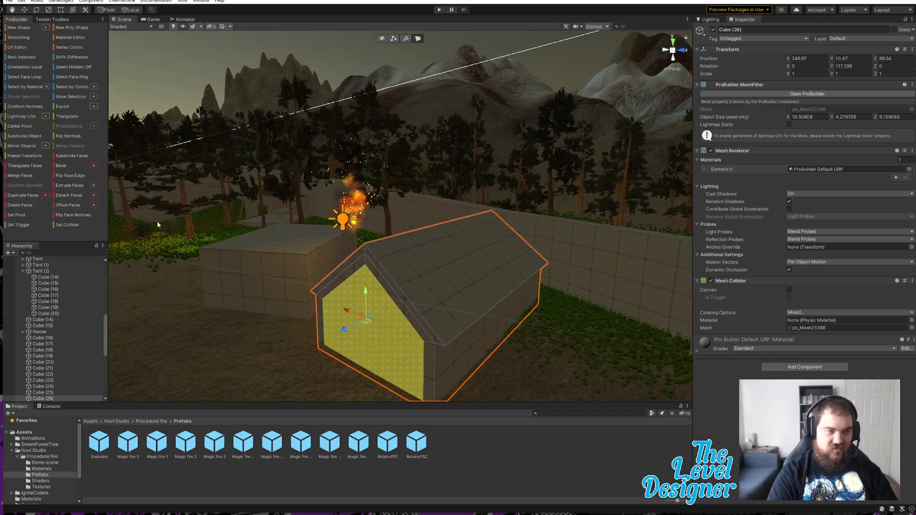
{"action": "left_click", "coordinate": [71, 185]}
{"action": "left_click_drag", "start_coordinate": [331, 337], "coordinate": [350, 333]}
{"action": "key", "text": "ctrl+z"}
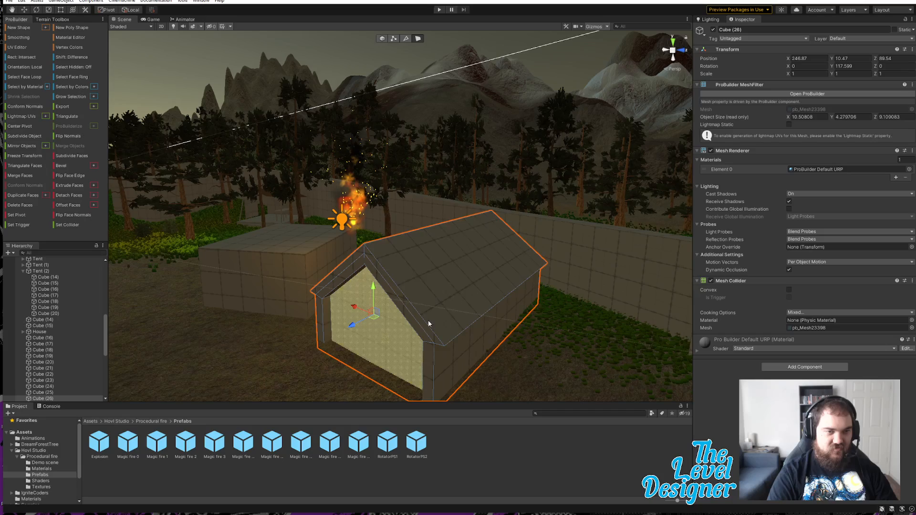
- Extrude the front rim of the roof outward to make it overhang the recessed gable wall
{"action": "left_click_drag", "start_coordinate": [427, 320], "coordinate": [420, 293], "text": "alt"}
{"action": "left_click", "coordinate": [419, 293]}
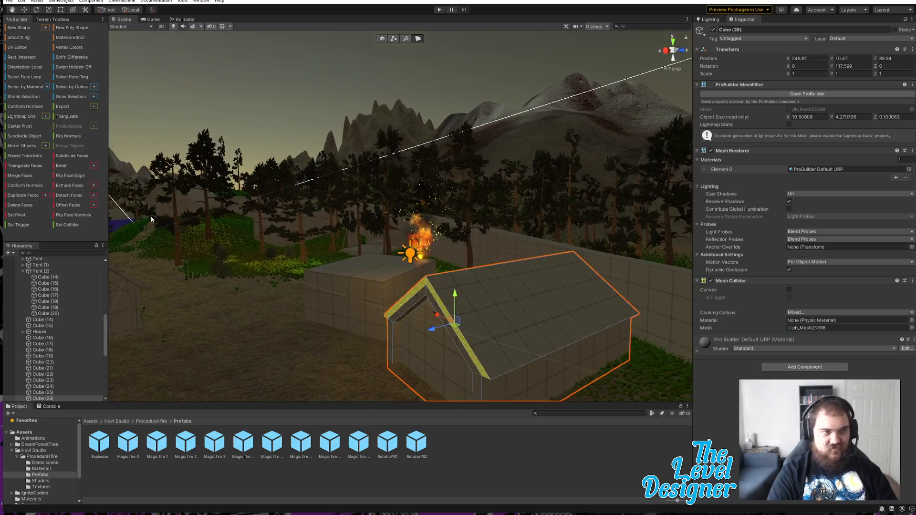
{"action": "left_click", "coordinate": [69, 185]}
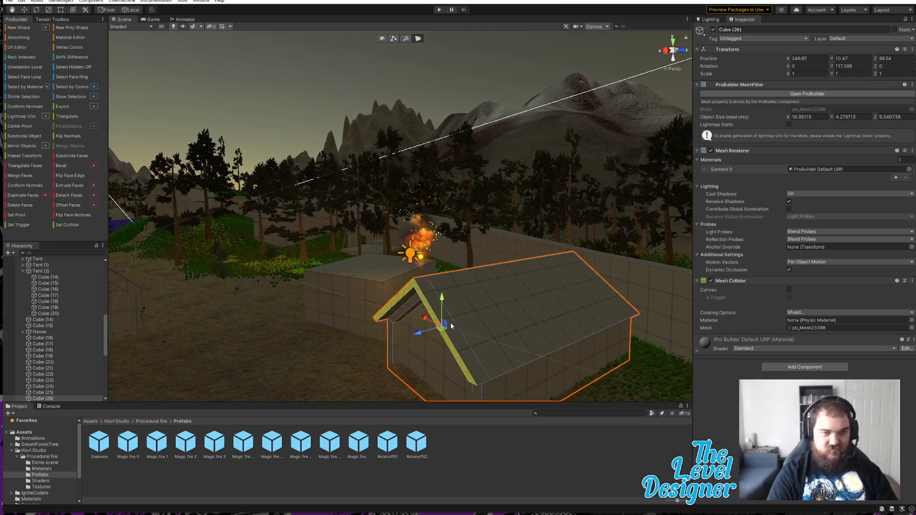
- Insert an edge loop through the middle of the small neighbouring block and raise its top centre edge into a ridge about 5 units high
{"action": "left_click_drag", "start_coordinate": [450, 322], "coordinate": [391, 102], "text": "alt"}
{"action": "left_click", "coordinate": [483, 262]}
{"action": "left_click", "coordinate": [406, 39]}
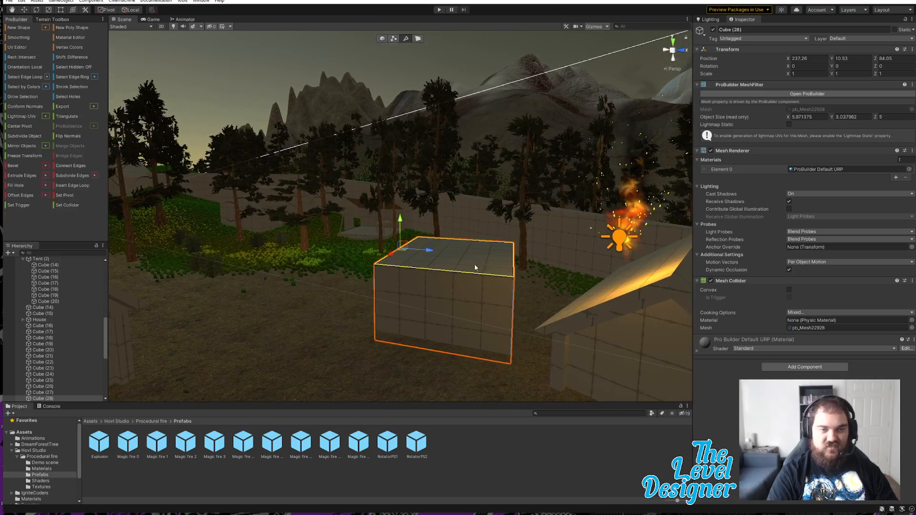
{"action": "left_click", "coordinate": [75, 186]}
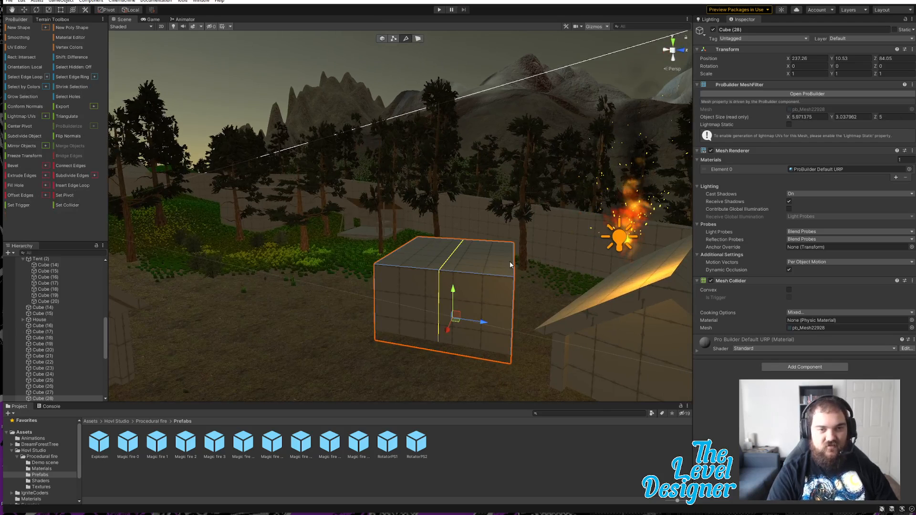
{"action": "left_click", "coordinate": [410, 248]}
{"action": "left_click_drag", "start_coordinate": [410, 248], "coordinate": [398, 227], "text": "alt"}
{"action": "left_click", "coordinate": [398, 228]}
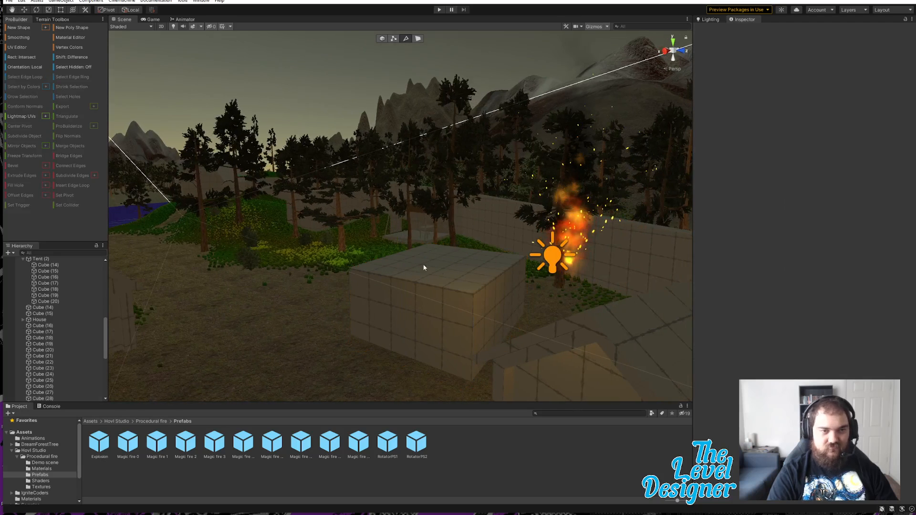
{"action": "left_click", "coordinate": [389, 262], "text": "shift"}
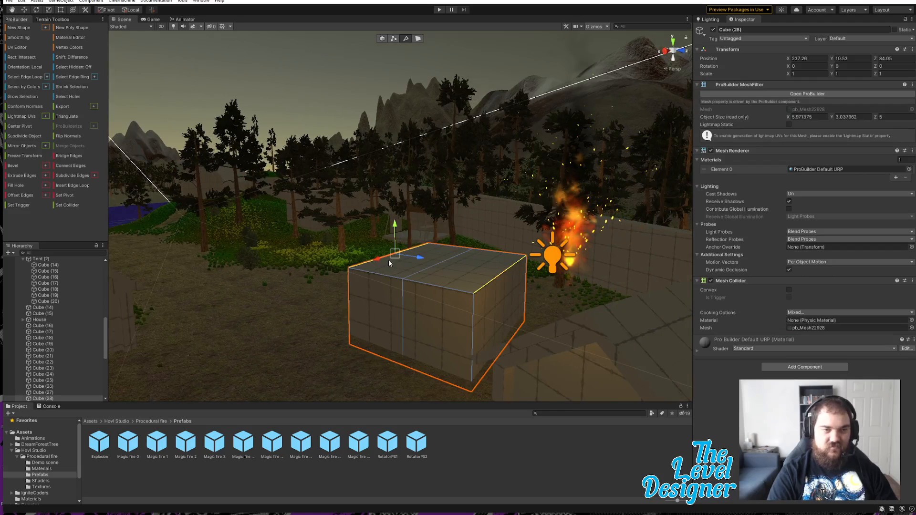
{"action": "key", "text": "alt+e"}
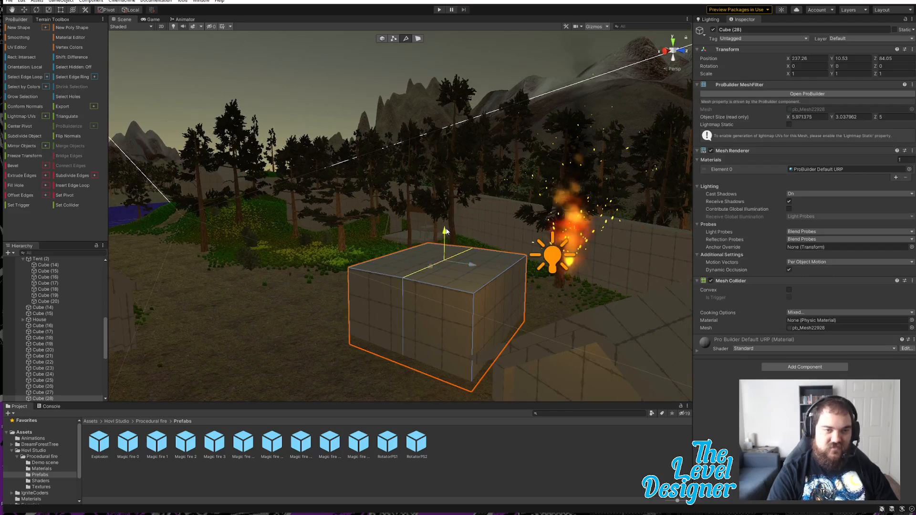
{"action": "left_click_drag", "start_coordinate": [443, 232], "coordinate": [463, 187]}
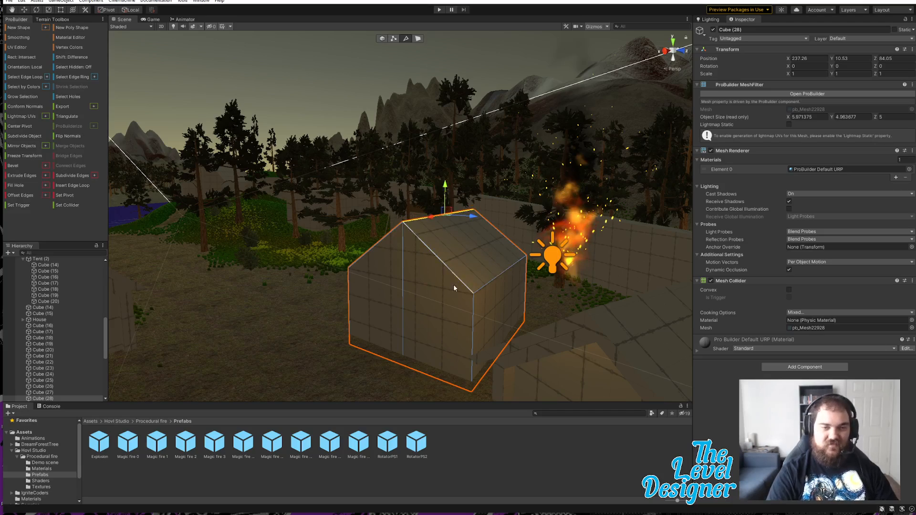
- Extrude the small house's two roof slopes and lower them into overhanging eaves, for an overall height of about 5.2 units
{"action": "left_click_drag", "start_coordinate": [453, 288], "coordinate": [493, 290], "text": "alt"}
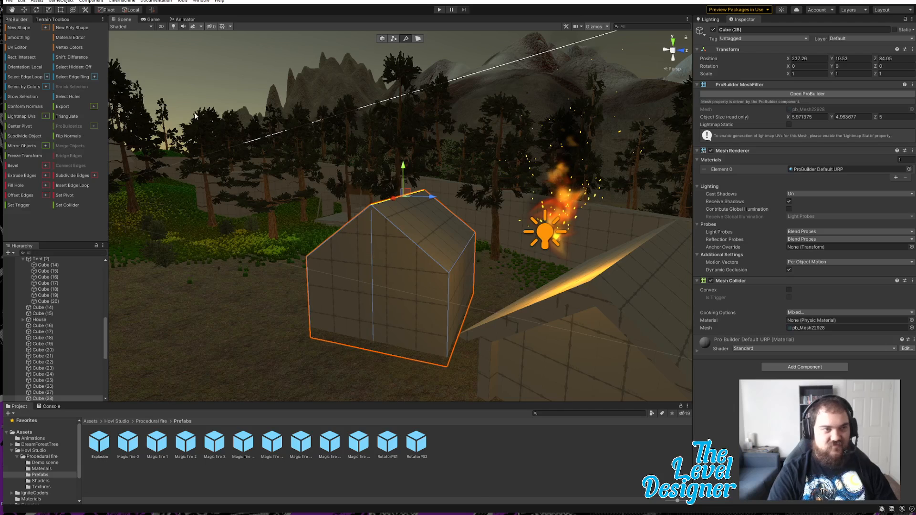
{"action": "left_click", "coordinate": [418, 39]}
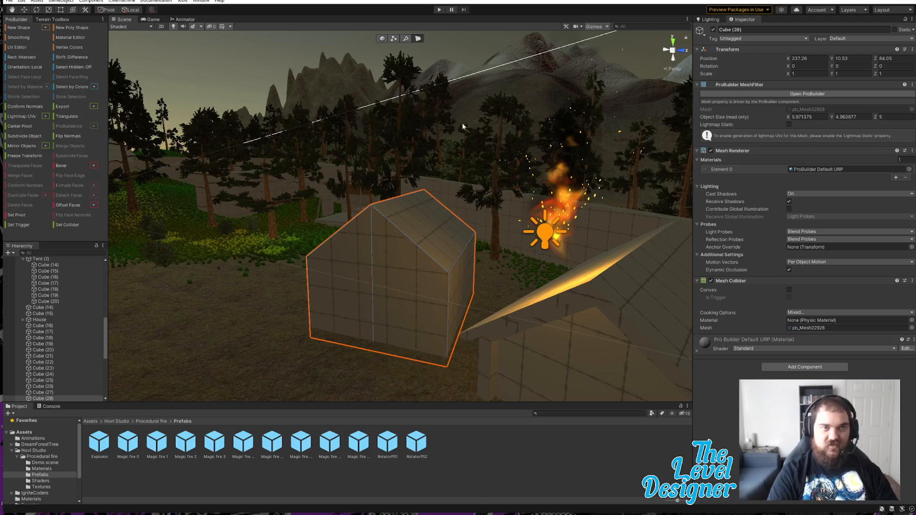
{"action": "left_click", "coordinate": [432, 211]}
{"action": "mouse_move", "coordinate": [431, 210]}
{"action": "left_mouse_down", "text": "alt"}
{"action": "mouse_move", "coordinate": [395, 272]}
{"action": "mouse_move", "coordinate": [407, 273]}
{"action": "mouse_move", "coordinate": [424, 219]}
{"action": "left_mouse_up", "text": "alt"}
{"action": "left_click", "coordinate": [423, 218]}
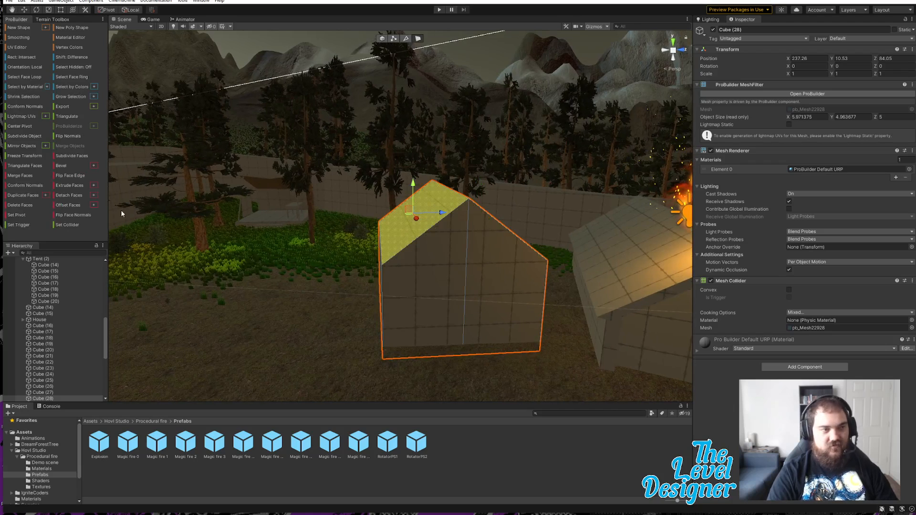
{"action": "left_click", "coordinate": [71, 186]}
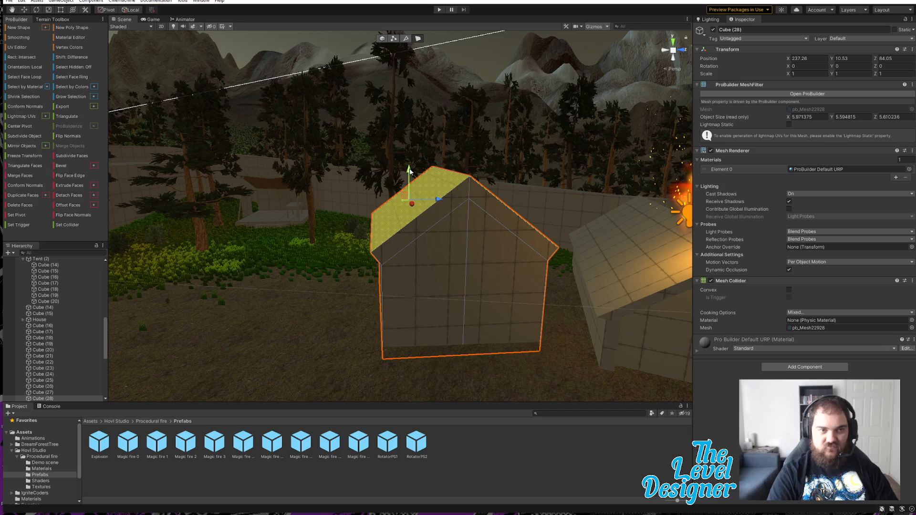
{"action": "left_click_drag", "start_coordinate": [410, 169], "coordinate": [413, 179]}
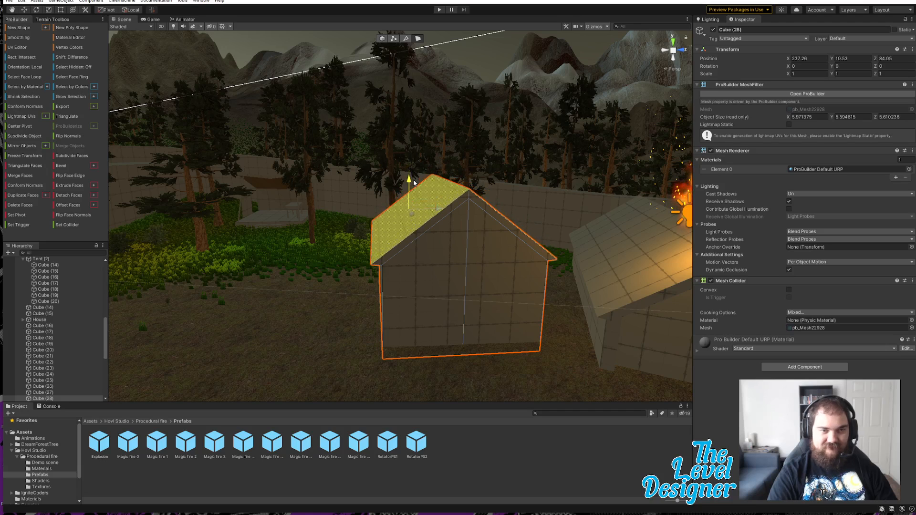
- Merge the two gable-end faces of the small house into a single face
{"action": "left_click", "coordinate": [456, 228]}
{"action": "left_click", "coordinate": [488, 241], "text": "shift"}
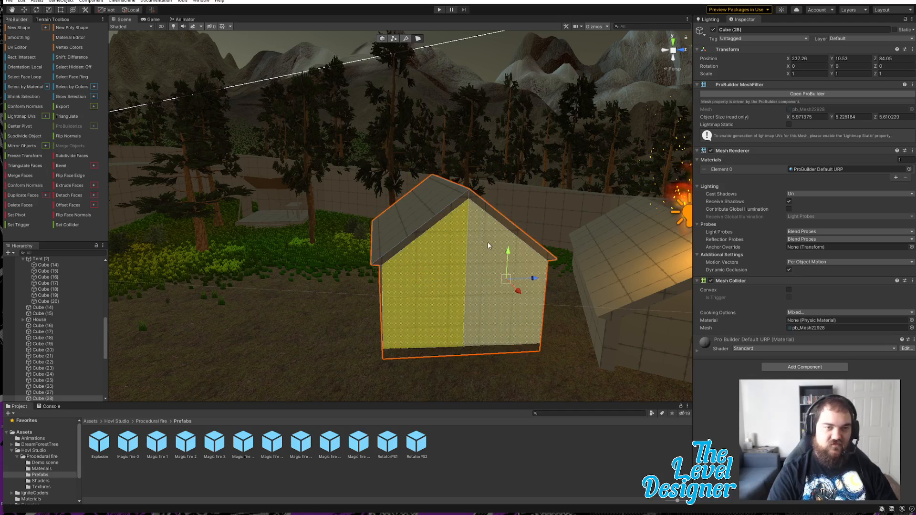
{"action": "left_click", "coordinate": [487, 242], "text": "shift"}
{"action": "left_click", "coordinate": [25, 175]}
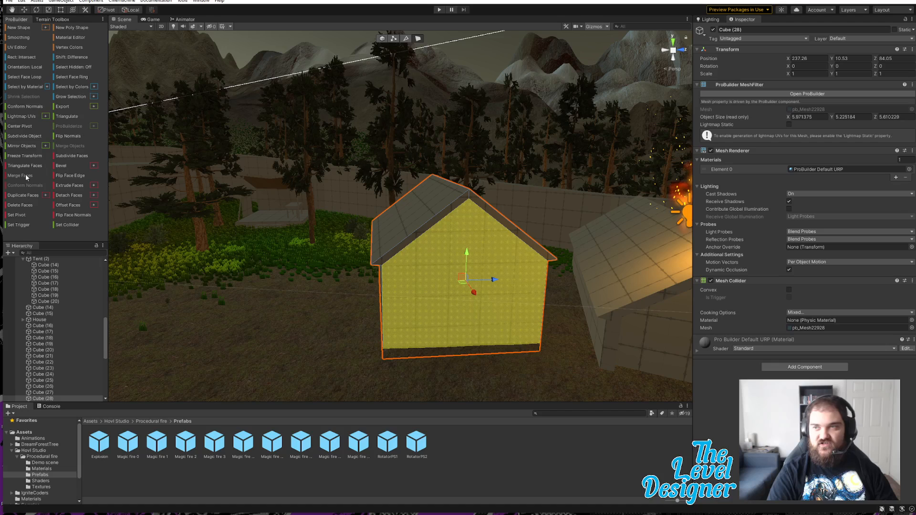
- Extrude the small house's gable face slightly outward, scale it down to leave a frame, and extrude it inward to recess the wall
{"action": "left_click", "coordinate": [69, 186]}
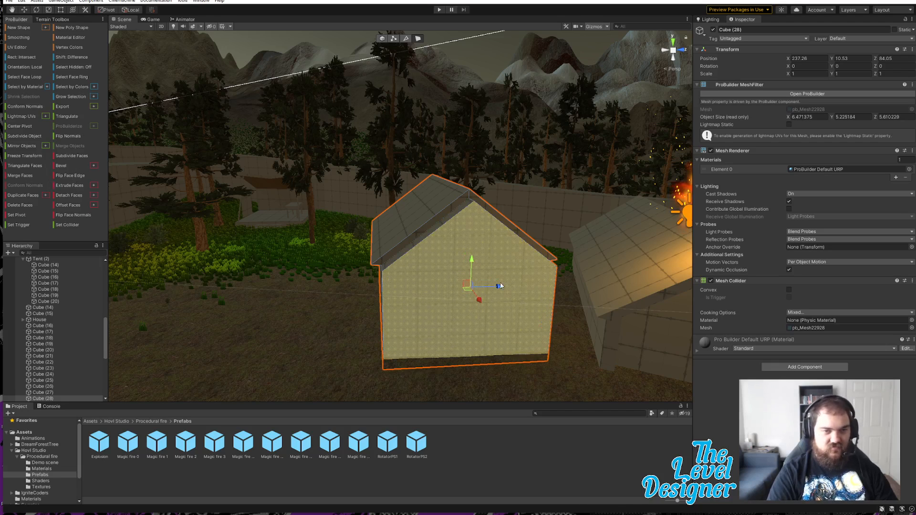
{"action": "left_click_drag", "start_coordinate": [480, 299], "coordinate": [477, 297]}
{"action": "left_click_drag", "start_coordinate": [472, 293], "coordinate": [161, 204]}
{"action": "key", "text": "e"}
{"action": "key", "text": "r"}
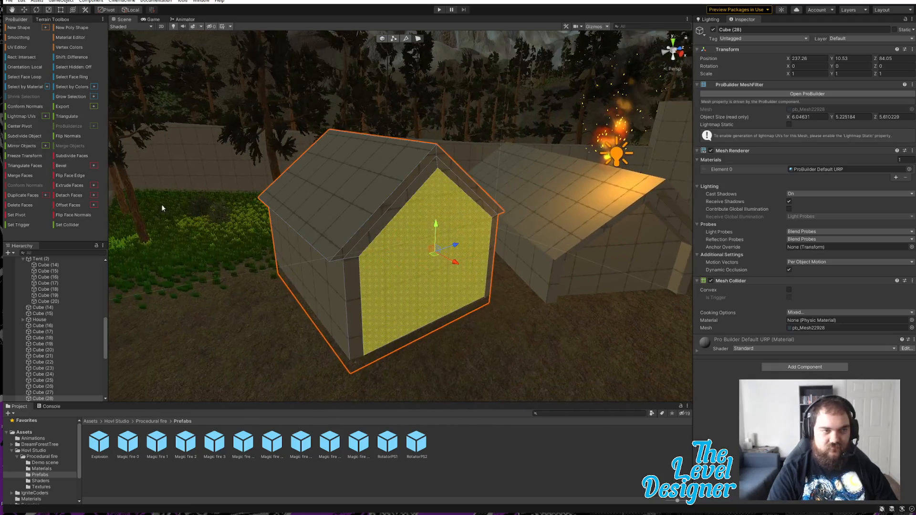
{"action": "left_click", "coordinate": [69, 185]}
{"action": "left_click_drag", "start_coordinate": [473, 271], "coordinate": [443, 257]}
- Insert an edge loop lengthwise through the middle of the long block Cube (18)
{"action": "right_click_drag", "start_coordinate": [498, 271], "coordinate": [202, 288]}
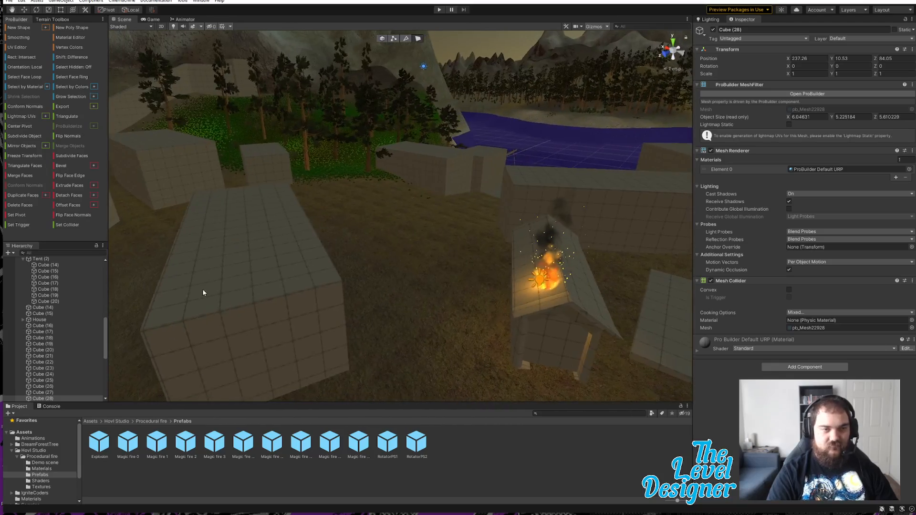
{"action": "left_click", "coordinate": [267, 270]}
{"action": "right_click_drag", "start_coordinate": [362, 279], "coordinate": [243, 174]}
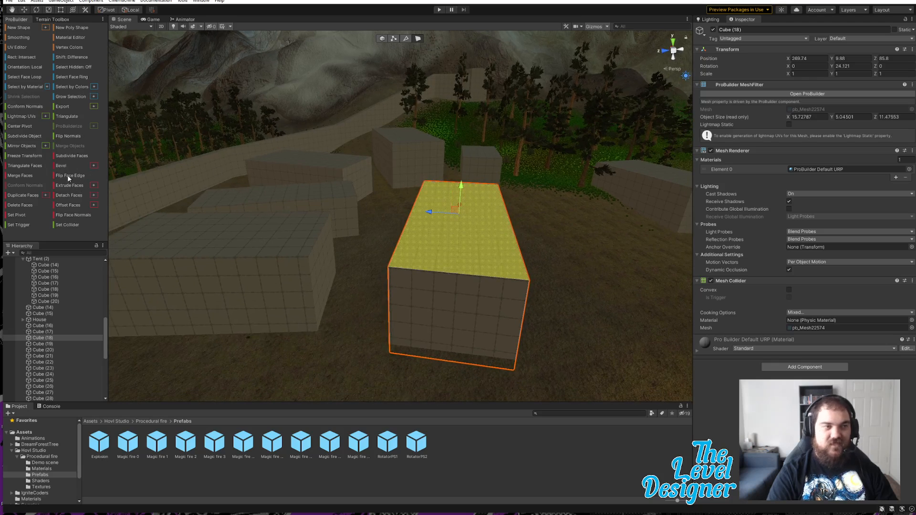
{"action": "left_click", "coordinate": [444, 246]}
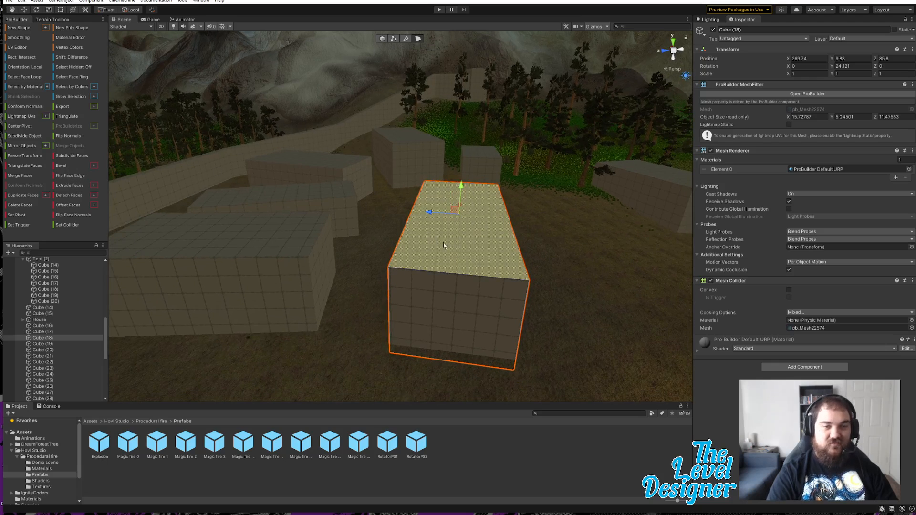
{"action": "left_click", "coordinate": [405, 40]}
{"action": "left_click", "coordinate": [466, 277]}
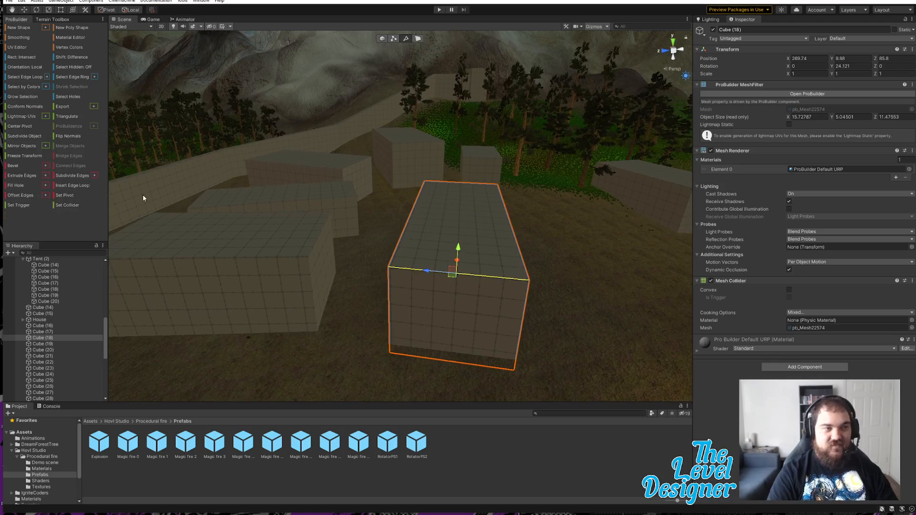
{"action": "left_click", "coordinate": [70, 185]}
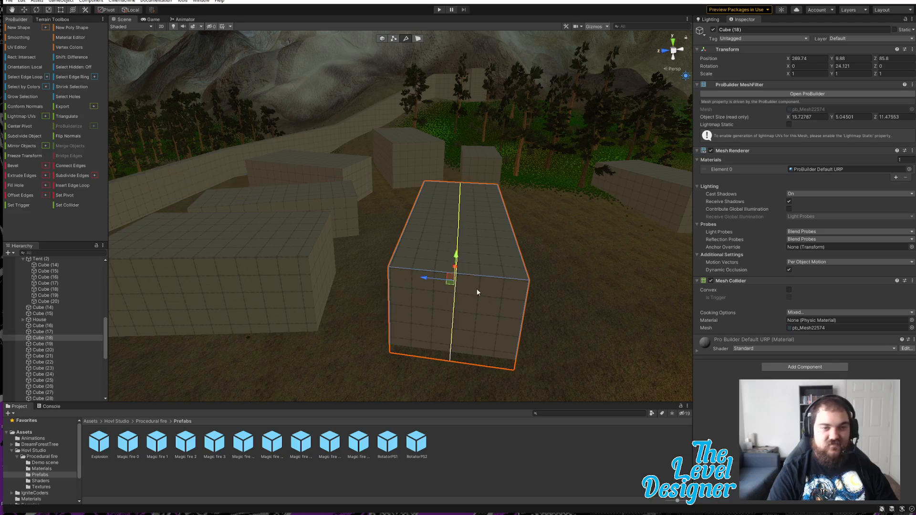
- Lower the two long outer top edges of Cube (18) to form a gabled roof around the centre ridge
{"action": "left_click", "coordinate": [518, 253]}
{"action": "left_click", "coordinate": [408, 233], "text": "shift"}
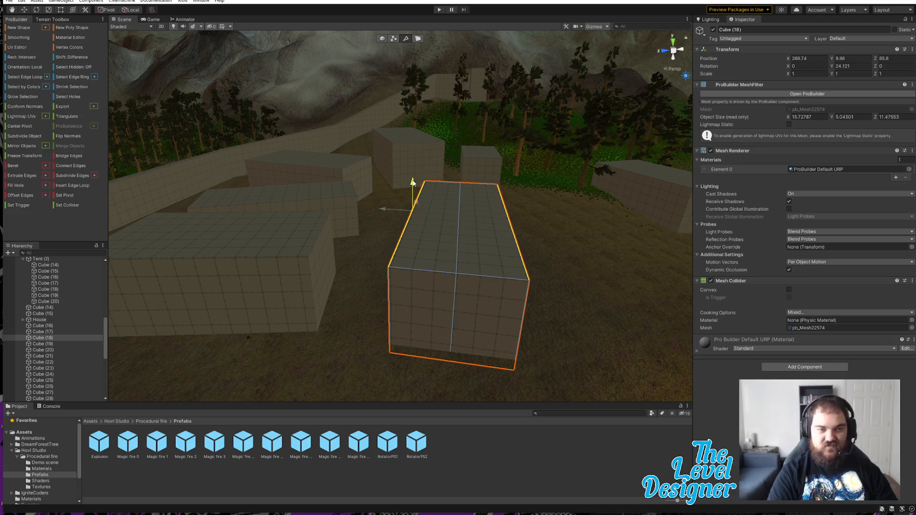
{"action": "left_click_drag", "start_coordinate": [413, 182], "coordinate": [420, 205]}
- Extrude both roof slopes of Cube (18) and lower them into overhanging eaves, for an overall height of about 5.2 units
{"action": "right_click_drag", "start_coordinate": [483, 280], "coordinate": [466, 244]}
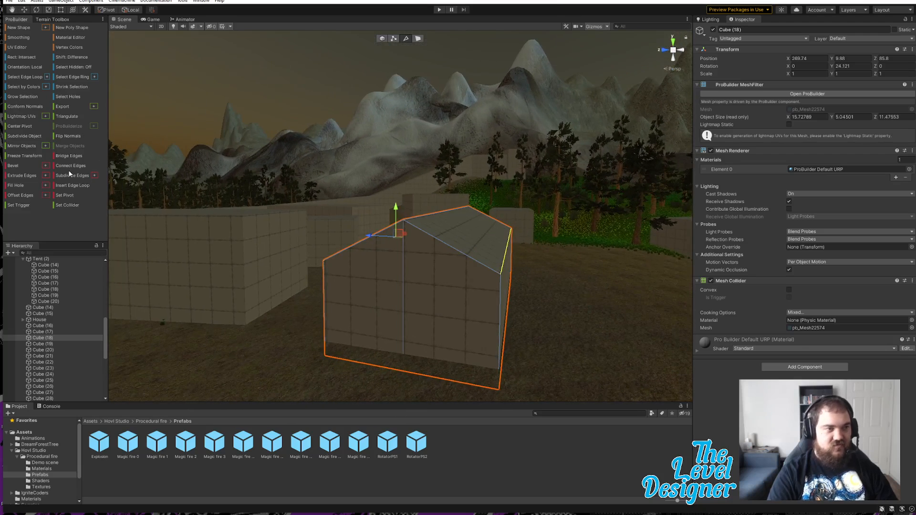
{"action": "left_click", "coordinate": [418, 38]}
{"action": "right_click_drag", "start_coordinate": [436, 219], "coordinate": [437, 246]}
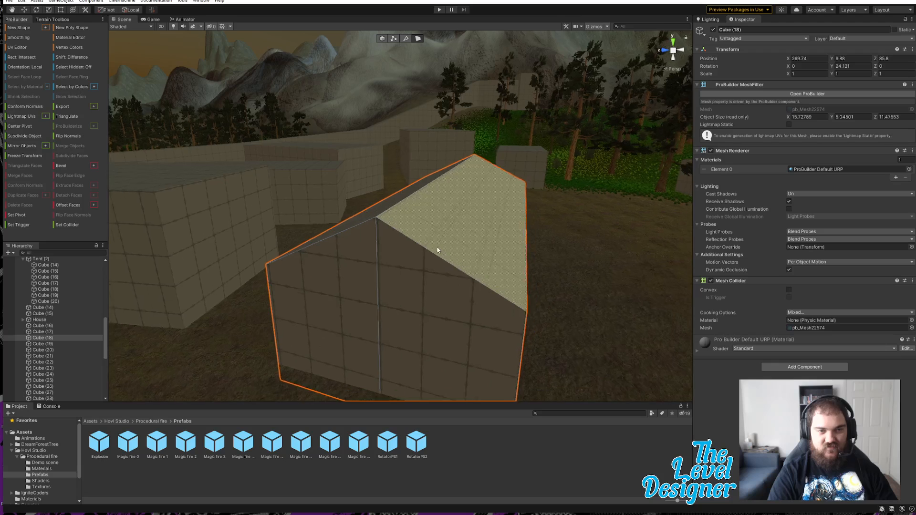
{"action": "left_click", "coordinate": [422, 231]}
{"action": "left_click", "coordinate": [371, 213], "text": "shift"}
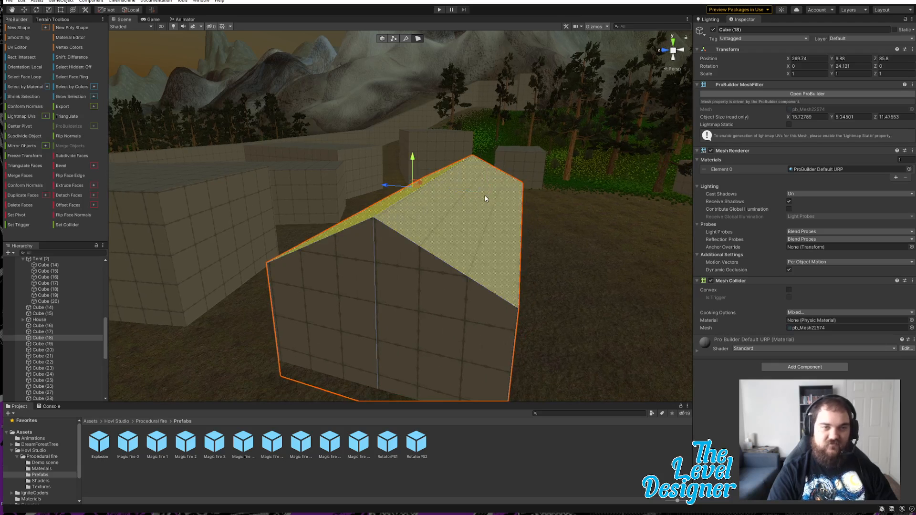
{"action": "right_click_drag", "start_coordinate": [373, 237], "coordinate": [421, 249]}
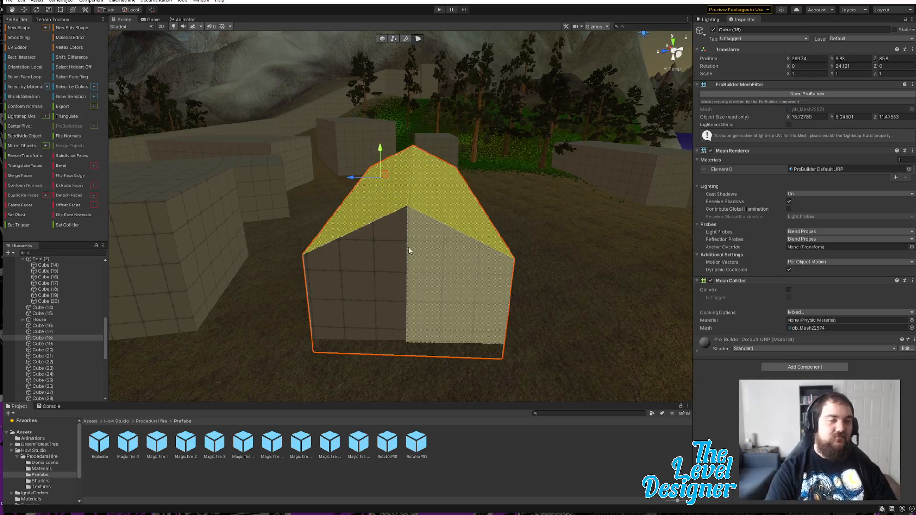
{"action": "left_click", "coordinate": [68, 186]}
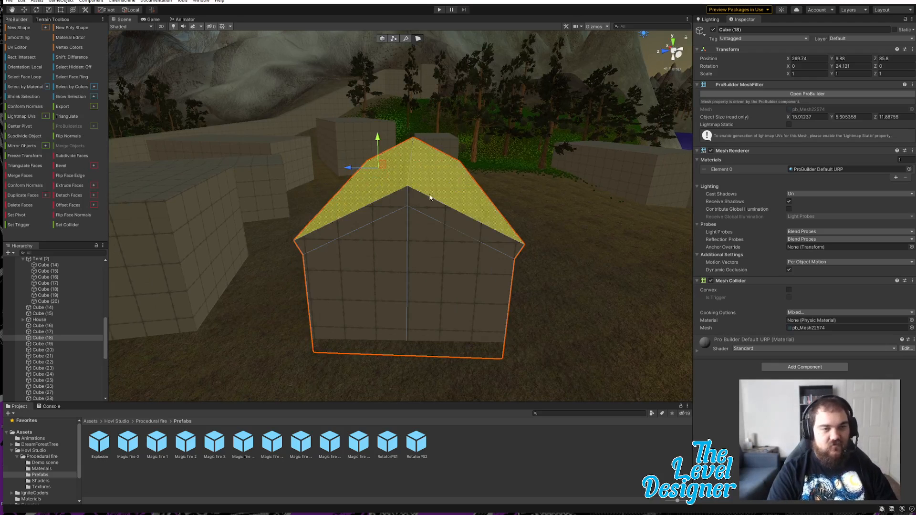
{"action": "left_click_drag", "start_coordinate": [379, 142], "coordinate": [384, 149]}
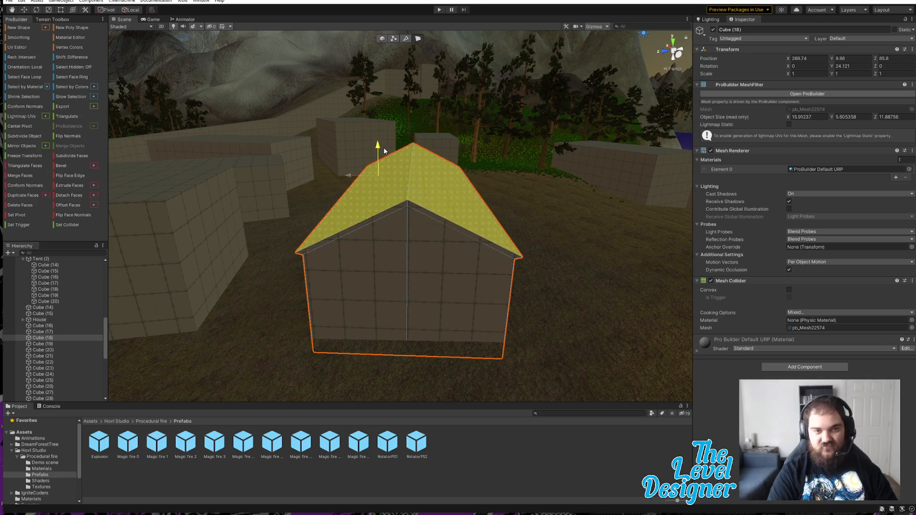
- Merge the two gable-end faces of the long house into a single face
{"action": "right_click_drag", "start_coordinate": [571, 230], "coordinate": [515, 226]}
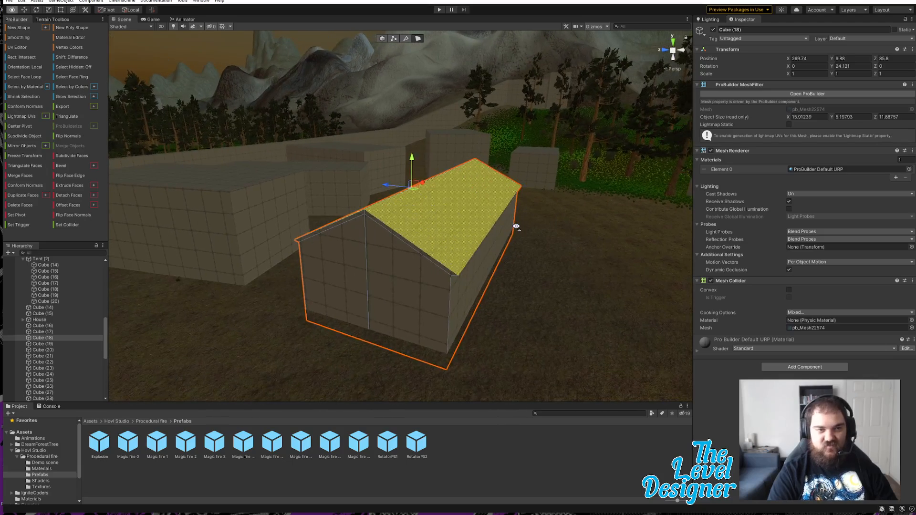
{"action": "left_click", "coordinate": [388, 254]}
{"action": "left_click", "coordinate": [353, 260]}
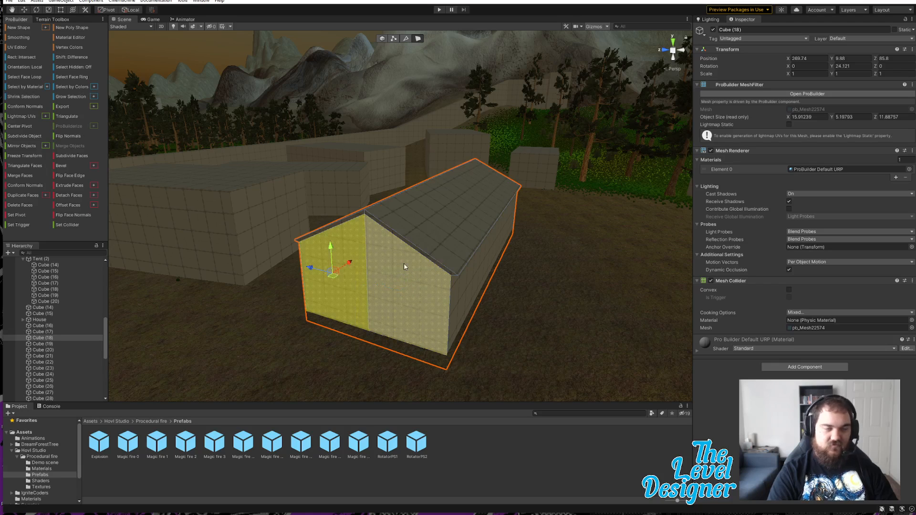
{"action": "left_click", "coordinate": [31, 176]}
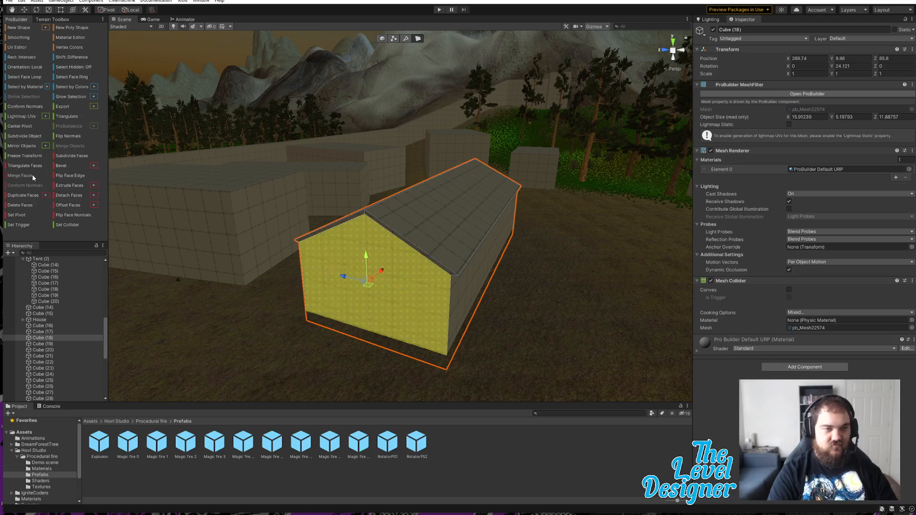
- Extrude the long house's merged gable face and push it back flush with the front of the roof
{"action": "left_click", "coordinate": [68, 185]}
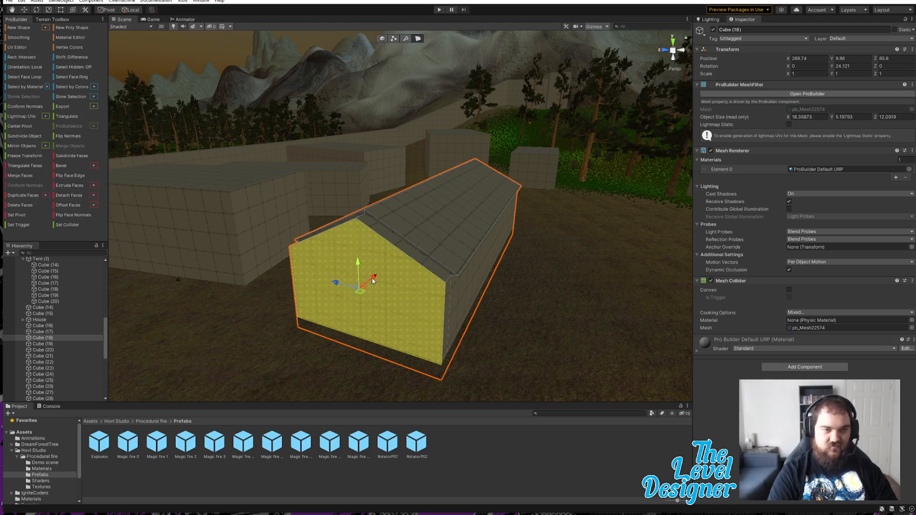
{"action": "left_click_drag", "start_coordinate": [373, 280], "coordinate": [404, 269]}
{"action": "key", "text": "e"}
{"action": "key", "text": "r"}
{"action": "right_click_drag", "start_coordinate": [455, 278], "coordinate": [415, 252]}
{"action": "key", "text": "w"}
{"action": "key", "text": "d"}
{"action": "key", "text": "s"}
{"action": "key", "text": "a"}
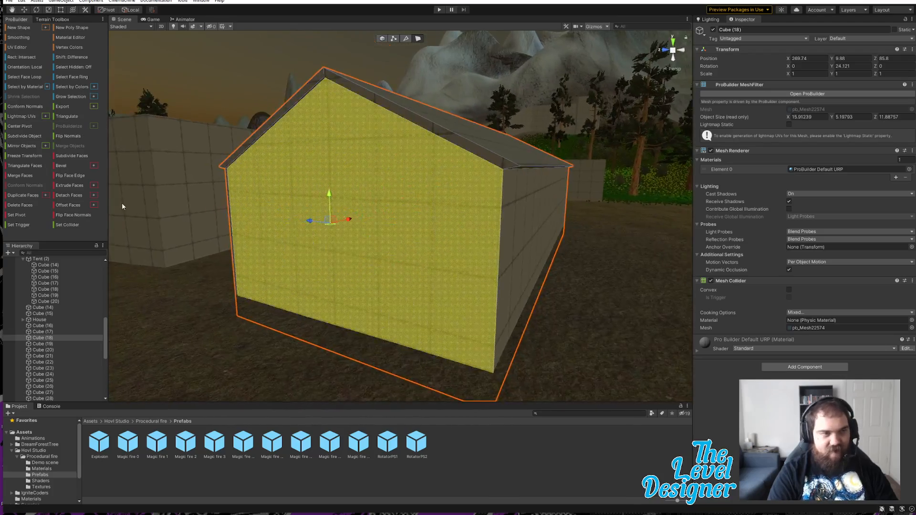
- Extrude the gable face again, scale it down to leave a frame, and extrude it inward to recess the wall
{"action": "left_click", "coordinate": [71, 185]}
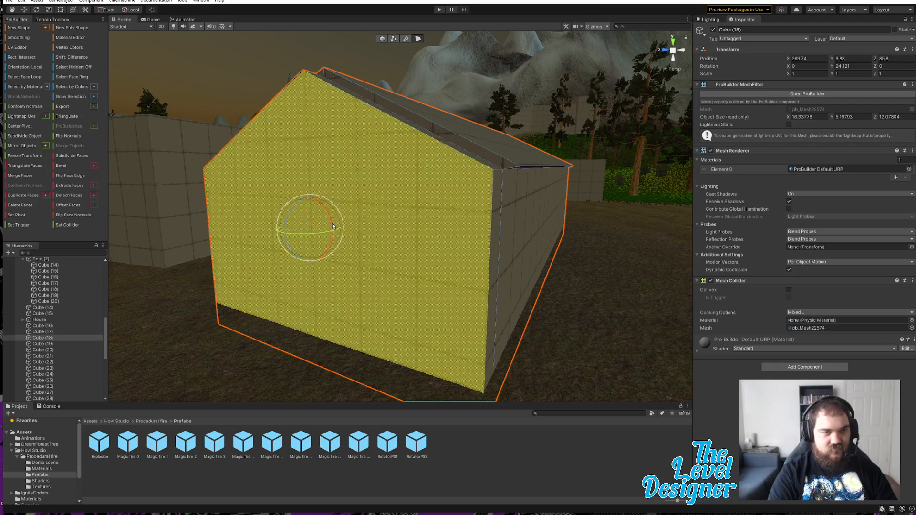
{"action": "left_click_drag", "start_coordinate": [309, 230], "coordinate": [350, 222]}
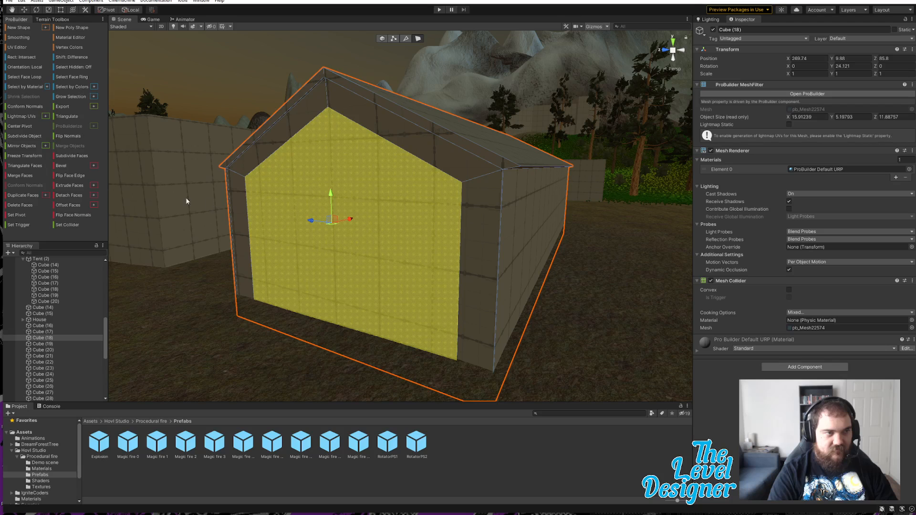
{"action": "left_click", "coordinate": [74, 185]}
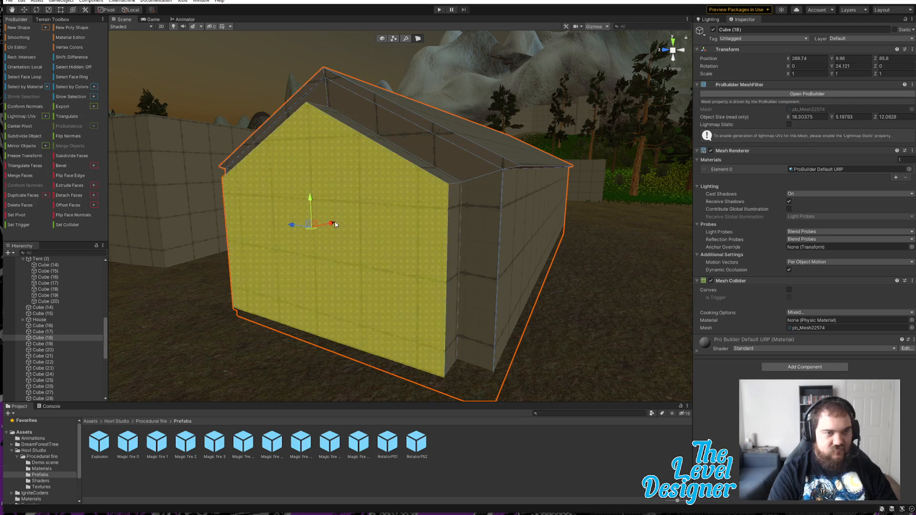
{"action": "left_click_drag", "start_coordinate": [335, 224], "coordinate": [368, 218]}
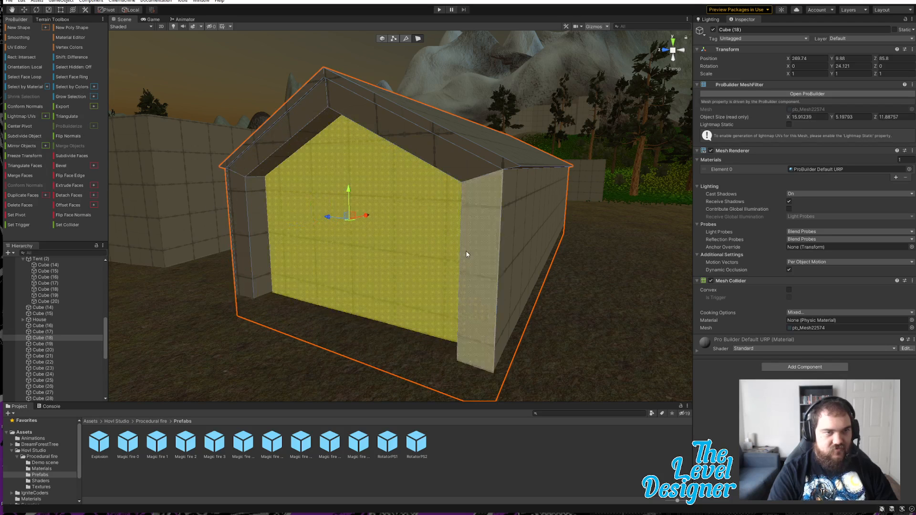
- Try to move the front faces of the long house's roof edge outward past the gable
{"action": "right_click_drag", "start_coordinate": [467, 254], "coordinate": [592, 226]}
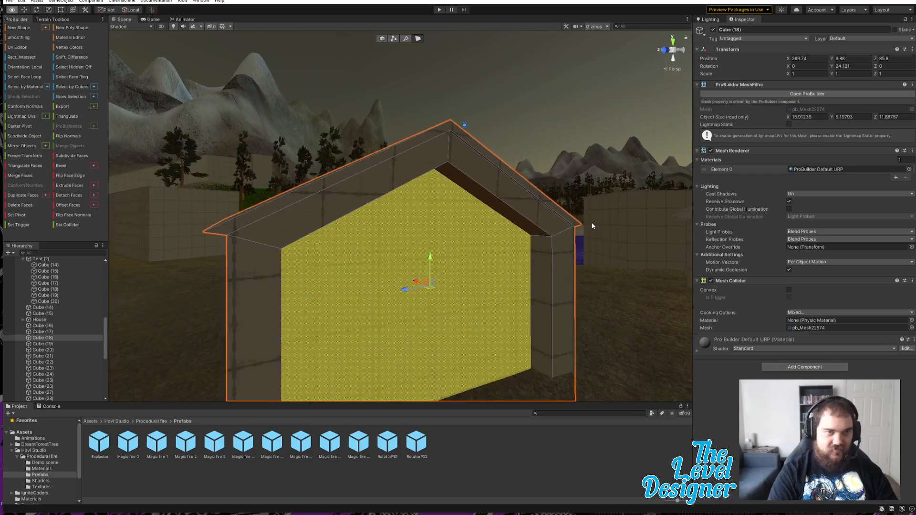
{"action": "left_click", "coordinate": [475, 148]}
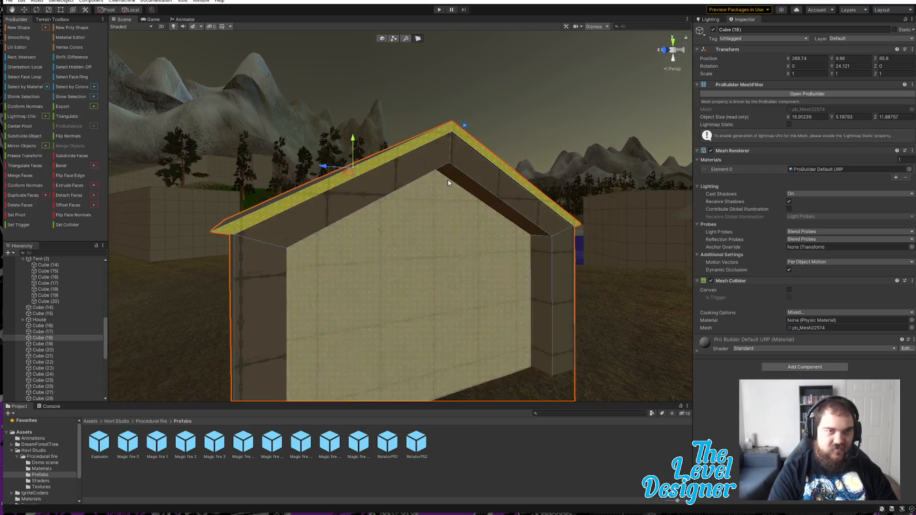
{"action": "right_click_drag", "start_coordinate": [448, 182], "coordinate": [496, 186]}
{"action": "left_click_drag", "start_coordinate": [435, 156], "coordinate": [447, 157]}
- Undo the roof edge and gable recess edits, back to the flat merged gable face
{"action": "key", "text": "ctrl+z"}
{"action": "key", "text": "ctrl+z"}
{"action": "key", "text": "ctrl+z"}
{"action": "key", "text": "ctrl+z"}
{"action": "key", "text": "ctrl+z"}
{"action": "key", "text": "ctrl+z"}
{"action": "key", "text": "ctrl+z"}
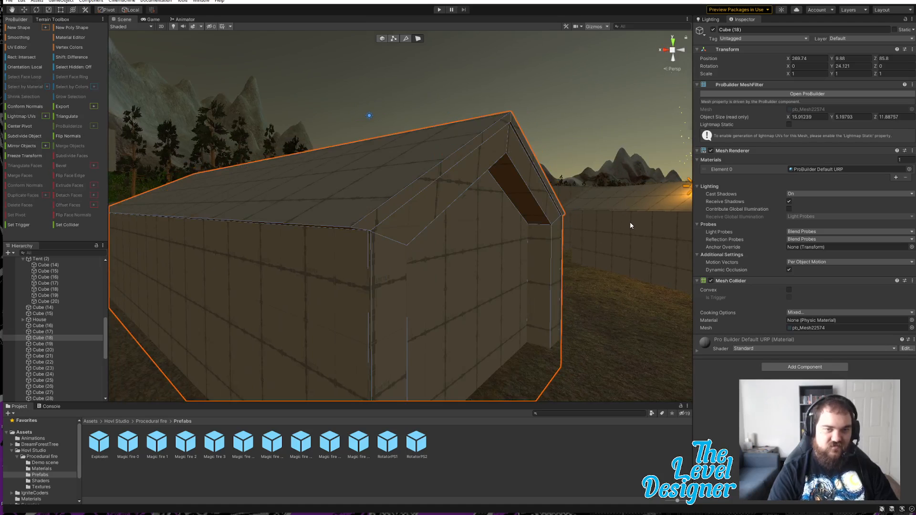
{"action": "key", "text": "ctrl+z"}
{"action": "key", "text": "ctrl+y"}
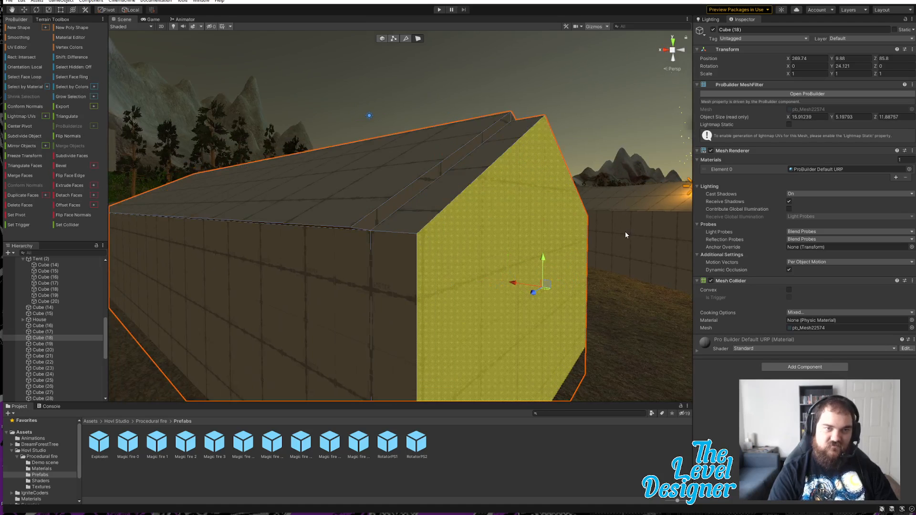
{"action": "key", "text": "ctrl+z"}
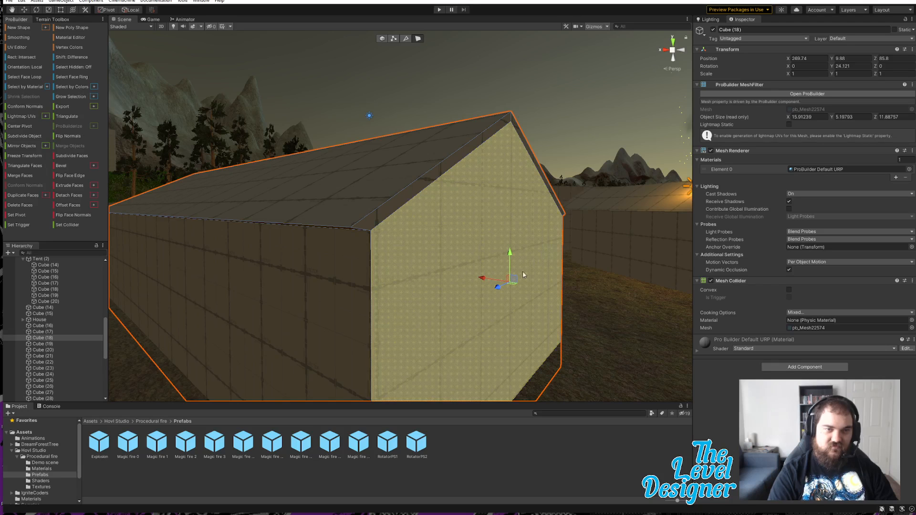
{"action": "left_click_drag", "start_coordinate": [482, 278], "coordinate": [392, 233]}
{"action": "key", "text": "ctrl+z"}
- Extrude the long house's gable face, scale it down to leave a frame, and extrude it inward to recess the wall
{"action": "left_click", "coordinate": [77, 186]}
{"action": "key", "text": "e"}
{"action": "left_click_drag", "start_coordinate": [450, 236], "coordinate": [345, 217], "text": "alt"}
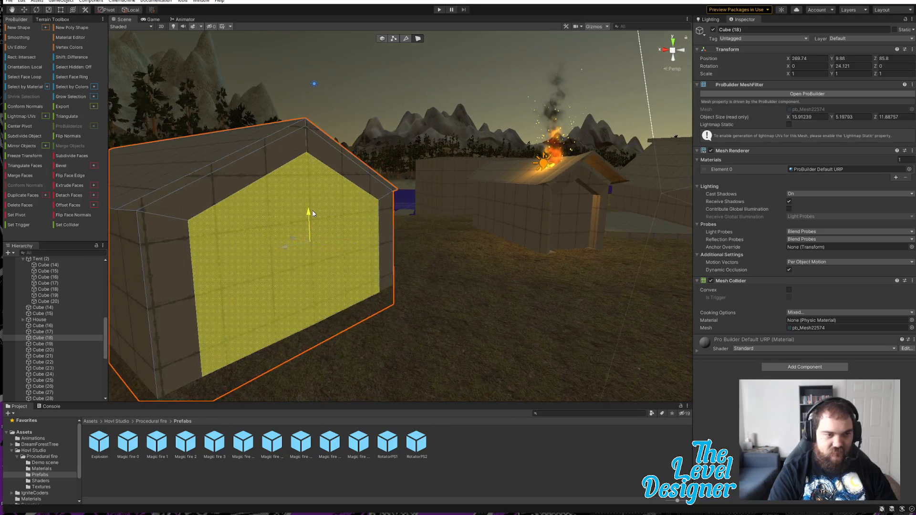
{"action": "left_click_drag", "start_coordinate": [309, 212], "coordinate": [333, 249], "text": "alt"}
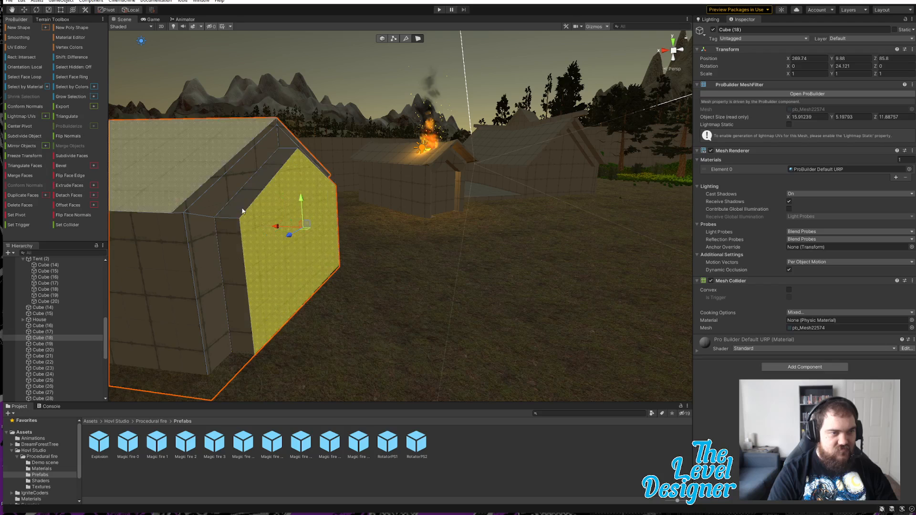
{"action": "left_click_drag", "start_coordinate": [258, 225], "coordinate": [248, 226]}
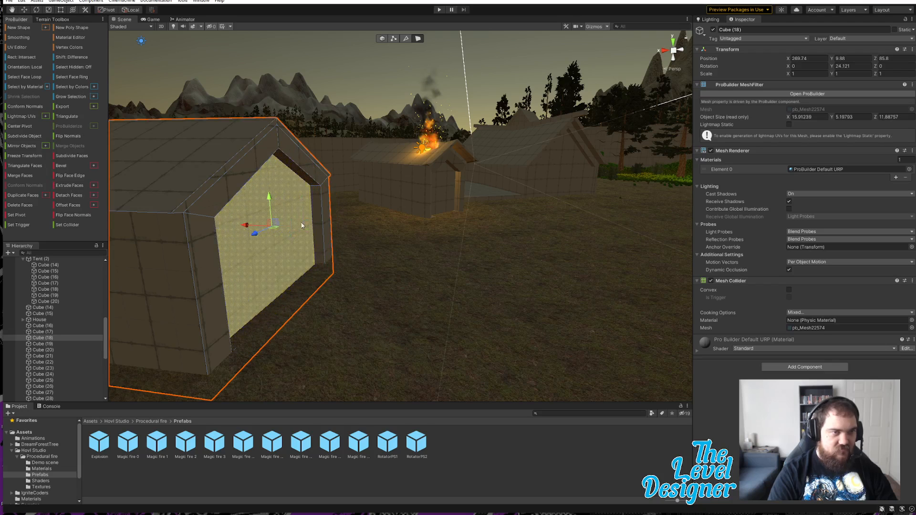
- Extrude the two sloping front faces of the long house's roof outward so the roof overhangs the gable
{"action": "left_click", "coordinate": [243, 151]}
{"action": "left_click", "coordinate": [286, 143], "text": "shift"}
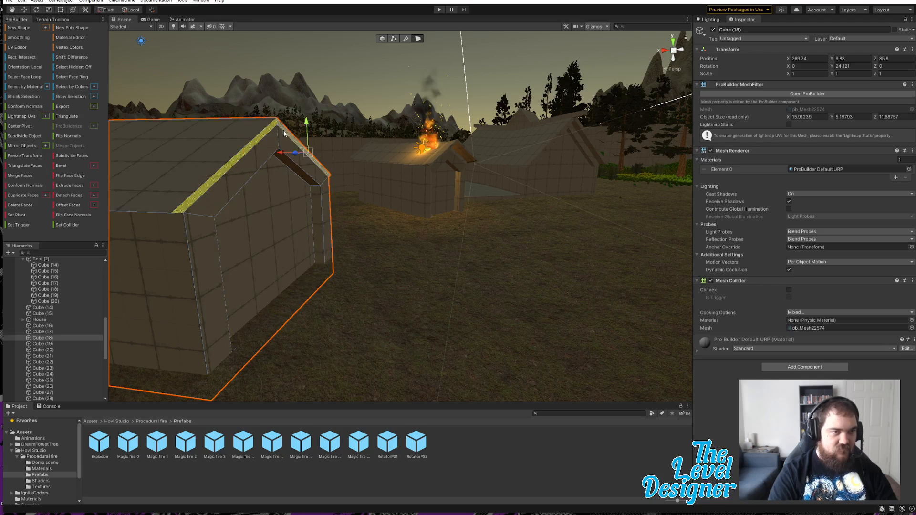
{"action": "left_click", "coordinate": [213, 156], "text": "shift"}
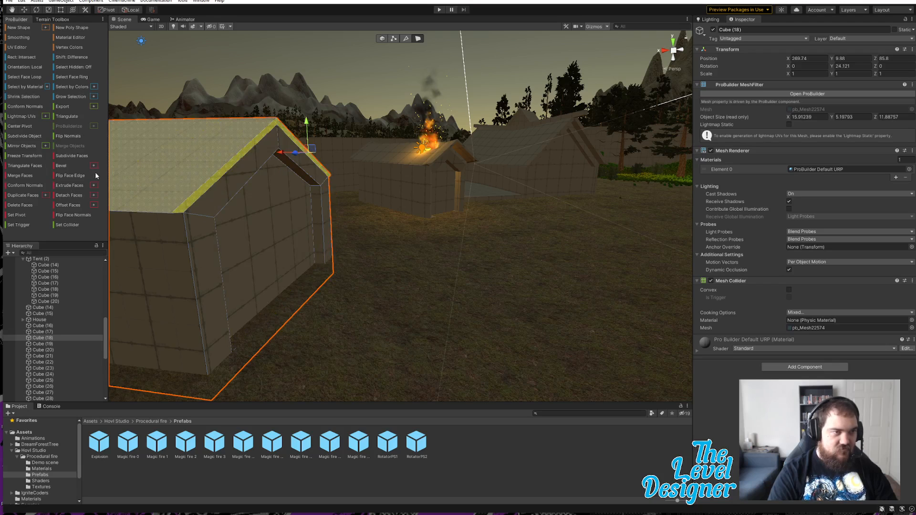
{"action": "left_click", "coordinate": [68, 185]}
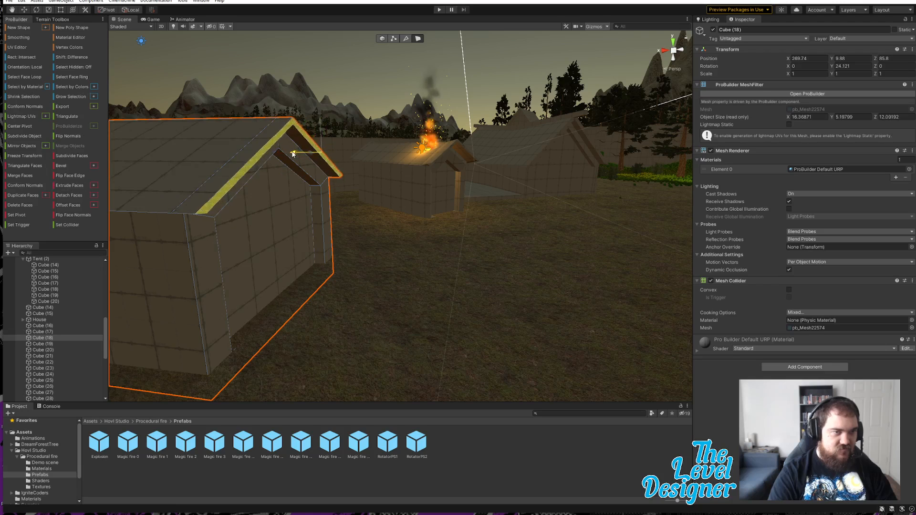
- Insert an edge loop lengthwise through the middle of the neighbouring block Cube (19)
{"action": "mouse_move", "coordinate": [405, 194]}
{"action": "right_mouse_down"}
{"action": "mouse_move", "coordinate": [394, 156]}
{"action": "mouse_move", "coordinate": [410, 181]}
{"action": "mouse_move", "coordinate": [513, 229]}
{"action": "mouse_move", "coordinate": [458, 243]}
{"action": "mouse_move", "coordinate": [286, 253]}
{"action": "mouse_move", "coordinate": [513, 268]}
{"action": "mouse_move", "coordinate": [230, 257]}
{"action": "mouse_move", "coordinate": [156, 270]}
{"action": "mouse_move", "coordinate": [172, 282]}
{"action": "mouse_move", "coordinate": [239, 274]}
{"action": "mouse_move", "coordinate": [347, 286]}
{"action": "mouse_move", "coordinate": [436, 261]}
{"action": "right_mouse_up"}
{"action": "left_click", "coordinate": [421, 194]}
{"action": "left_click", "coordinate": [415, 244]}
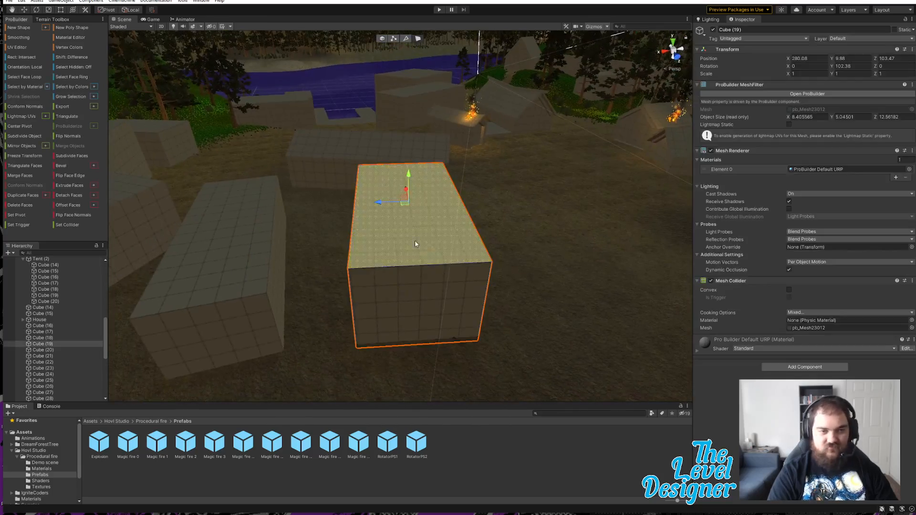
{"action": "left_click", "coordinate": [407, 39]}
{"action": "left_click", "coordinate": [409, 265]}
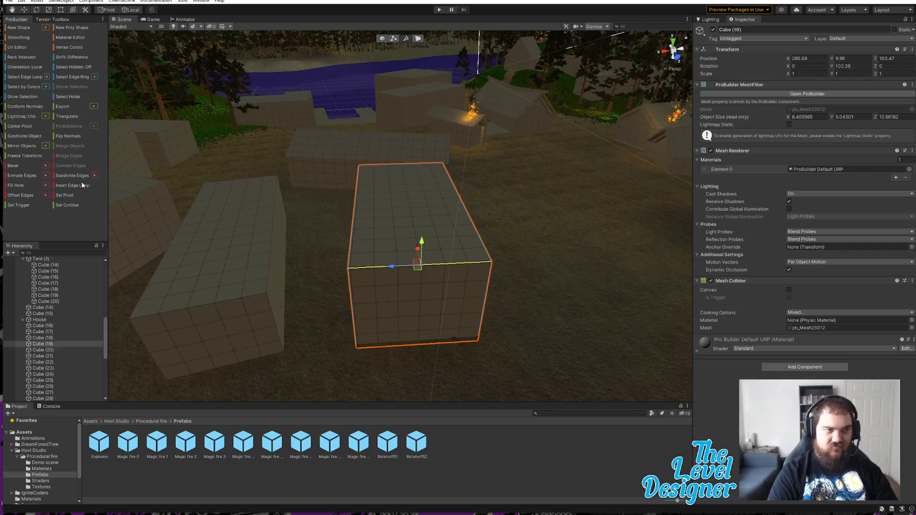
{"action": "left_click", "coordinate": [68, 185]}
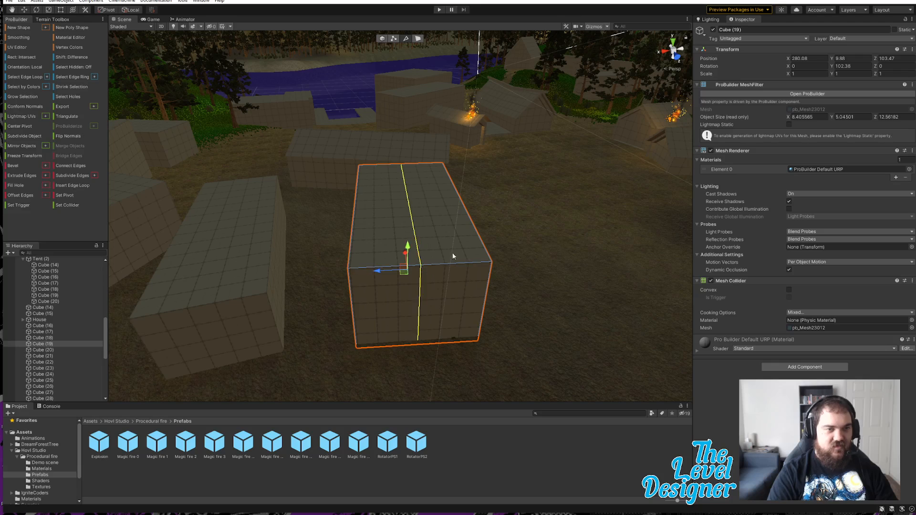
- Lower the two long outer top edges of Cube (19) to turn its flat top into a gabled roof
{"action": "left_click", "coordinate": [461, 205]}
{"action": "left_click", "coordinate": [356, 208]}
{"action": "left_click_drag", "start_coordinate": [453, 213], "coordinate": [359, 199], "text": "alt"}
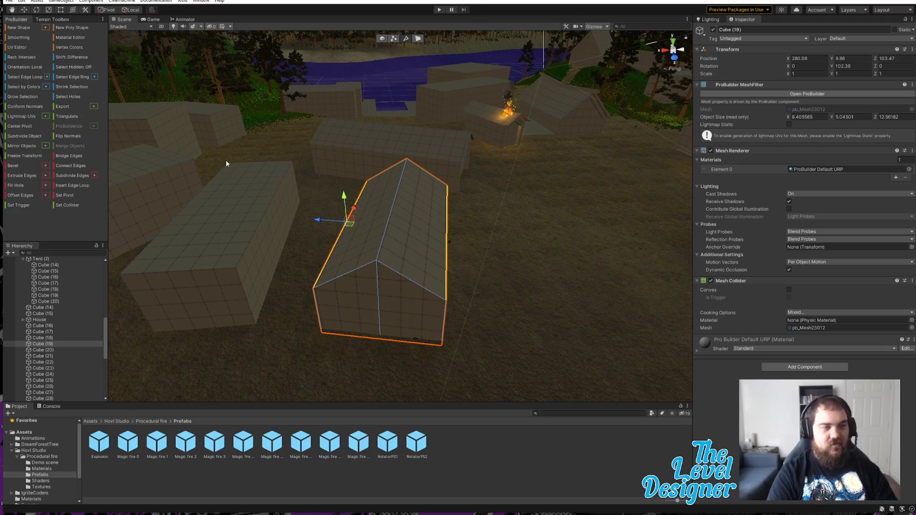
- Extrude both sloping roof faces of Cube (19) and lower them slightly so the eaves overhang the side walls
{"action": "left_click", "coordinate": [418, 38]}
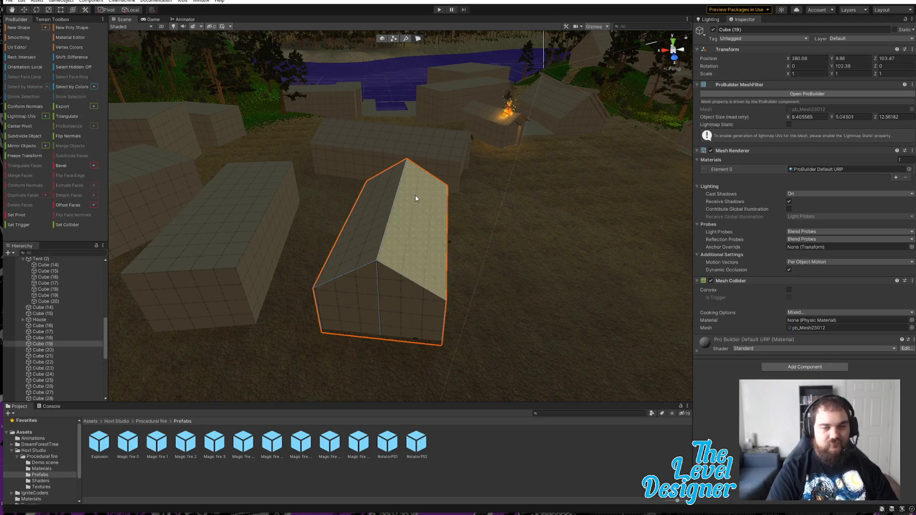
{"action": "left_click", "coordinate": [415, 198]}
{"action": "left_click", "coordinate": [380, 210], "text": "shift"}
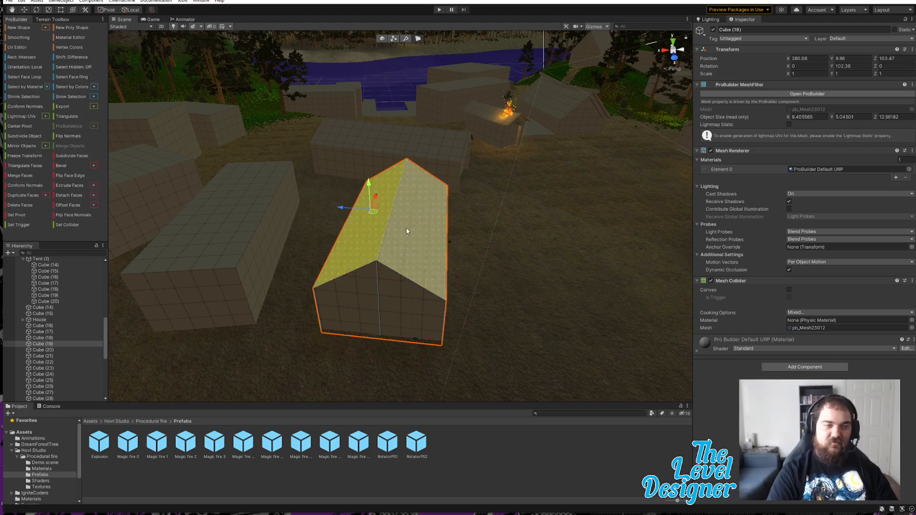
{"action": "left_click", "coordinate": [65, 187]}
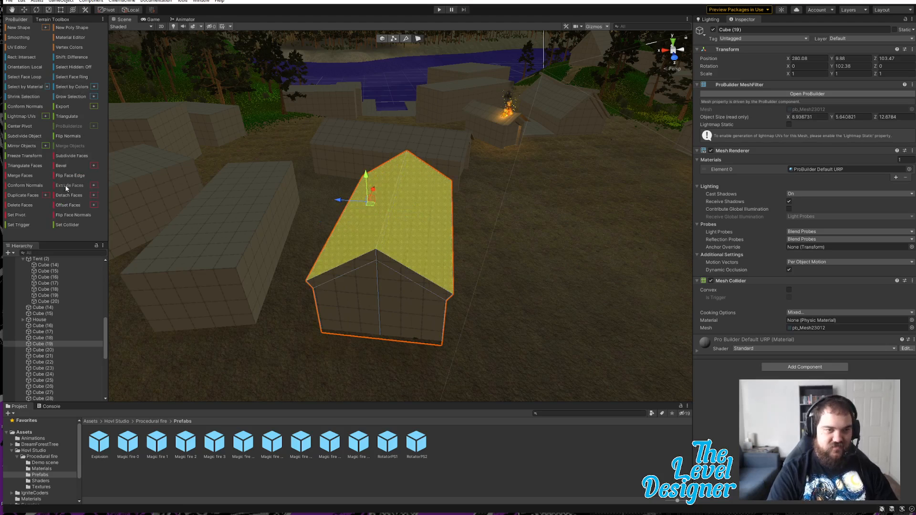
{"action": "left_click_drag", "start_coordinate": [366, 177], "coordinate": [368, 181]}
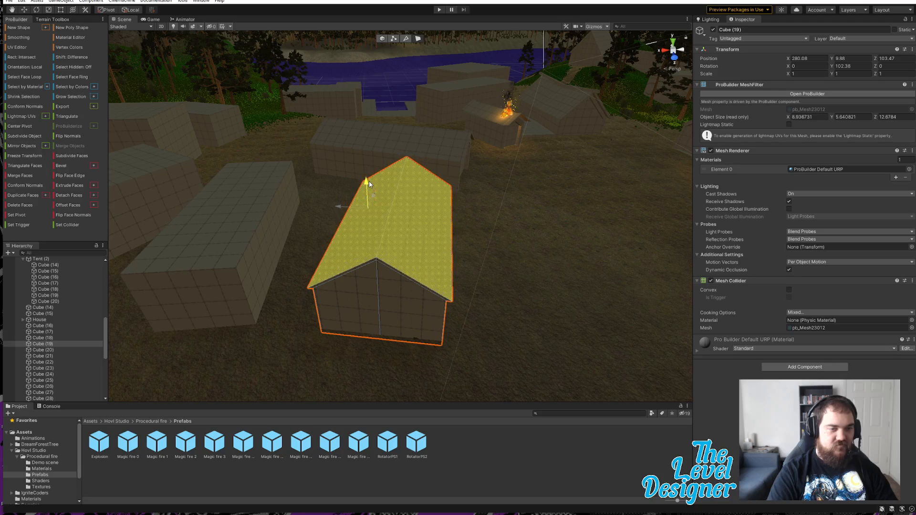
- Merge the two front gable faces of Cube (19) into a single face
{"action": "left_click", "coordinate": [396, 294]}
{"action": "left_click", "coordinate": [363, 298], "text": "shift"}
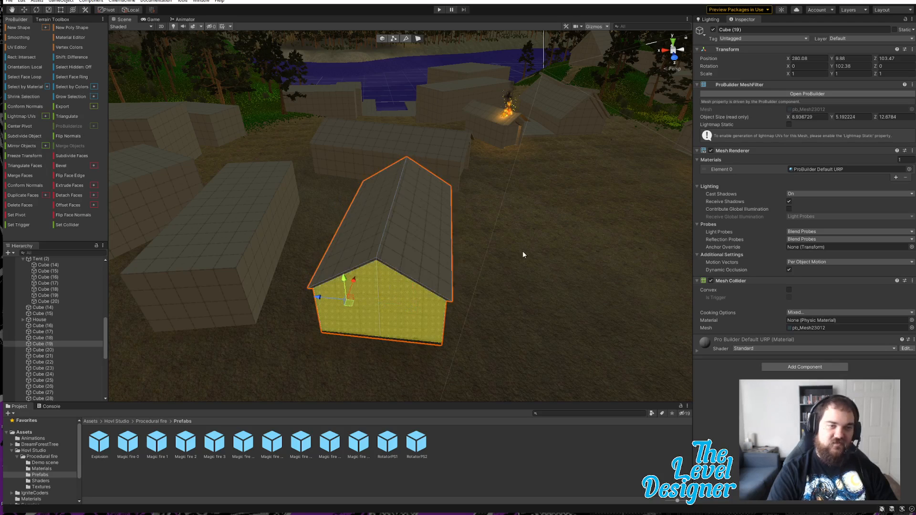
{"action": "left_click_drag", "start_coordinate": [523, 254], "coordinate": [495, 282], "text": "alt"}
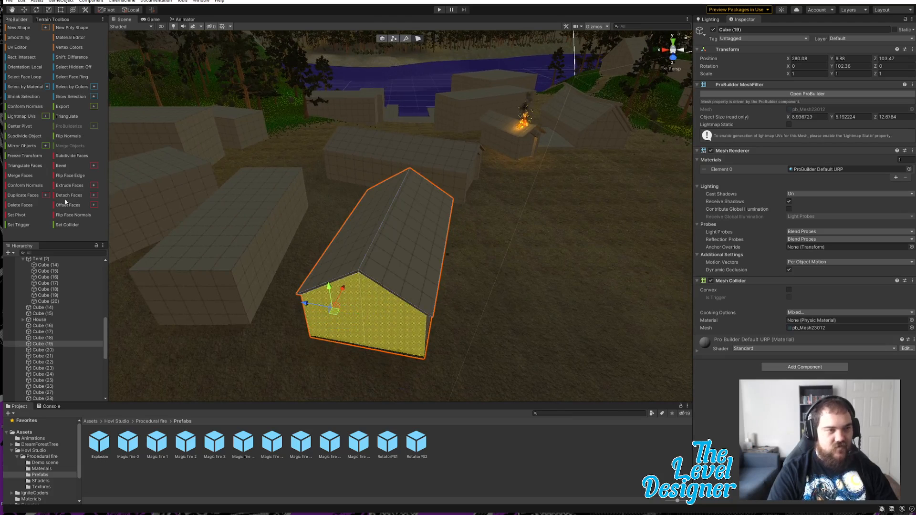
{"action": "left_click", "coordinate": [22, 175]}
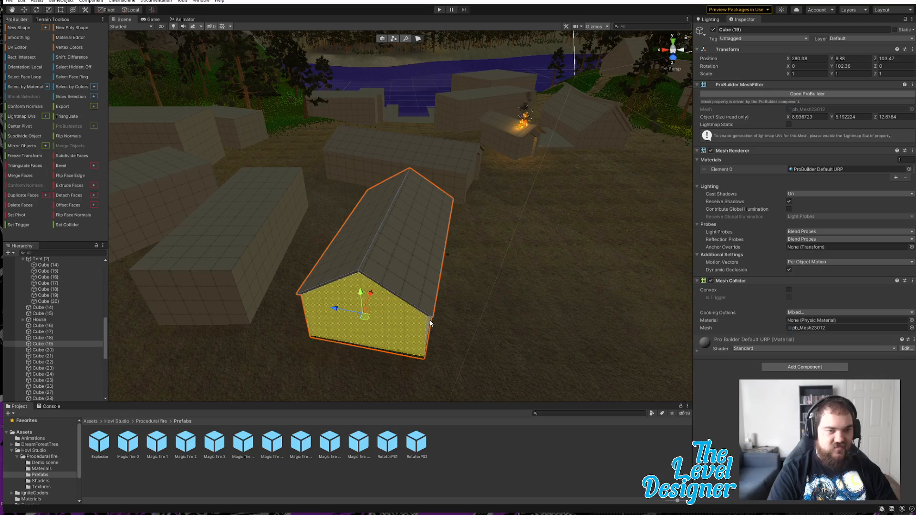
- Extrude the merged gable face of Cube (19), scale it down to leave a frame, and extrude it inward to recess the wall
{"action": "left_click_drag", "start_coordinate": [430, 323], "coordinate": [282, 204], "text": "alt"}
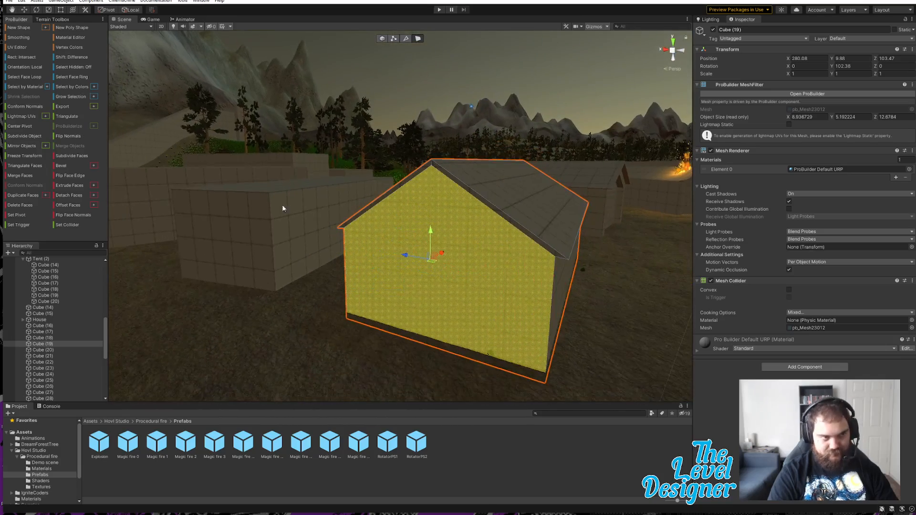
{"action": "left_click", "coordinate": [70, 185]}
{"action": "left_click_drag", "start_coordinate": [433, 259], "coordinate": [431, 231]}
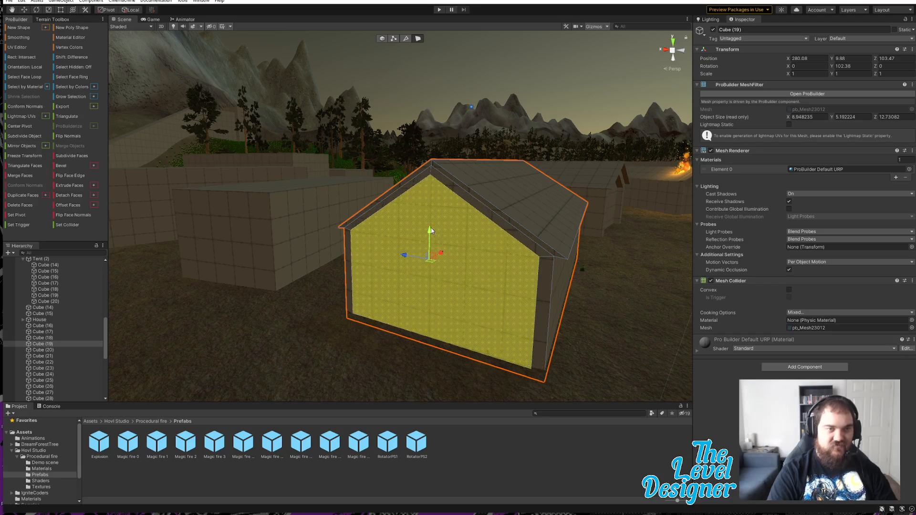
{"action": "left_click", "coordinate": [73, 187]}
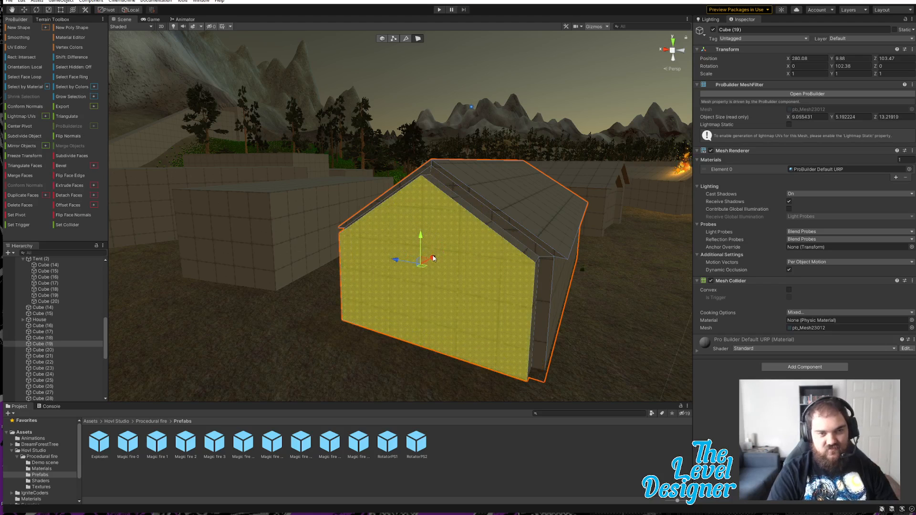
{"action": "left_click_drag", "start_coordinate": [433, 258], "coordinate": [451, 257]}
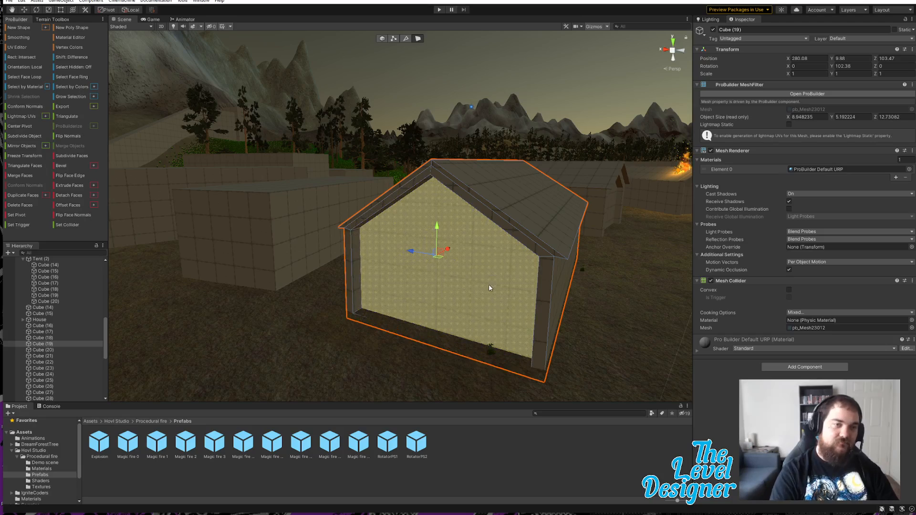
- Insert a lengthwise edge loop through the middle of Cube (25) and raise its top ridge edge about 2 units into a gabled roof
{"action": "right_click_drag", "start_coordinate": [415, 273], "coordinate": [404, 245]}
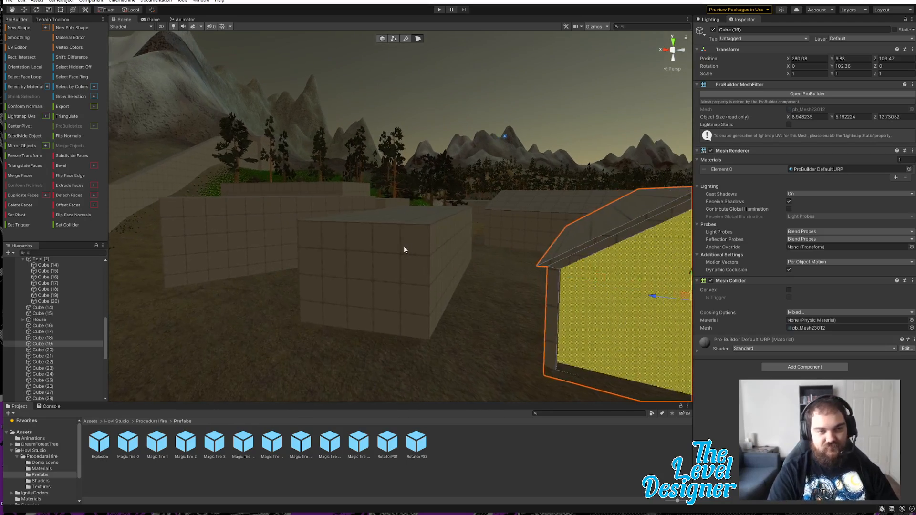
{"action": "left_click", "coordinate": [404, 245]}
{"action": "left_click", "coordinate": [405, 38]}
{"action": "left_click", "coordinate": [396, 224]}
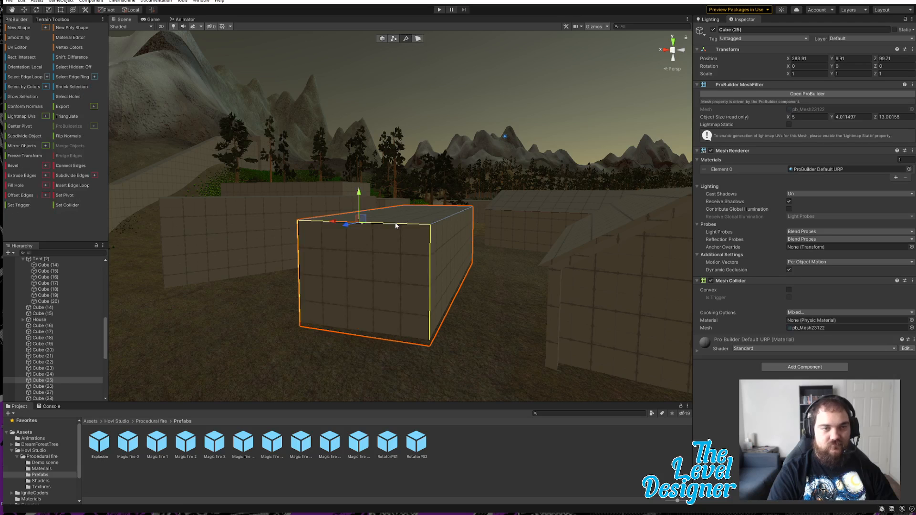
{"action": "right_click_drag", "start_coordinate": [445, 228], "coordinate": [399, 188]}
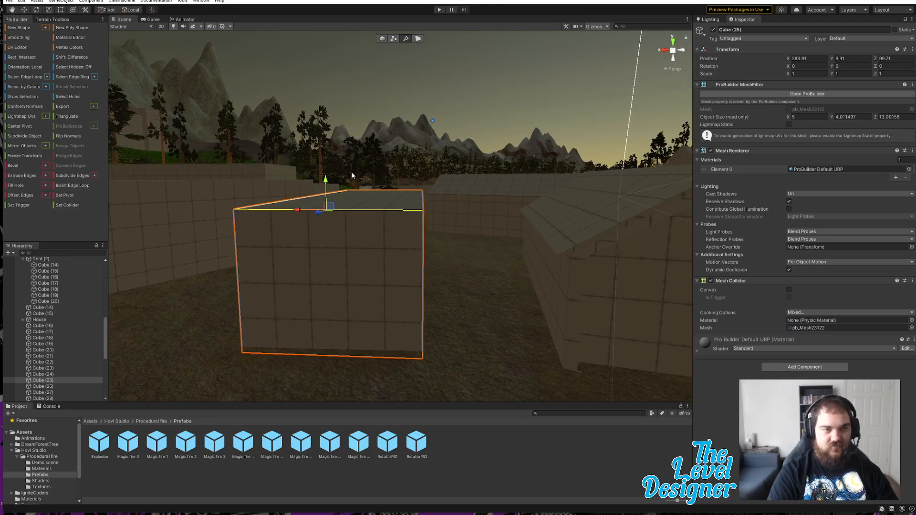
{"action": "left_click", "coordinate": [70, 184]}
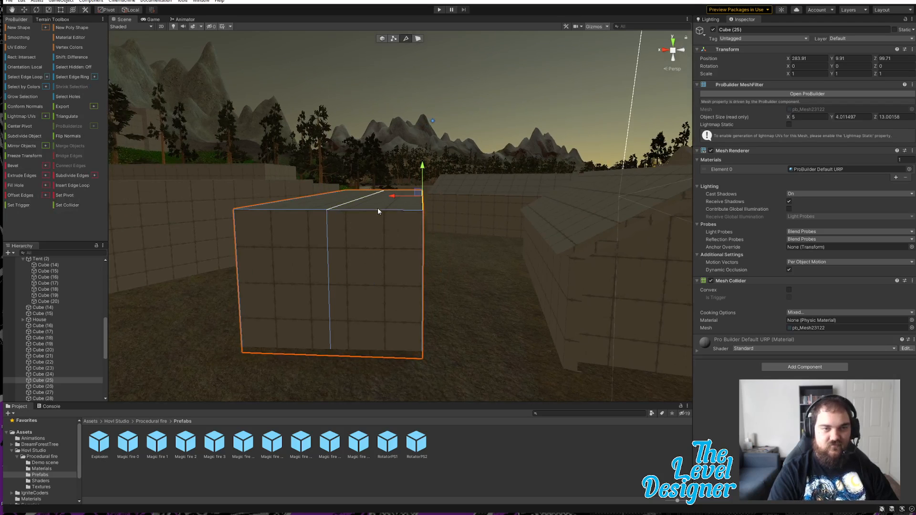
{"action": "right_click_drag", "start_coordinate": [377, 207], "coordinate": [387, 230]}
{"action": "left_click_drag", "start_coordinate": [390, 175], "coordinate": [399, 126]}
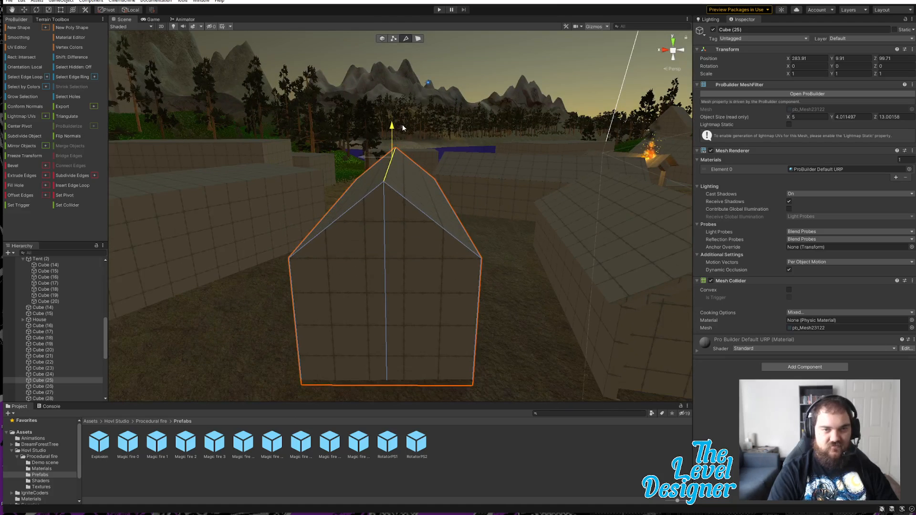
- Extrude both sloping roof faces of Cube (25) and lower them slightly so the eaves overhang the side walls
{"action": "left_click_drag", "start_coordinate": [428, 196], "coordinate": [157, 110], "text": "alt"}
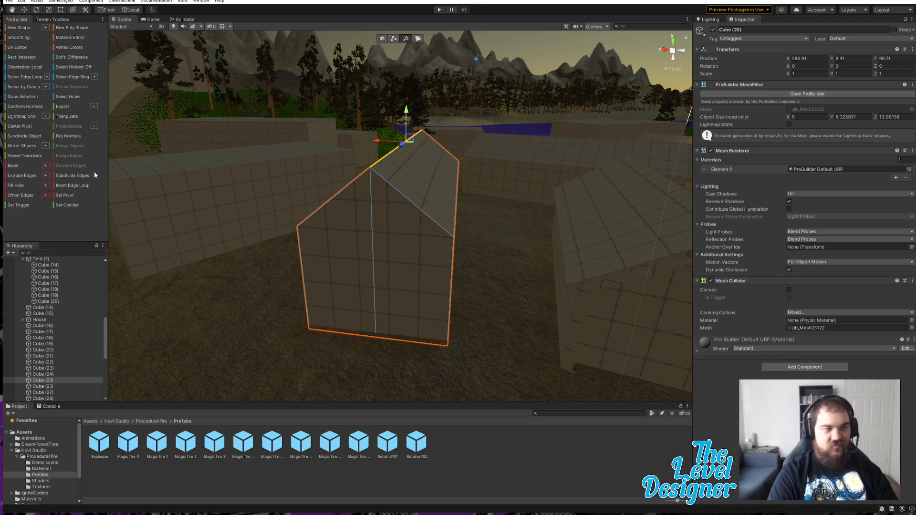
{"action": "left_click", "coordinate": [418, 38]}
{"action": "left_click", "coordinate": [411, 158]}
{"action": "left_click_drag", "start_coordinate": [411, 158], "coordinate": [124, 187], "text": "alt"}
{"action": "left_click", "coordinate": [72, 186]}
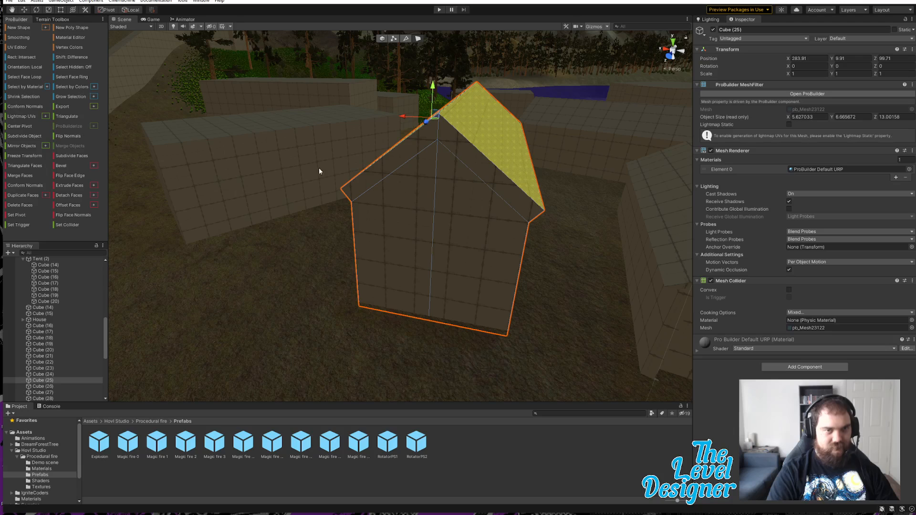
{"action": "left_click_drag", "start_coordinate": [432, 88], "coordinate": [435, 100]}
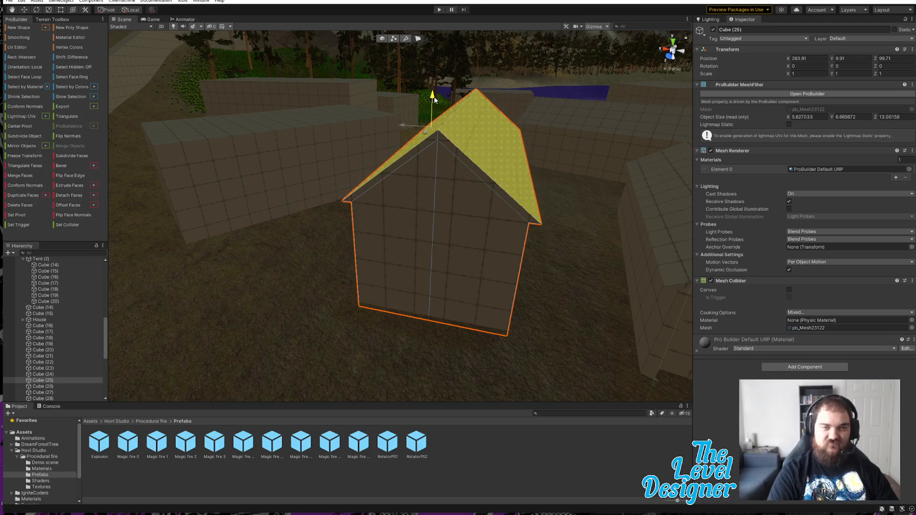
- Merge the two front gable faces of Cube (25) into a single face
{"action": "left_click", "coordinate": [450, 190]}
{"action": "left_click", "coordinate": [415, 200], "text": "shift"}
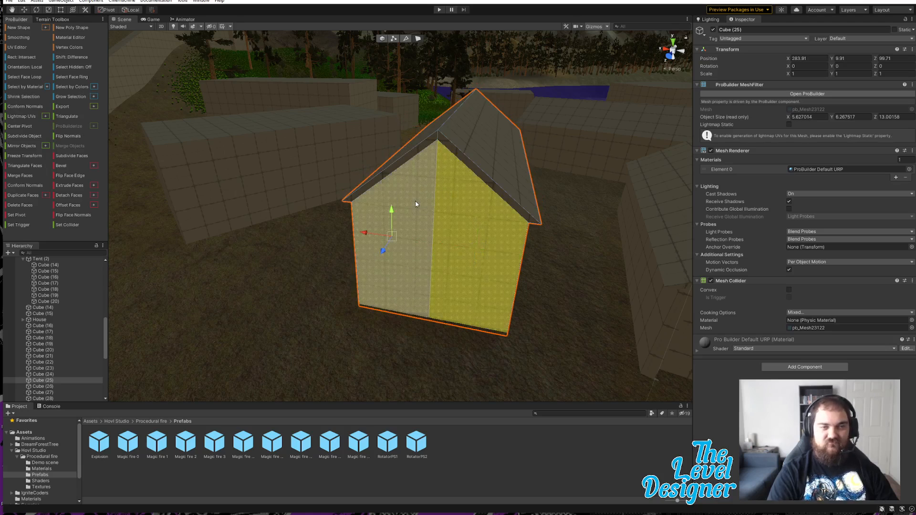
{"action": "left_click", "coordinate": [31, 175]}
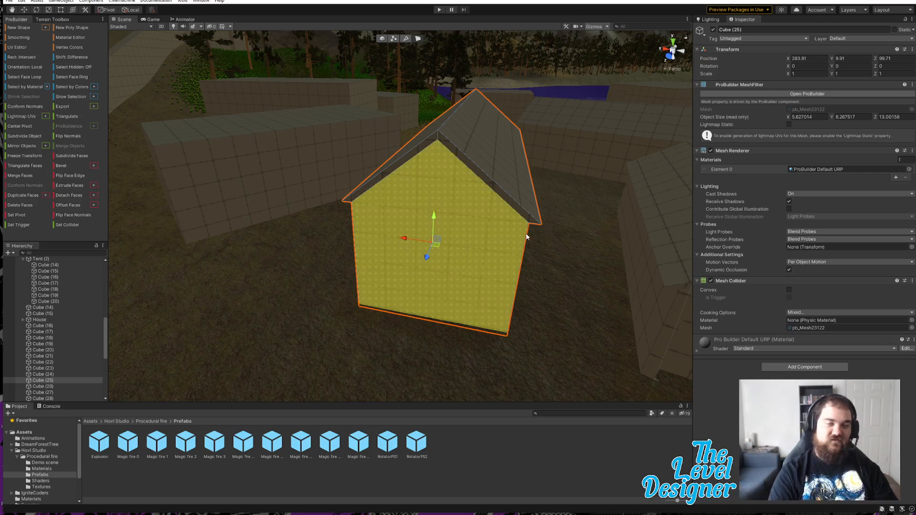
- Extrude the merged gable face of Cube (25), scale it down to leave a frame, and extrude it inward to recess the wall
{"action": "left_click", "coordinate": [71, 185]}
{"action": "left_click_drag", "start_coordinate": [465, 269], "coordinate": [411, 235], "text": "alt"}
{"action": "key", "text": "w"}
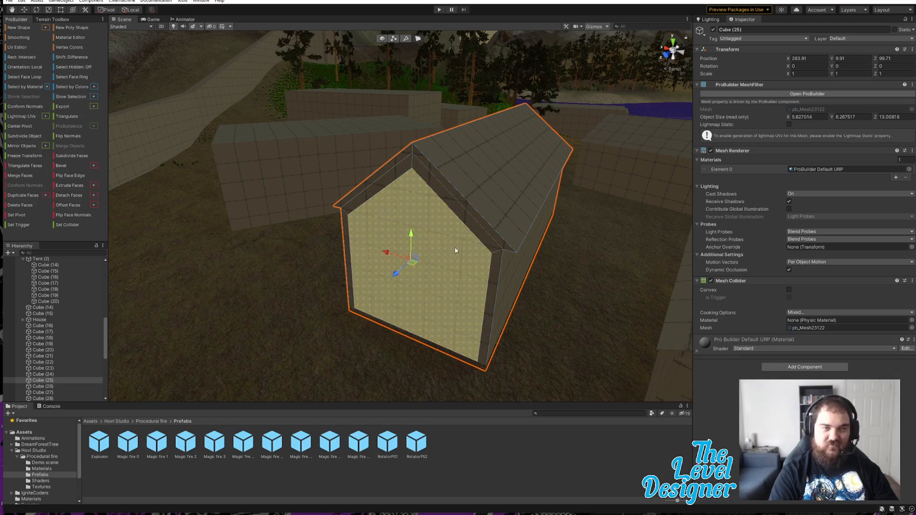
{"action": "key", "text": "e"}
{"action": "key", "text": "r"}
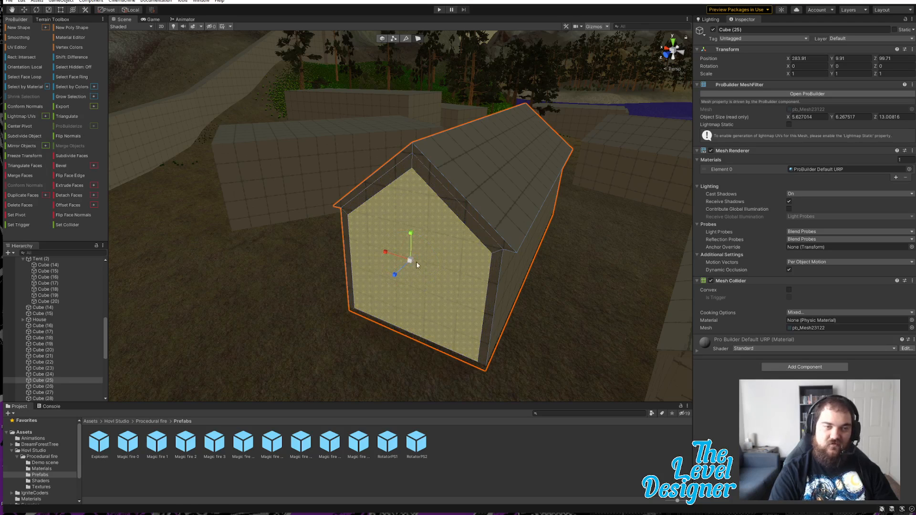
{"action": "left_click_drag", "start_coordinate": [386, 252], "coordinate": [388, 253]}
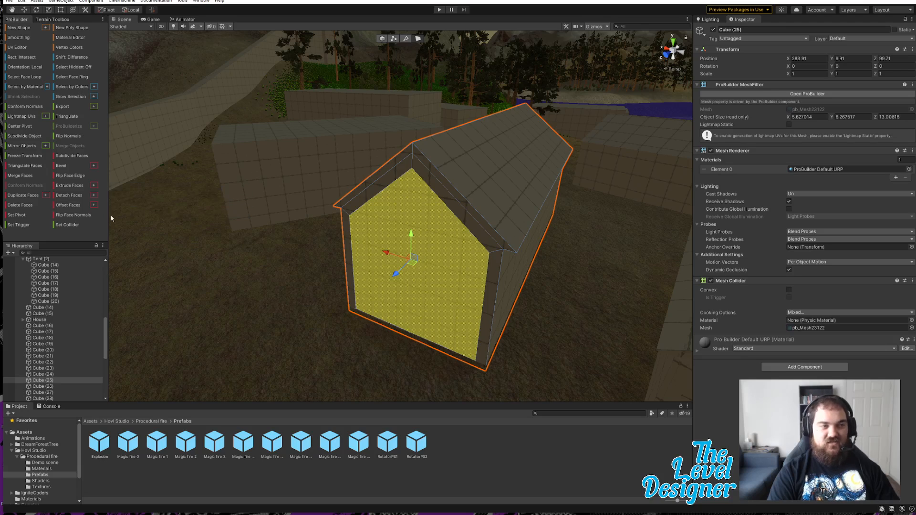
{"action": "left_click", "coordinate": [60, 188]}
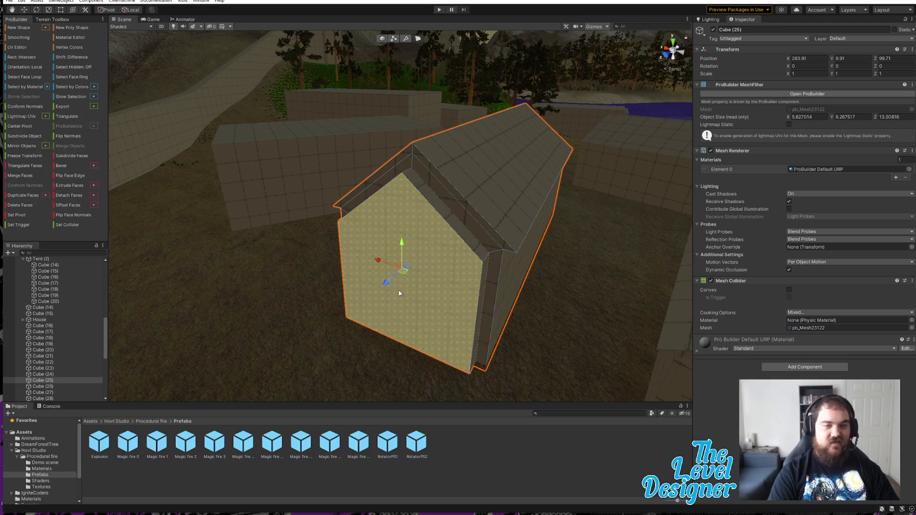
{"action": "left_click_drag", "start_coordinate": [387, 286], "coordinate": [410, 281]}
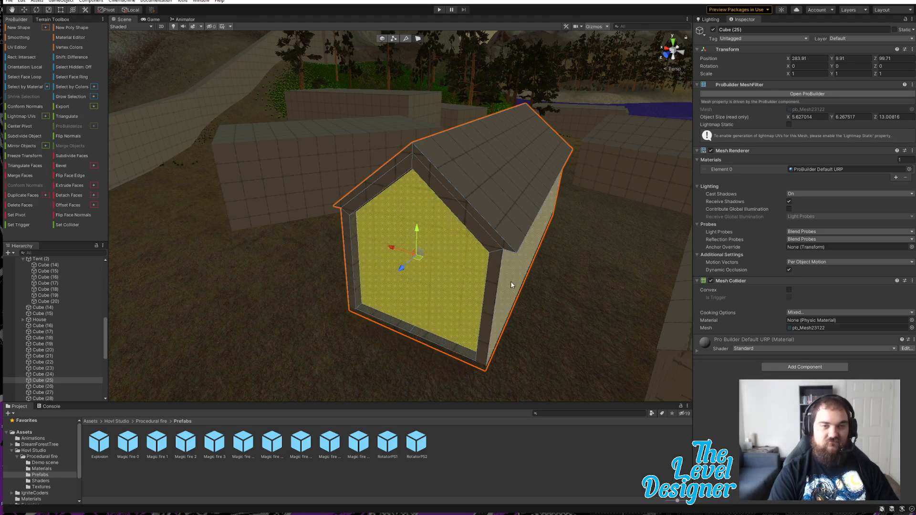
- Insert an edge loop lengthwise through the middle of the plain block Cube (41) near the palisade wall
{"action": "right_click_drag", "start_coordinate": [511, 281], "coordinate": [594, 291]}
{"action": "key", "text": "s"}
{"action": "key", "text": "s"}
{"action": "right_click_drag", "start_coordinate": [439, 117], "coordinate": [485, 99]}
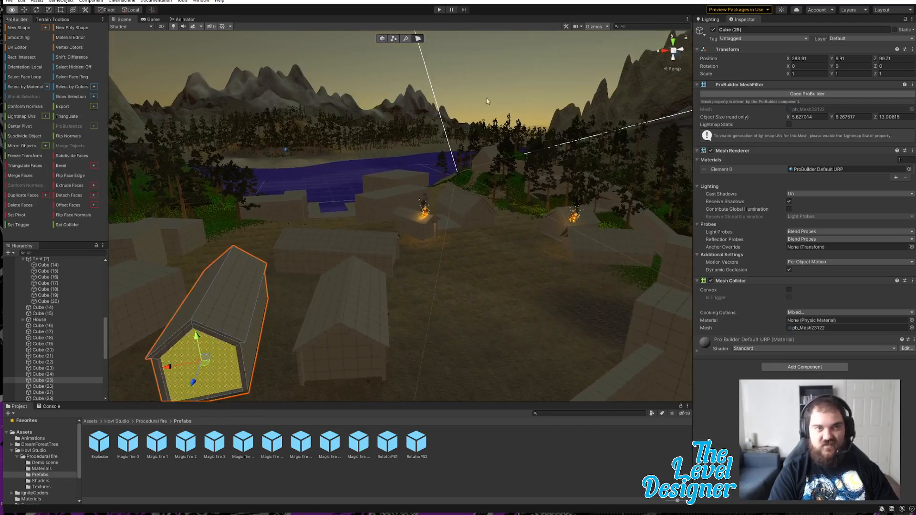
{"action": "left_click", "coordinate": [482, 168]}
{"action": "right_click_drag", "start_coordinate": [482, 168], "coordinate": [233, 185]}
{"action": "key", "text": "w"}
{"action": "left_click", "coordinate": [286, 191]}
{"action": "right_click_drag", "start_coordinate": [413, 218], "coordinate": [343, 219]}
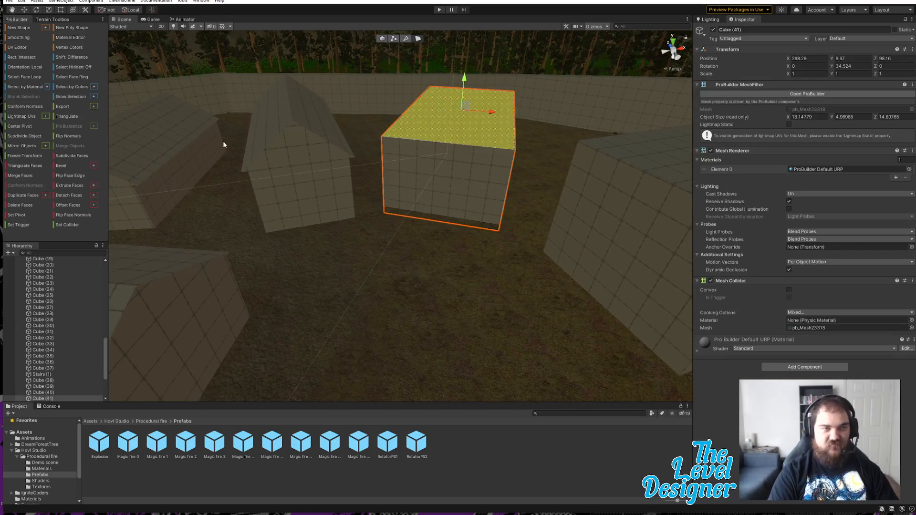
{"action": "left_click", "coordinate": [406, 38]}
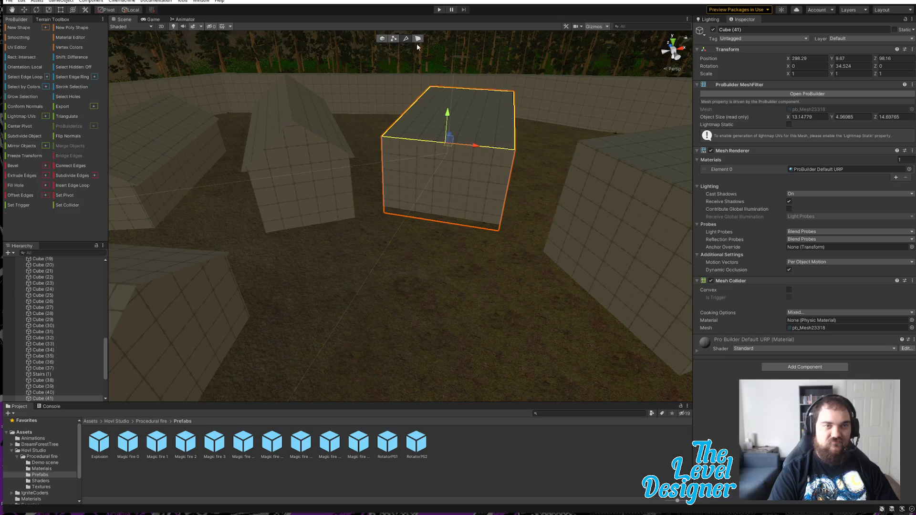
{"action": "left_click", "coordinate": [487, 147]}
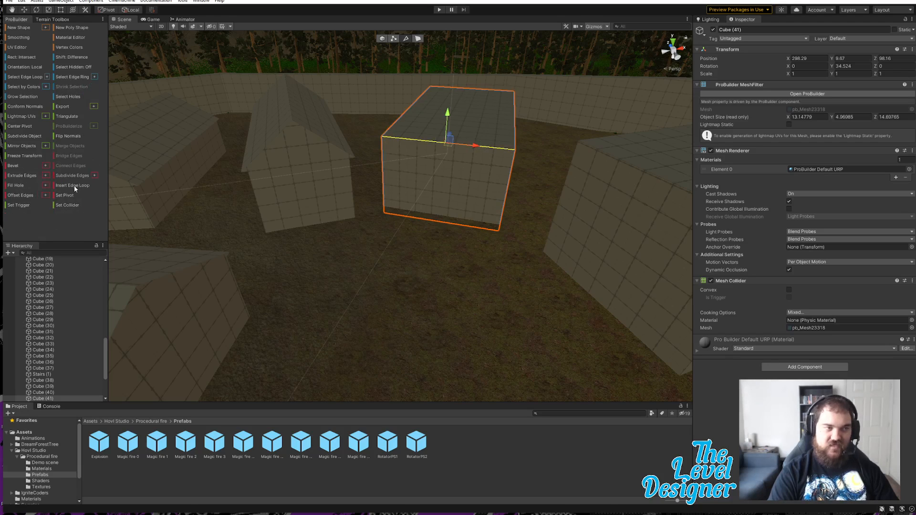
{"action": "right_click_drag", "start_coordinate": [445, 265], "coordinate": [537, 200]}
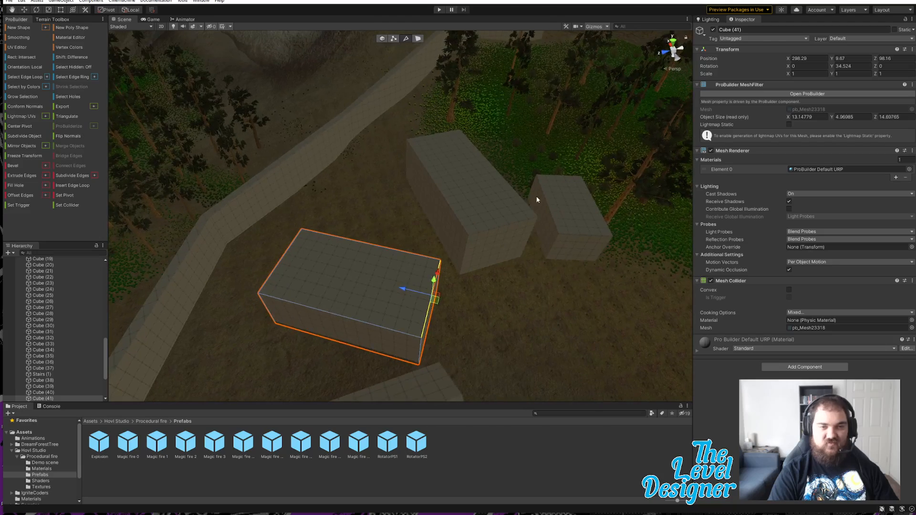
{"action": "right_click_drag", "start_coordinate": [527, 327], "coordinate": [811, 239]}
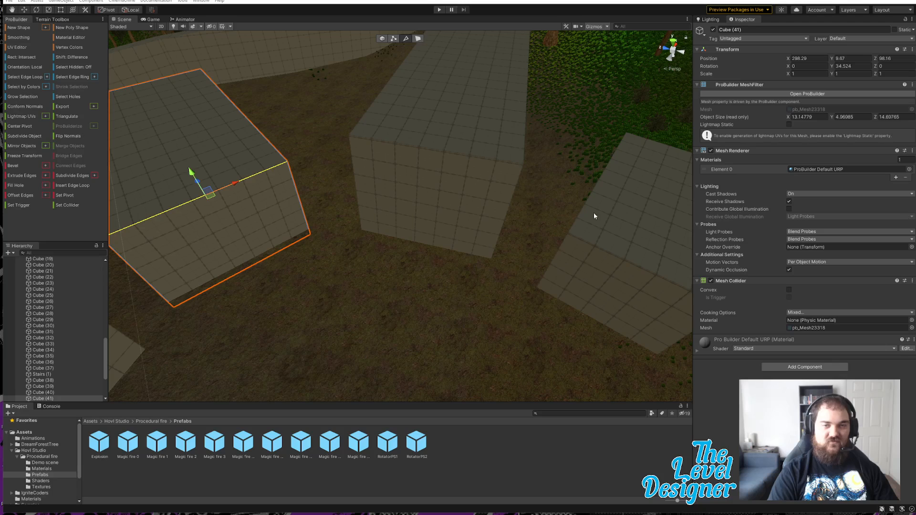
{"action": "mouse_move", "coordinate": [509, 226]}
{"action": "right_mouse_down"}
{"action": "mouse_move", "coordinate": [419, 220]}
{"action": "mouse_move", "coordinate": [549, 249]}
{"action": "mouse_move", "coordinate": [496, 230]}
{"action": "right_mouse_up"}
{"action": "left_click", "coordinate": [79, 187]}
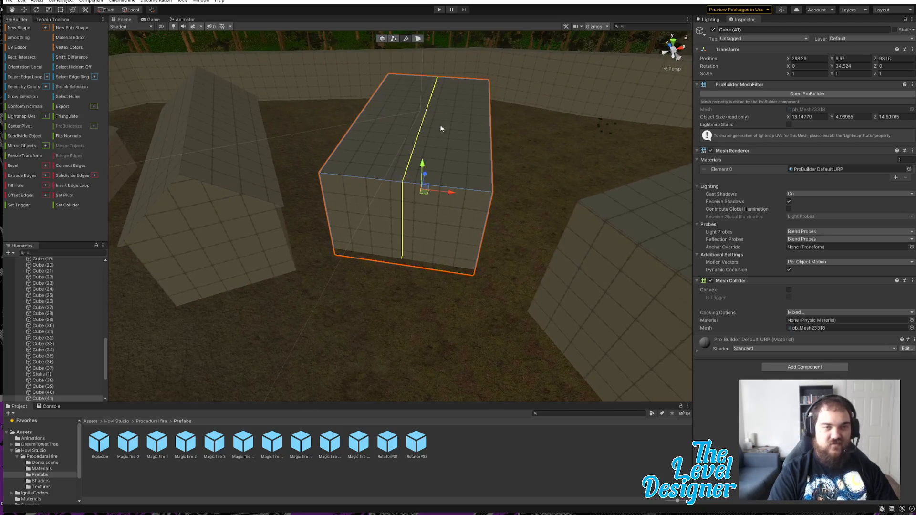
- Lower the two long outer top edges of Cube (41) to form a gabled roof along its centre line
{"action": "left_click", "coordinate": [480, 137]}
{"action": "left_click", "coordinate": [367, 127], "text": "shift"}
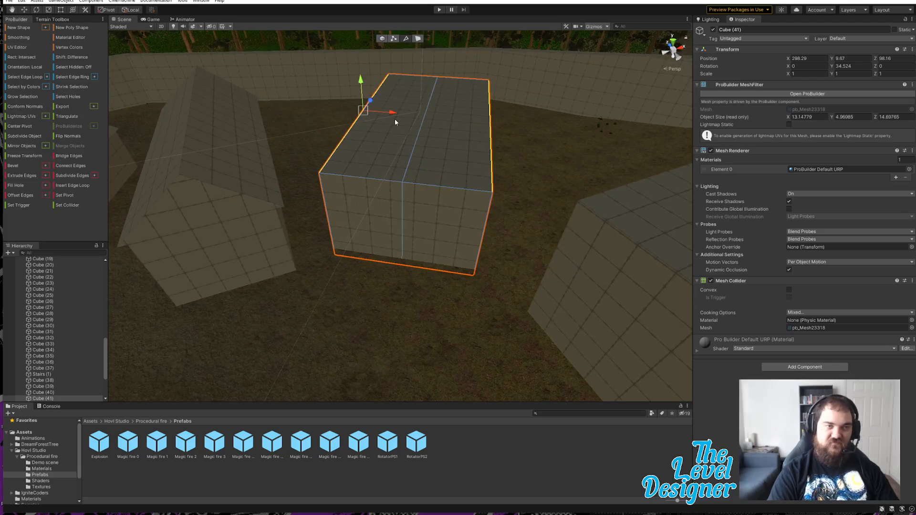
{"action": "left_click_drag", "start_coordinate": [367, 87], "coordinate": [402, 152], "text": "alt"}
{"action": "left_click_drag", "start_coordinate": [458, 174], "coordinate": [473, 207], "text": "alt"}
{"action": "left_click", "coordinate": [478, 208]}
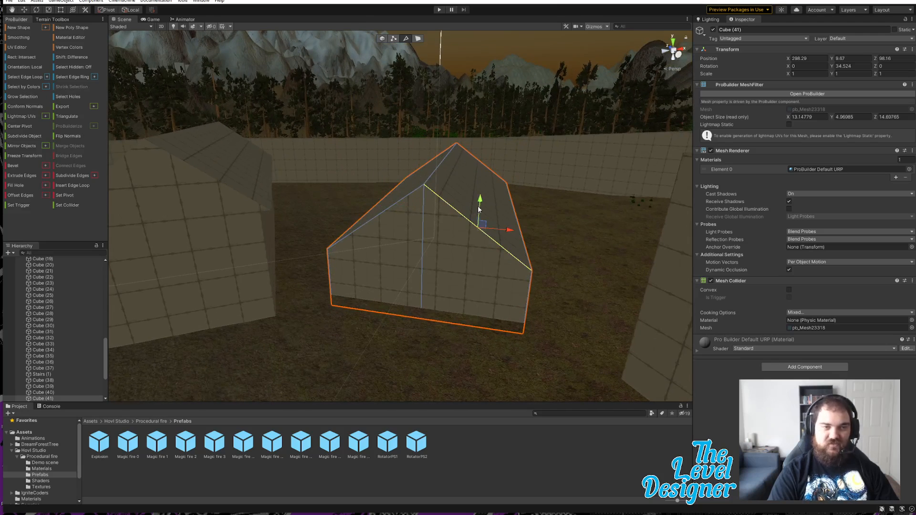
- Extrude both sloping roof faces of Cube (41) and lower them slightly so the eaves overhang the side walls
{"action": "left_click", "coordinate": [418, 39]}
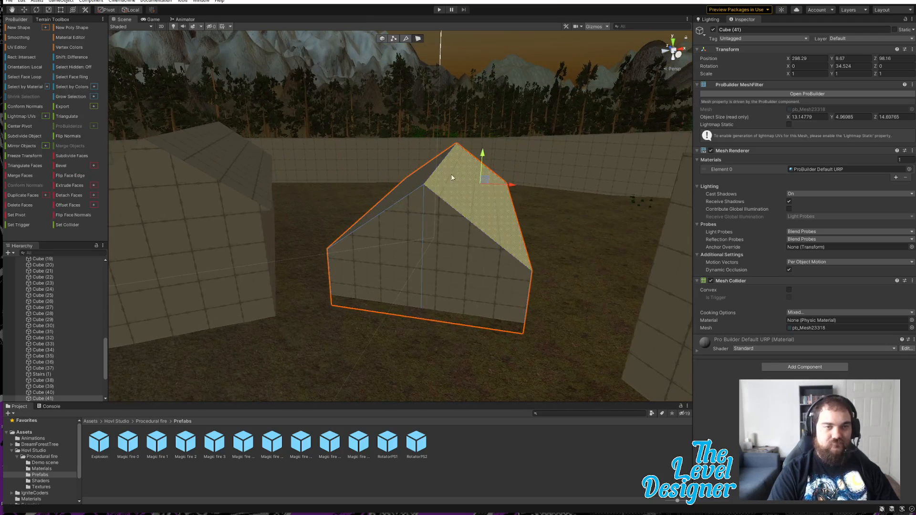
{"action": "left_click", "coordinate": [480, 183]}
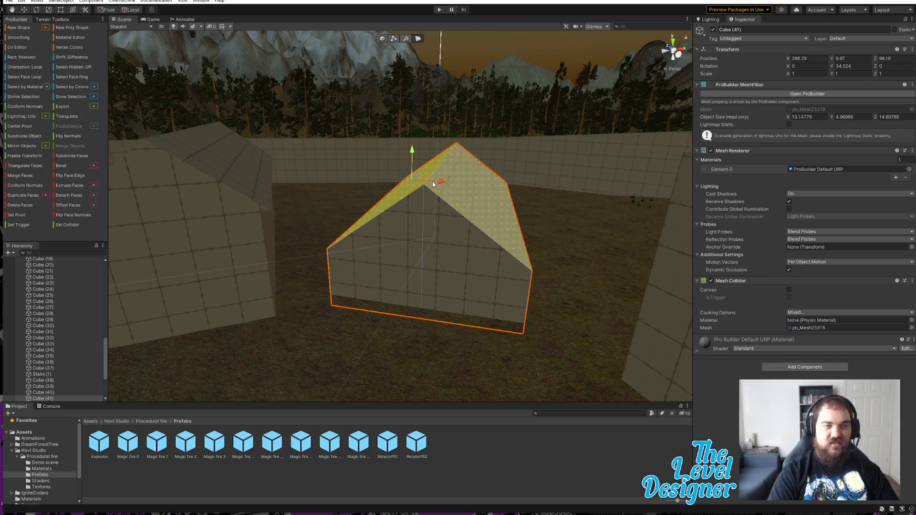
{"action": "left_click", "coordinate": [67, 186]}
{"action": "left_click_drag", "start_coordinate": [409, 142], "coordinate": [414, 146]}
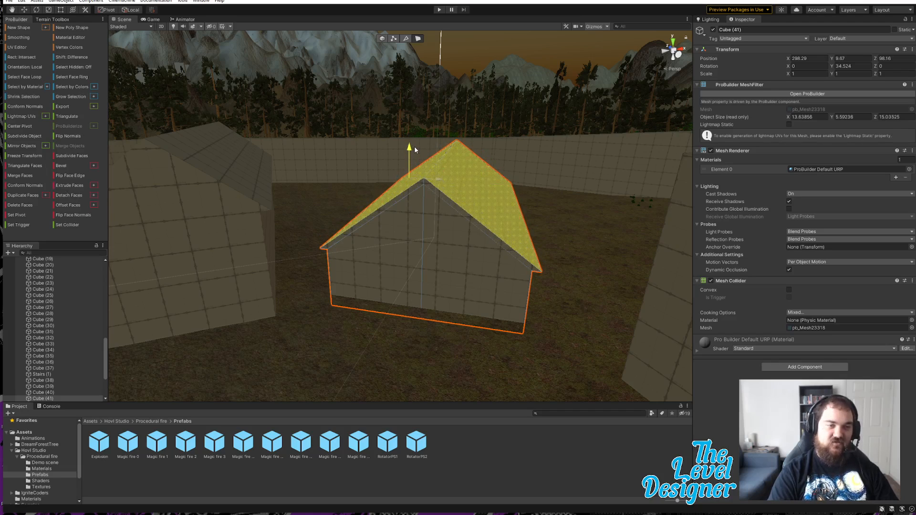
- Merge the two front gable faces of Cube (41) into a single face
{"action": "left_click", "coordinate": [447, 231]}
{"action": "left_click", "coordinate": [406, 238], "text": "shift"}
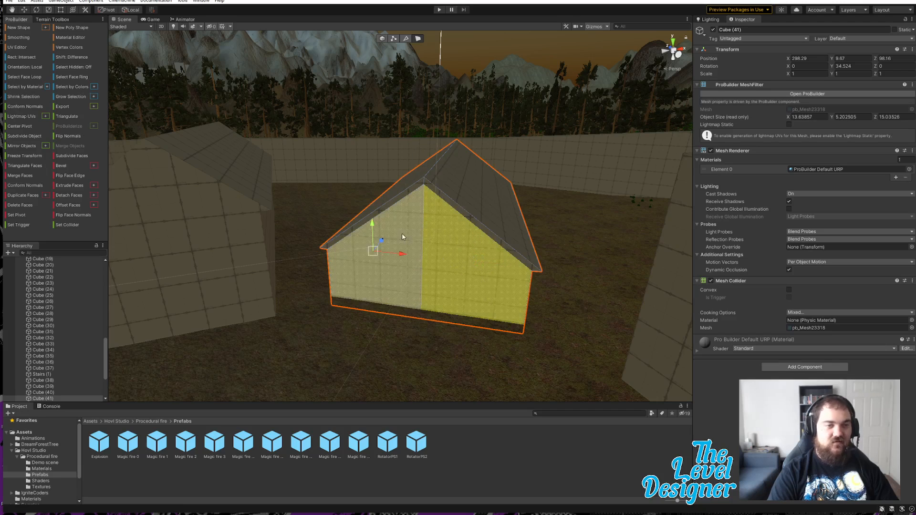
{"action": "left_click", "coordinate": [22, 177]}
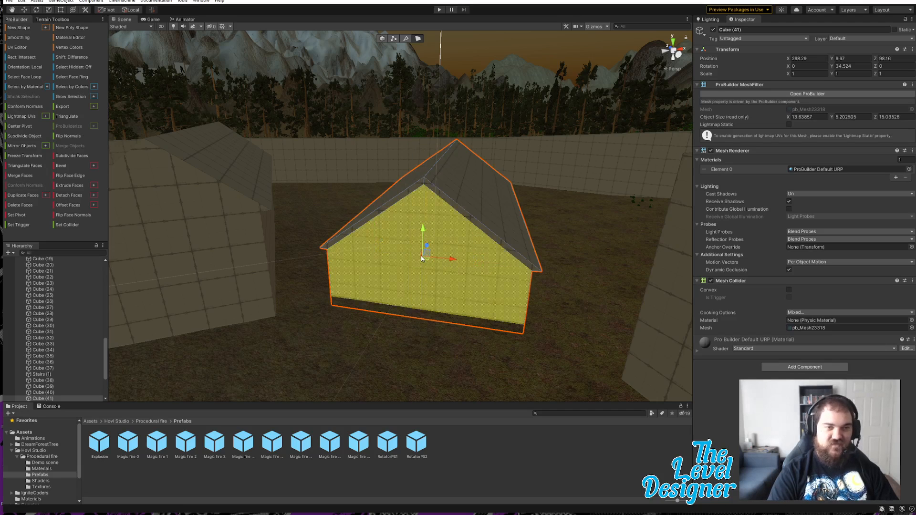
- Extrude the merged gable face of Cube (41), scale it down to leave a frame, and extrude it inward to recess the wall
{"action": "left_click", "coordinate": [71, 186]}
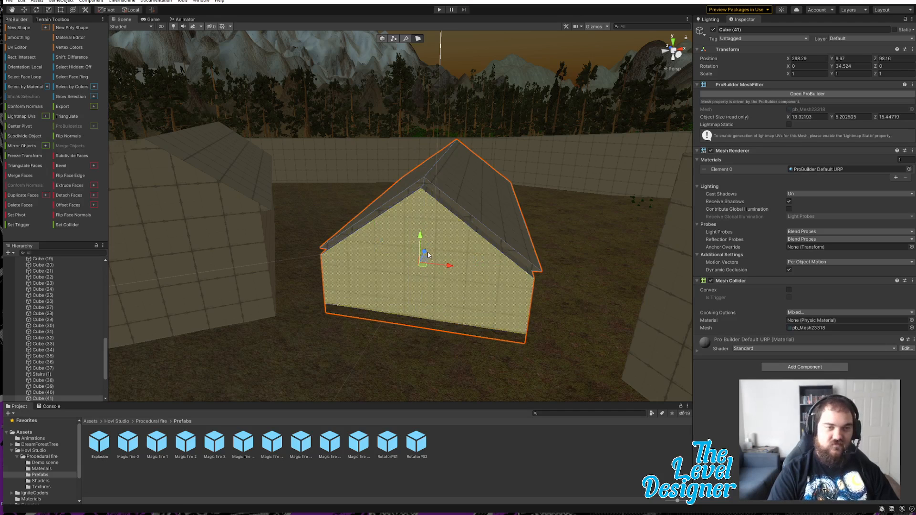
{"action": "mouse_move", "coordinate": [428, 255]}
{"action": "left_mouse_down"}
{"action": "mouse_move", "coordinate": [426, 247]}
{"action": "mouse_move", "coordinate": [423, 257]}
{"action": "left_mouse_up"}
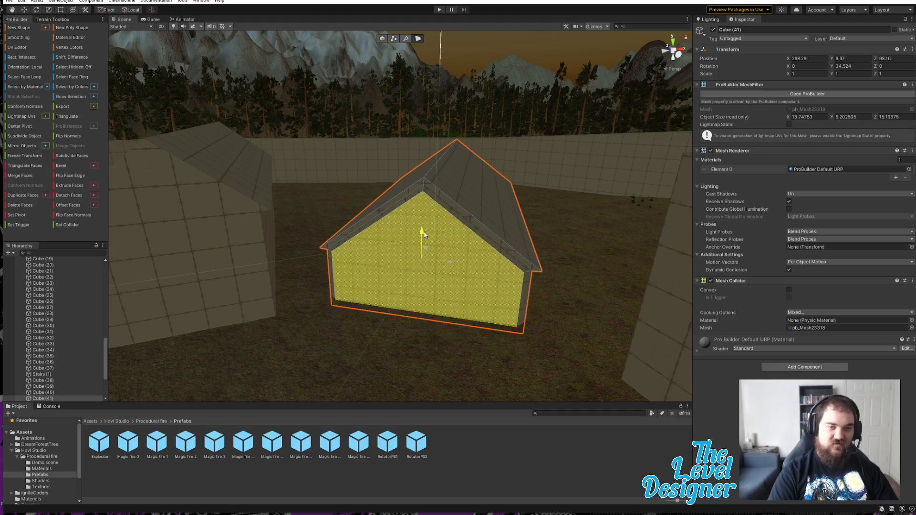
{"action": "left_click", "coordinate": [70, 186]}
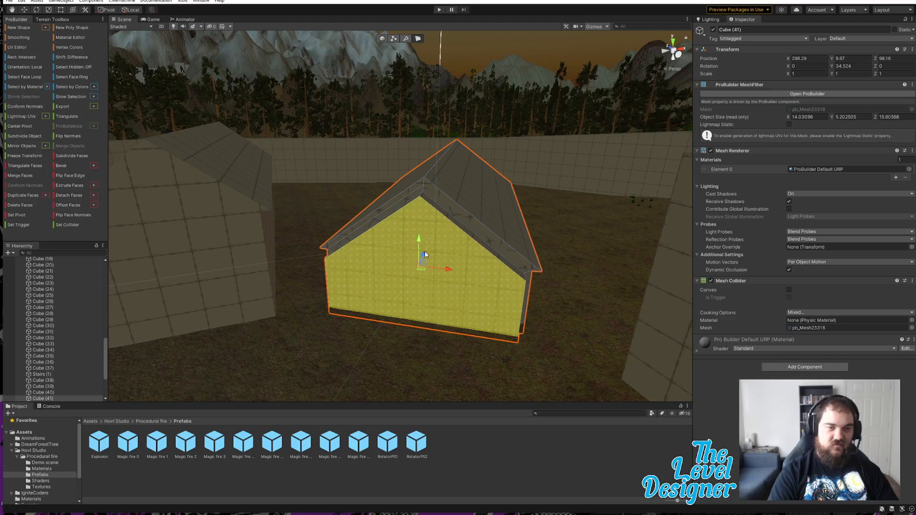
{"action": "left_click_drag", "start_coordinate": [424, 254], "coordinate": [496, 96]}
- Pull the two front roof-edge faces of Cube (41) slightly forward and extrude them so the roof overhangs the gable wall
{"action": "left_click", "coordinate": [500, 94]}
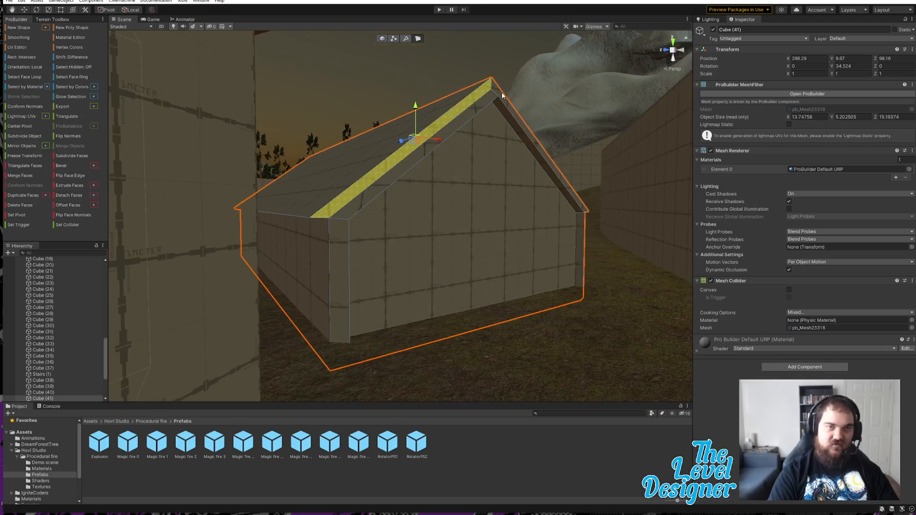
{"action": "left_click", "coordinate": [501, 94], "text": "shift"}
{"action": "right_click_drag", "start_coordinate": [482, 173], "coordinate": [534, 212]}
{"action": "key", "text": "w"}
{"action": "key", "text": "a"}
{"action": "key", "text": "e"}
{"action": "key", "text": "s"}
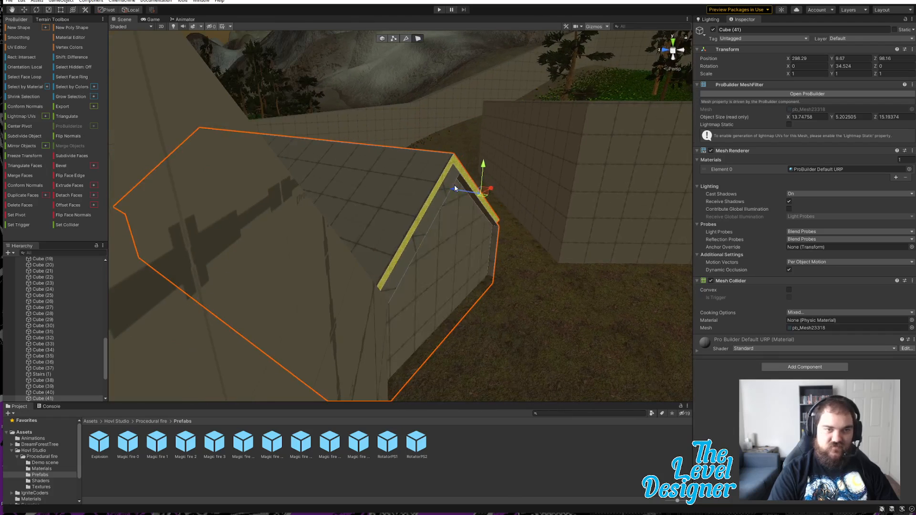
{"action": "left_click_drag", "start_coordinate": [453, 187], "coordinate": [463, 193]}
{"action": "key", "text": "ctrl+z"}
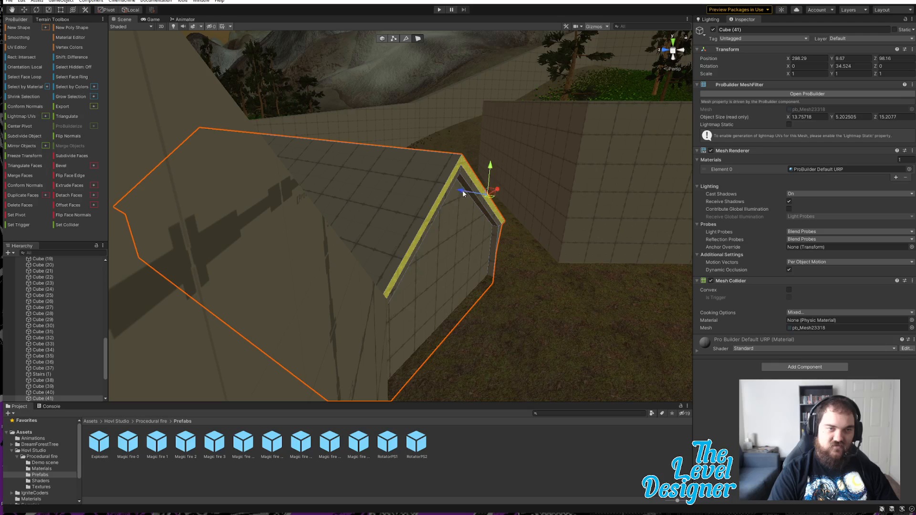
{"action": "scroll", "coordinate": [166, 220], "scroll_direction": "down", "scroll_amount": 3}
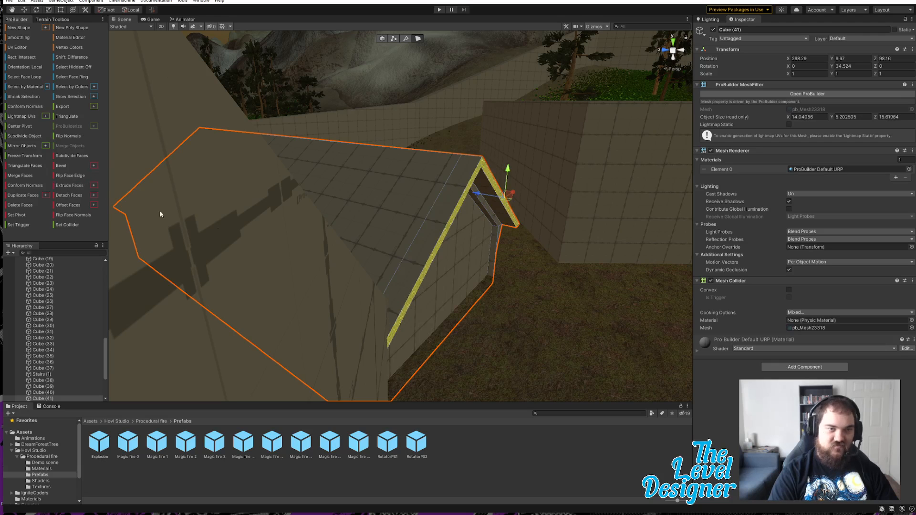
{"action": "left_click_drag", "start_coordinate": [501, 248], "coordinate": [408, 135], "text": "alt"}
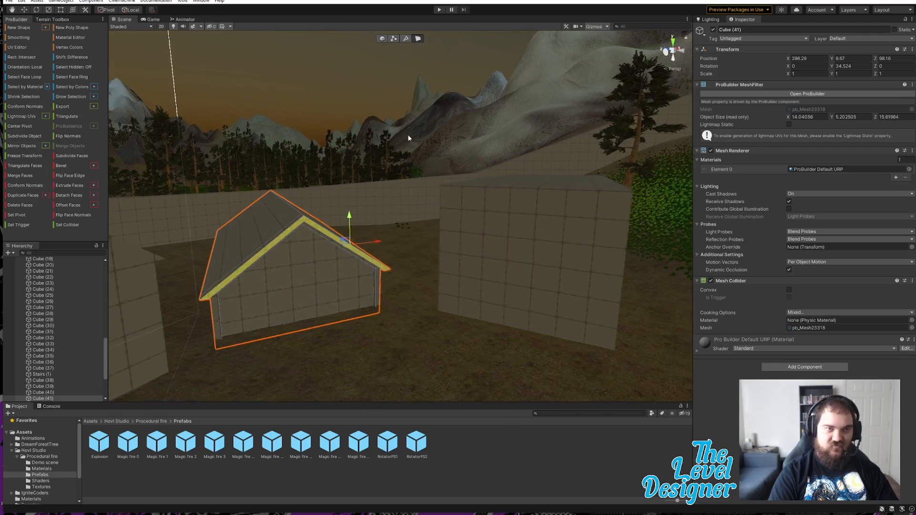
- Insert an edge loop lengthwise through the middle of the neighbouring plain block Cube (42)
{"action": "left_click", "coordinate": [382, 69]}
{"action": "key", "text": "w"}
{"action": "mouse_move", "coordinate": [458, 190]}
{"action": "right_mouse_down"}
{"action": "mouse_move", "coordinate": [427, 168]}
{"action": "mouse_move", "coordinate": [249, 167]}
{"action": "mouse_move", "coordinate": [451, 198]}
{"action": "mouse_move", "coordinate": [300, 207]}
{"action": "mouse_move", "coordinate": [430, 220]}
{"action": "mouse_move", "coordinate": [298, 227]}
{"action": "mouse_move", "coordinate": [506, 217]}
{"action": "mouse_move", "coordinate": [348, 241]}
{"action": "mouse_move", "coordinate": [726, 256]}
{"action": "mouse_move", "coordinate": [545, 254]}
{"action": "mouse_move", "coordinate": [606, 256]}
{"action": "mouse_move", "coordinate": [439, 264]}
{"action": "mouse_move", "coordinate": [467, 203]}
{"action": "right_mouse_up"}
{"action": "left_click", "coordinate": [467, 203]}
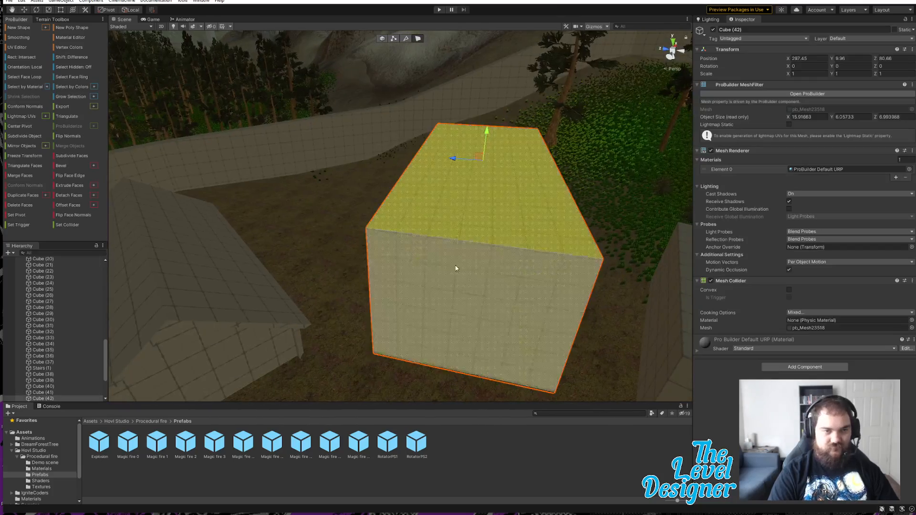
{"action": "key", "text": "f"}
{"action": "left_click", "coordinate": [406, 39]}
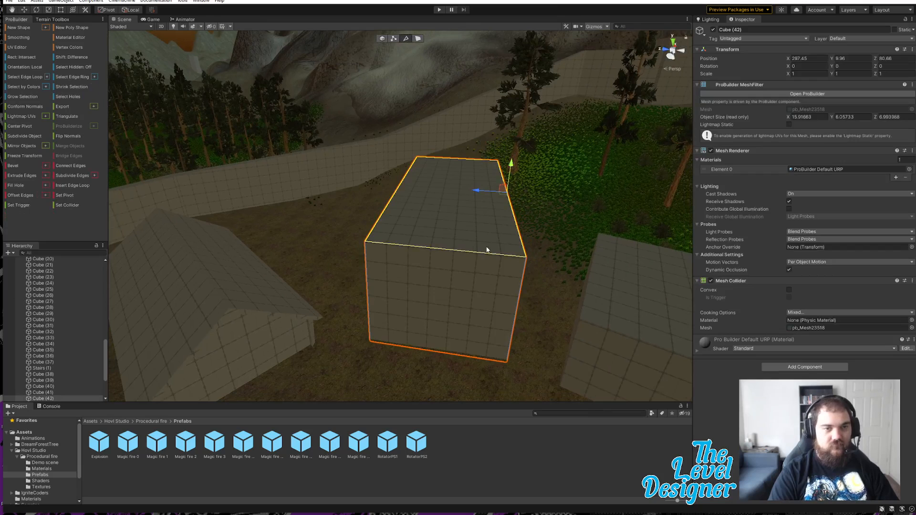
{"action": "left_click", "coordinate": [451, 250]}
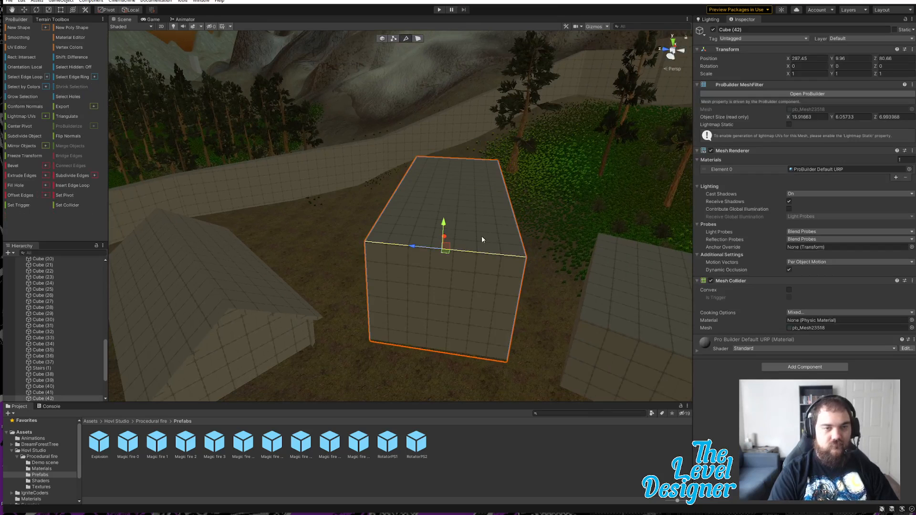
{"action": "left_click", "coordinate": [60, 183]}
- Lower the two long outer top edges of Cube (42) to form a gabled roof along its centre line
{"action": "left_click", "coordinate": [394, 212]}
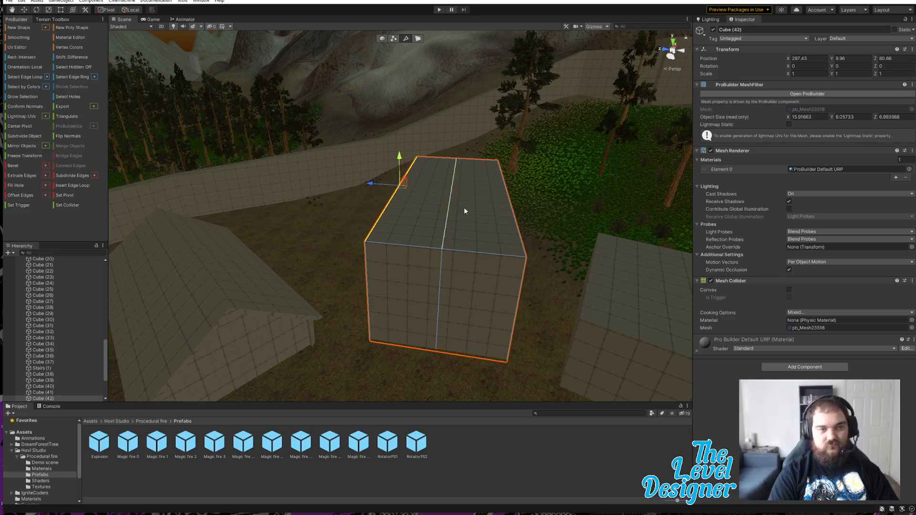
{"action": "left_click", "coordinate": [510, 211]}
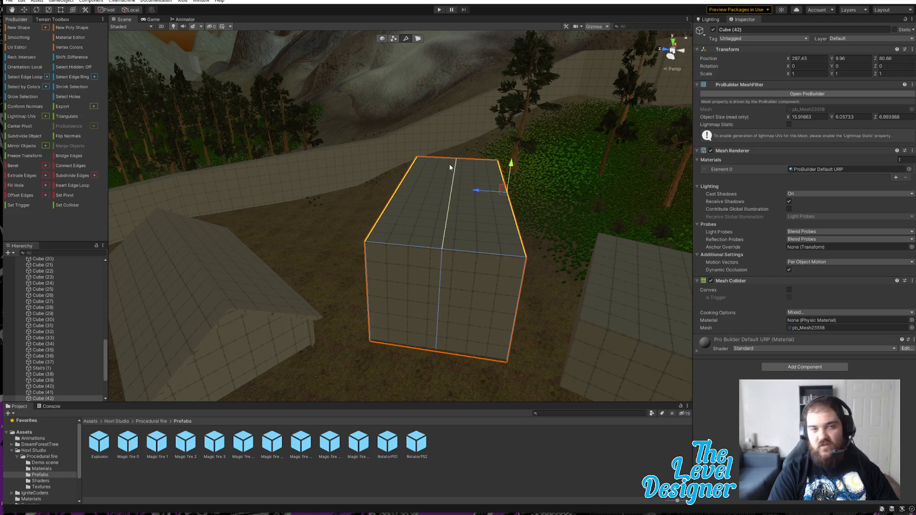
{"action": "left_click_drag", "start_coordinate": [513, 165], "coordinate": [509, 207]}
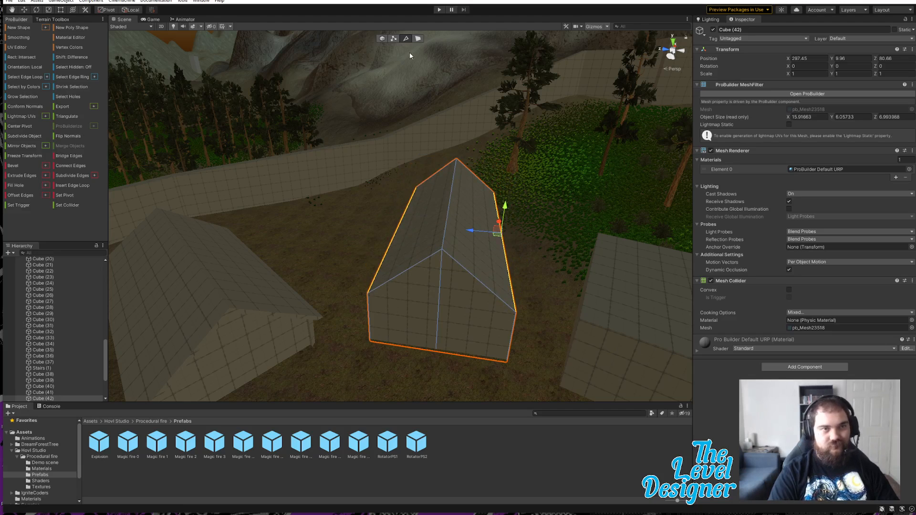
- Extrude both sloping roof faces of Cube (42) and lower them slightly so the eaves overhang the side walls
{"action": "left_click", "coordinate": [419, 39]}
{"action": "left_click", "coordinate": [470, 227]}
{"action": "left_click", "coordinate": [437, 225], "text": "shift"}
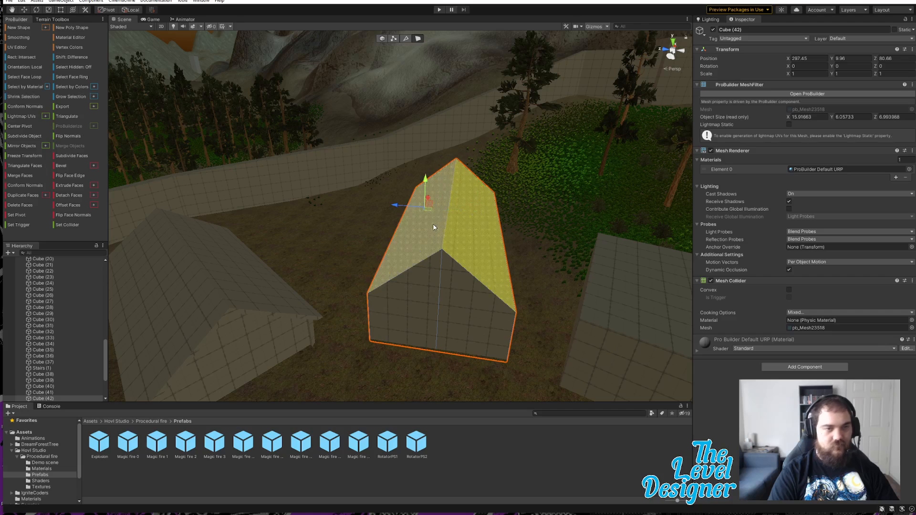
{"action": "left_click", "coordinate": [67, 185]}
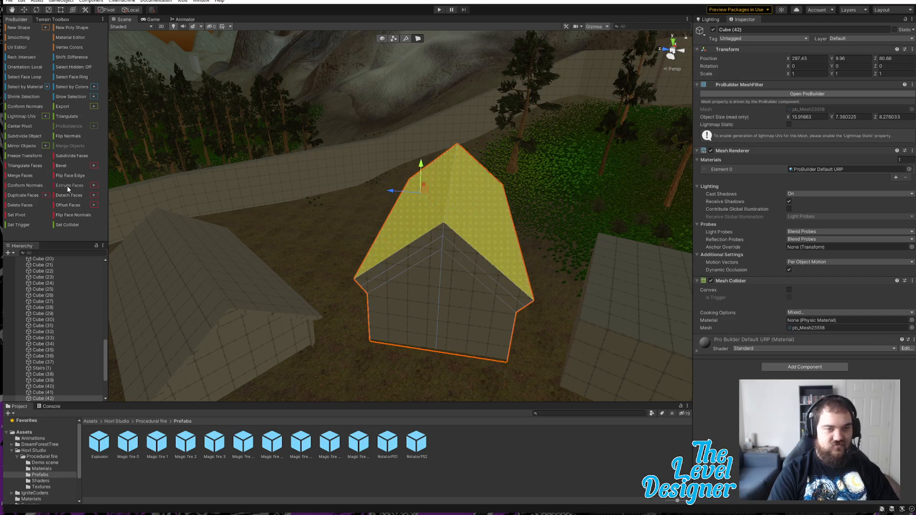
{"action": "key", "text": "ctrl+z"}
{"action": "left_click_drag", "start_coordinate": [428, 170], "coordinate": [424, 176]}
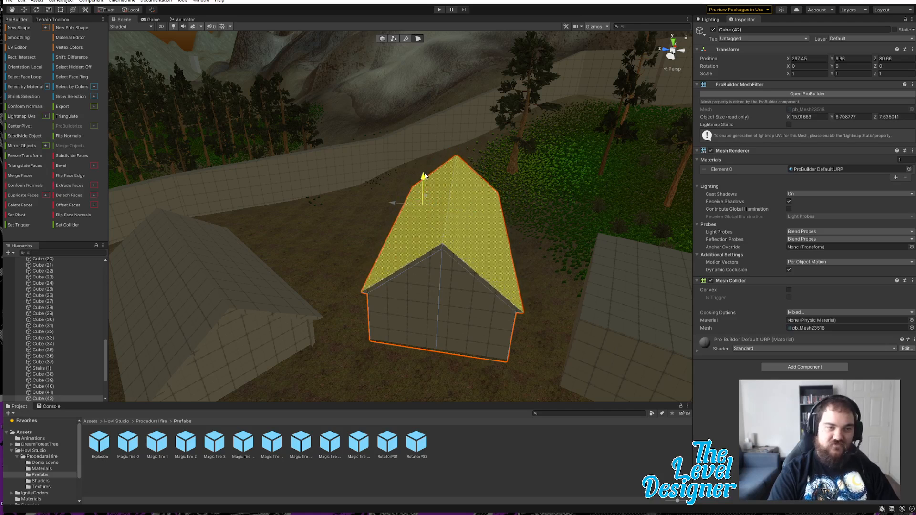
- Merge the two front gable faces of Cube (42) into a single face
{"action": "left_click", "coordinate": [470, 282]}
{"action": "left_click", "coordinate": [425, 298], "text": "shift"}
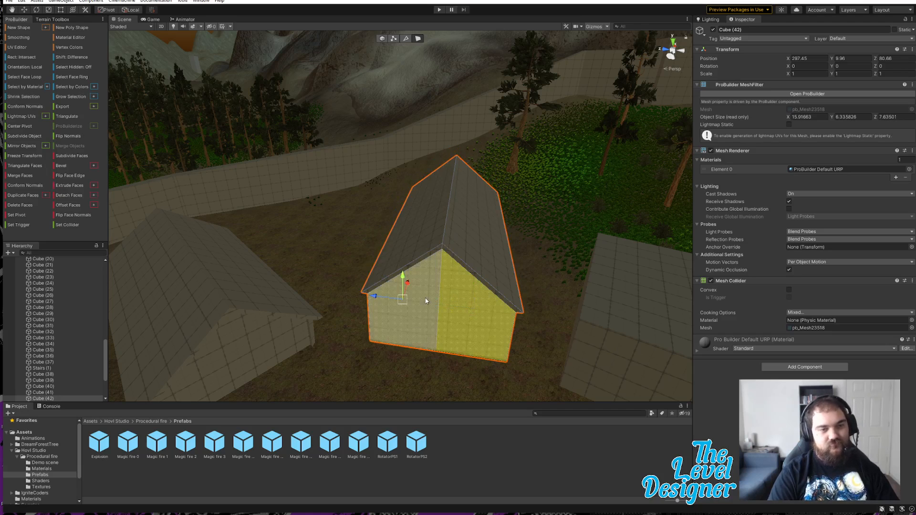
{"action": "left_click", "coordinate": [19, 175]}
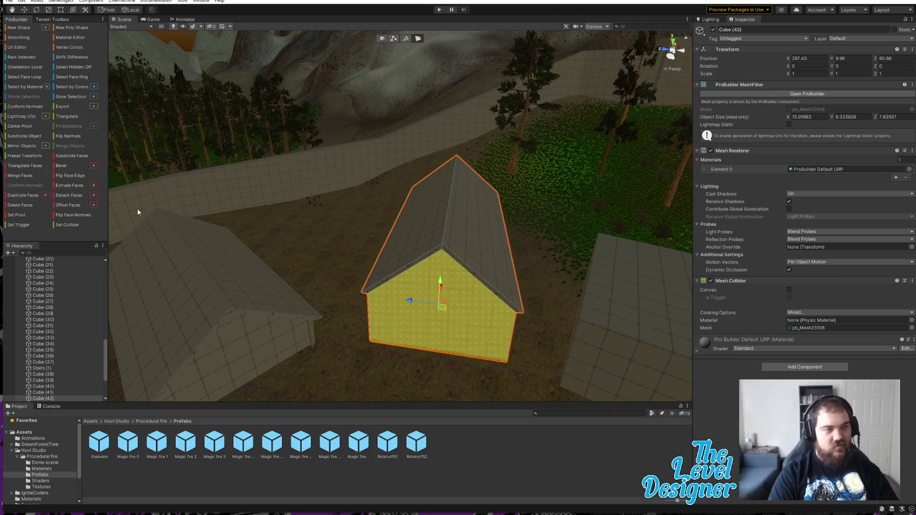
- Extrude the merged gable face of Cube (42), scale it down to leave a frame, and extrude it inward to recess the wall
{"action": "left_click", "coordinate": [66, 185]}
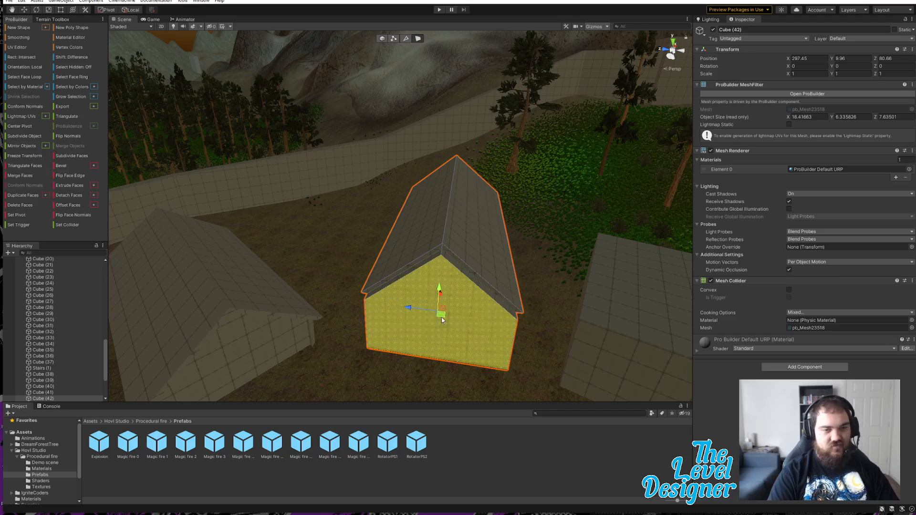
{"action": "left_click_drag", "start_coordinate": [441, 300], "coordinate": [438, 288]}
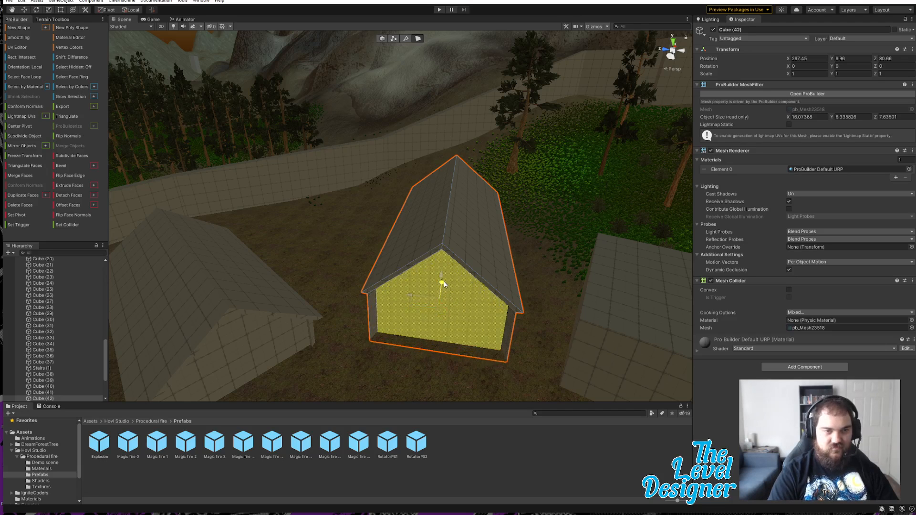
{"action": "left_click", "coordinate": [69, 185]}
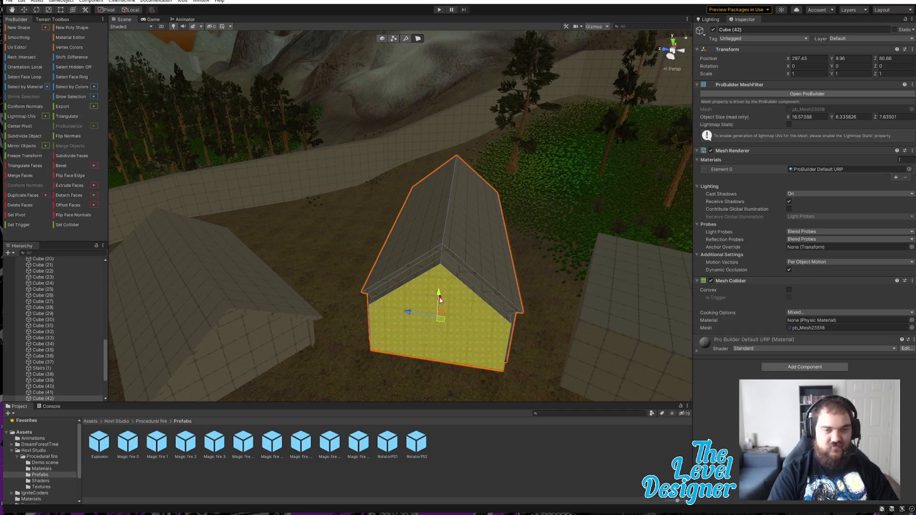
{"action": "left_click_drag", "start_coordinate": [441, 299], "coordinate": [449, 291]}
- Pull the two front roof-edge faces of Cube (42) slightly forward and extrude them so the roof overhangs the gable wall
{"action": "key", "text": "q"}
{"action": "right_click_drag", "start_coordinate": [461, 304], "coordinate": [423, 180]}
{"action": "left_click", "coordinate": [437, 194]}
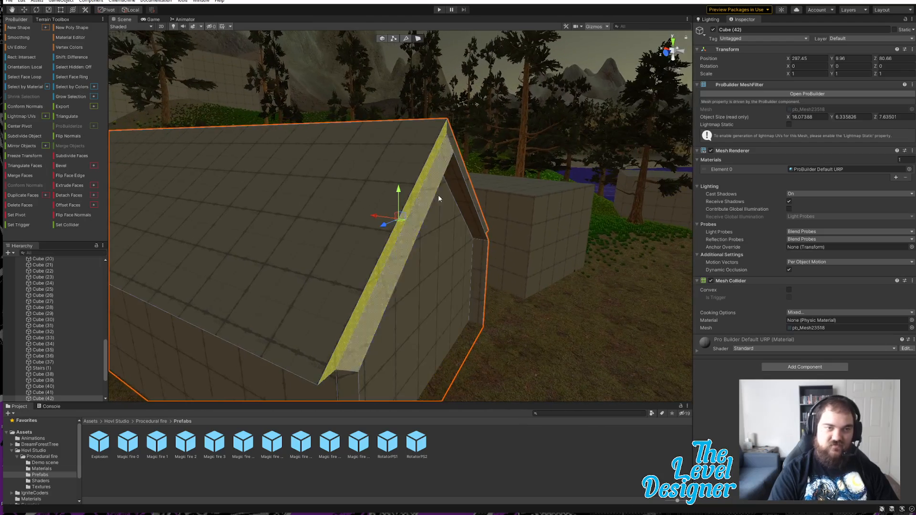
{"action": "left_click", "coordinate": [451, 141], "text": "shift"}
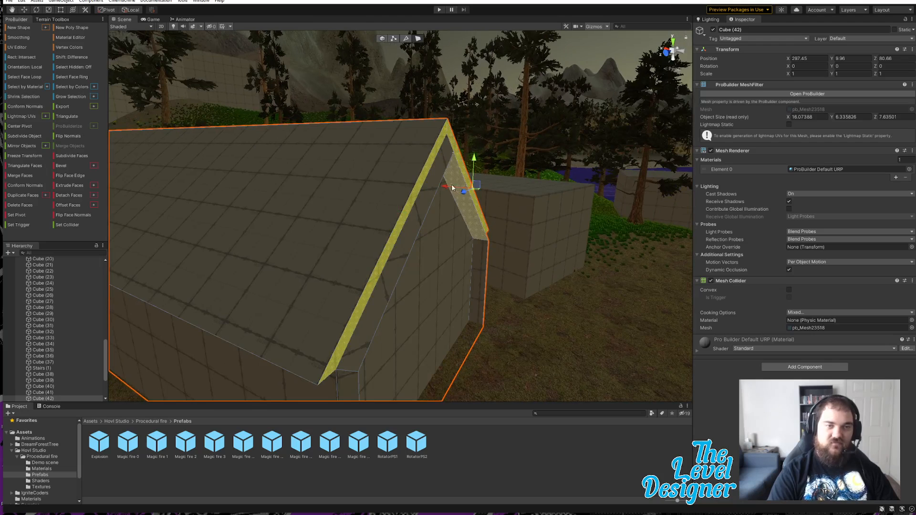
{"action": "left_click_drag", "start_coordinate": [446, 188], "coordinate": [491, 251]}
{"action": "key", "text": "ctrl+z"}
{"action": "right_click_drag", "start_coordinate": [491, 251], "coordinate": [492, 251]}
{"action": "key", "text": "d"}
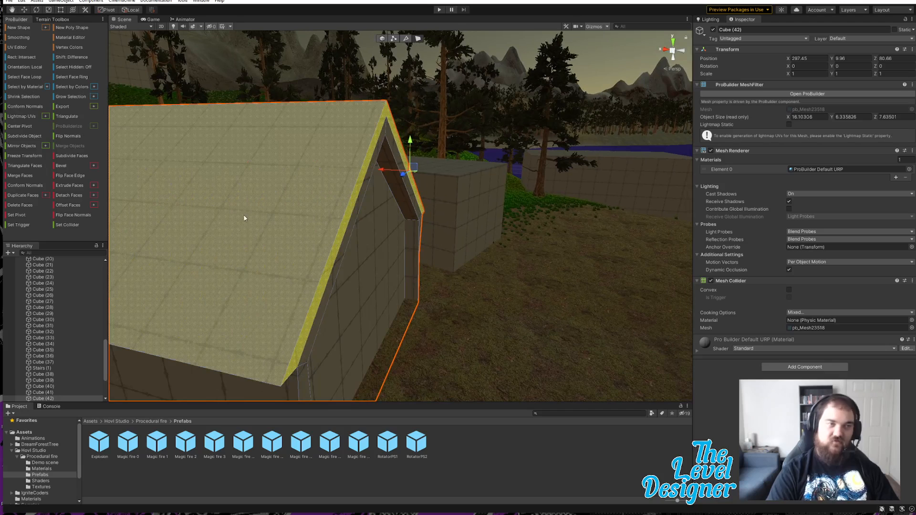
{"action": "left_click", "coordinate": [72, 185]}
{"action": "left_click_drag", "start_coordinate": [546, 245], "coordinate": [502, 93], "text": "alt"}
{"action": "left_click", "coordinate": [506, 87]}
- Insert an edge loop lengthwise down the middle of Cube (44), starting from its front top edge
{"action": "key", "text": "d"}
{"action": "right_click_drag", "start_coordinate": [440, 198], "coordinate": [343, 253]}
{"action": "key", "text": "s"}
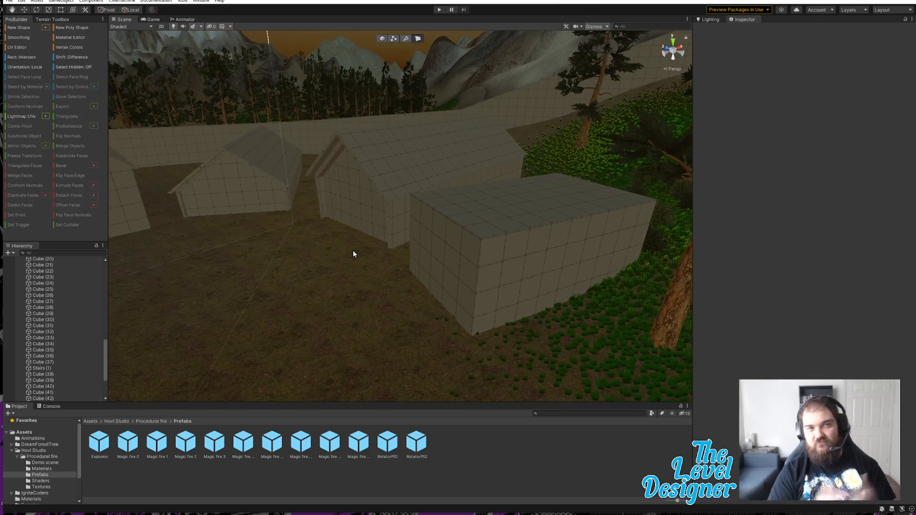
{"action": "left_click", "coordinate": [491, 221]}
{"action": "left_click", "coordinate": [486, 219]}
{"action": "right_click_drag", "start_coordinate": [532, 249], "coordinate": [506, 121]}
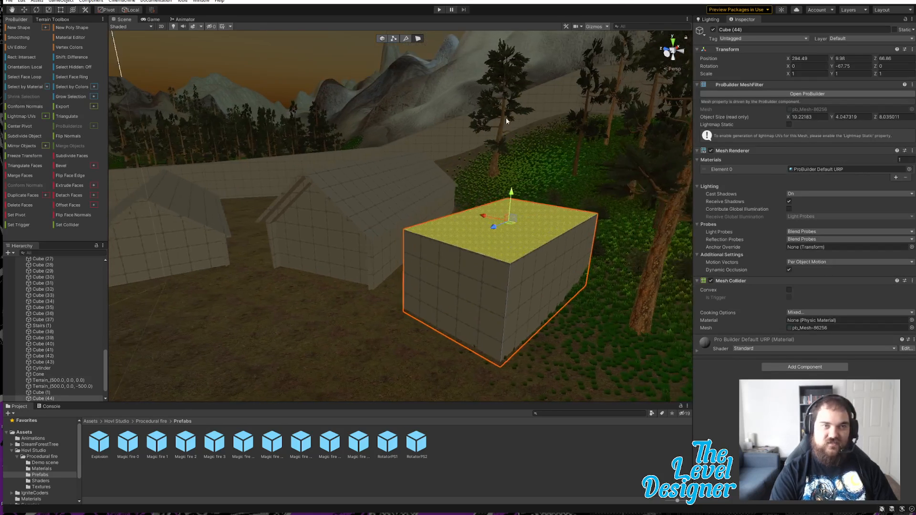
{"action": "left_click", "coordinate": [405, 38]}
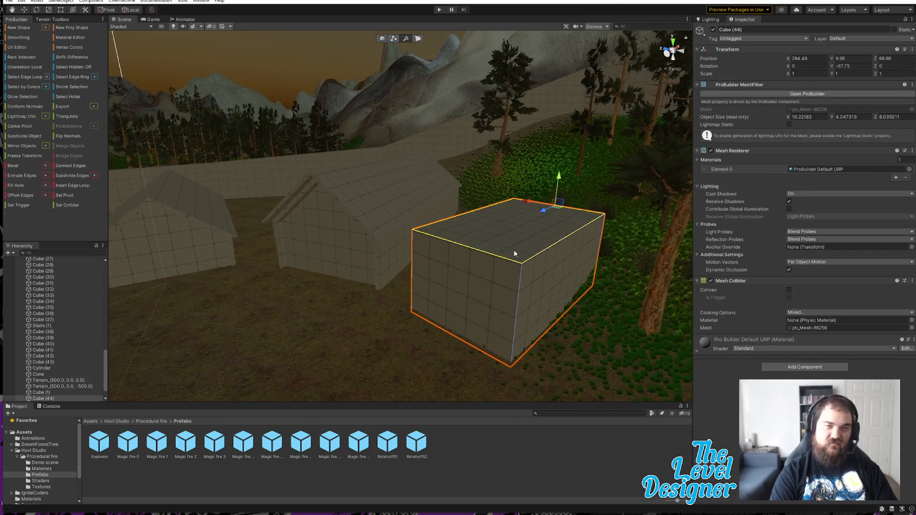
{"action": "left_click", "coordinate": [485, 253]}
{"action": "right_click_drag", "start_coordinate": [503, 263], "coordinate": [542, 287]}
{"action": "right_click_drag", "start_coordinate": [495, 260], "coordinate": [466, 269]}
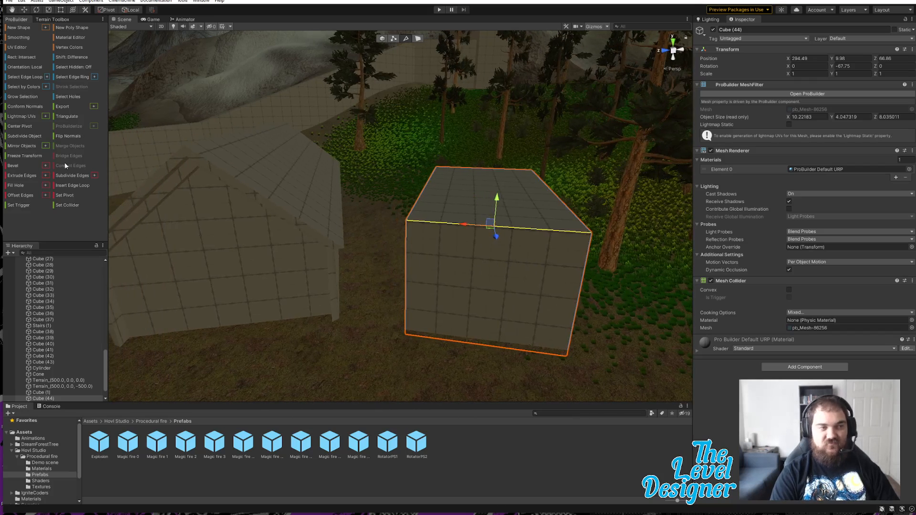
{"action": "left_click", "coordinate": [75, 187]}
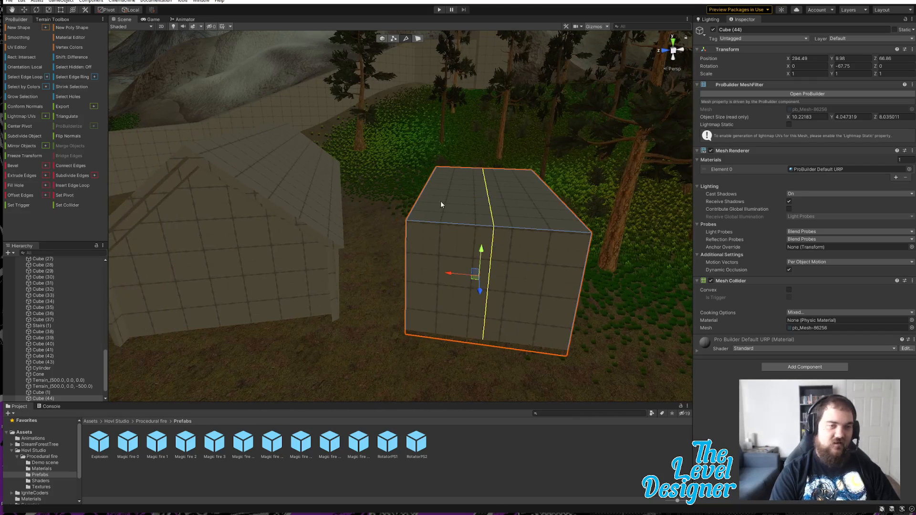
- Lower both long top side edges of Cube (44) together so the middle edge forms the ridge of a gabled roof
{"action": "left_click", "coordinate": [423, 194]}
{"action": "left_click", "coordinate": [555, 199], "text": "shift"}
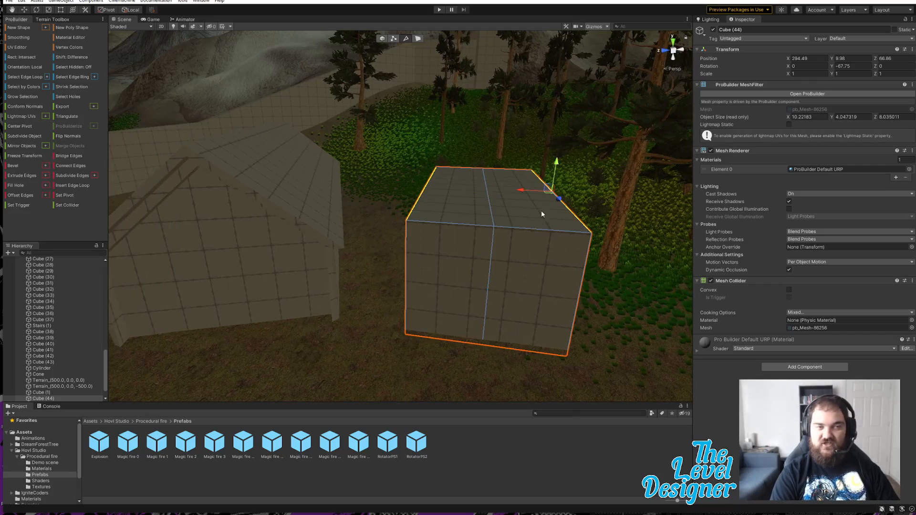
{"action": "key", "text": "d"}
{"action": "right_click_drag", "start_coordinate": [541, 210], "coordinate": [521, 186]}
{"action": "left_click_drag", "start_coordinate": [535, 168], "coordinate": [545, 213]}
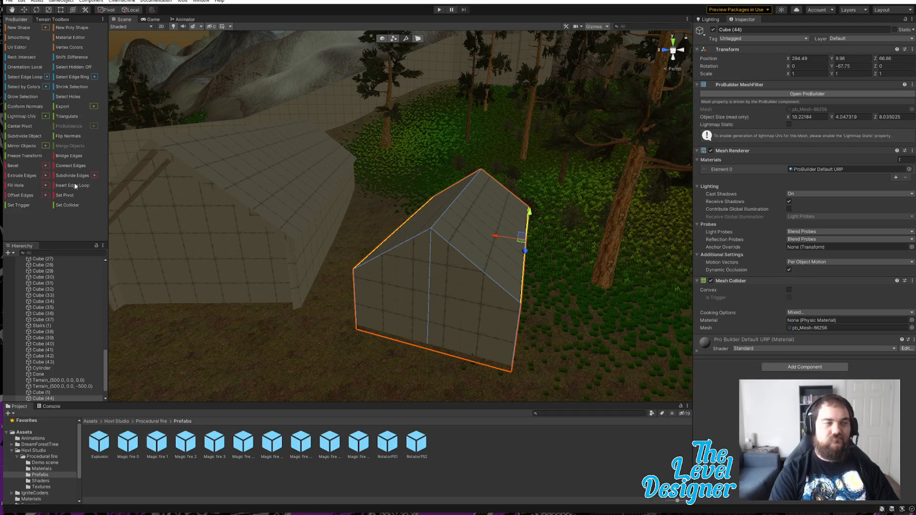
- Extrude both sloping roof faces of Cube (44) and lower them slightly to create overhanging eaves
{"action": "left_click", "coordinate": [418, 40]}
{"action": "left_click", "coordinate": [489, 196]}
{"action": "left_click", "coordinate": [429, 204], "text": "shift"}
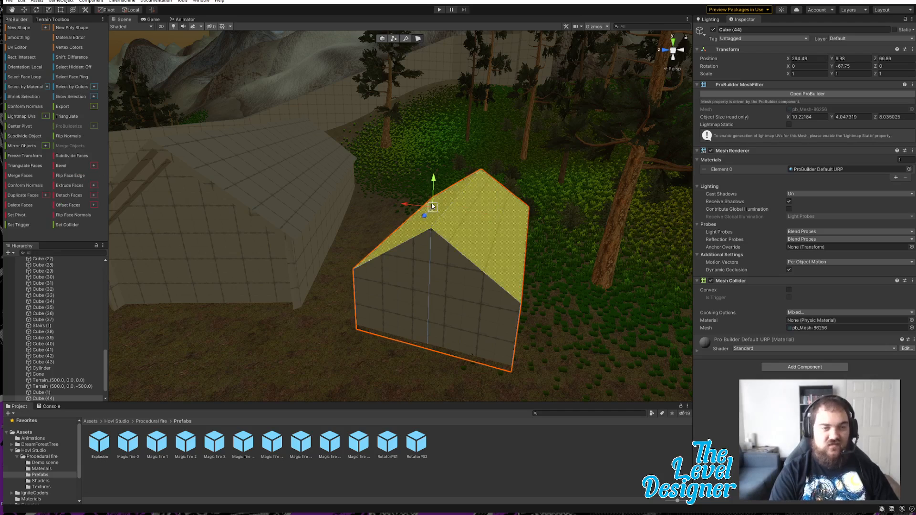
{"action": "left_click", "coordinate": [76, 187]}
{"action": "left_click_drag", "start_coordinate": [430, 163], "coordinate": [435, 176]}
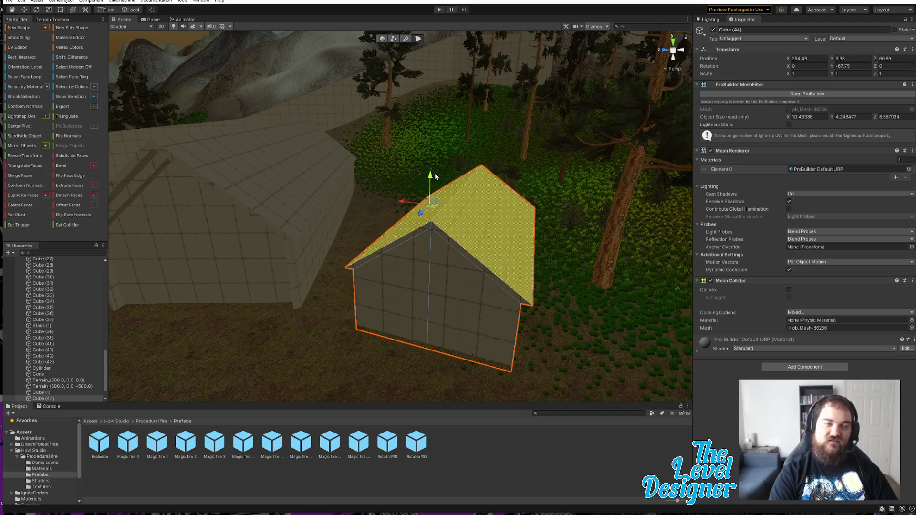
- Merge the two front gable faces of Cube (44) into a single face
{"action": "left_click", "coordinate": [445, 258]}
{"action": "left_click", "coordinate": [414, 259], "text": "shift"}
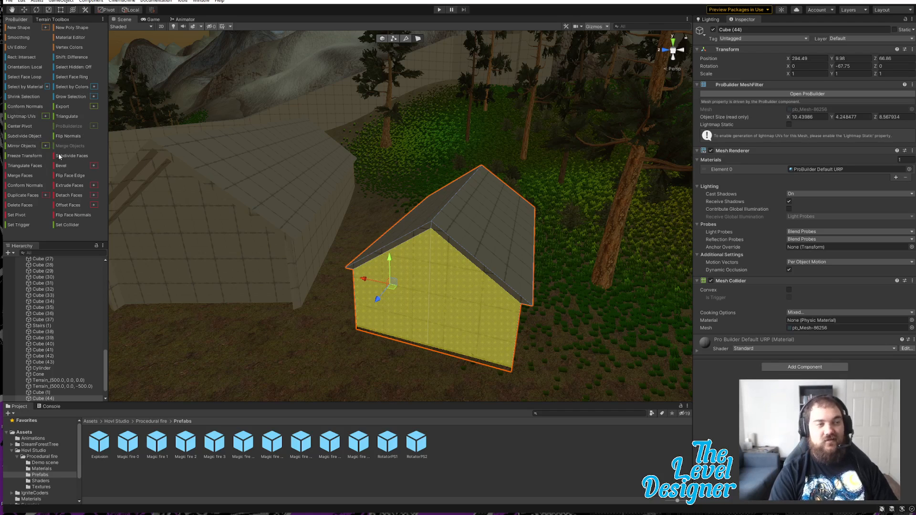
{"action": "left_click", "coordinate": [19, 175]}
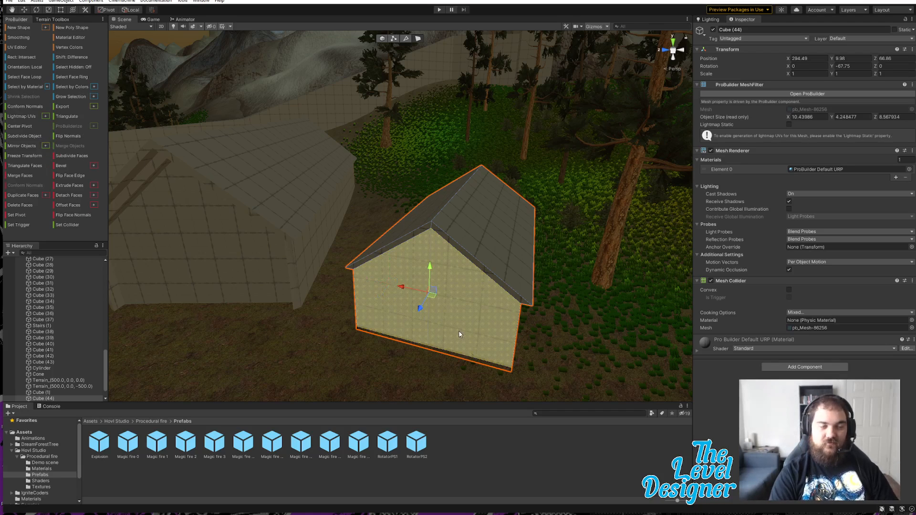
- Extrude the merged gable face of Cube (44), scale it down to leave a frame, and extrude it inward to recess the wall
{"action": "left_click", "coordinate": [75, 185]}
{"action": "left_click_drag", "start_coordinate": [420, 318], "coordinate": [434, 318]}
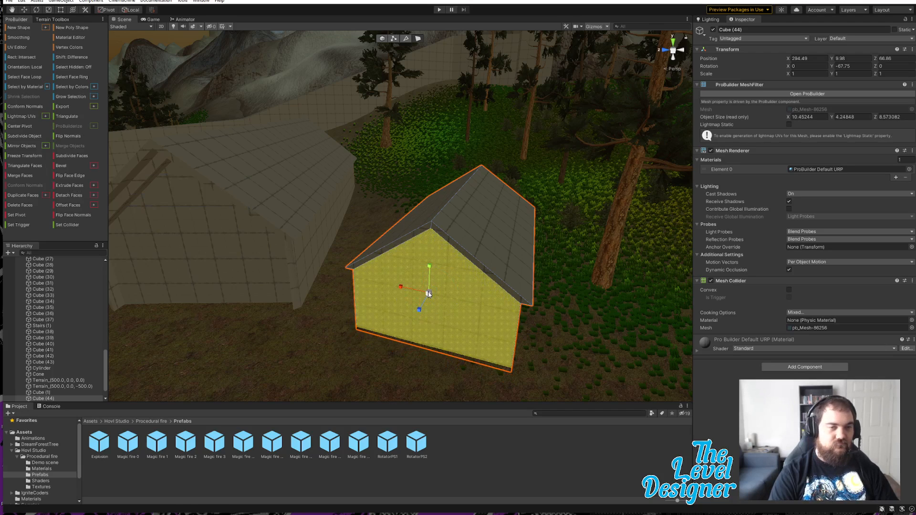
{"action": "left_click_drag", "start_coordinate": [427, 294], "coordinate": [429, 268]}
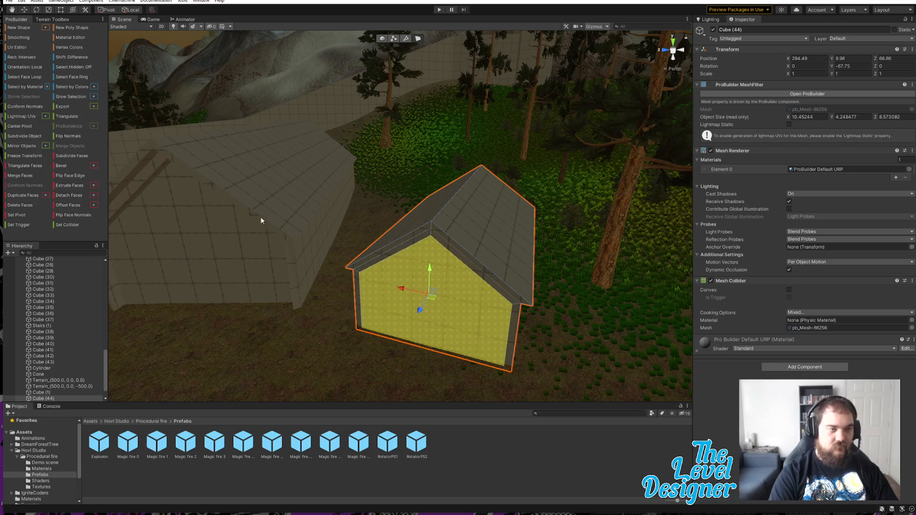
{"action": "left_click", "coordinate": [73, 183]}
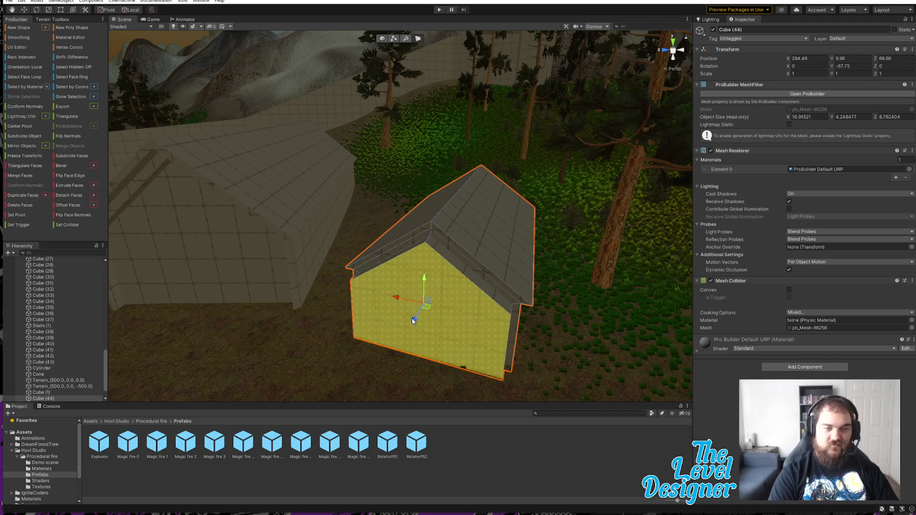
{"action": "left_click_drag", "start_coordinate": [415, 319], "coordinate": [429, 310]}
- Insert an edge loop lengthwise through the middle of Cube (47) and lower its two long top side edges to form a gabled roof
{"action": "right_click_drag", "start_coordinate": [462, 290], "coordinate": [308, 270]}
{"action": "left_click", "coordinate": [364, 337]}
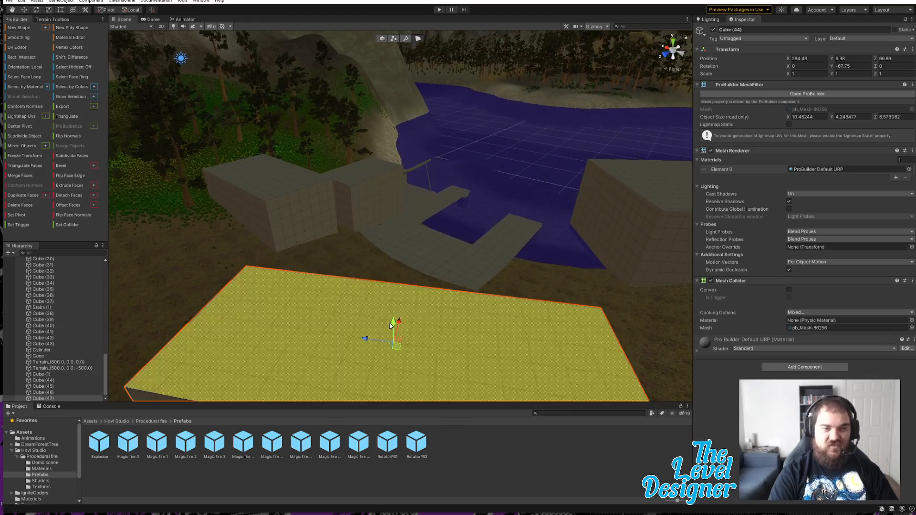
{"action": "right_click_drag", "start_coordinate": [364, 338], "coordinate": [267, 248]}
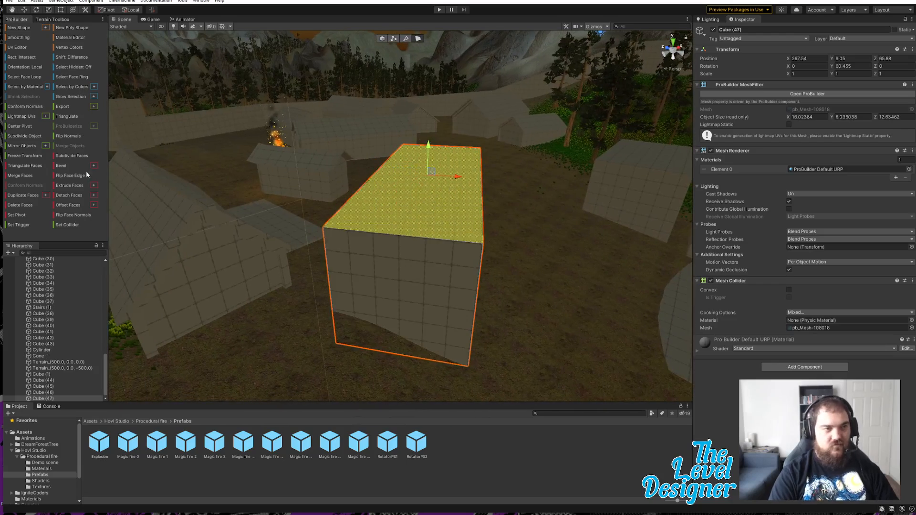
{"action": "left_click", "coordinate": [405, 38]}
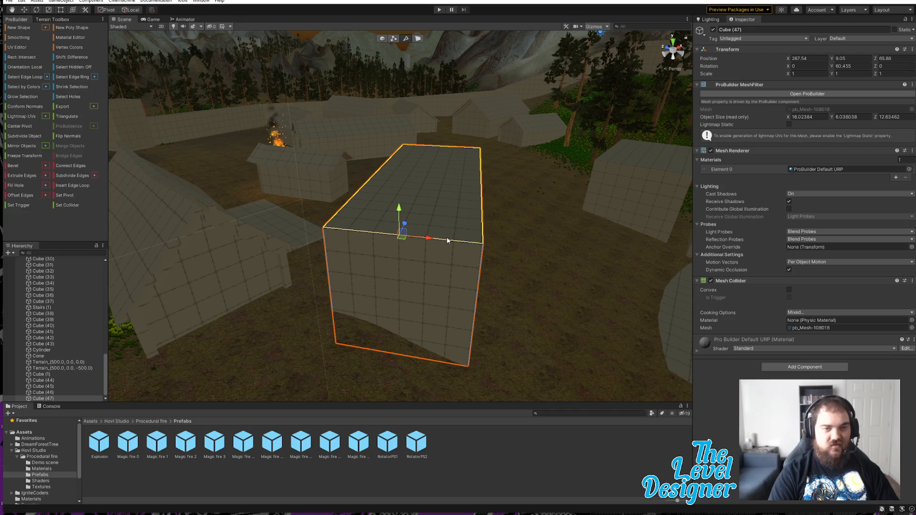
{"action": "left_click", "coordinate": [450, 239]}
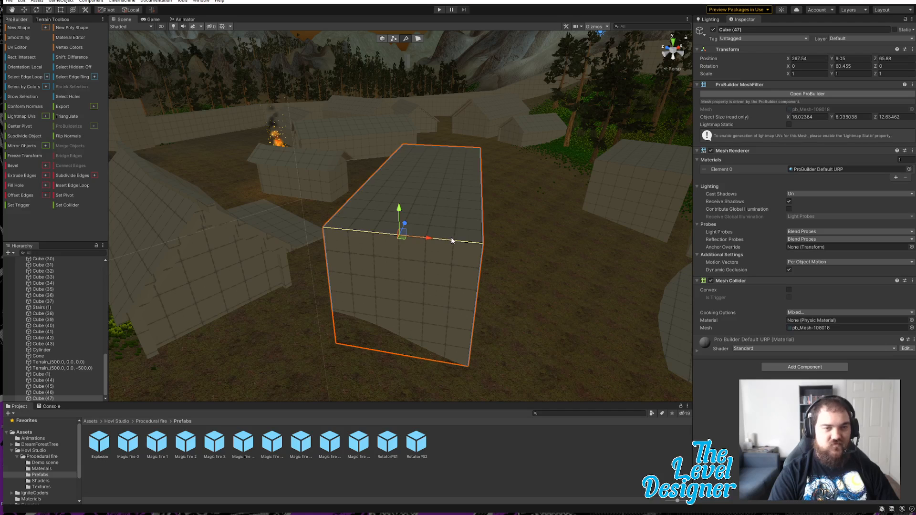
{"action": "left_click", "coordinate": [71, 186]}
{"action": "left_click", "coordinate": [481, 163]}
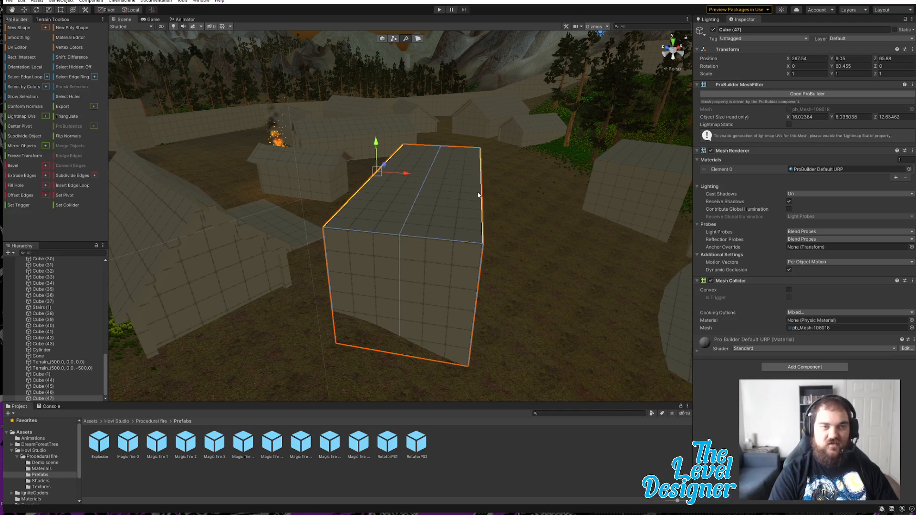
{"action": "left_click_drag", "start_coordinate": [484, 156], "coordinate": [484, 187]}
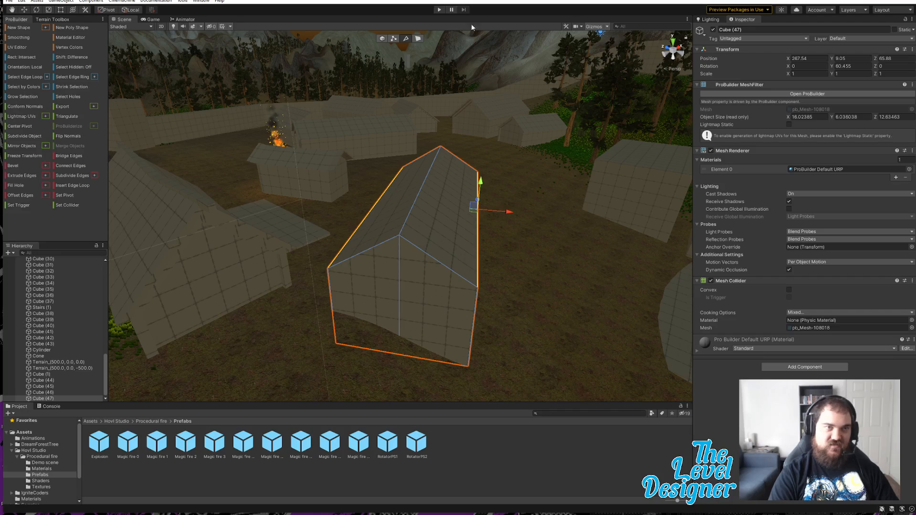
- Extrude both sloping roof faces of Cube (47) and lower them slightly so the roof overhangs the walls
{"action": "left_click", "coordinate": [418, 39]}
{"action": "left_click", "coordinate": [451, 205]}
{"action": "left_click", "coordinate": [393, 207], "text": "shift"}
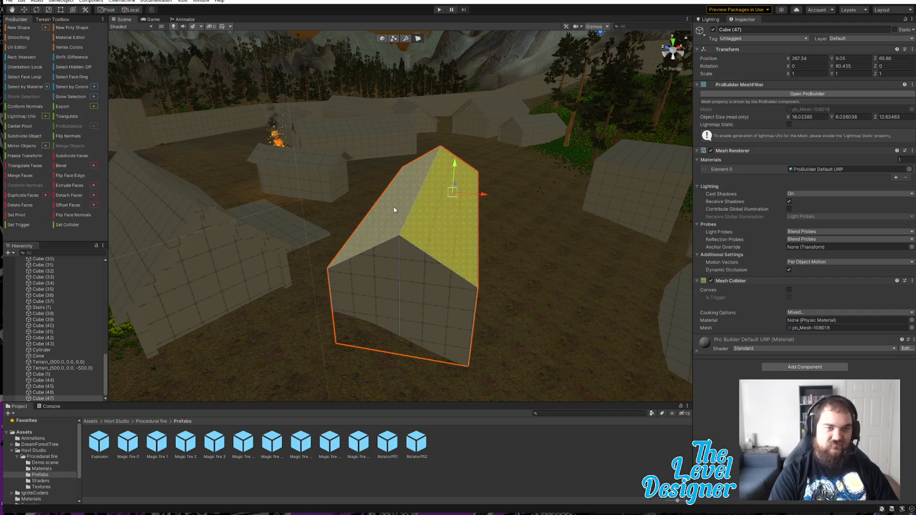
{"action": "left_click", "coordinate": [69, 185]}
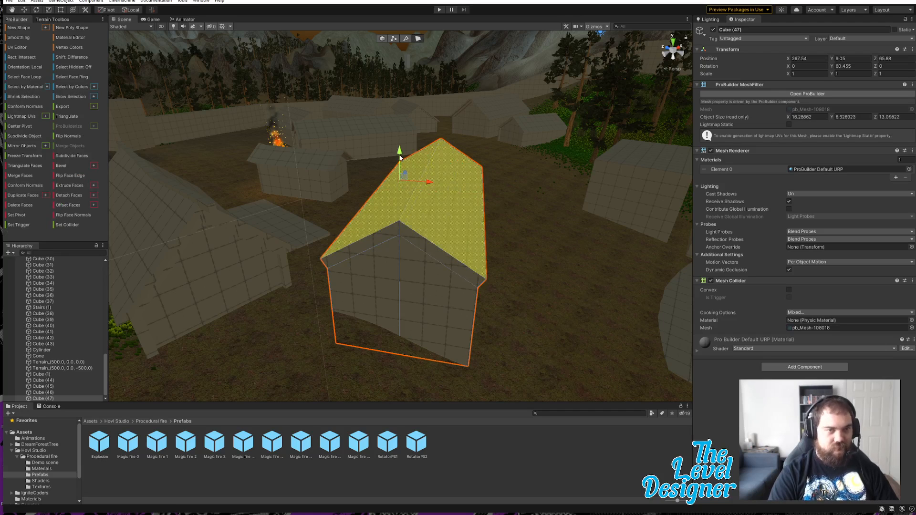
{"action": "left_click_drag", "start_coordinate": [400, 157], "coordinate": [399, 159]}
- Extrude the two small upper corner faces on the long side wall of Cube (46) outward into protruding beams
{"action": "right_click_drag", "start_coordinate": [399, 158], "coordinate": [402, 218]}
{"action": "left_click", "coordinate": [484, 175]}
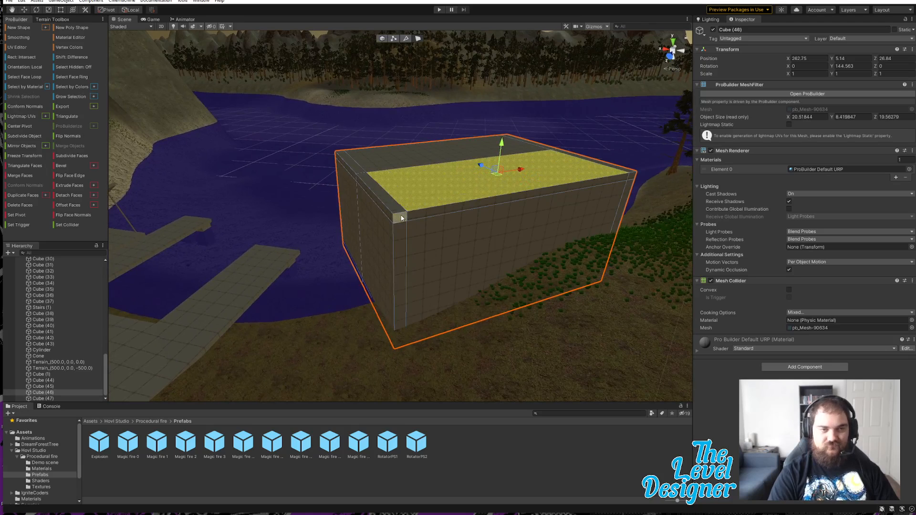
{"action": "left_click", "coordinate": [399, 217]}
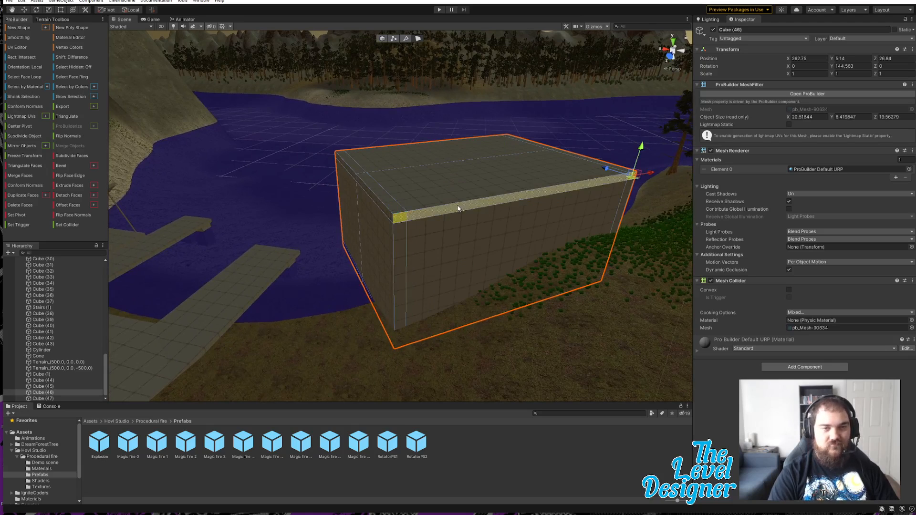
{"action": "left_click_drag", "start_coordinate": [457, 209], "coordinate": [514, 205], "text": "alt"}
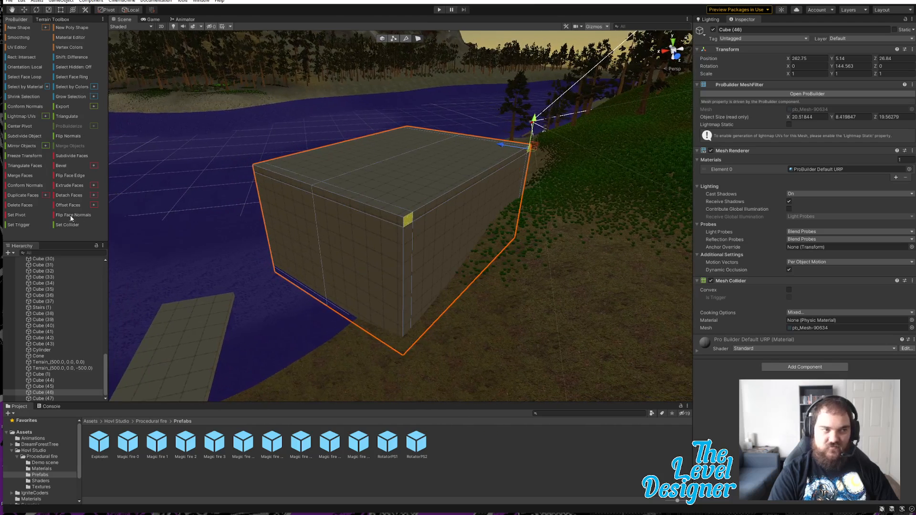
{"action": "left_click", "coordinate": [73, 185]}
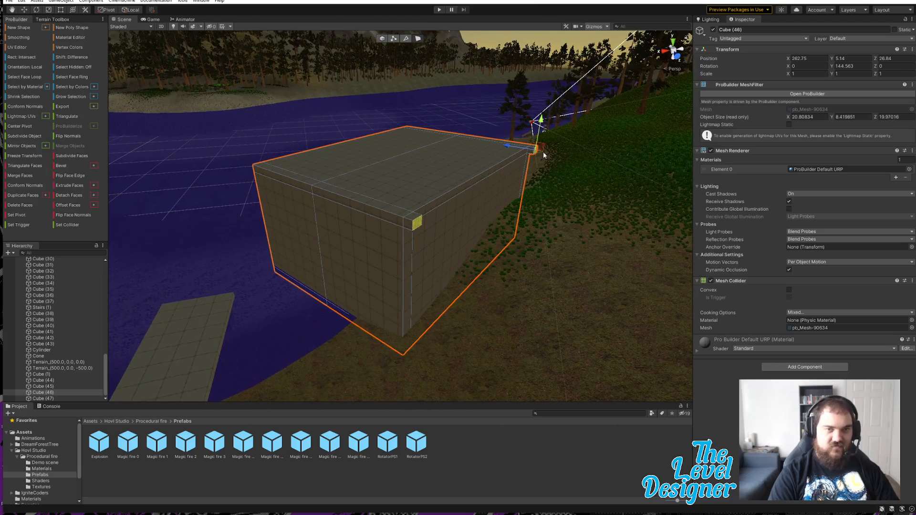
{"action": "left_click_drag", "start_coordinate": [519, 151], "coordinate": [522, 151]}
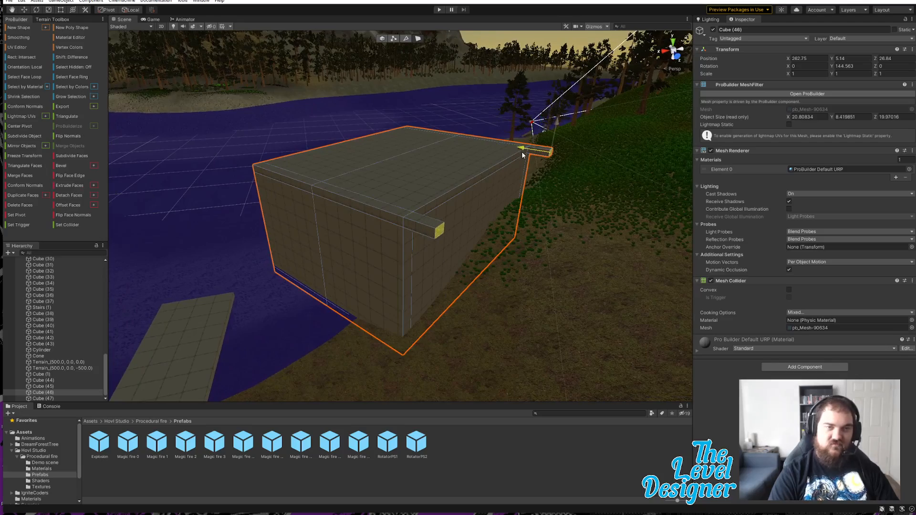
- Extrude the undersides of both protruding beam ends on Cube (46) down to the ground as support posts
{"action": "left_click_drag", "start_coordinate": [516, 199], "coordinate": [522, 171], "text": "alt"}
{"action": "right_click_drag", "start_coordinate": [521, 171], "coordinate": [516, 148]}
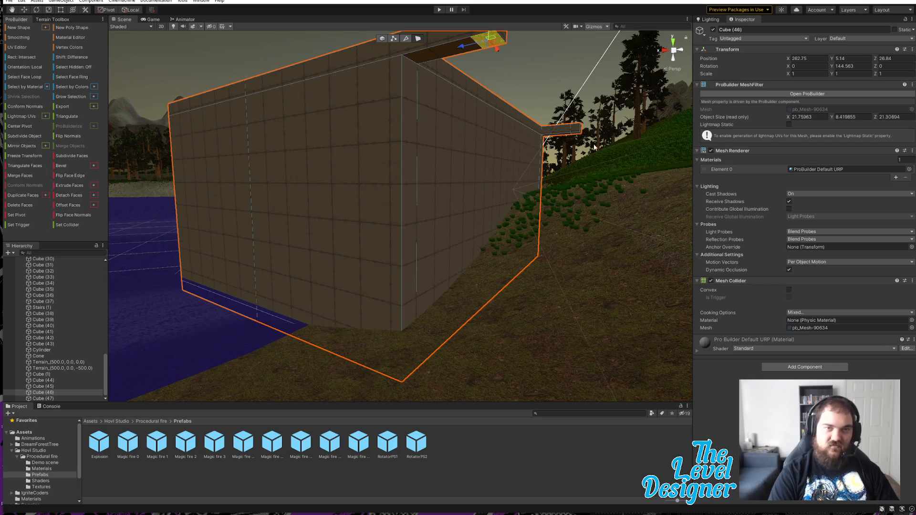
{"action": "right_click_drag", "start_coordinate": [593, 147], "coordinate": [560, 140]}
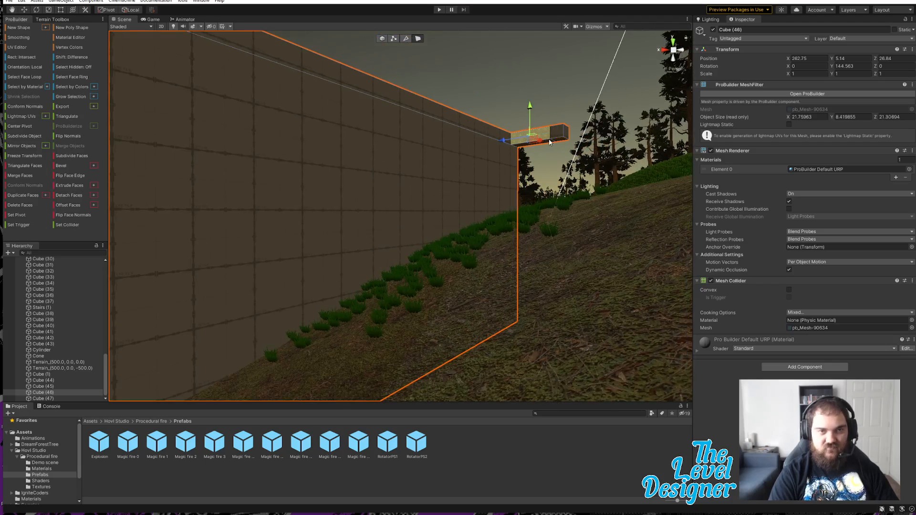
{"action": "mouse_move", "coordinate": [560, 151]}
{"action": "right_mouse_down"}
{"action": "mouse_move", "coordinate": [574, 143]}
{"action": "mouse_move", "coordinate": [559, 138]}
{"action": "right_mouse_up"}
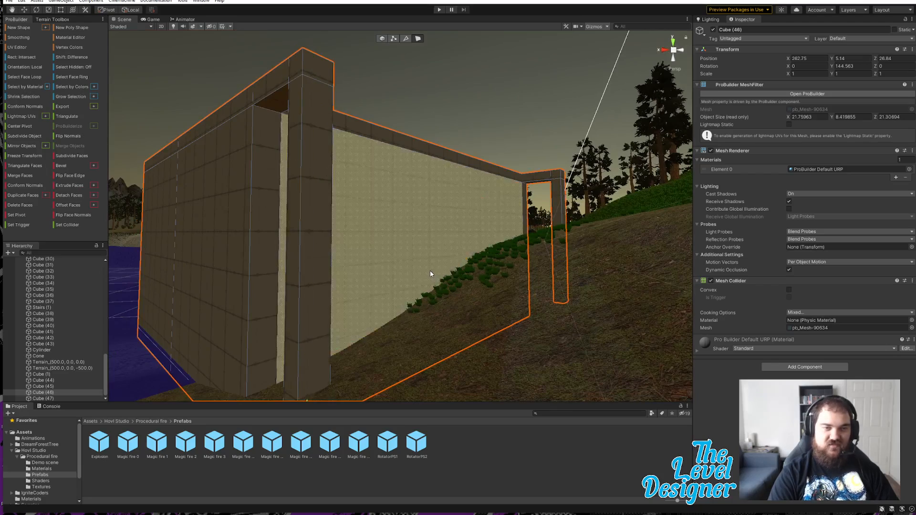
- Raise the middle top edge of Cube (46) to form the ridge of a gabled roof
{"action": "right_click_drag", "start_coordinate": [431, 270], "coordinate": [492, 239]}
{"action": "left_click", "coordinate": [404, 248]}
{"action": "left_click", "coordinate": [406, 39]}
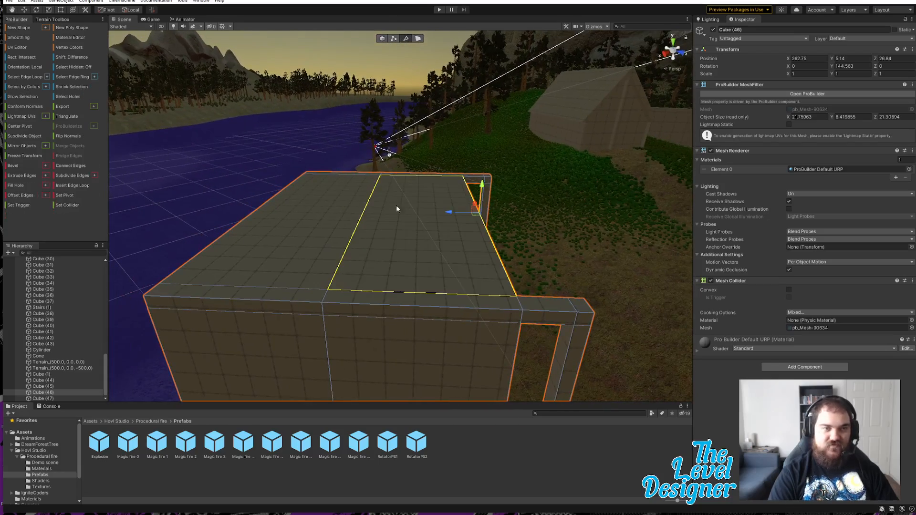
{"action": "left_click", "coordinate": [362, 222]}
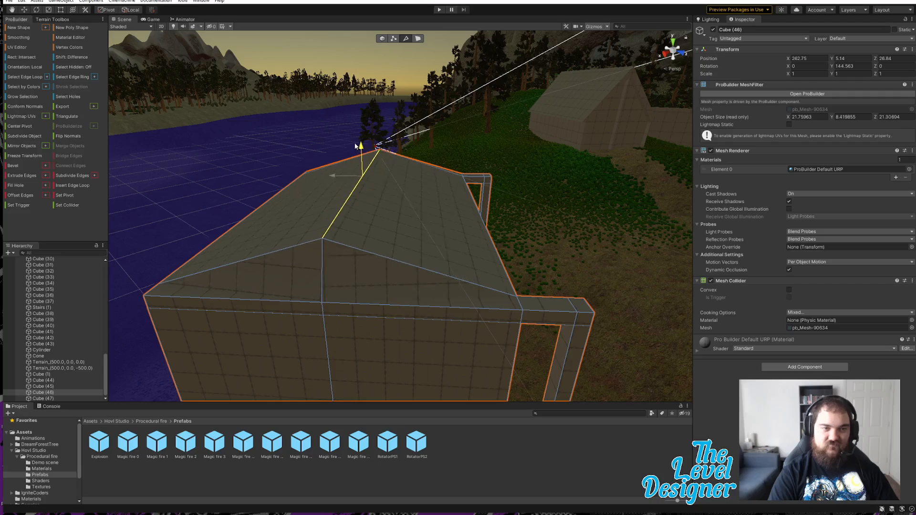
- Insert an edge loop lengthwise down the middle of Cube (45), starting from its front top edge
{"action": "right_click_drag", "start_coordinate": [357, 179], "coordinate": [376, 249]}
{"action": "left_click", "coordinate": [376, 249]}
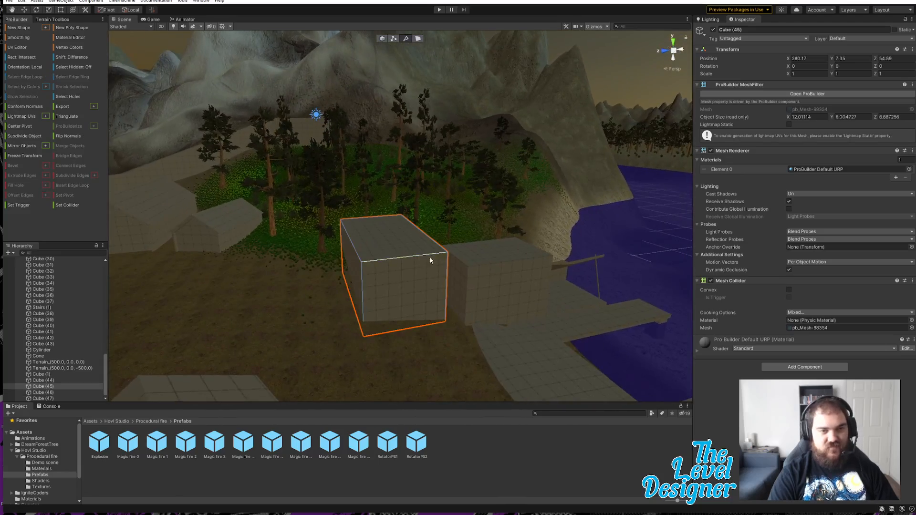
{"action": "scroll", "coordinate": [429, 257], "scroll_direction": "up", "scroll_amount": 5}
{"action": "left_click", "coordinate": [397, 246]}
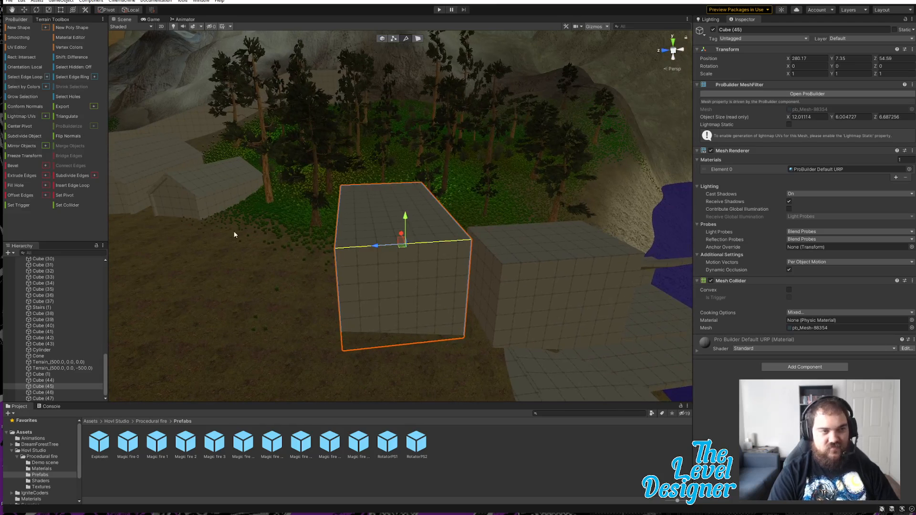
{"action": "left_click", "coordinate": [70, 185]}
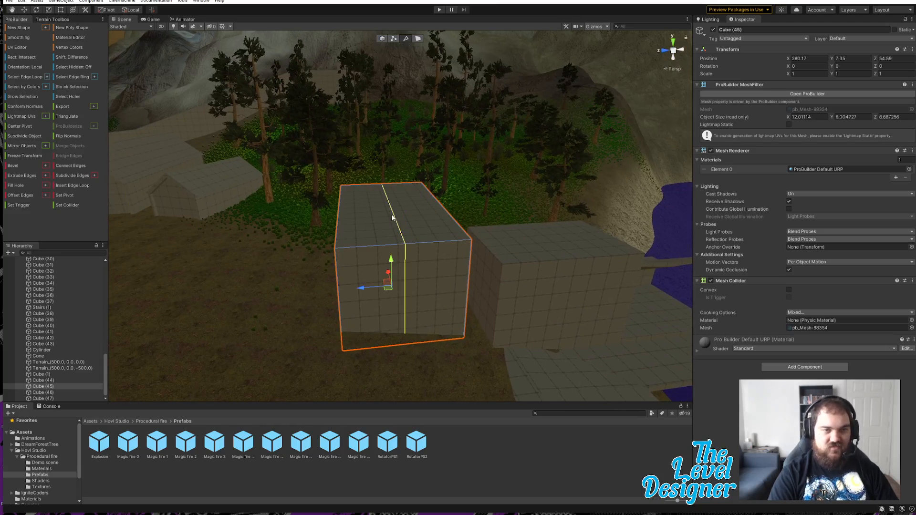
- Lower both long outer top edges of Cube (45) to form a gable and extrude its two roof faces outward
{"action": "left_click", "coordinate": [344, 224]}
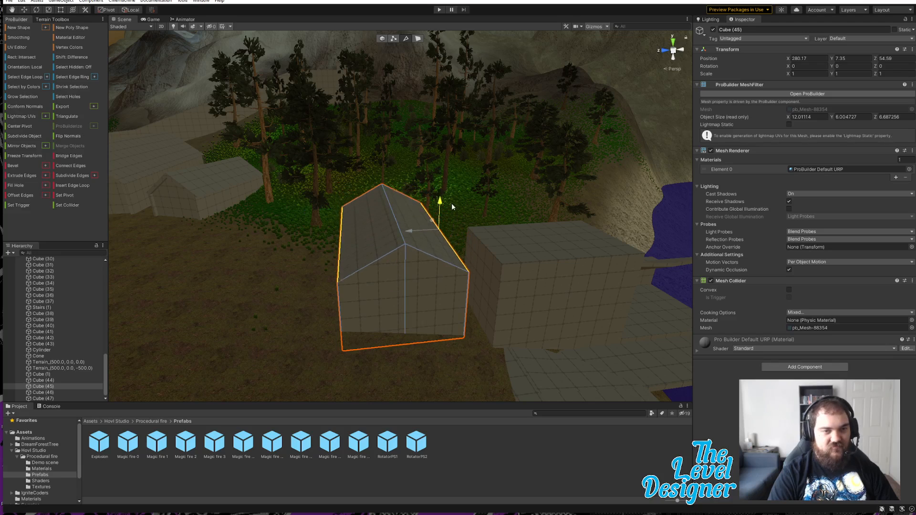
{"action": "left_click_drag", "start_coordinate": [451, 203], "coordinate": [451, 205]}
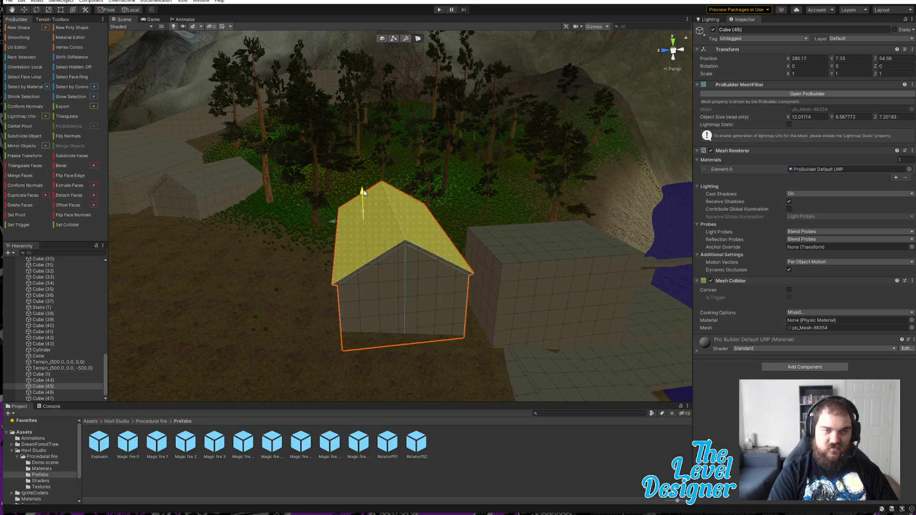
- Insert an edge loop lengthwise through the middle of Cube (38) and lower its two outer top edges into a gabled roof
{"action": "left_click", "coordinate": [553, 265]}
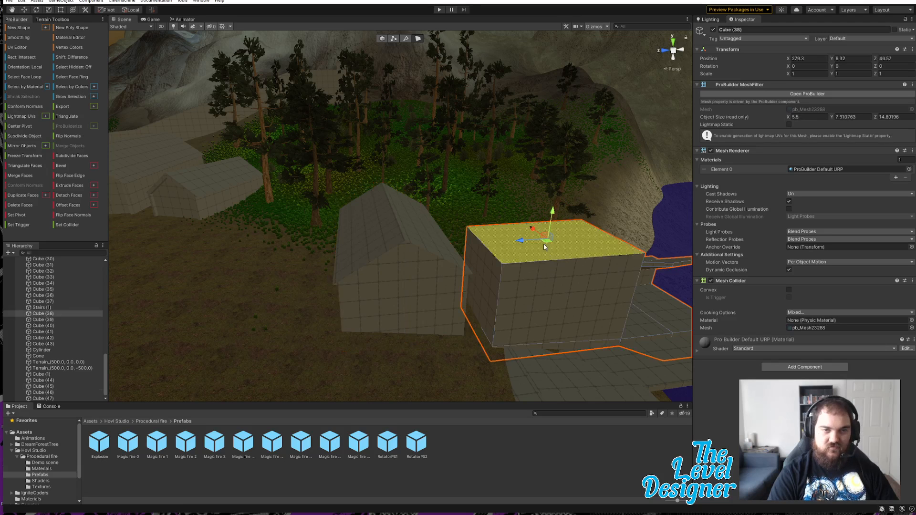
{"action": "left_click_drag", "start_coordinate": [553, 265], "coordinate": [360, 259], "text": "alt"}
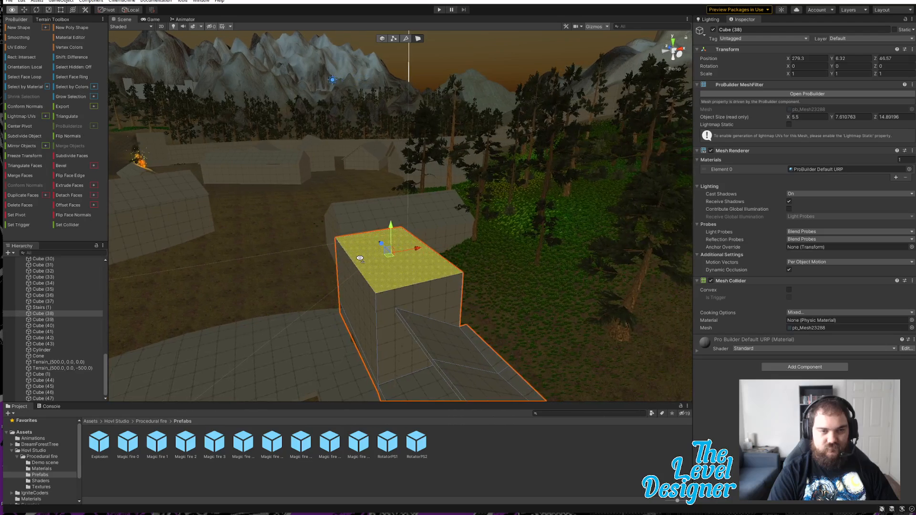
{"action": "key", "text": "f"}
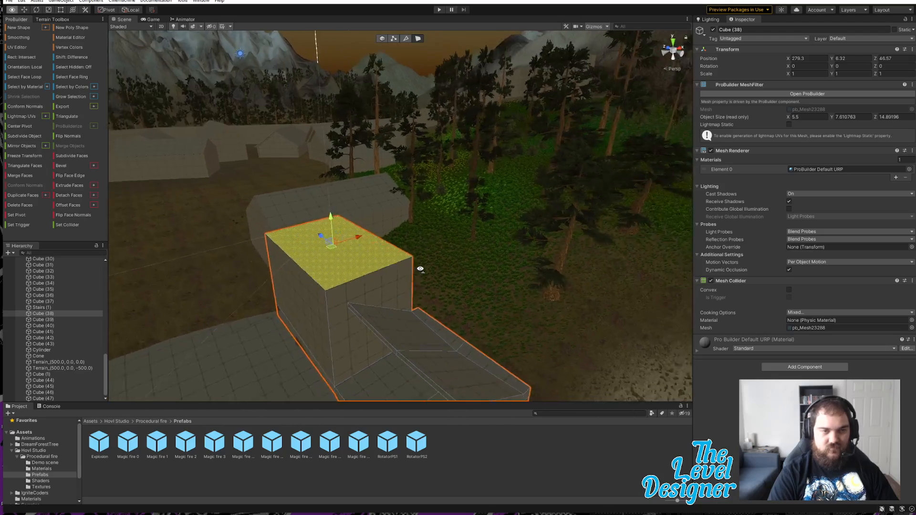
{"action": "left_click", "coordinate": [406, 39]}
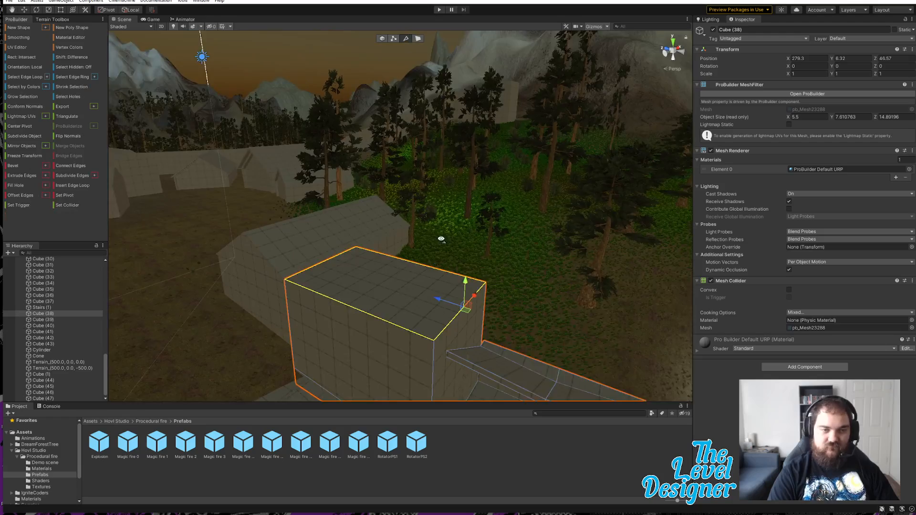
{"action": "left_click_drag", "start_coordinate": [439, 235], "coordinate": [485, 259], "text": "alt"}
{"action": "left_click", "coordinate": [433, 294]}
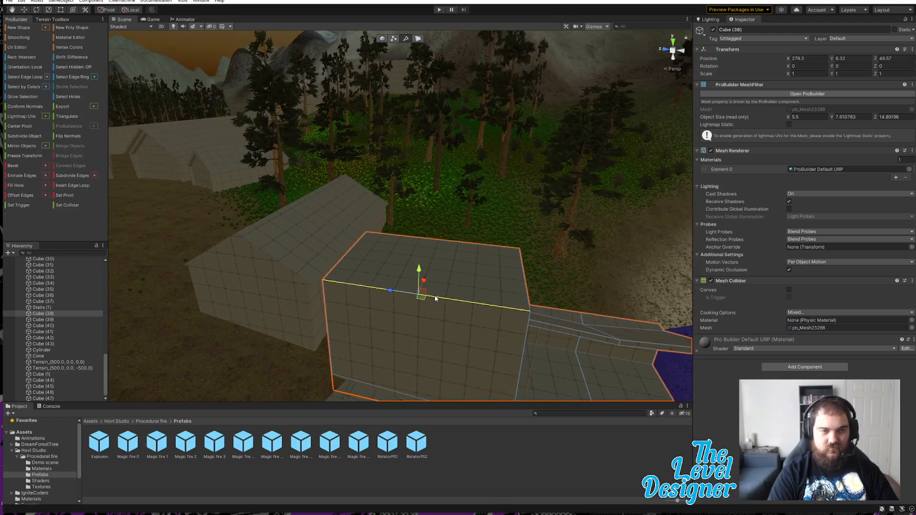
{"action": "left_click_drag", "start_coordinate": [454, 217], "coordinate": [405, 256], "text": "alt"}
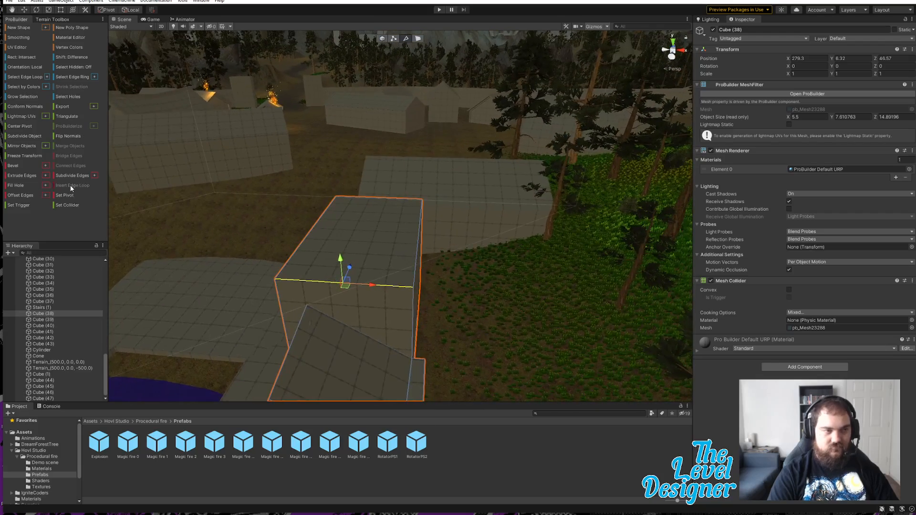
{"action": "left_click", "coordinate": [411, 241]}
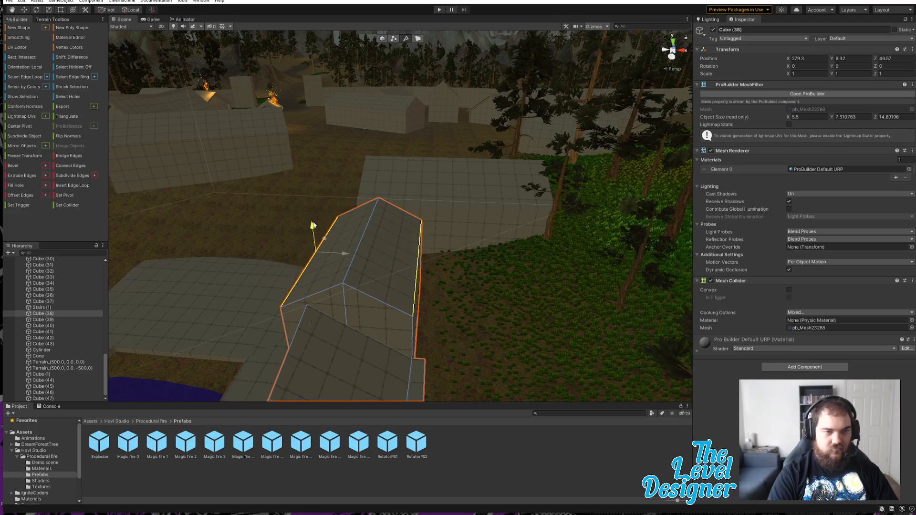
- Extrude both sloping roof faces of Cube (38) outward to give the roof thickness and an overhang
{"action": "left_click", "coordinate": [417, 40]}
{"action": "left_click", "coordinate": [404, 235]}
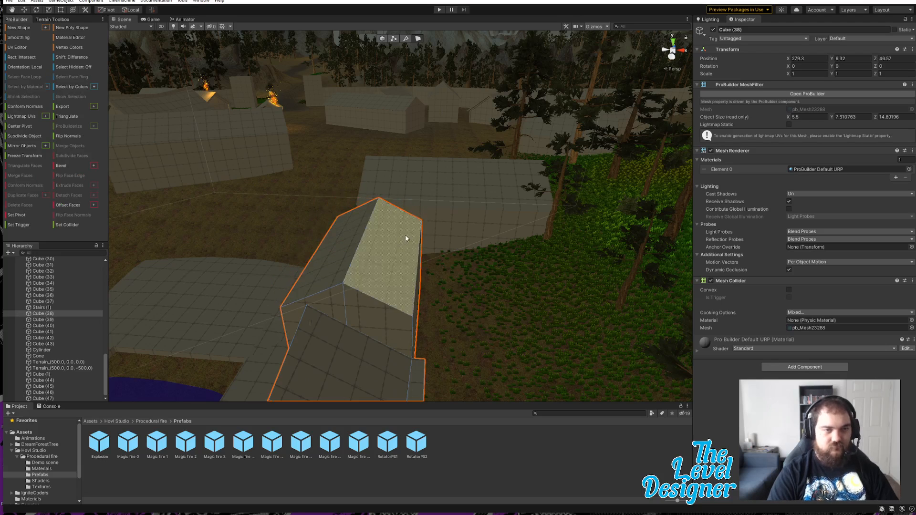
{"action": "left_click", "coordinate": [355, 245], "text": "shift"}
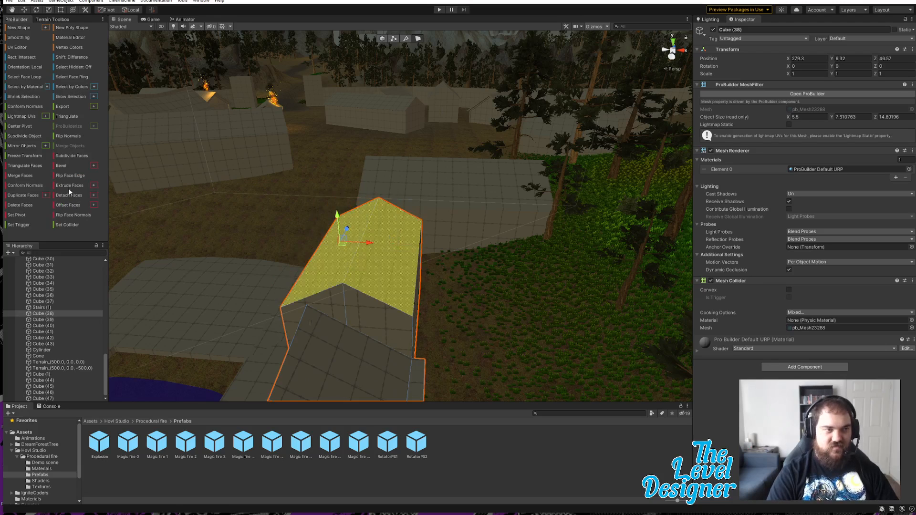
{"action": "left_click_drag", "start_coordinate": [334, 205], "coordinate": [334, 212]}
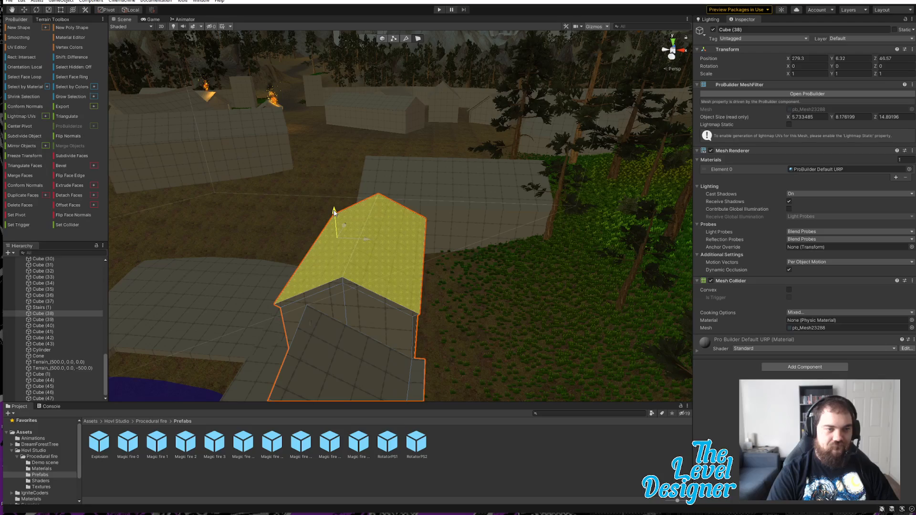
- Playtest the scene by running the character from the lakeshore towards the settlement, then return to the scene view
{"action": "right_click_drag", "start_coordinate": [407, 219], "coordinate": [547, 190]}
{"action": "left_click", "coordinate": [527, 137]}
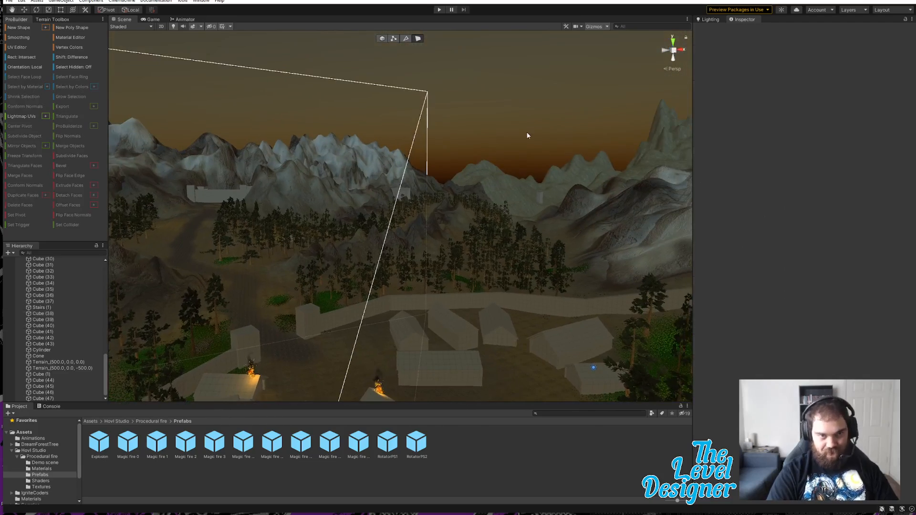
{"action": "right_click_drag", "start_coordinate": [527, 137], "coordinate": [516, 236]}
{"action": "right_click_drag", "start_coordinate": [518, 93], "coordinate": [519, 64]}
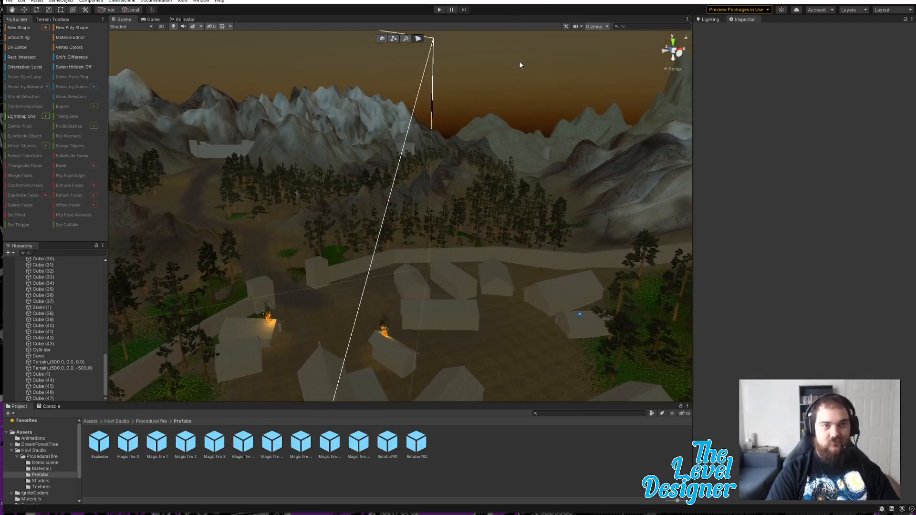
{"action": "left_click", "coordinate": [441, 11]}
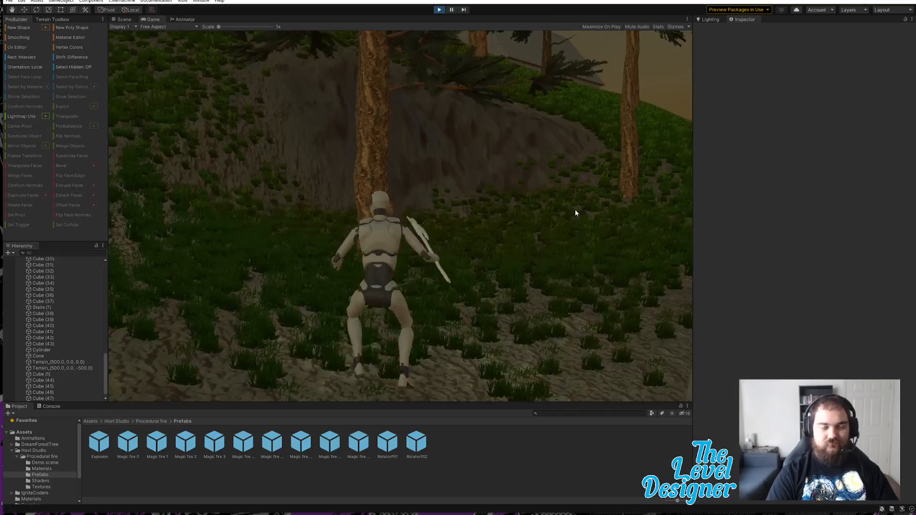
{"action": "left_click", "coordinate": [575, 209]}
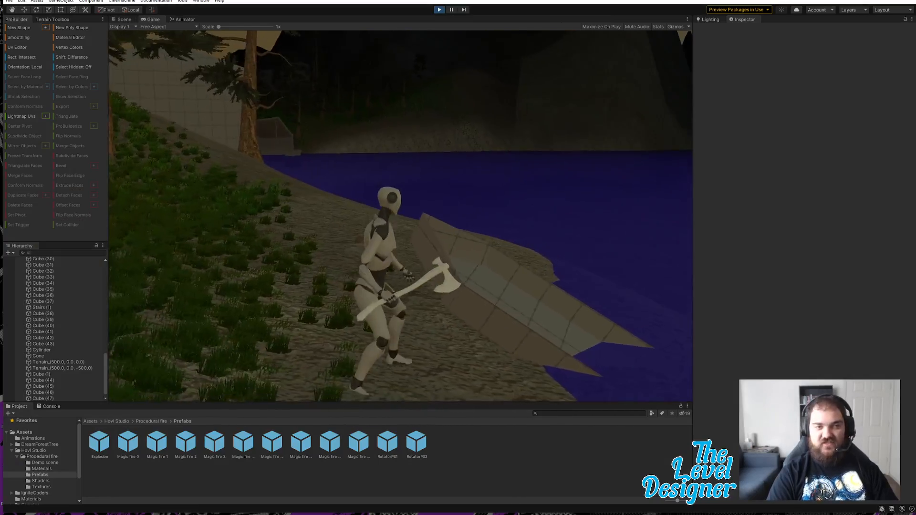
{"action": "key", "text": "w"}
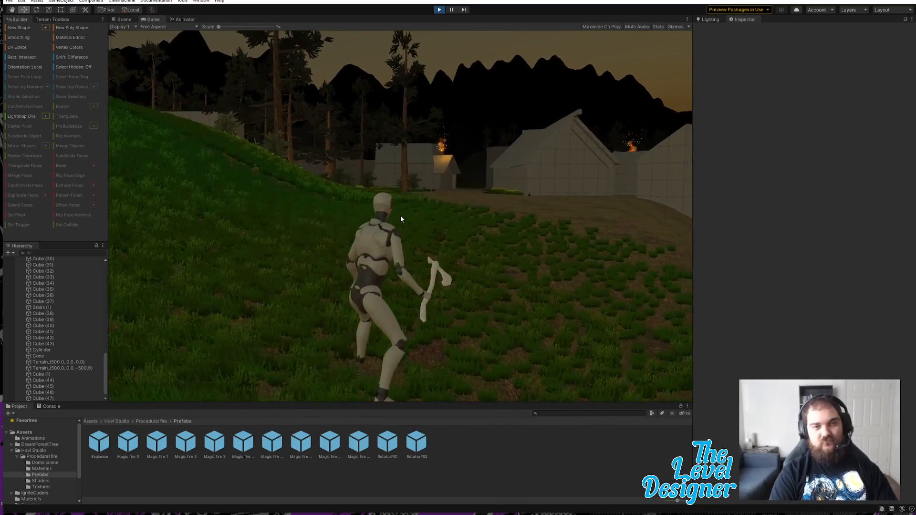
{"action": "key", "text": "ctrl+1"}
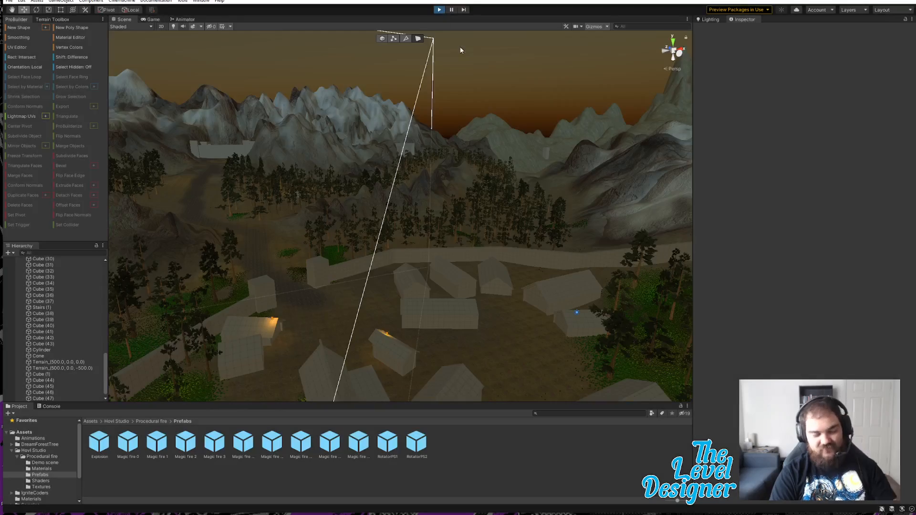
- Lower Magic fire pro orange together with its Point Light onto the roof of the small porch house
{"action": "key", "text": "w"}
{"action": "right_click_drag", "start_coordinate": [460, 240], "coordinate": [322, 288]}
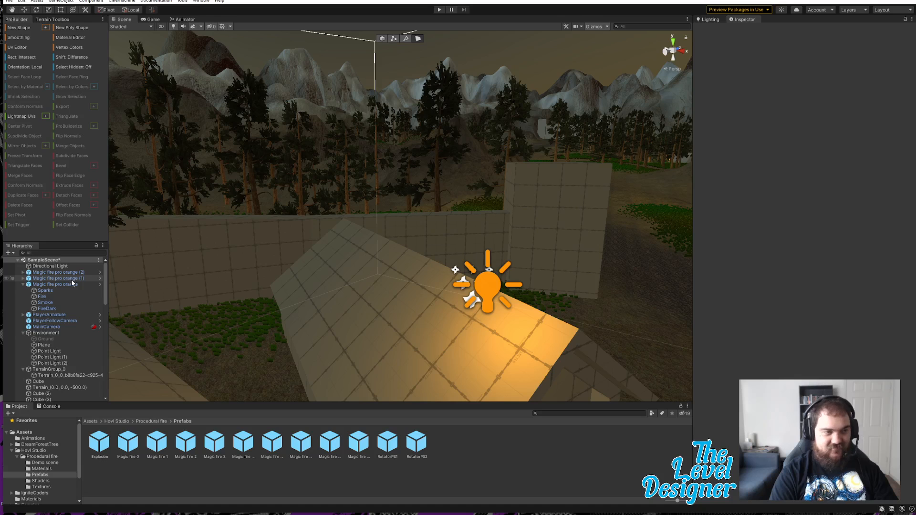
{"action": "left_click", "coordinate": [66, 273]}
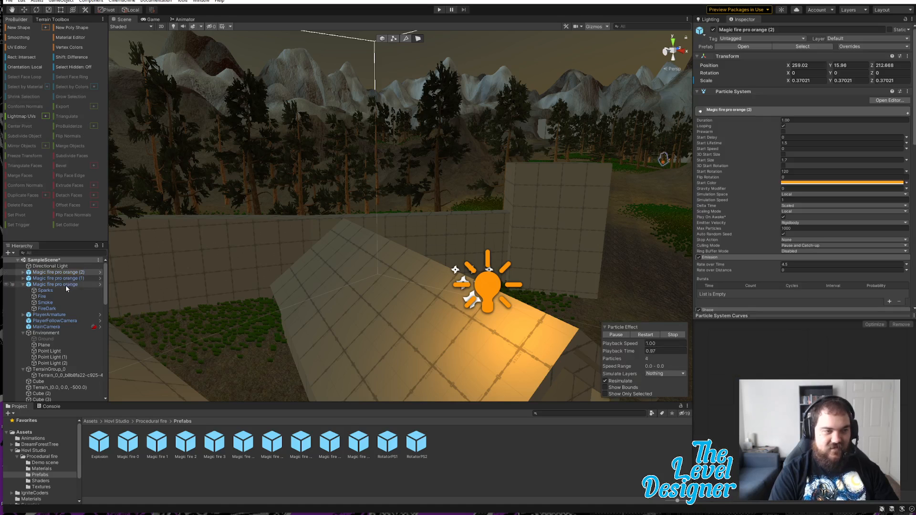
{"action": "left_click", "coordinate": [65, 285]}
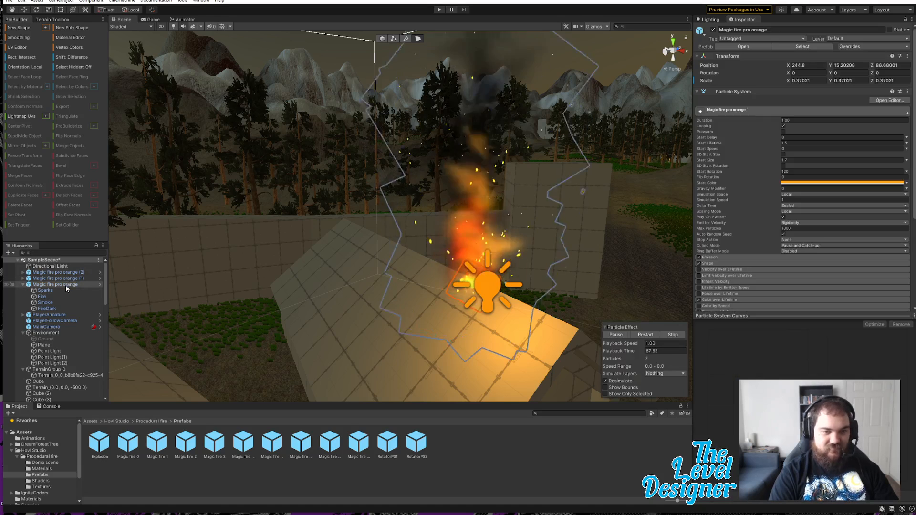
{"action": "left_click", "coordinate": [65, 351], "text": "ctrl"}
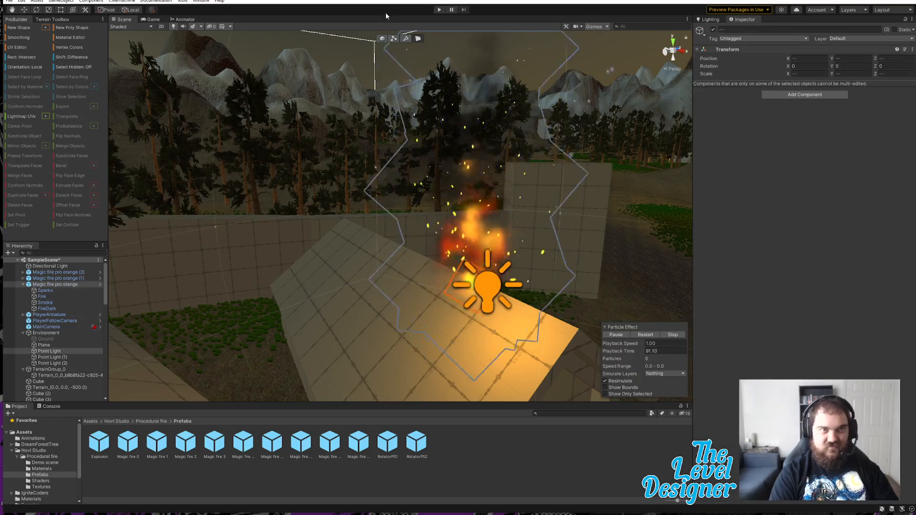
{"action": "key", "text": "w"}
{"action": "left_click_drag", "start_coordinate": [497, 268], "coordinate": [488, 344]}
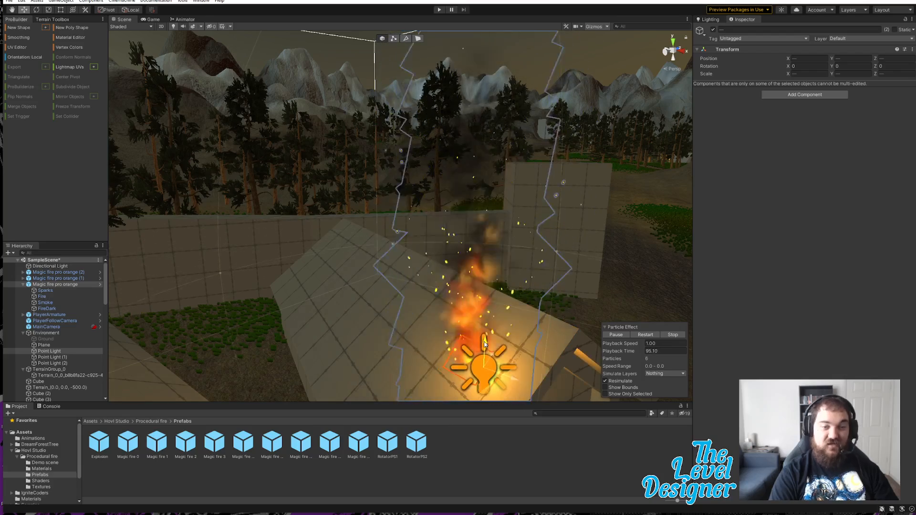
{"action": "scroll", "coordinate": [506, 326], "scroll_direction": "down", "scroll_amount": 5}
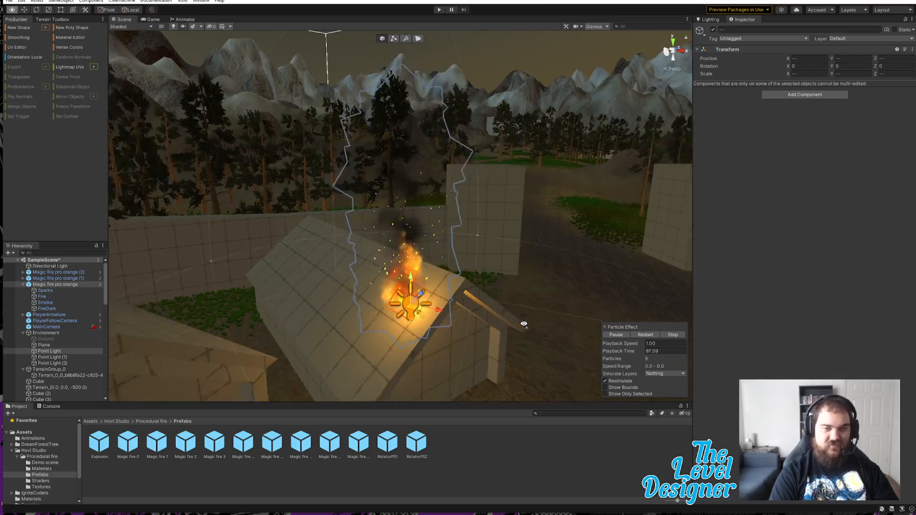
{"action": "left_click", "coordinate": [483, 57]}
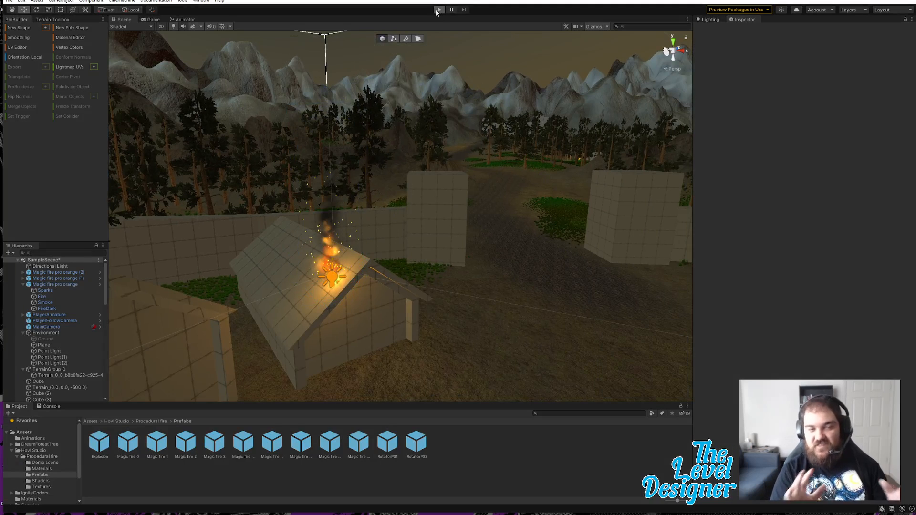
- Start a playtest and run the character past the grassy slope to the edge of the settlement
{"action": "left_click", "coordinate": [438, 10]}
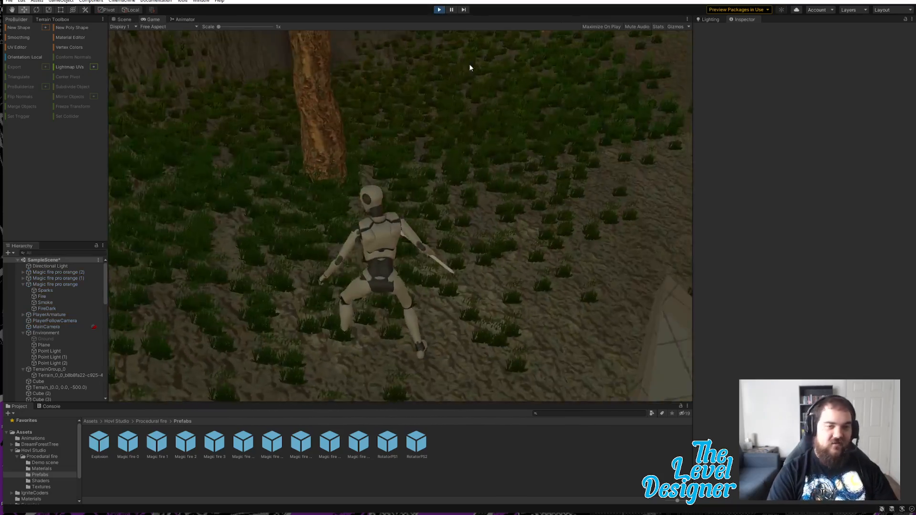
{"action": "left_click", "coordinate": [469, 65]}
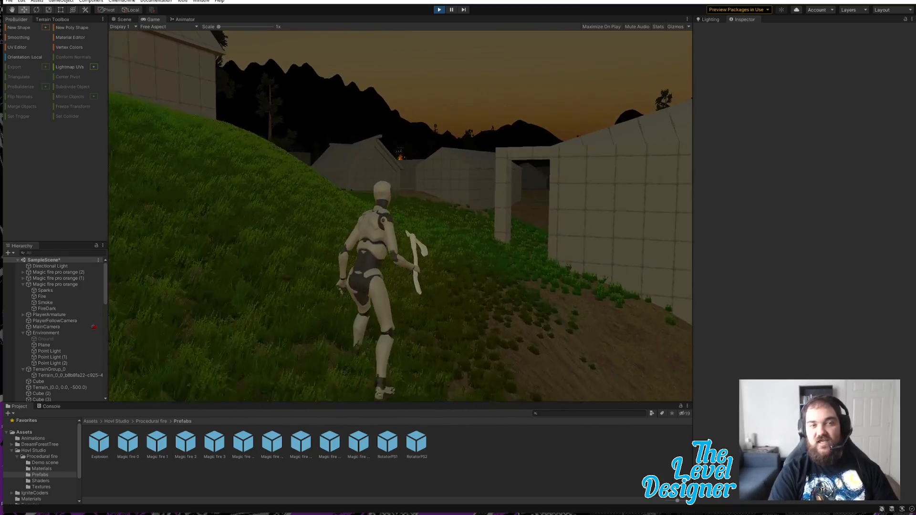
{"action": "key", "text": "w"}
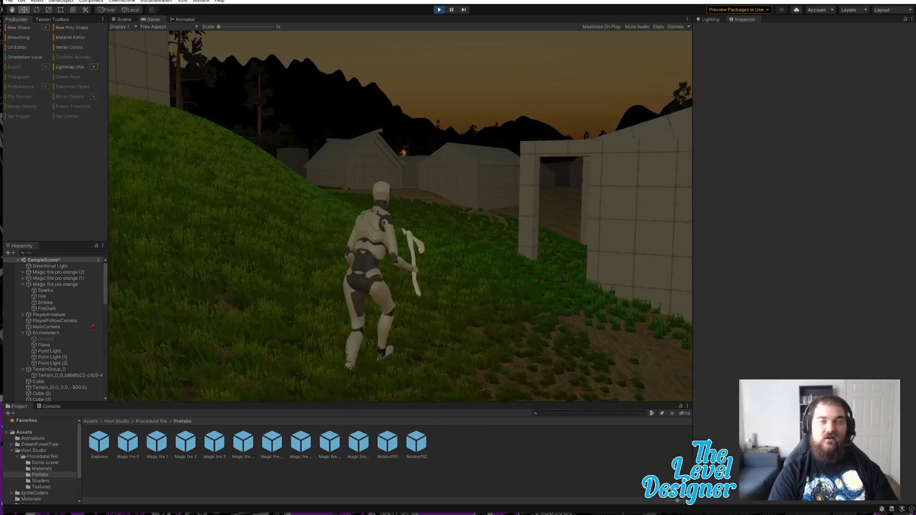
{"action": "key", "text": "d"}
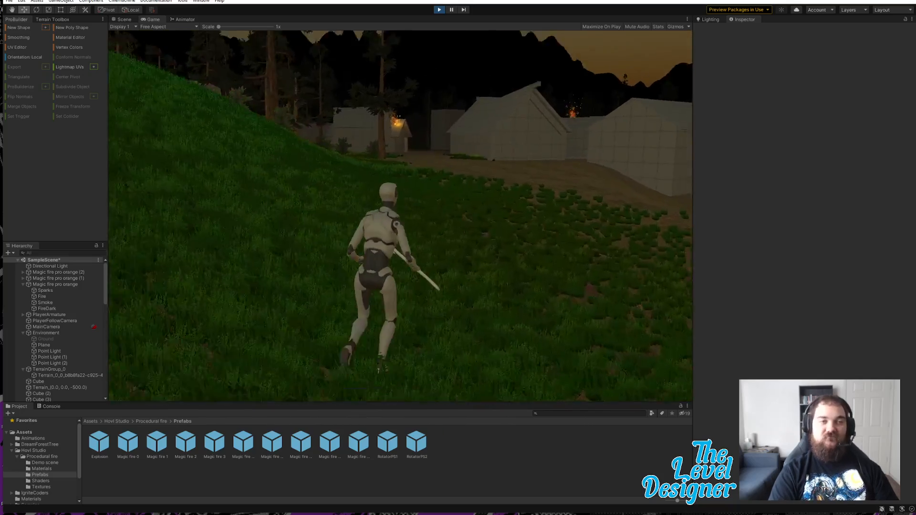
{"action": "key", "text": "w"}
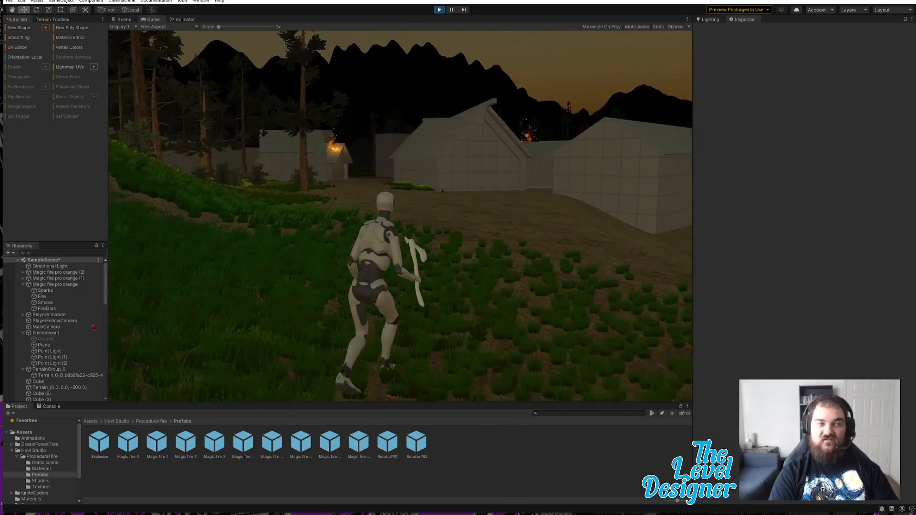
{"action": "key", "text": "w"}
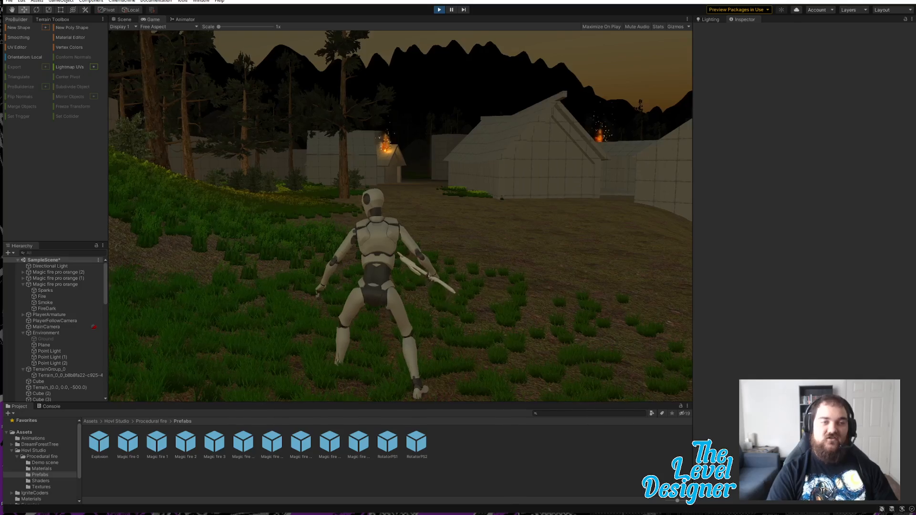
{"action": "key", "text": "w"}
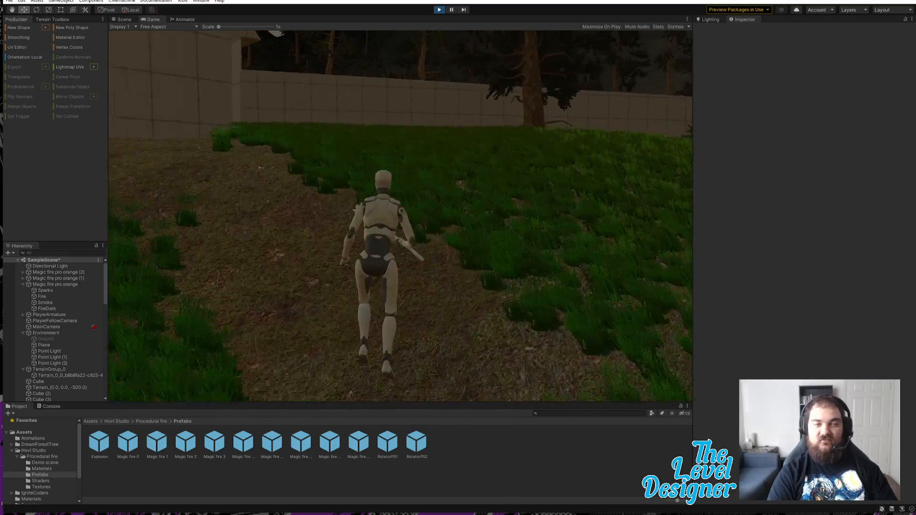
- Run the character into the settlement, checking the views of the lakeside buildings and the burning porch house
{"action": "key", "text": "w"}
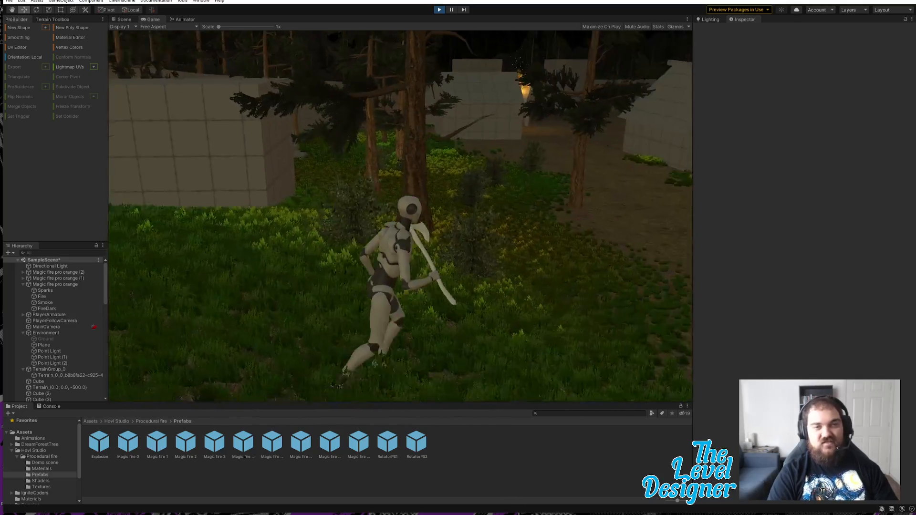
{"action": "key", "text": "w"}
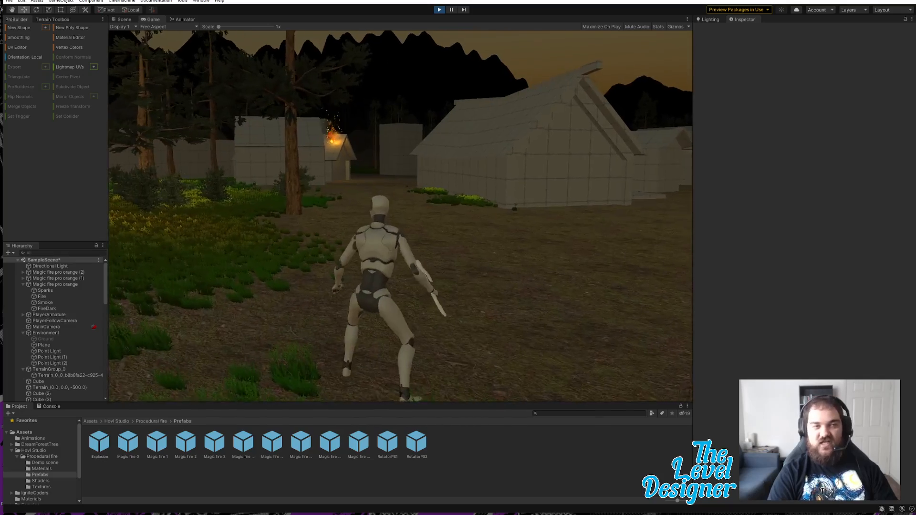
{"action": "key", "text": "w"}
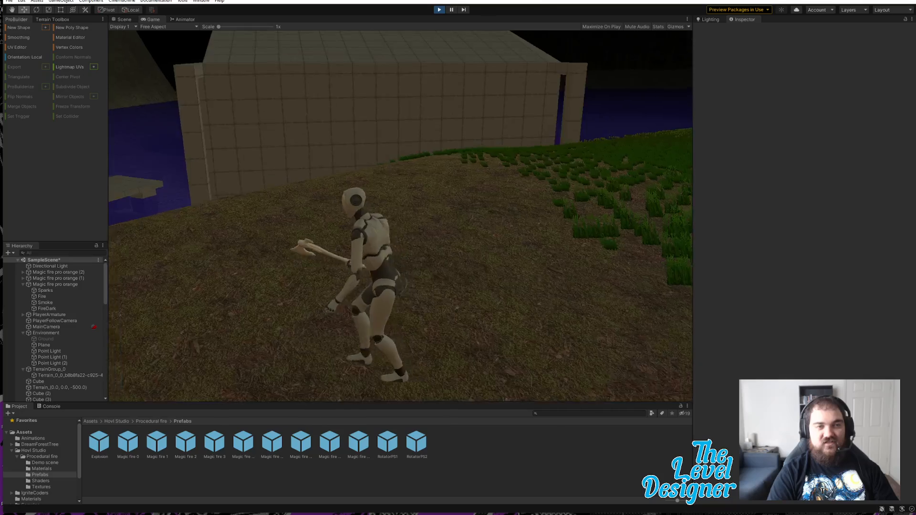
{"action": "key", "text": "w"}
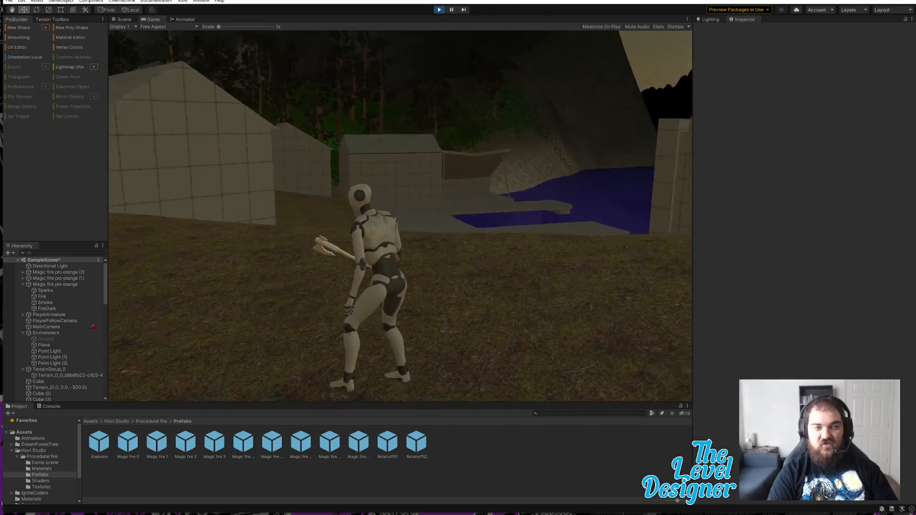
{"action": "key", "text": "w"}
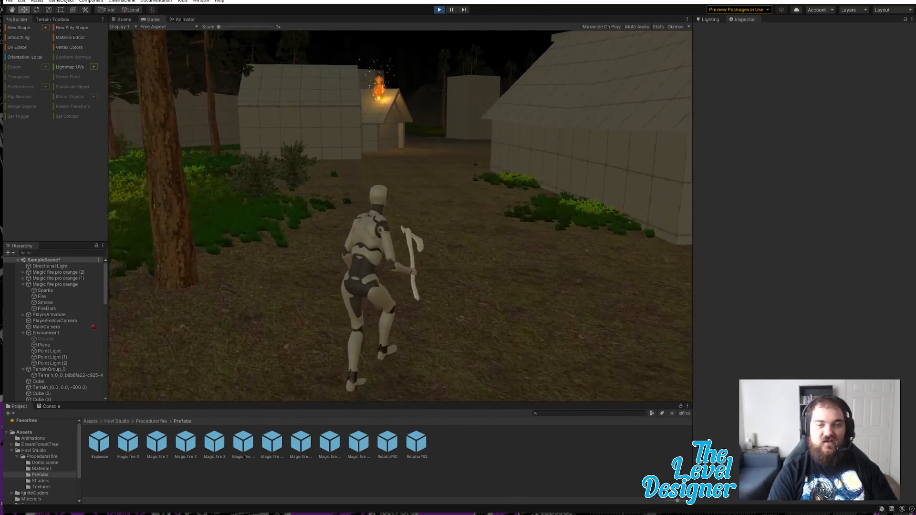
{"action": "key", "text": "w"}
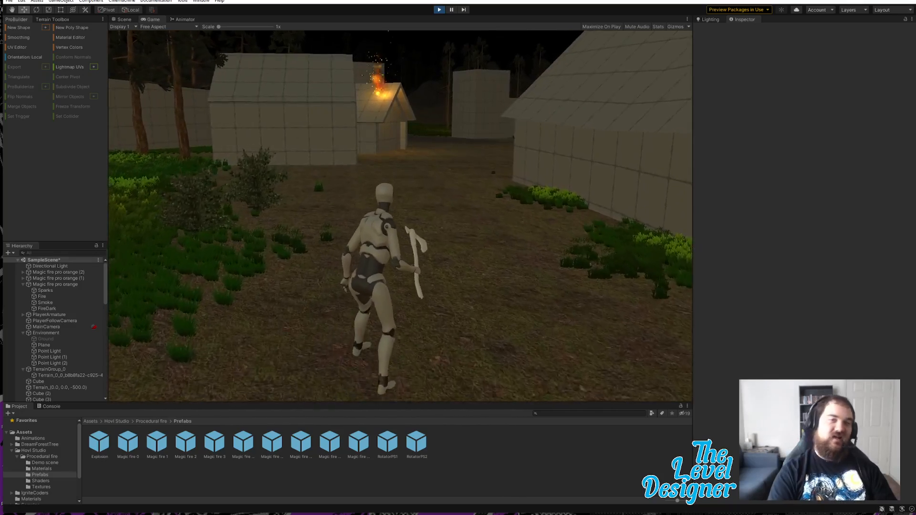
- Run the character through the trees to the canopied platform with the table beside the perimeter wall
{"action": "key", "text": "d"}
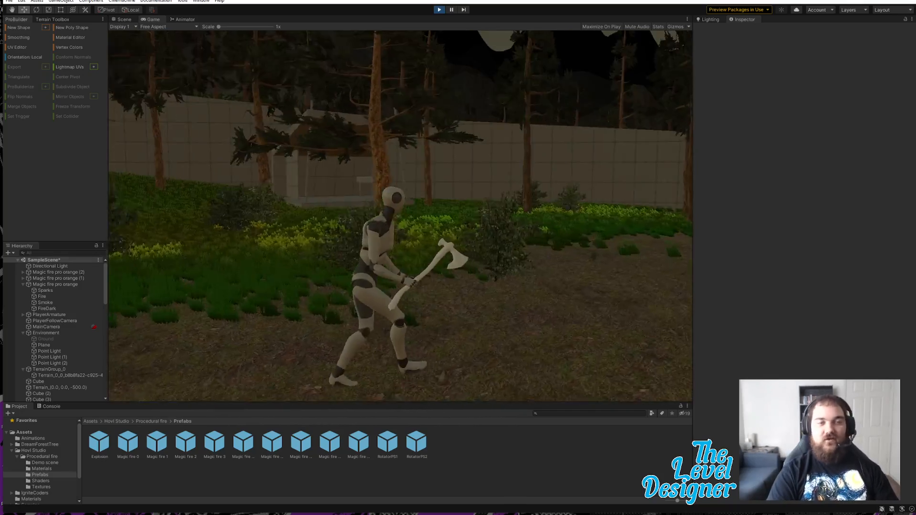
{"action": "key", "text": "w"}
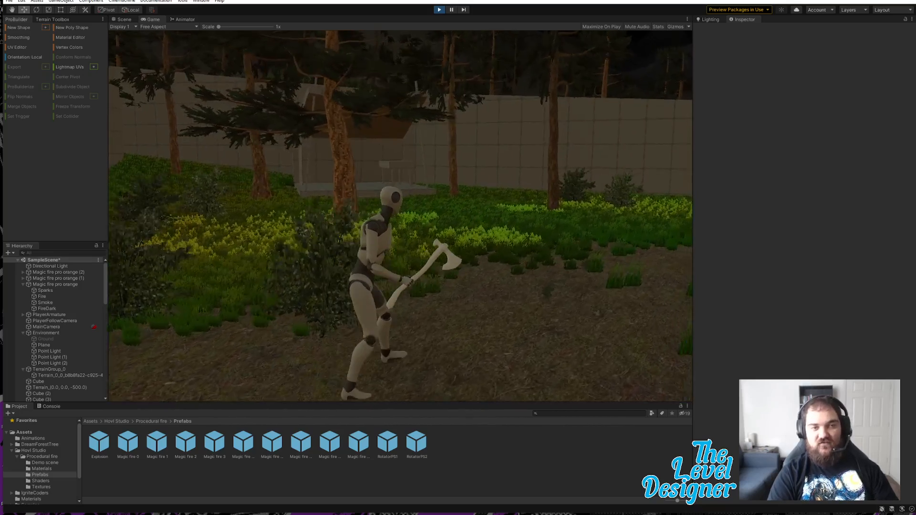
{"action": "key", "text": "w"}
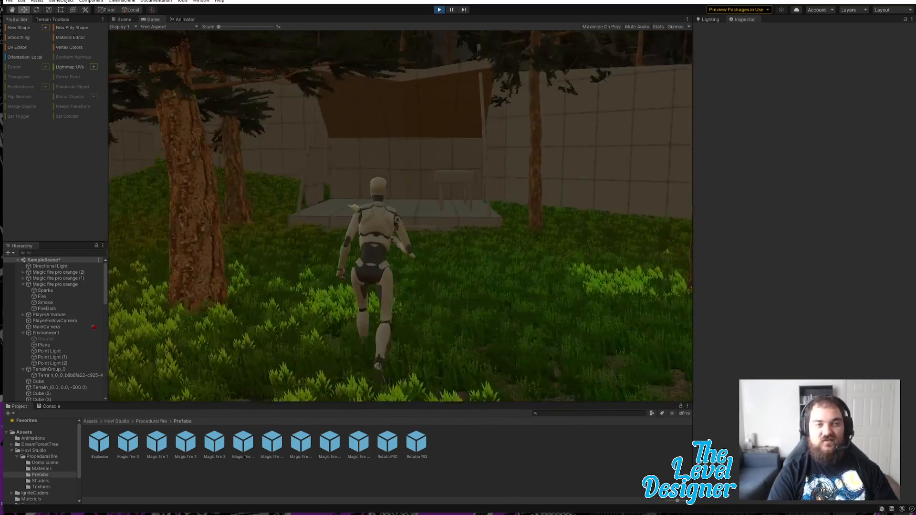
{"action": "key", "text": "w"}
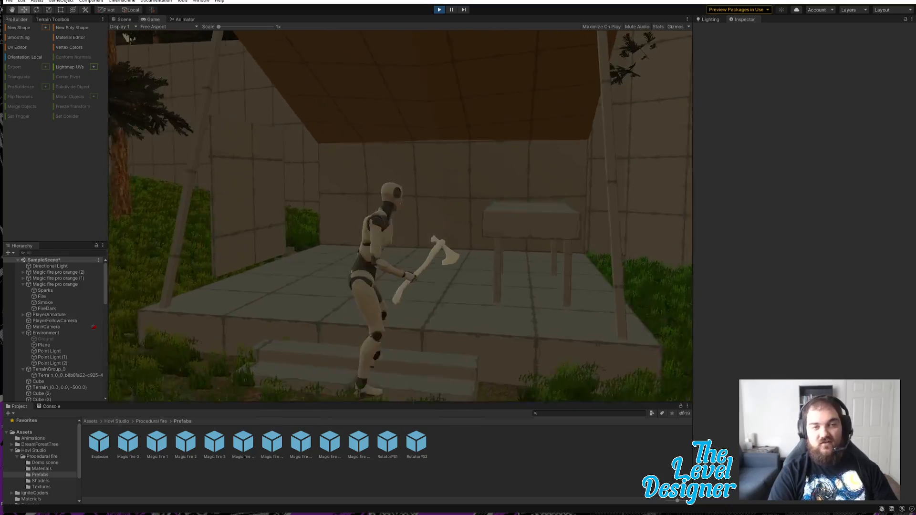
{"action": "key", "text": "s"}
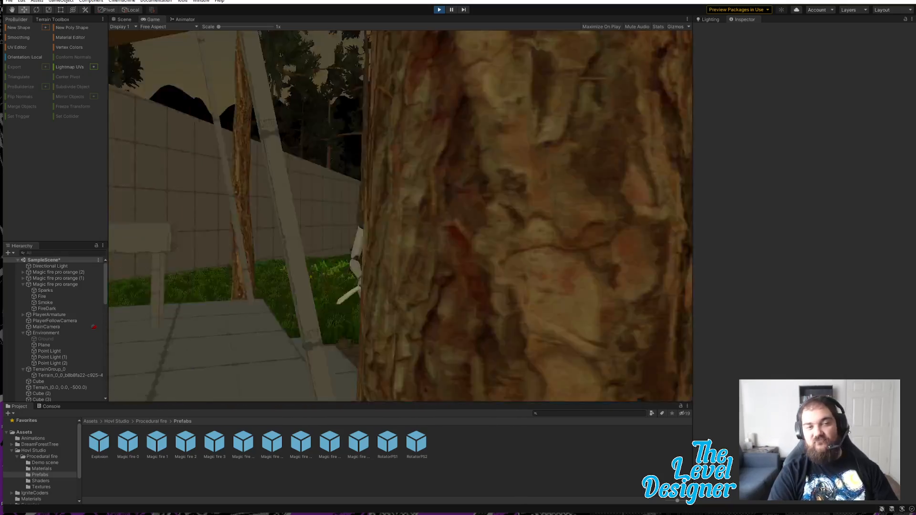
- Run the character from the platform between the large houses into the open yard beside the burning porch house
{"action": "key", "text": "w"}
{"action": "key", "text": "w"}
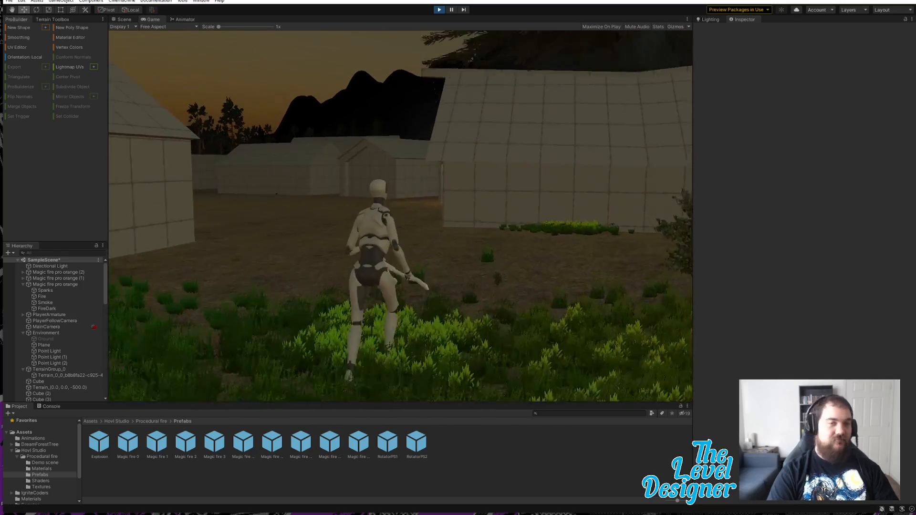
{"action": "key", "text": "w"}
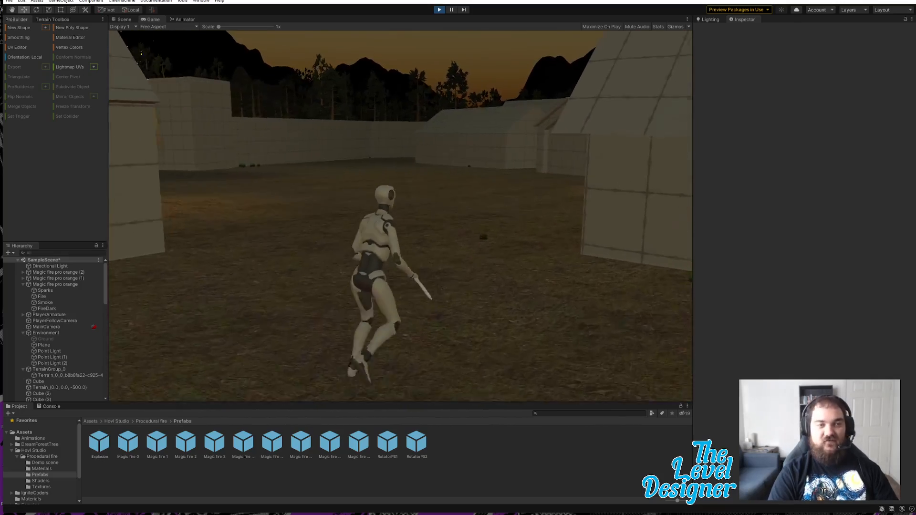
{"action": "key", "text": "d"}
{"action": "key", "text": "w"}
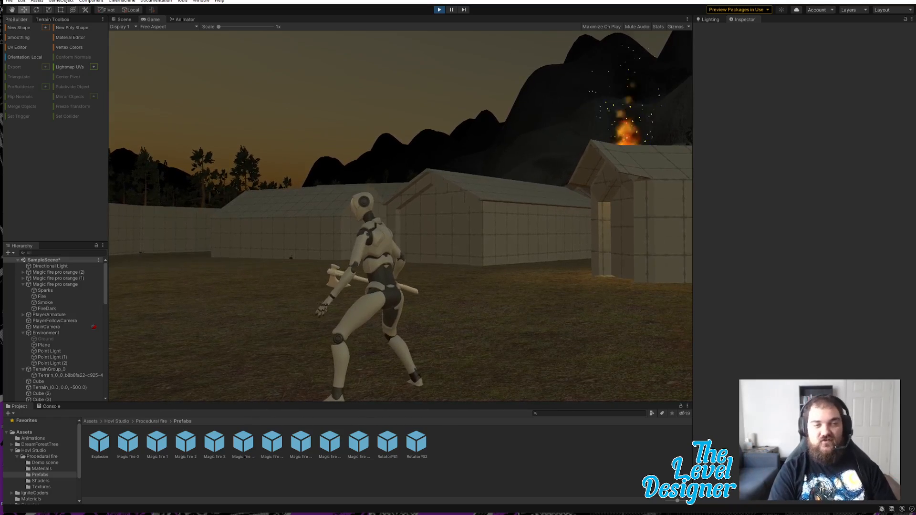
{"action": "key", "text": "w"}
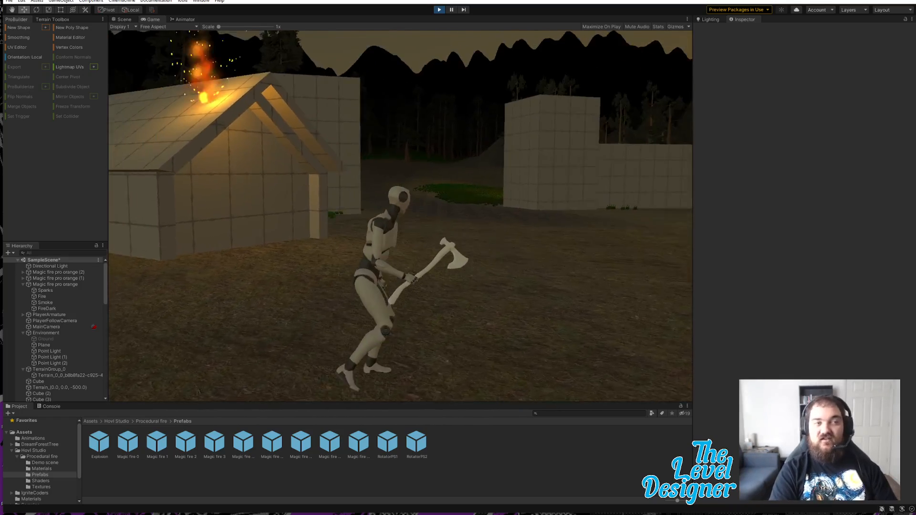
- Inspect the burning porch house and perimeter wall from the yard, and run the character to the gate opening
{"action": "key", "text": "s"}
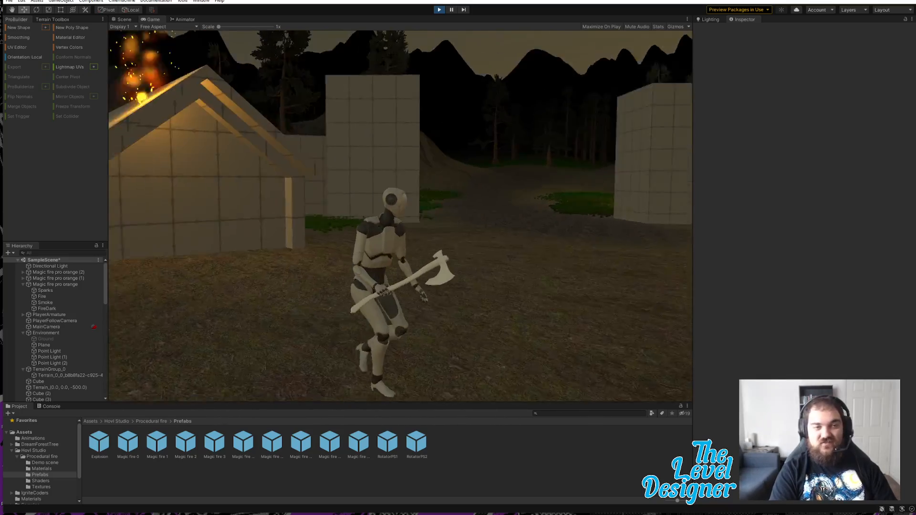
{"action": "key", "text": "w"}
{"action": "key", "text": "s"}
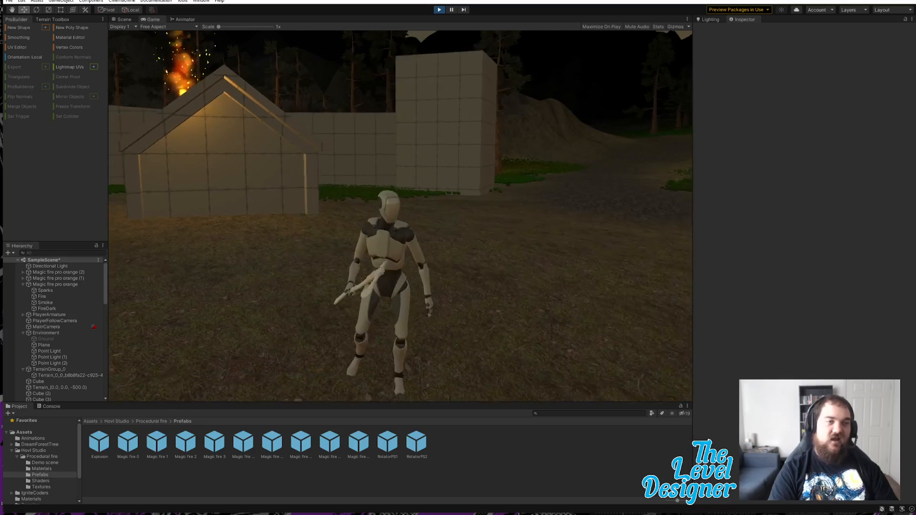
{"action": "key", "text": "a"}
{"action": "key", "text": "s"}
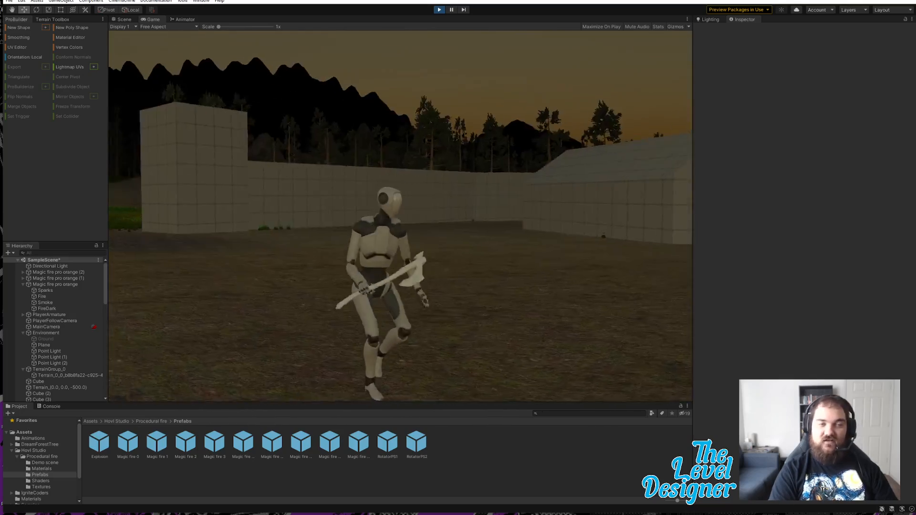
{"action": "key", "text": "w"}
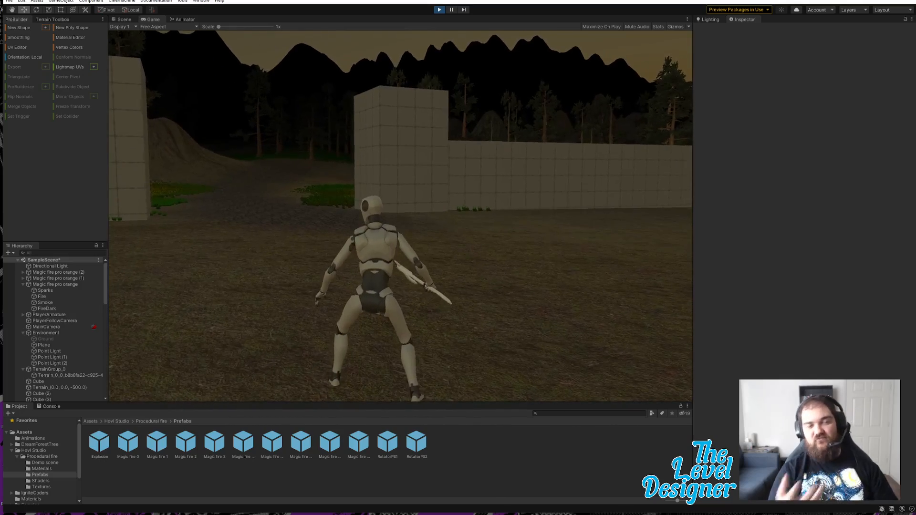
{"action": "key", "text": "w"}
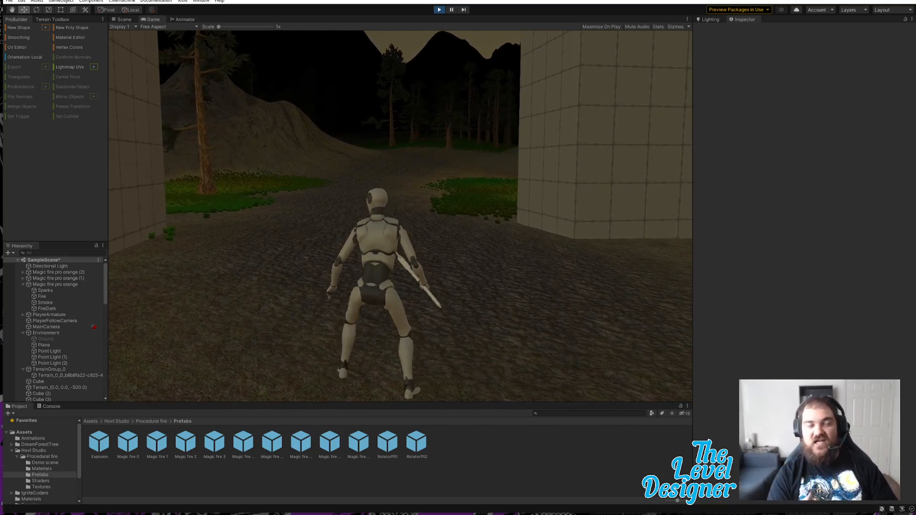
- Run the character out through the gate and across the forest to the campfire between the tents
{"action": "key", "text": "w"}
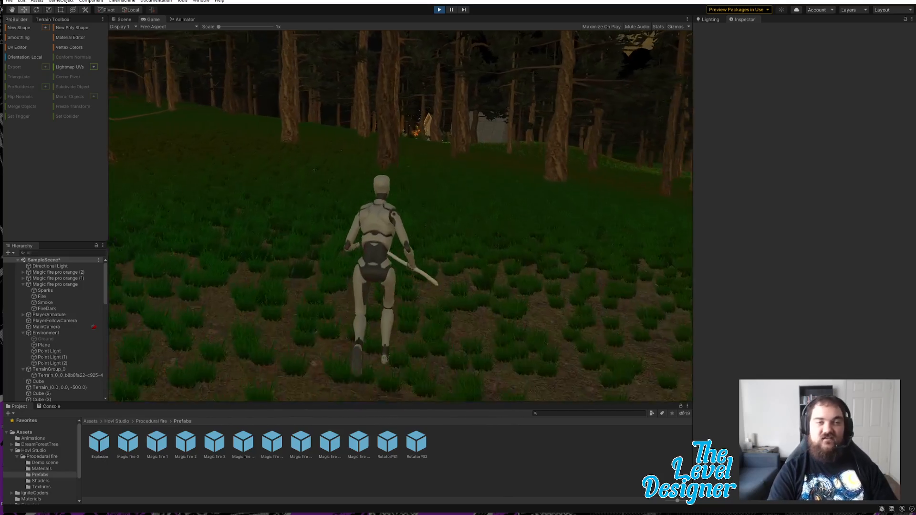
{"action": "key", "text": "w"}
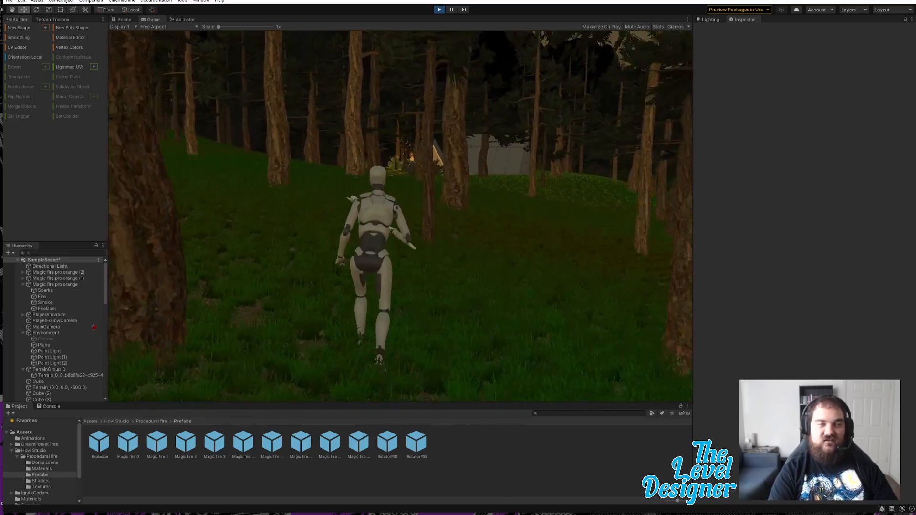
{"action": "key", "text": "w"}
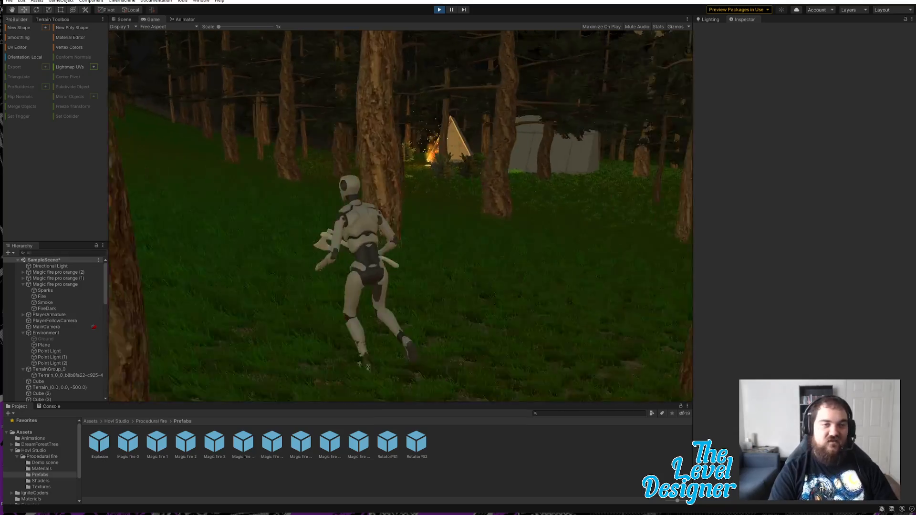
{"action": "key", "text": "w"}
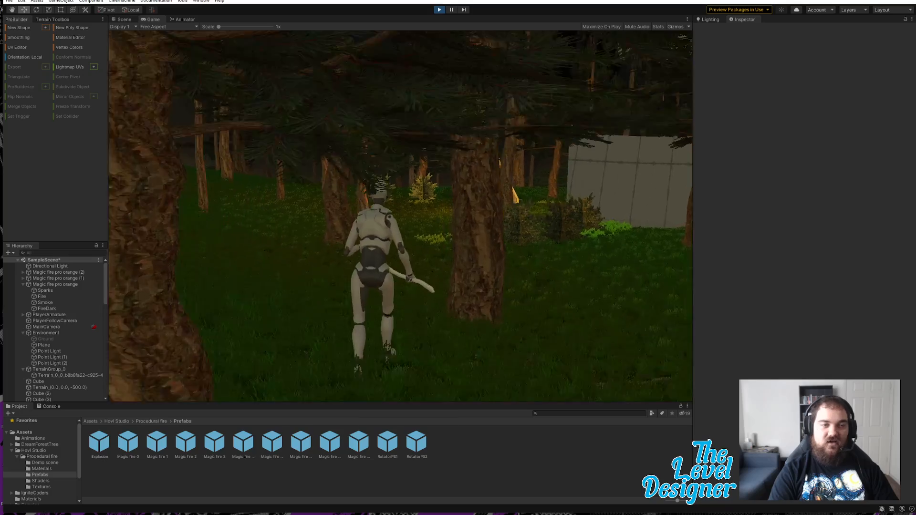
{"action": "key", "text": "w"}
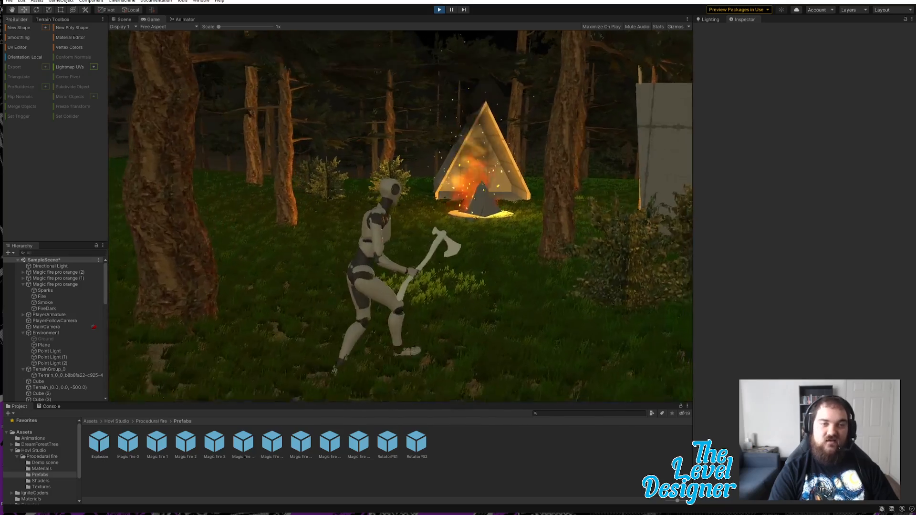
{"action": "key", "text": "w"}
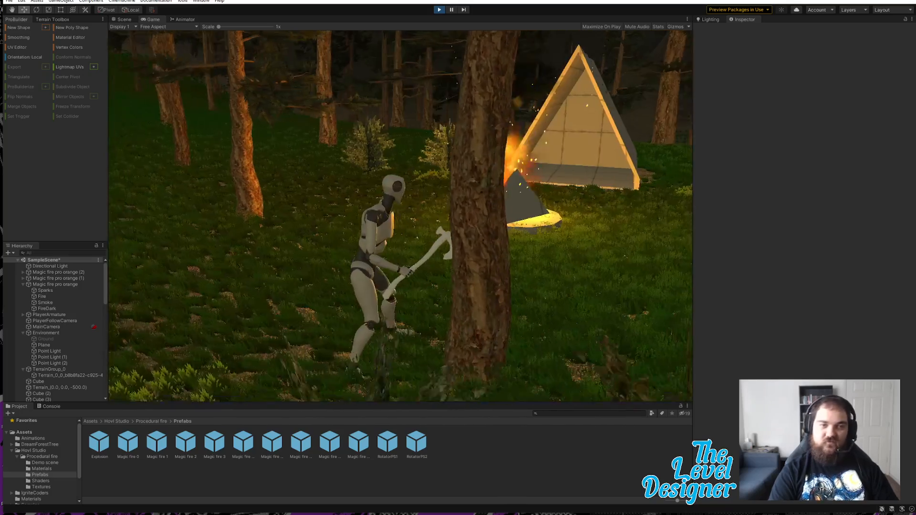
{"action": "key", "text": "w"}
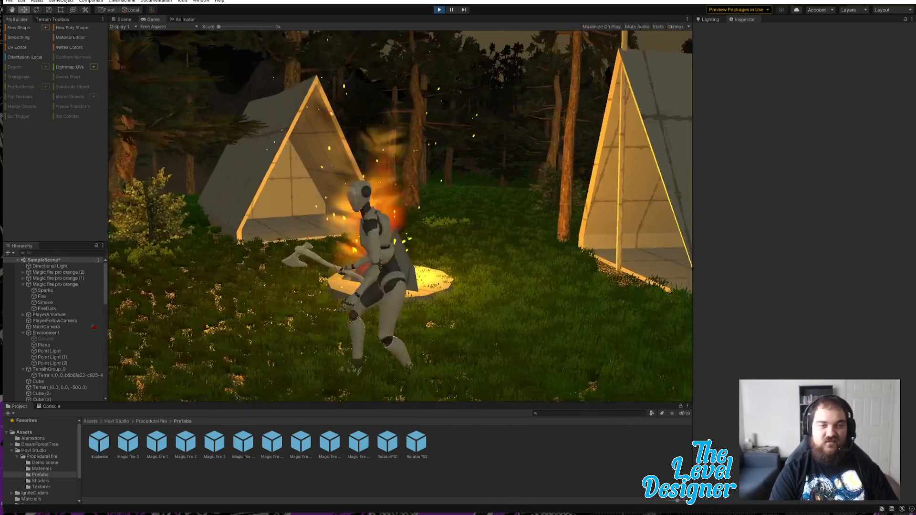
{"action": "key", "text": "w"}
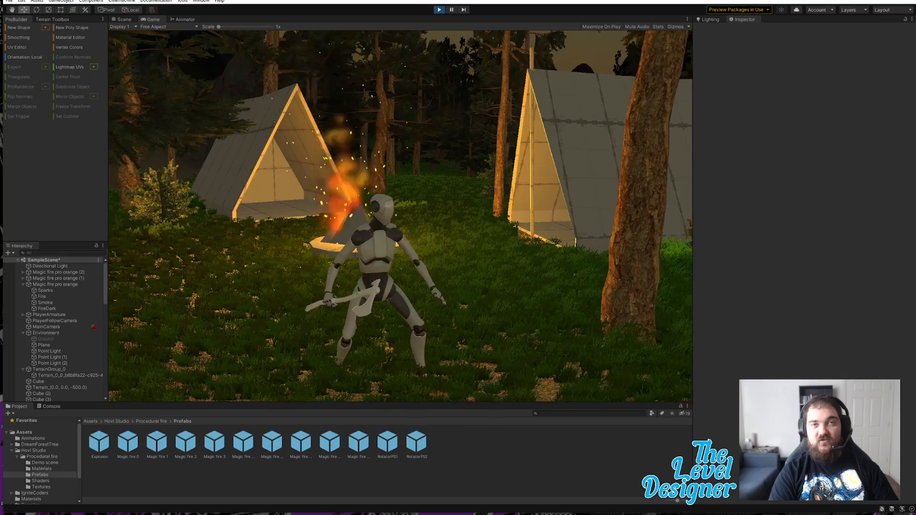
- Finish the playtest beside the campfire and return to the scene view overlooking the settlement gate
{"action": "key", "text": "s"}
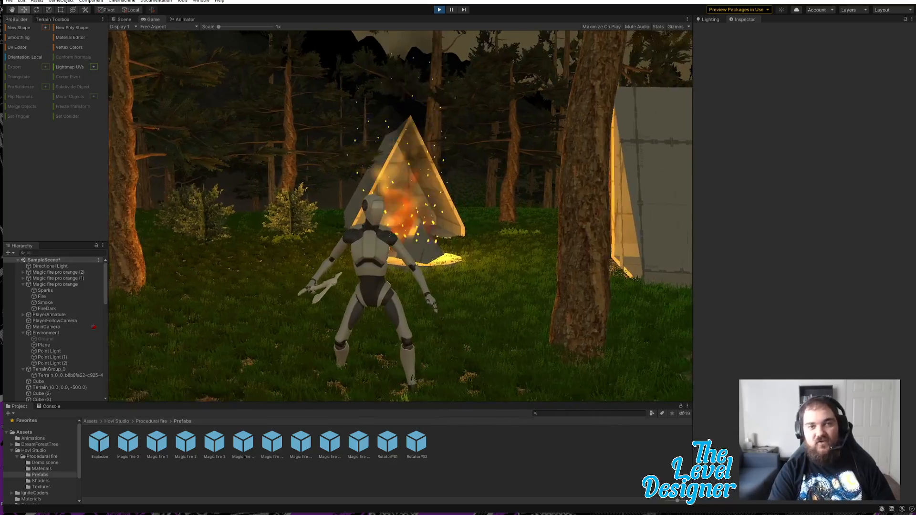
{"action": "key", "text": "w"}
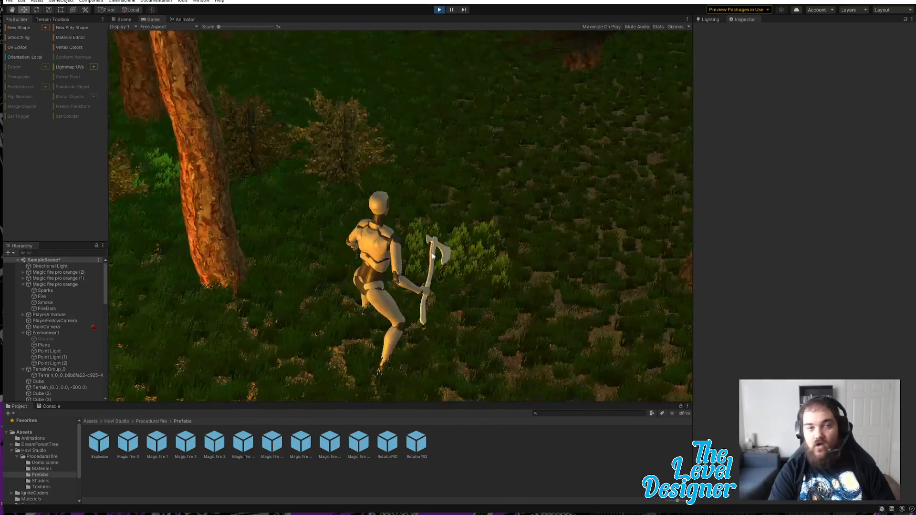
{"action": "key", "text": "ctrl+p"}
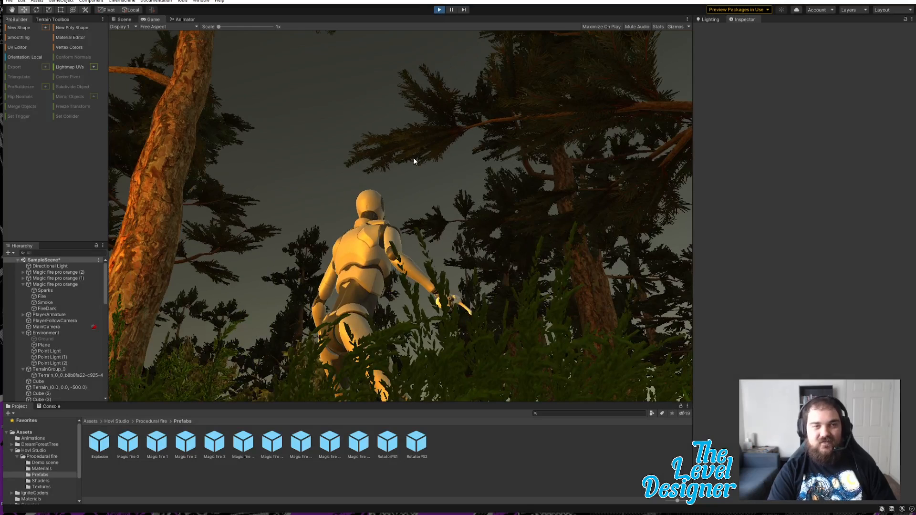
{"action": "right_click_drag", "start_coordinate": [488, 253], "coordinate": [524, 246]}
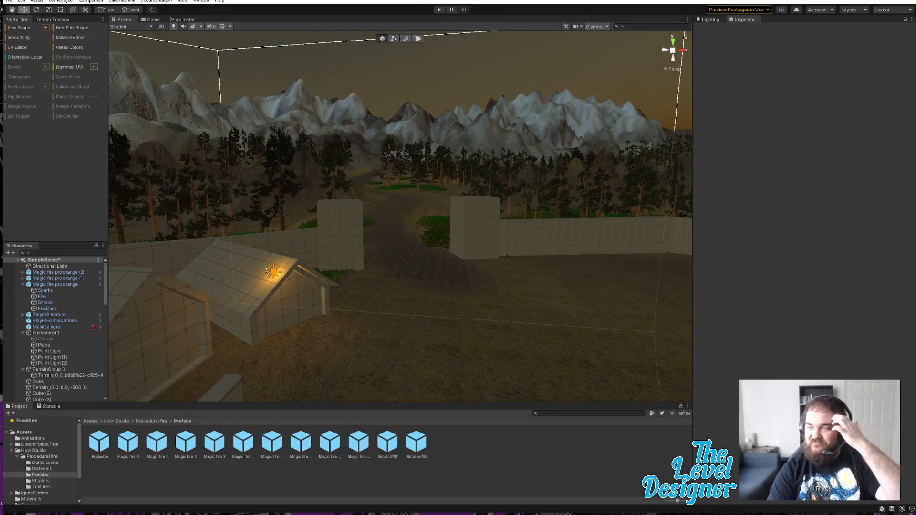